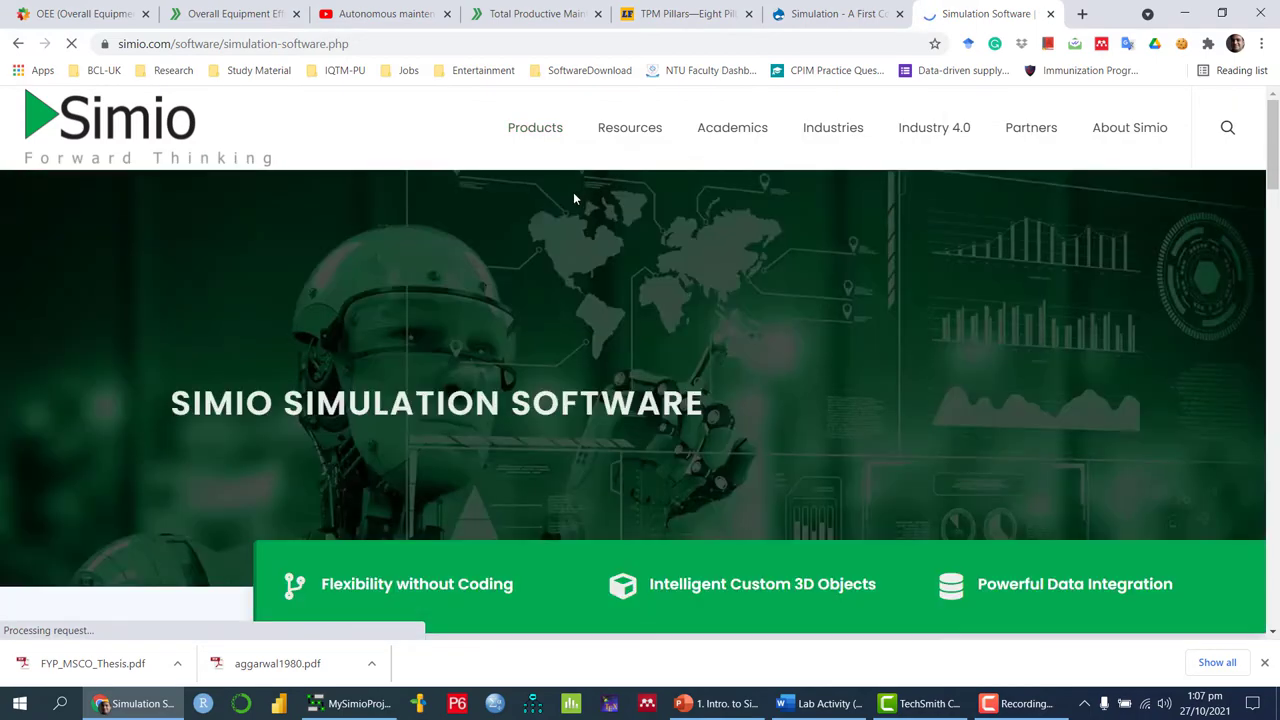
Step: Look through the Simio simulation software web page, including the types of simulation it supports
scroll(590, 360, down, 10)
scroll(591, 366, down, 15)
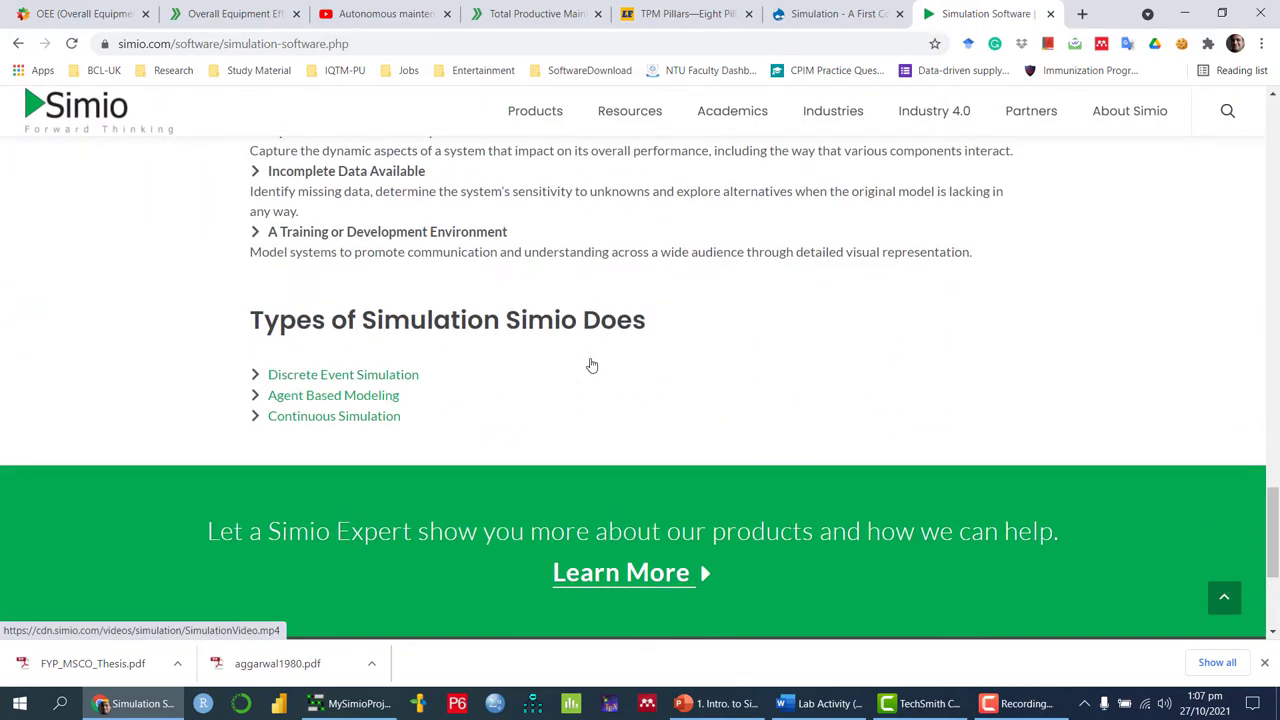
scroll(591, 366, up, 20)
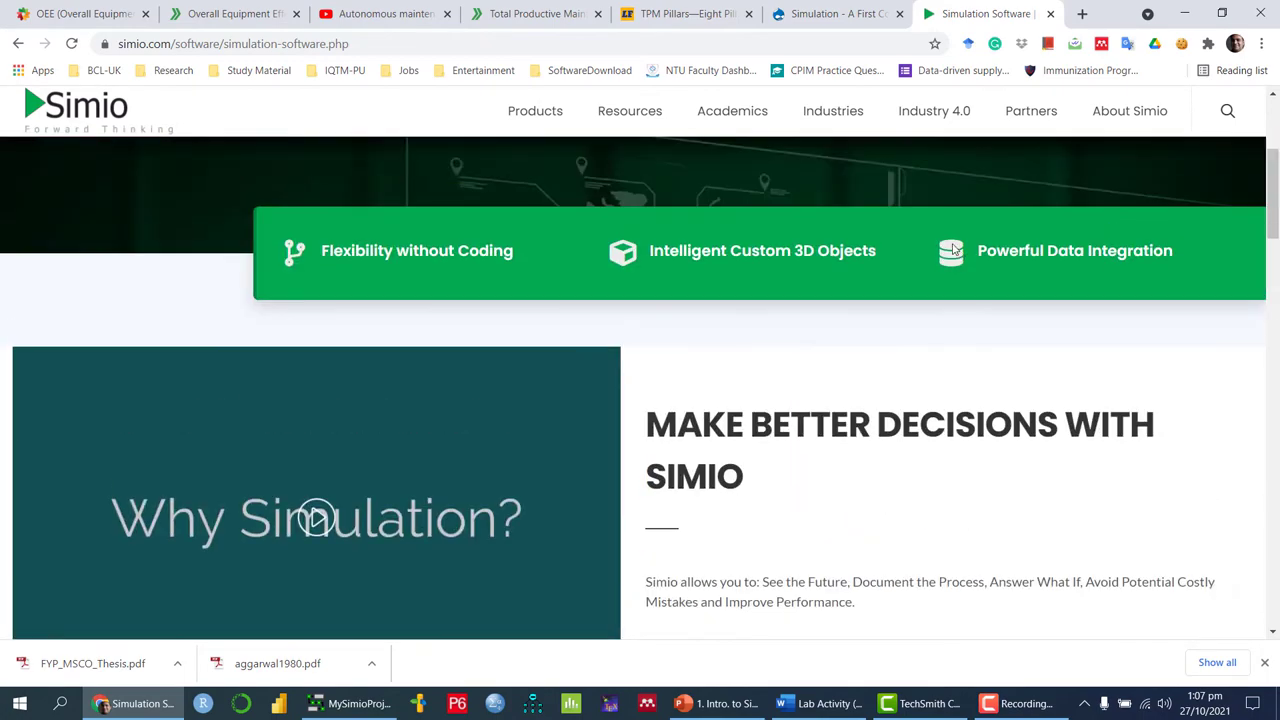
scroll(741, 404, up, 5)
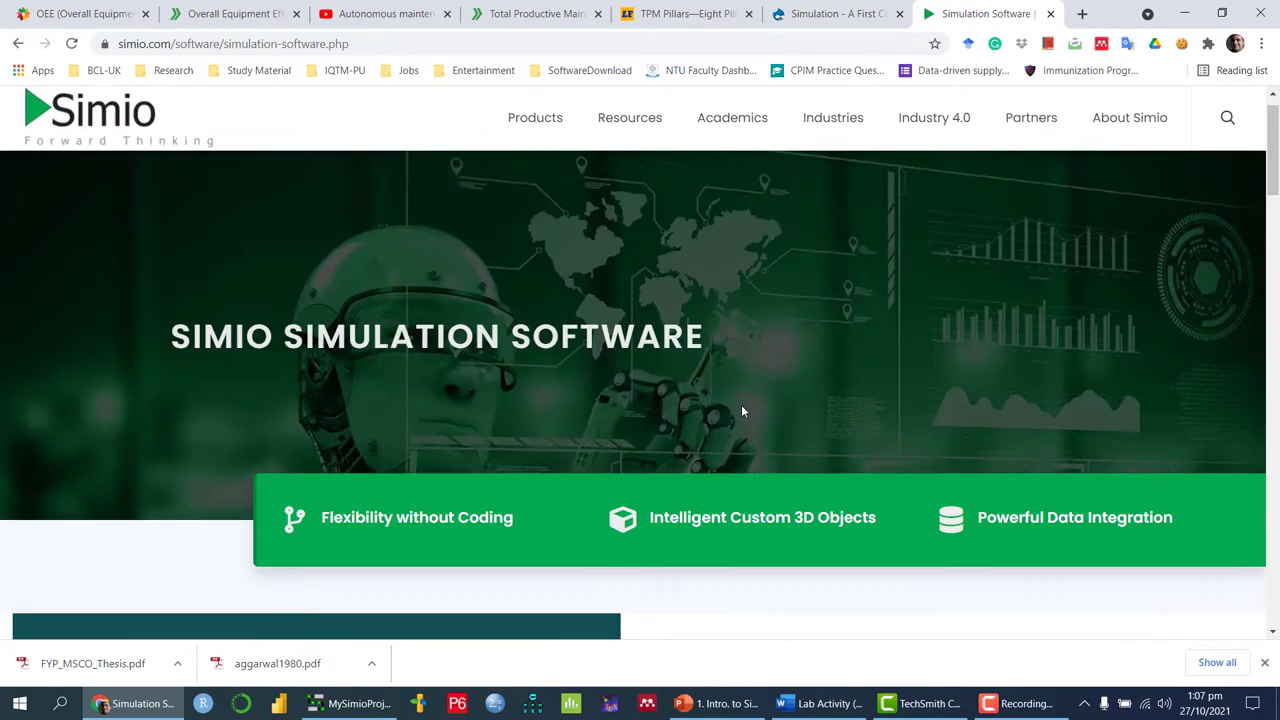
Step: Switch to Simio and browse the sample SimBit solutions listed under Add-On Process Logic
click(350, 703)
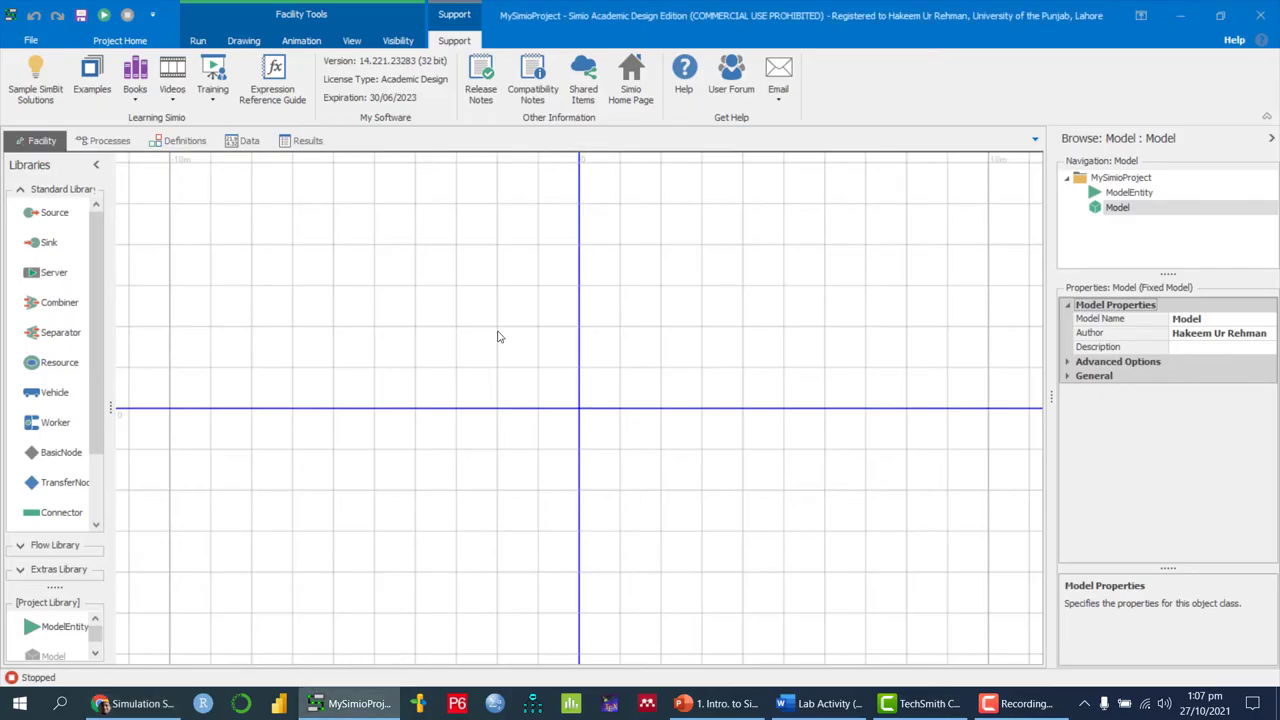
click(35, 92)
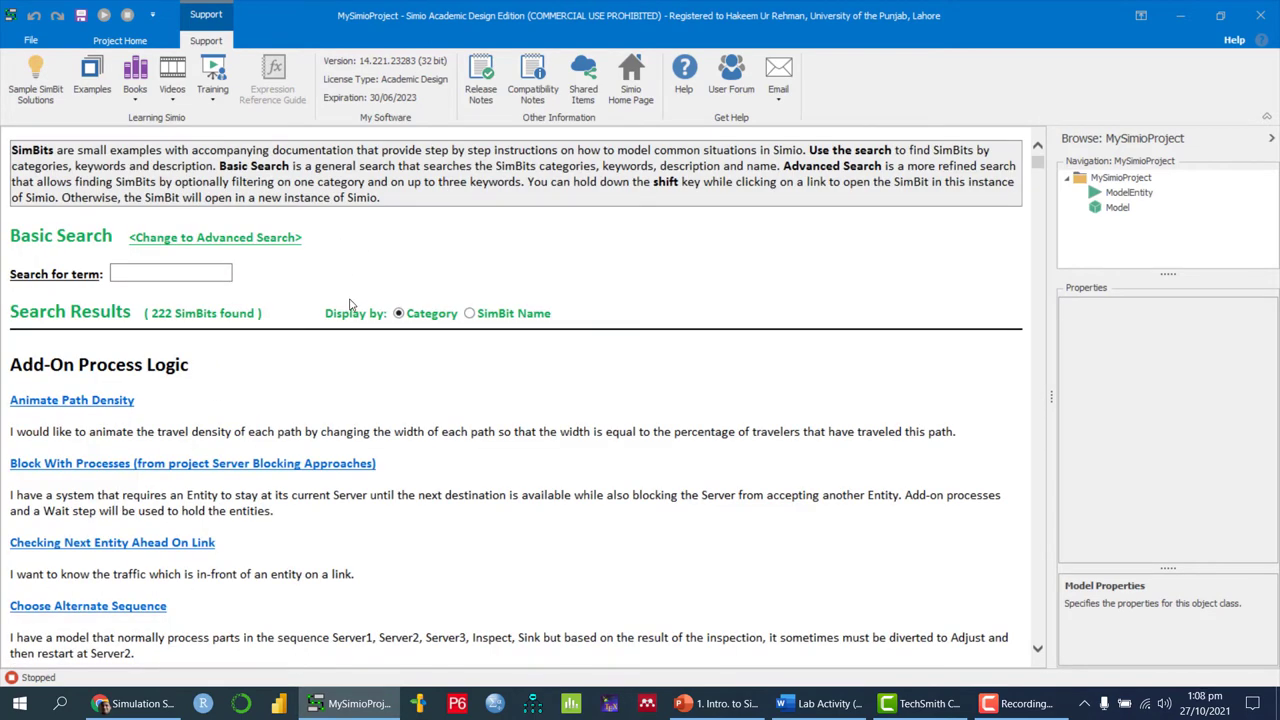
click(162, 271)
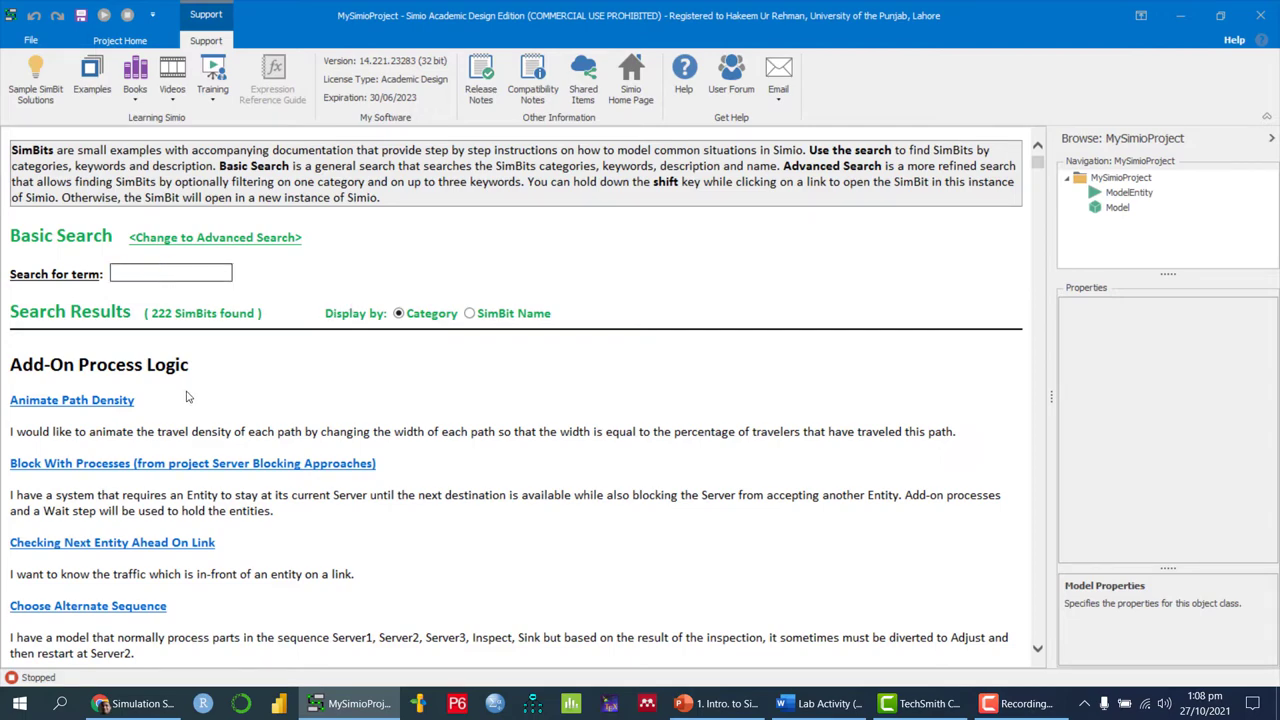
scroll(186, 397, down, 8)
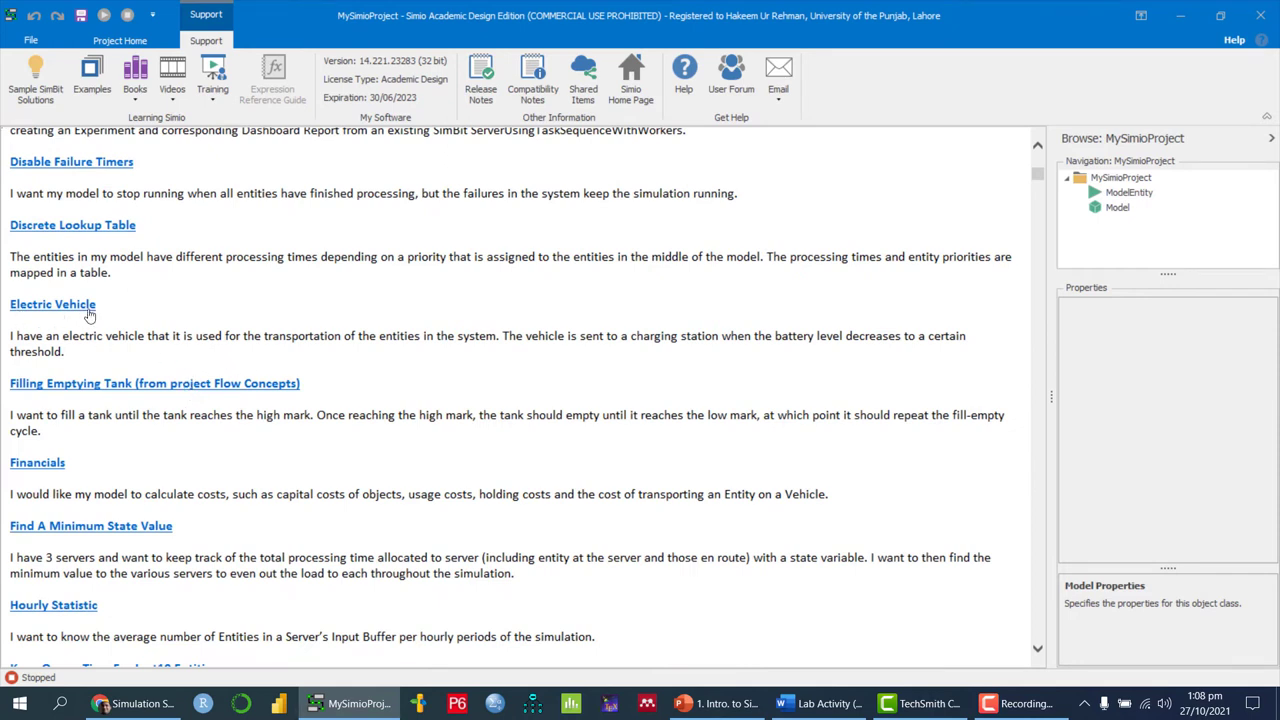
scroll(105, 385, down, 3)
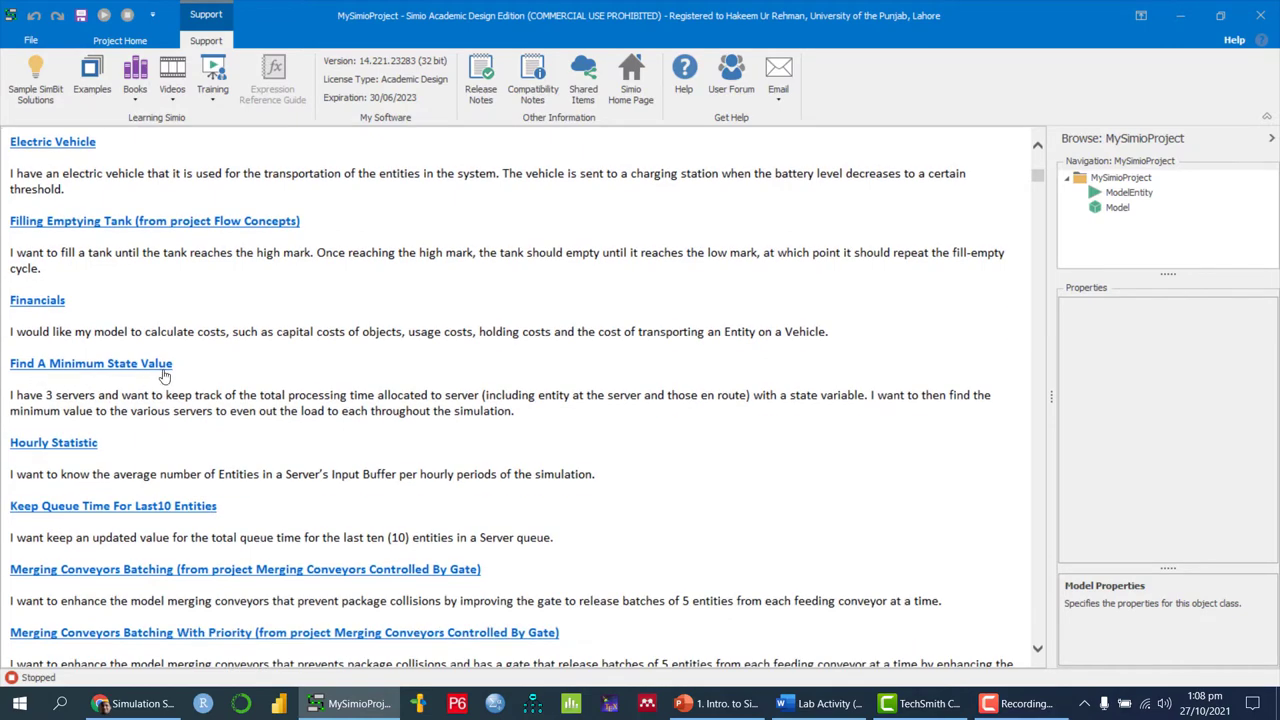
scroll(164, 375, down, 10)
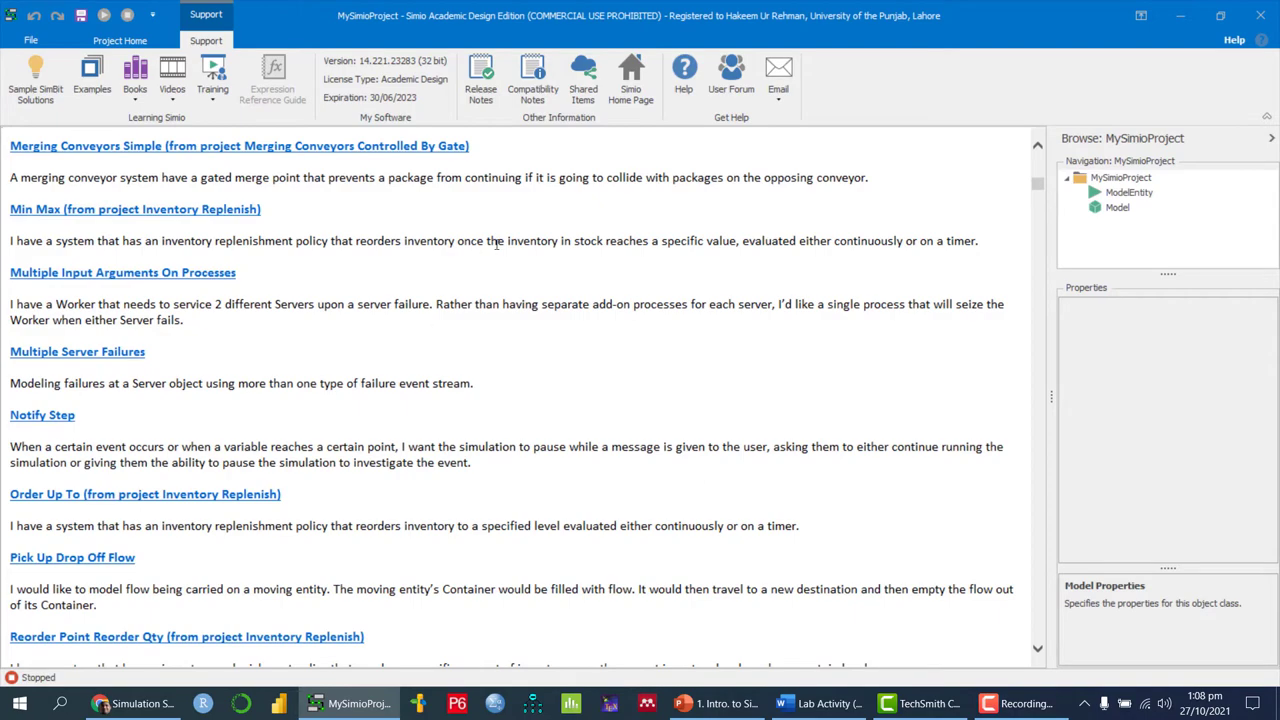
scroll(180, 208, up, 15)
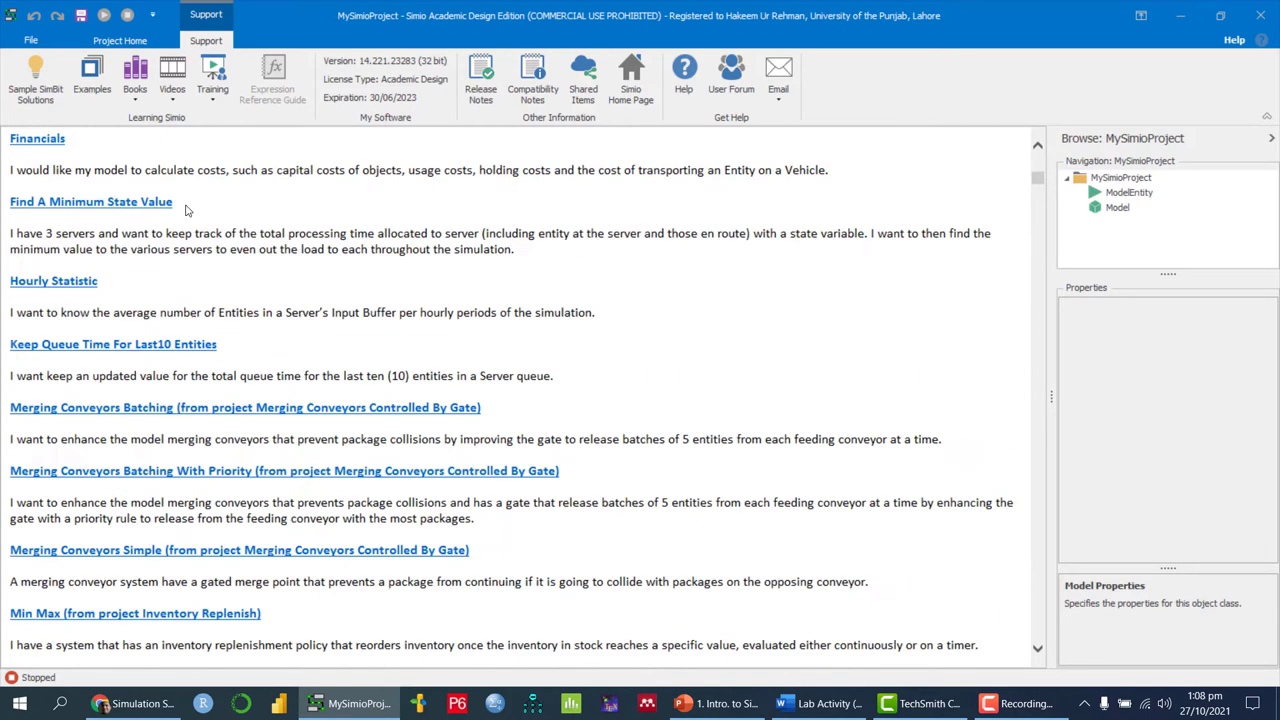
scroll(190, 213, up, 5)
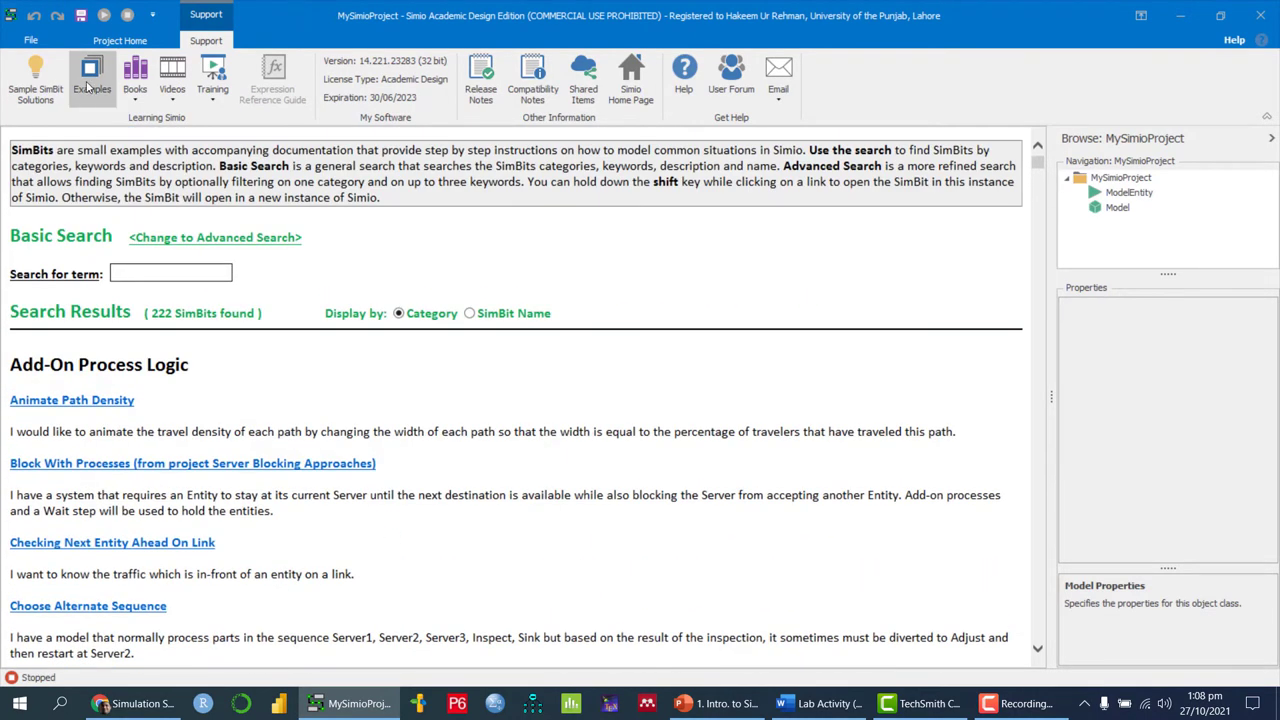
Step: Browse the example project files supplied with Simio and leave without opening any
click(97, 85)
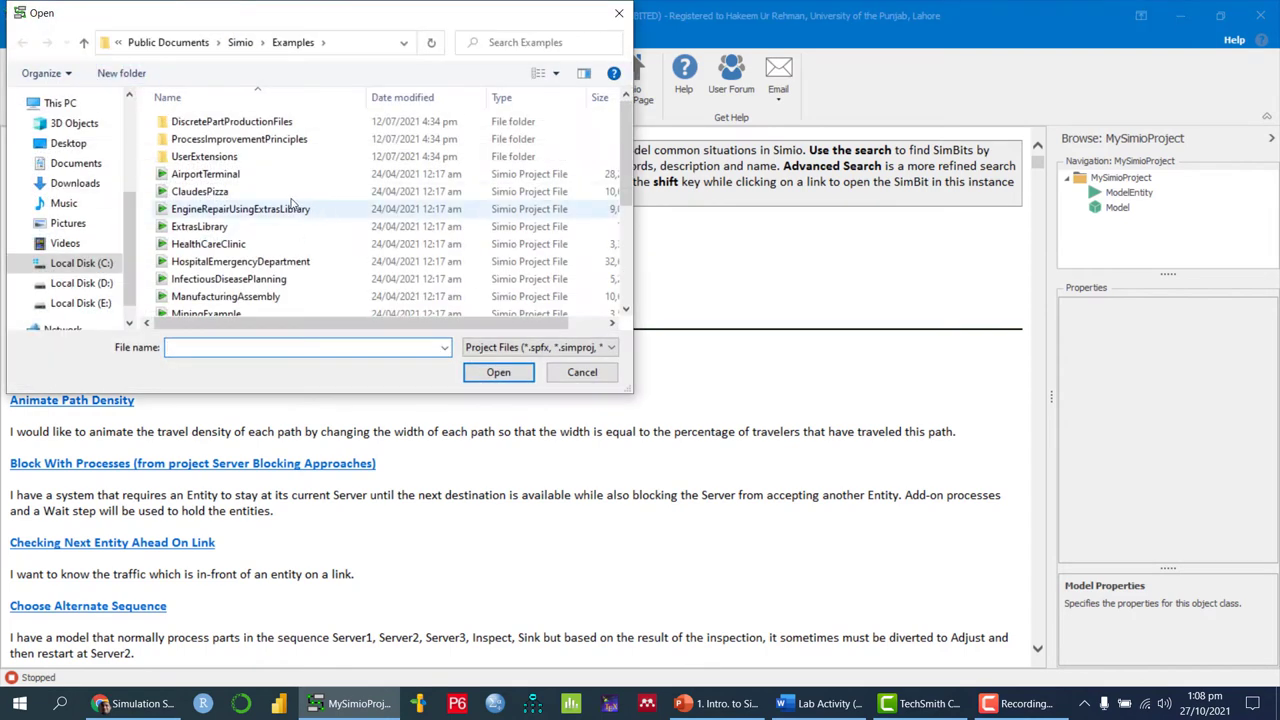
scroll(225, 180, down, 3)
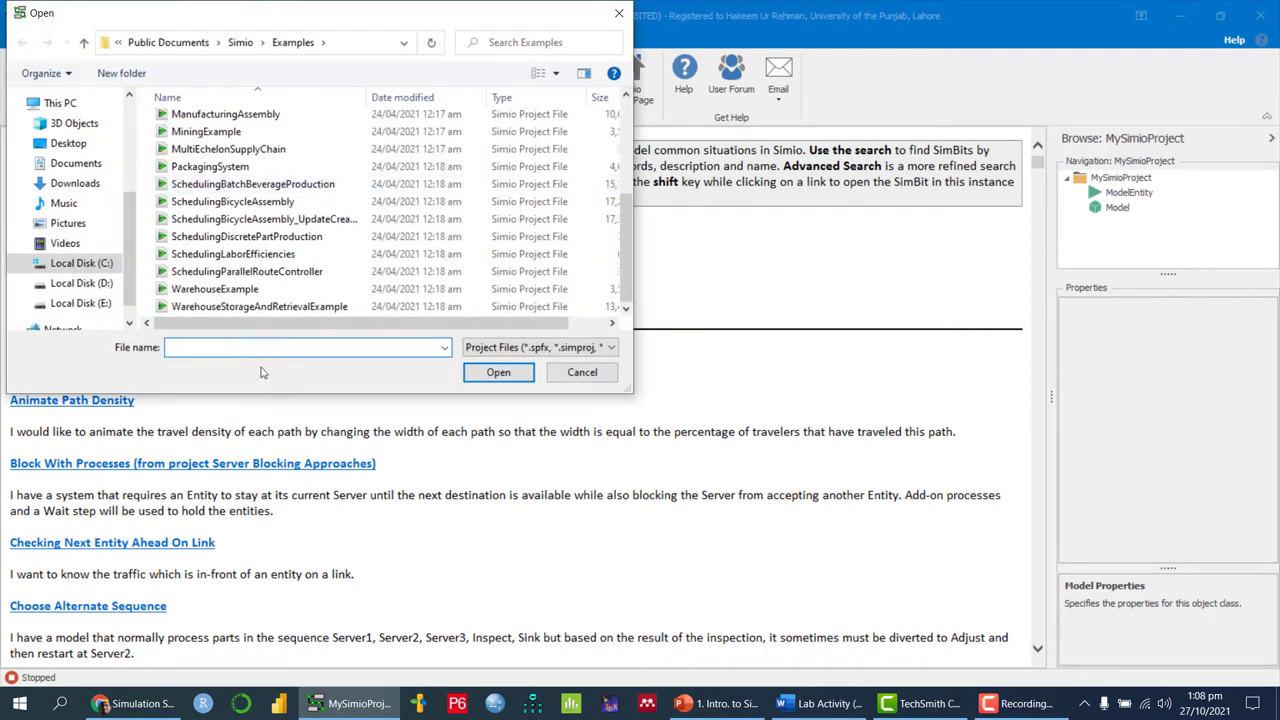
scroll(278, 265, up, 4)
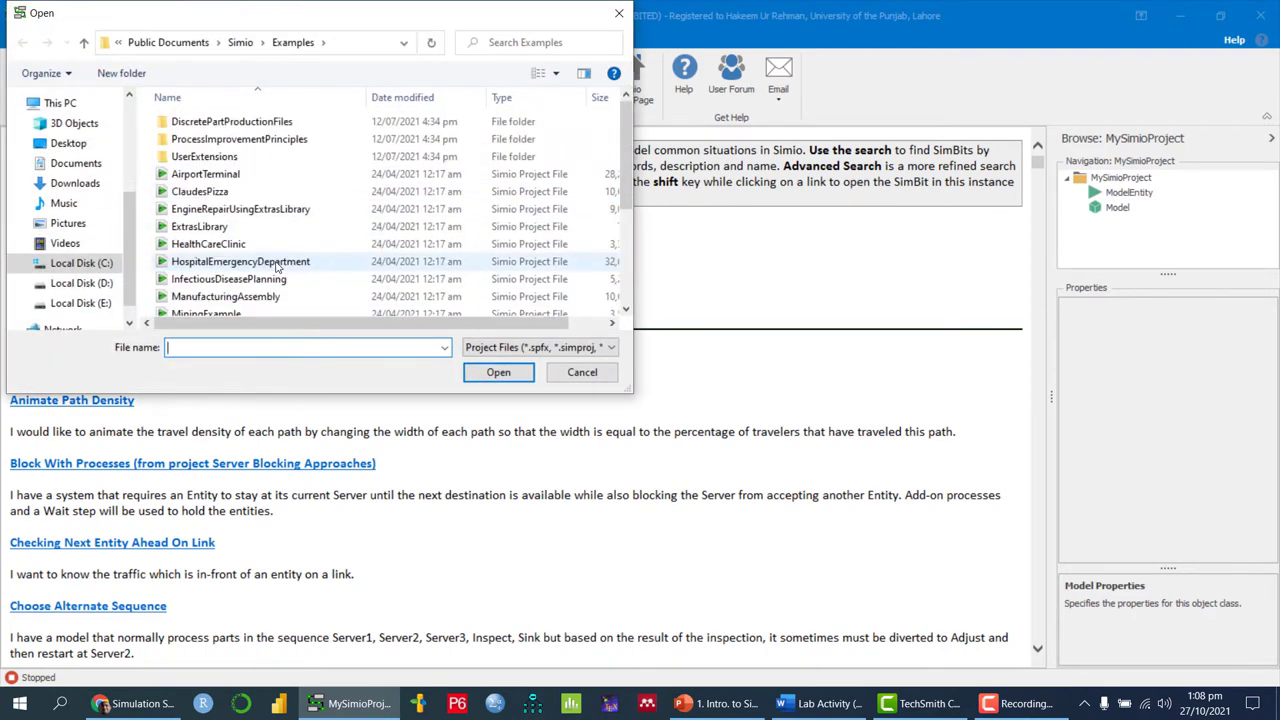
click(581, 374)
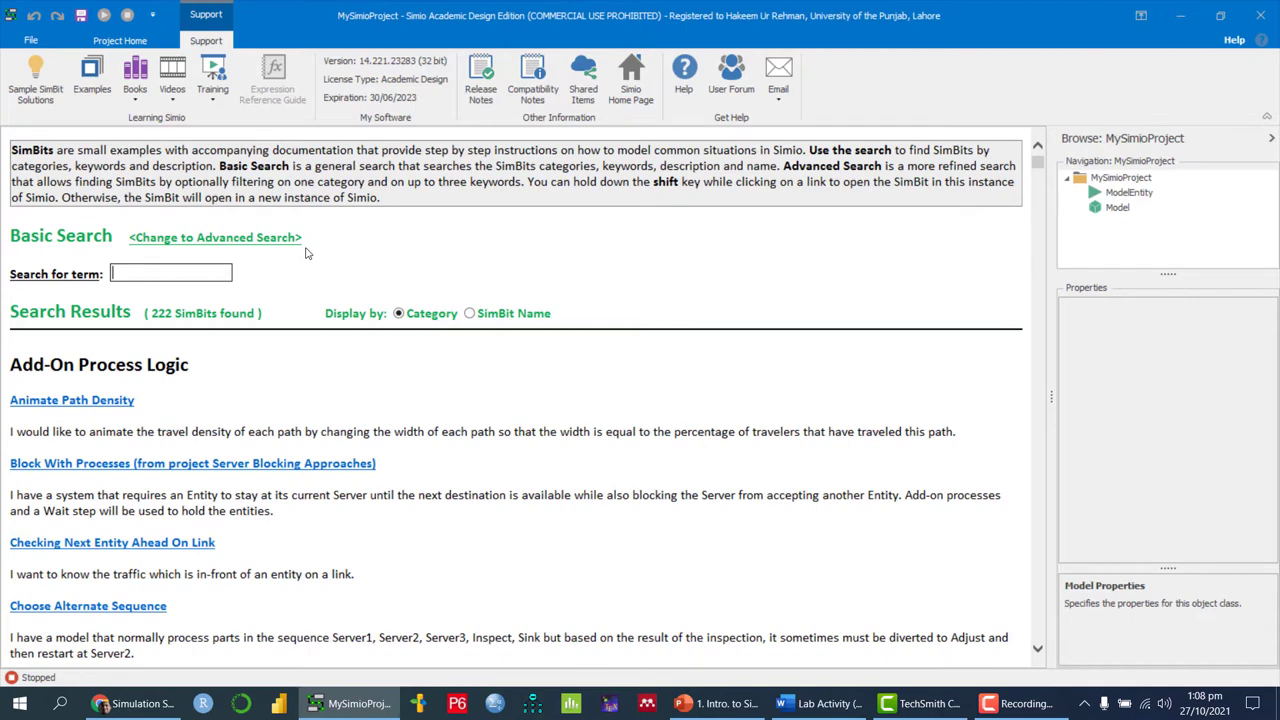
Step: Look over the available learning materials for books, videos and training
click(135, 92)
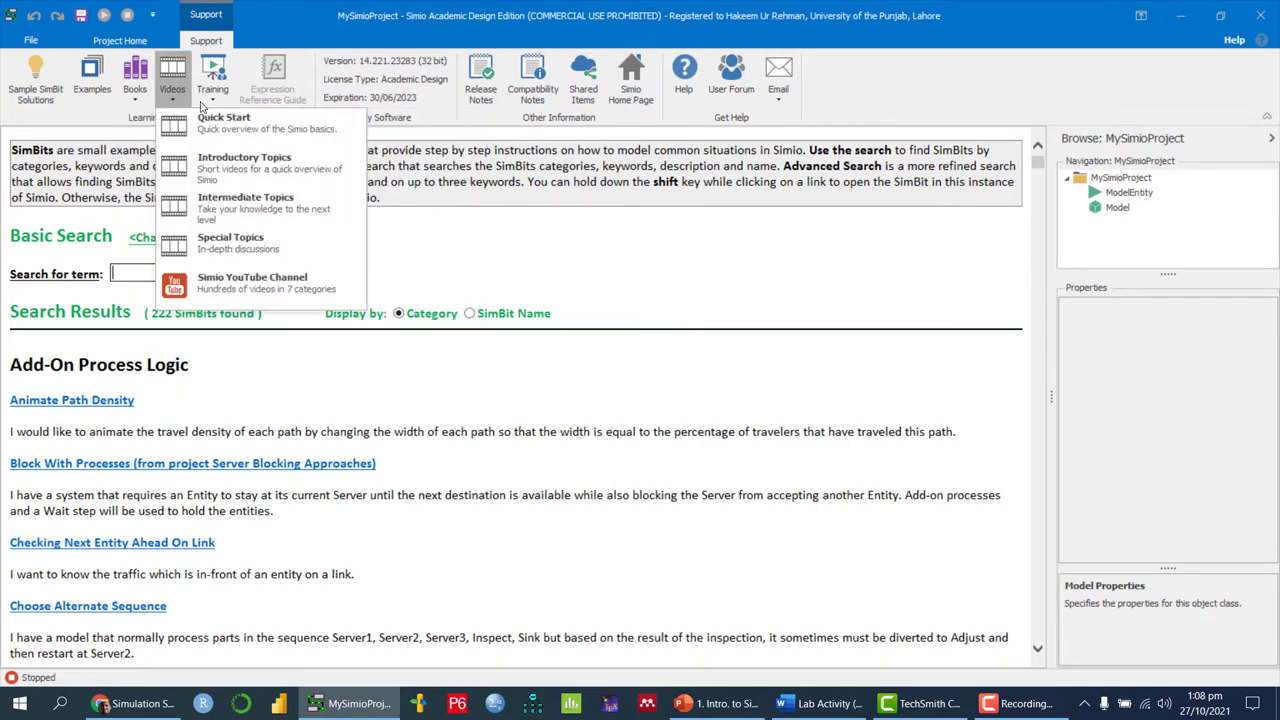
mouse_move(209, 105)
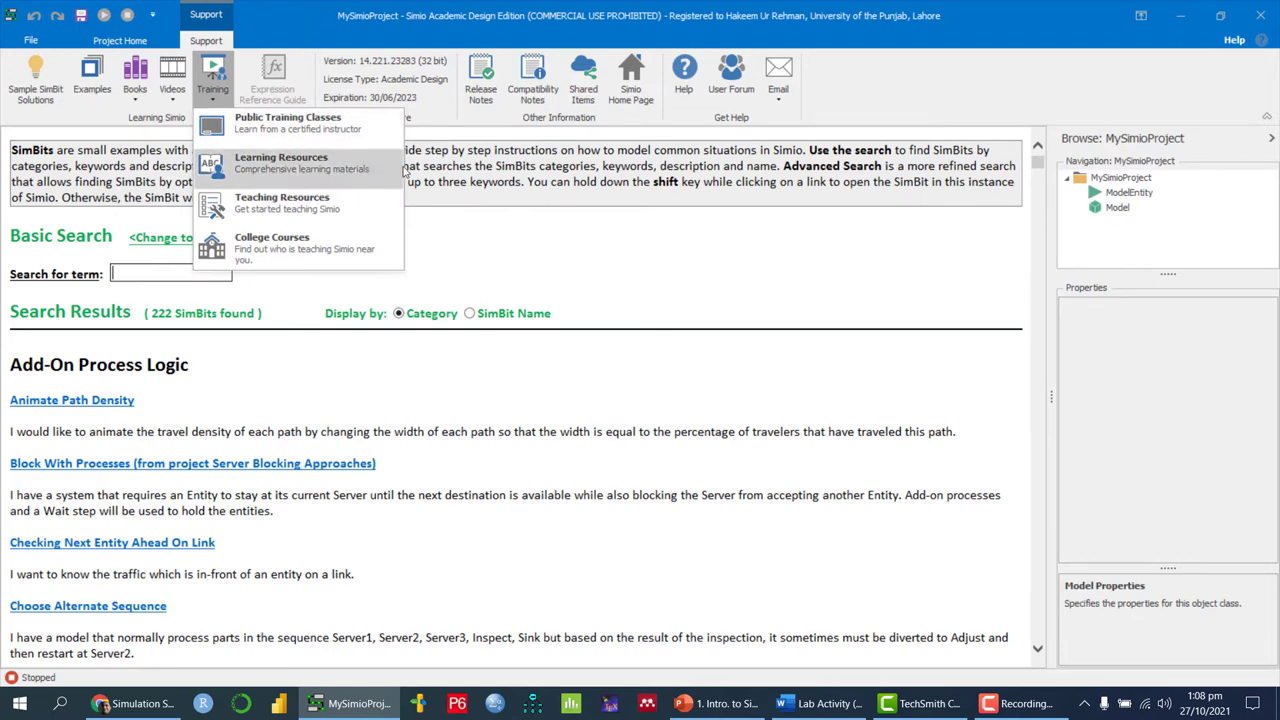
click(883, 91)
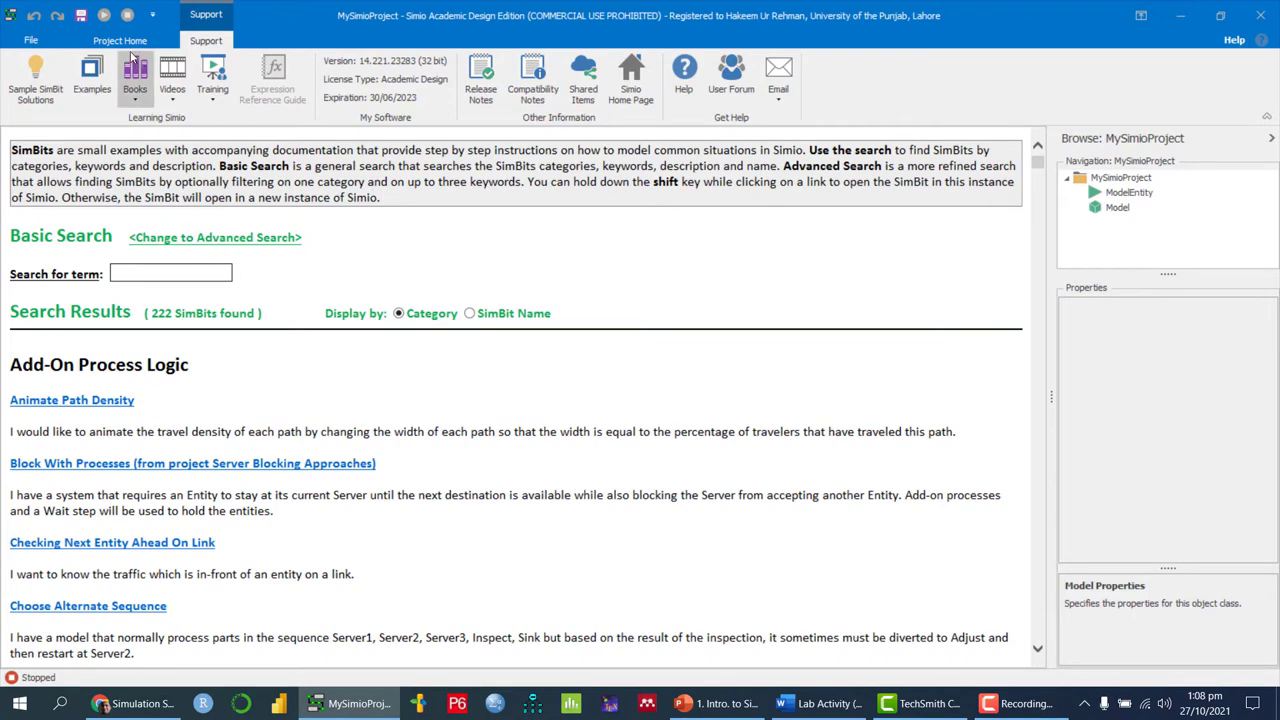
Step: Return to the Model's facility view and widen the Libraries area so object names show fully
click(1117, 208)
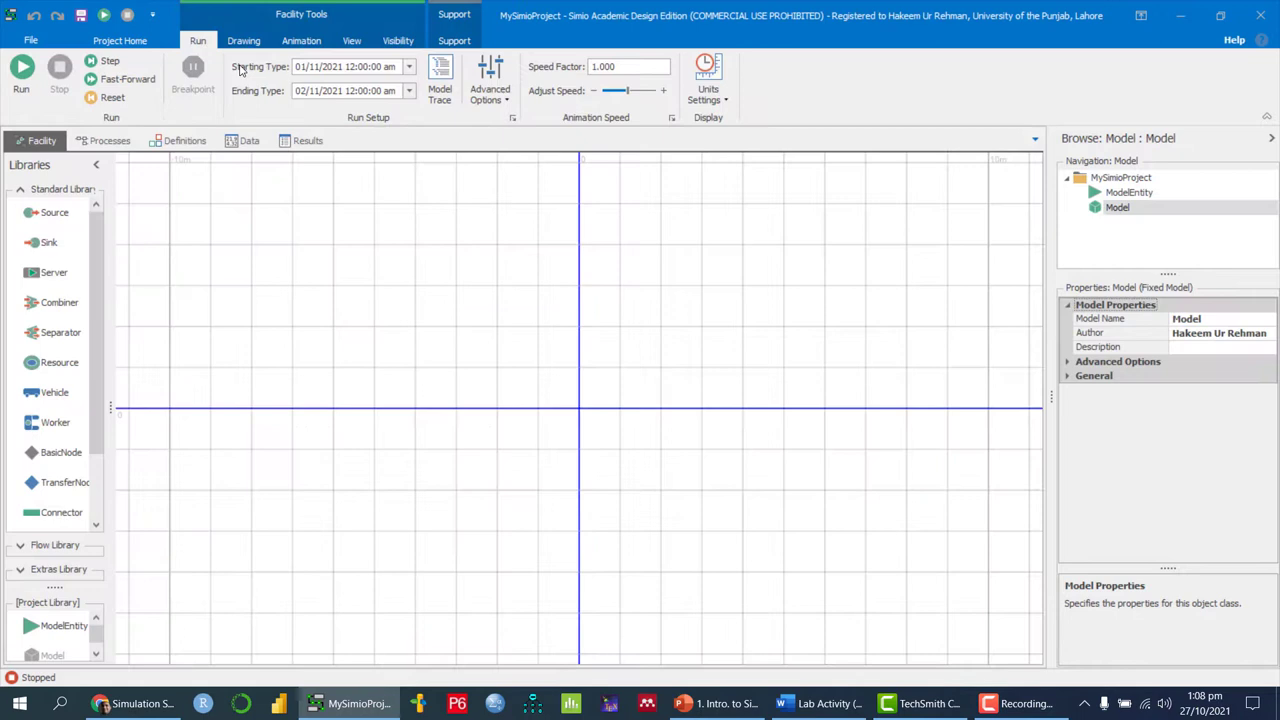
click(121, 40)
click(196, 41)
drag(108, 277, 145, 277)
Step: Review the project, run, drawing and animation commands available for the facility model
click(118, 40)
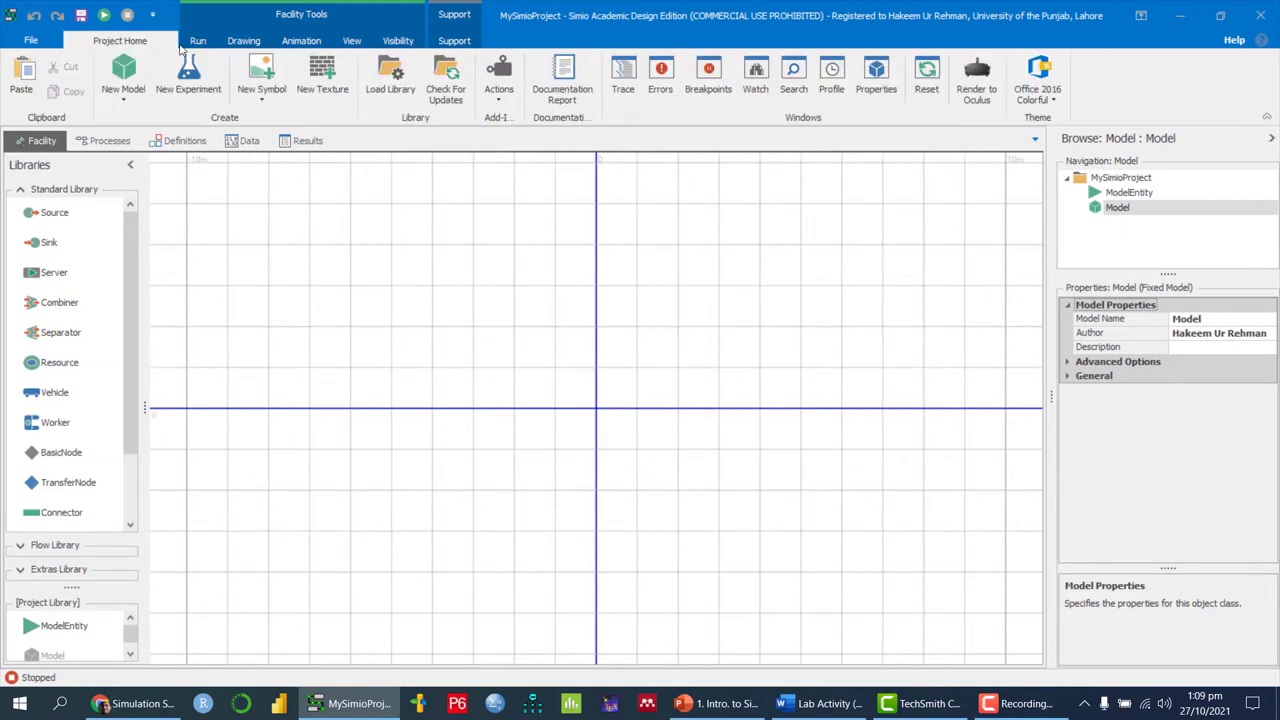
click(198, 40)
click(243, 40)
click(301, 40)
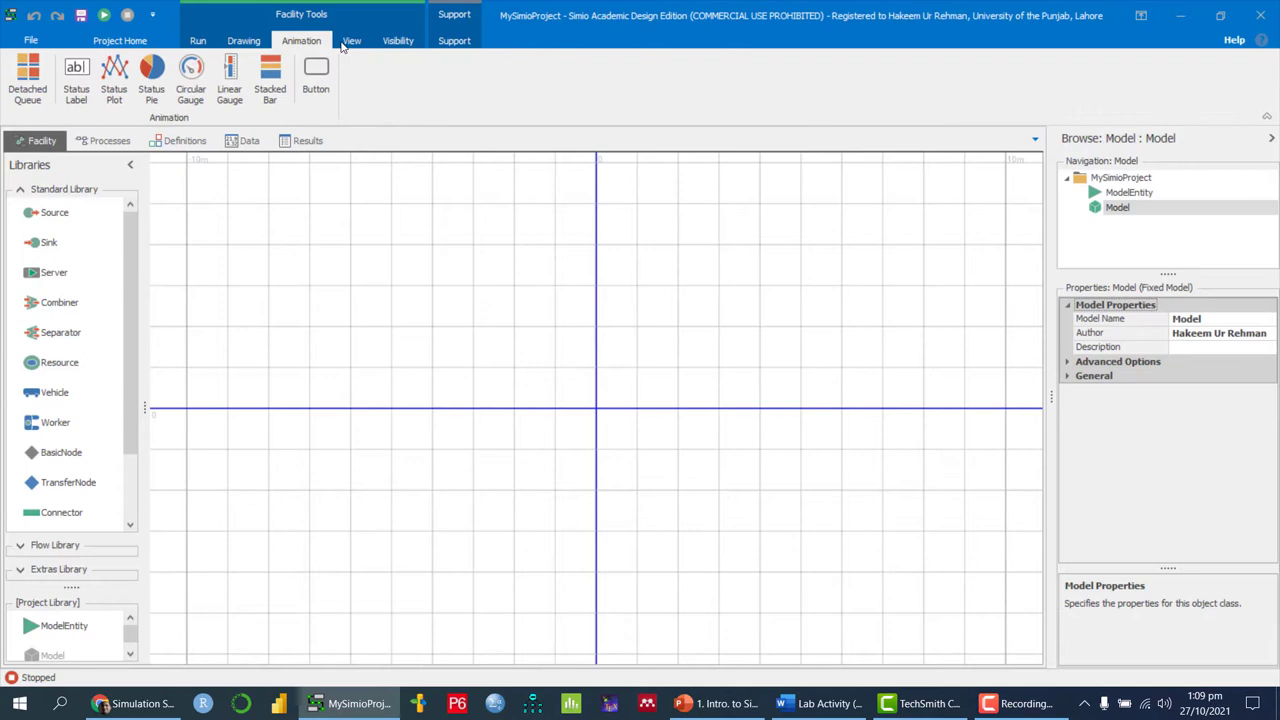
click(130, 43)
click(198, 42)
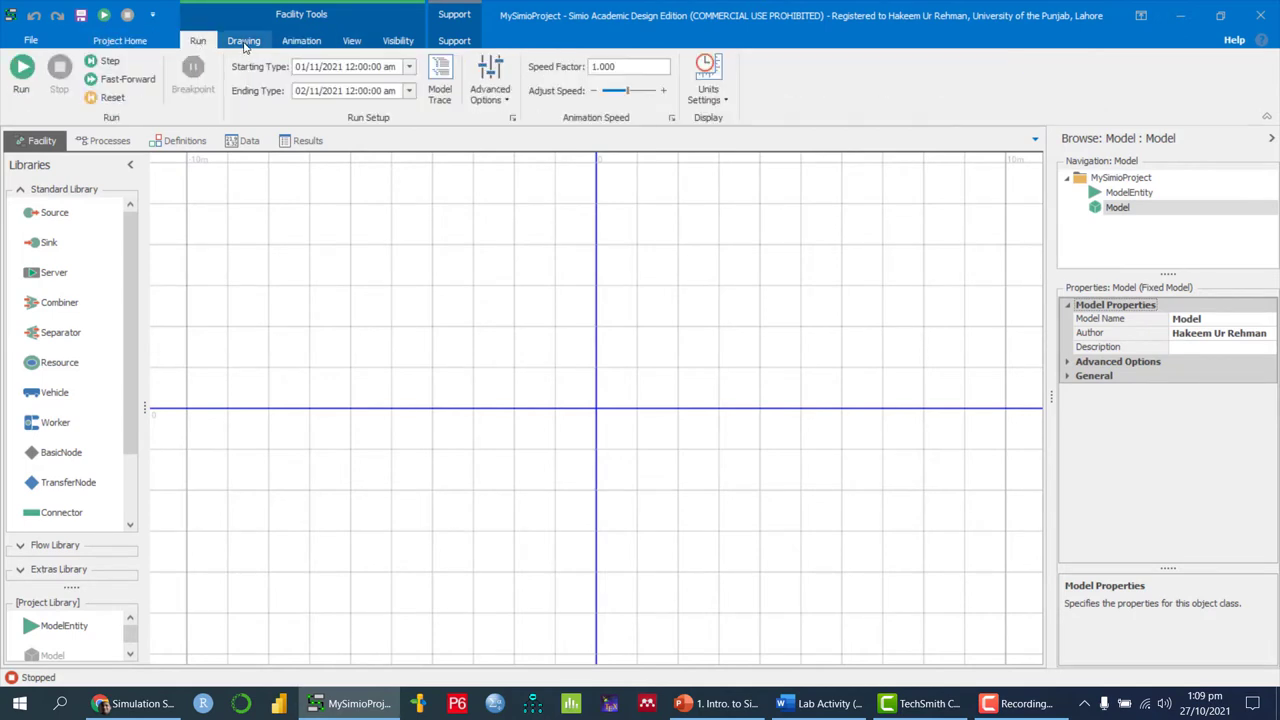
click(243, 42)
click(200, 44)
Step: Examine the ModelEntity's process logic, the Model's facility view and the list of models in MySimioProject
click(1124, 194)
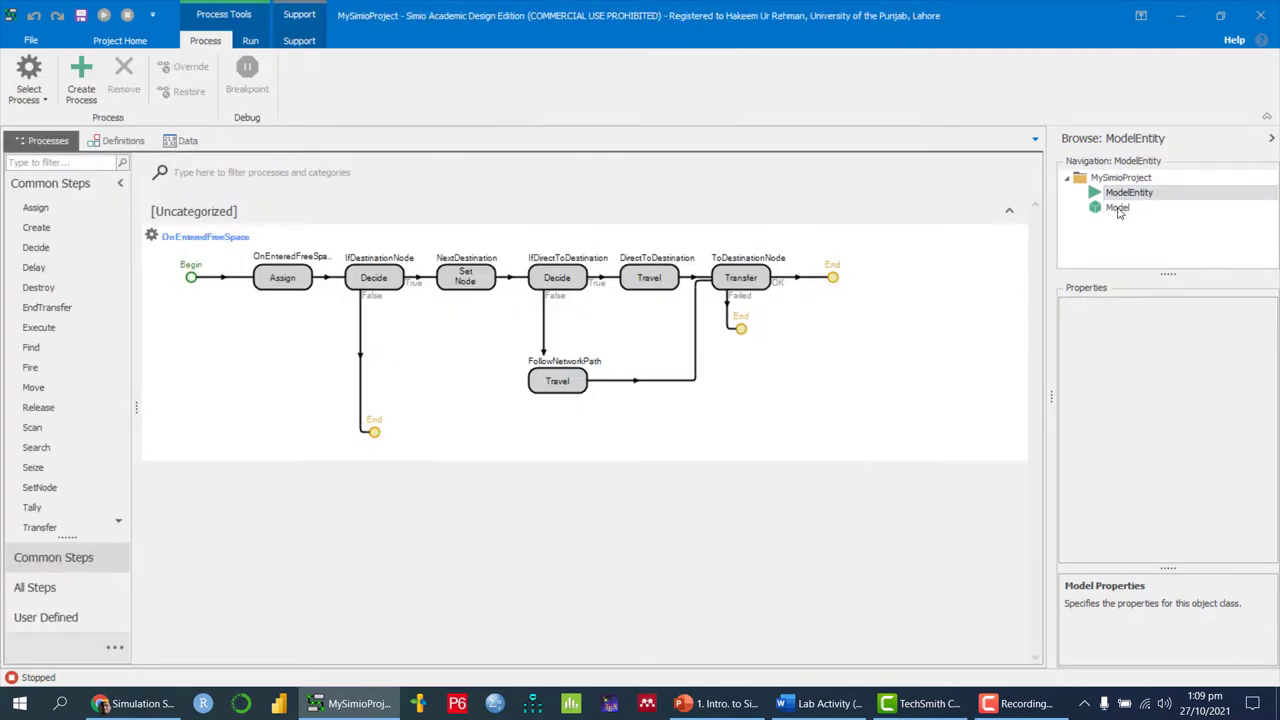
click(1117, 208)
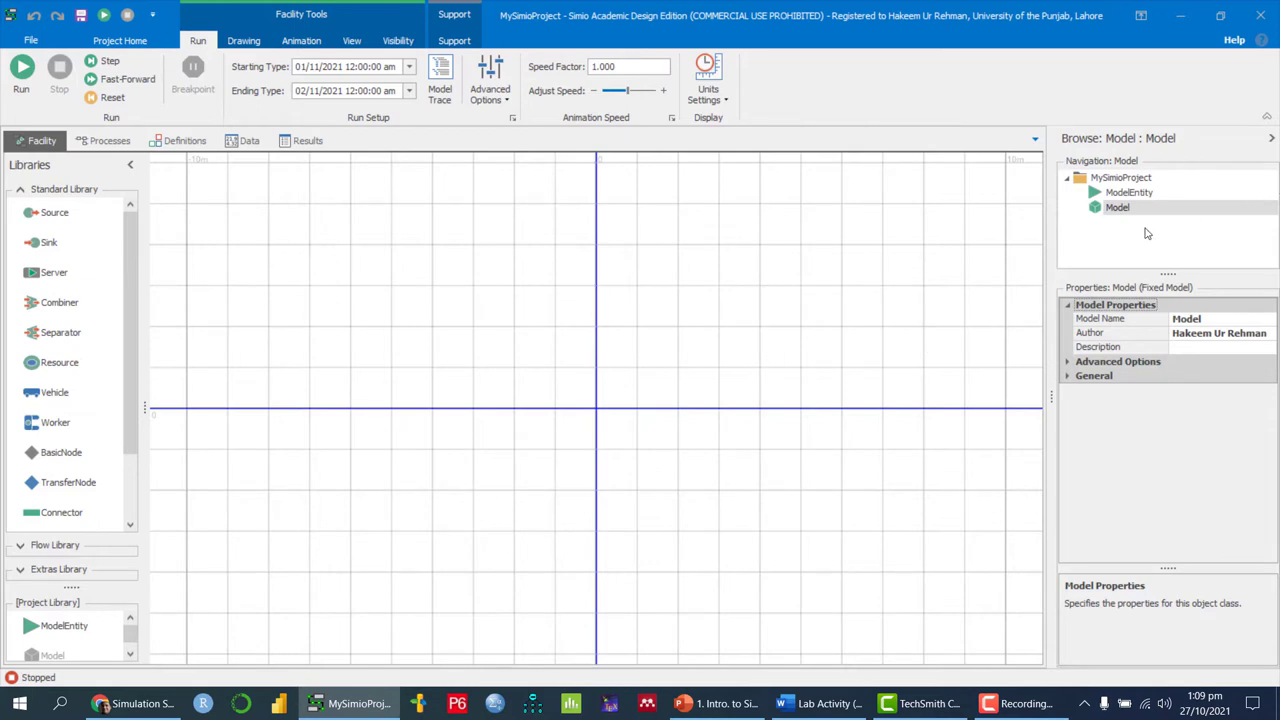
click(1121, 179)
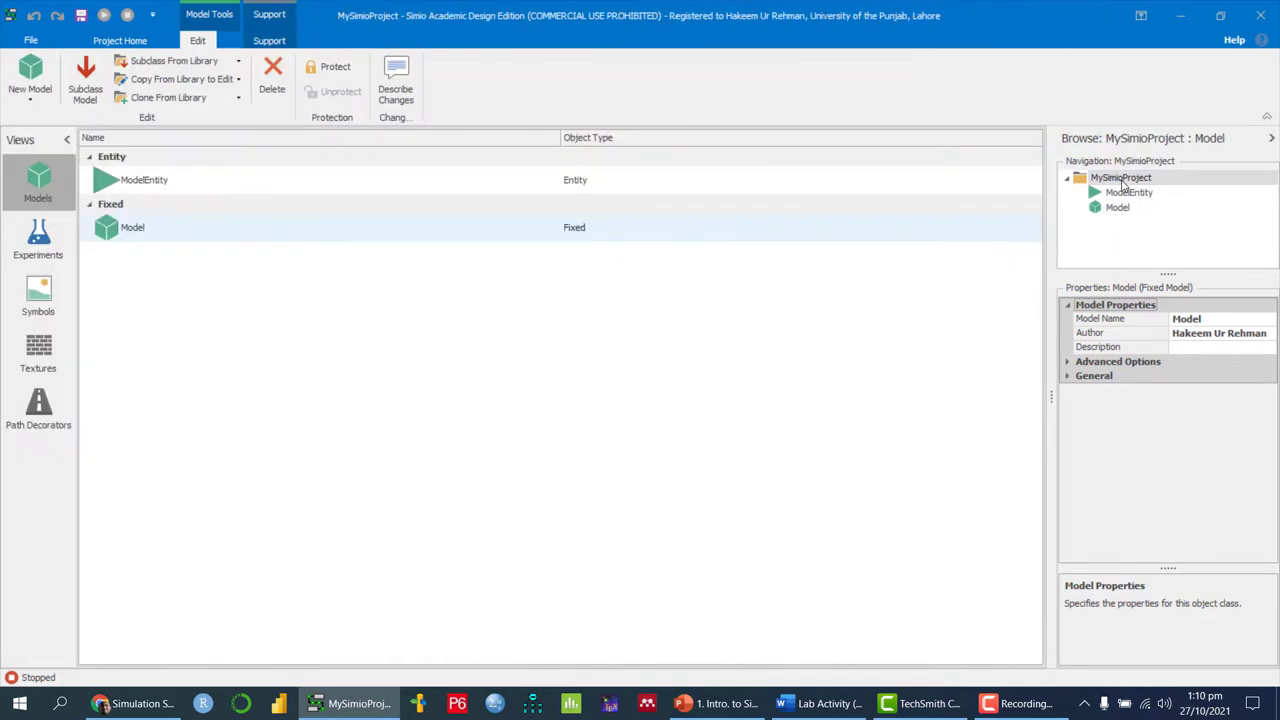
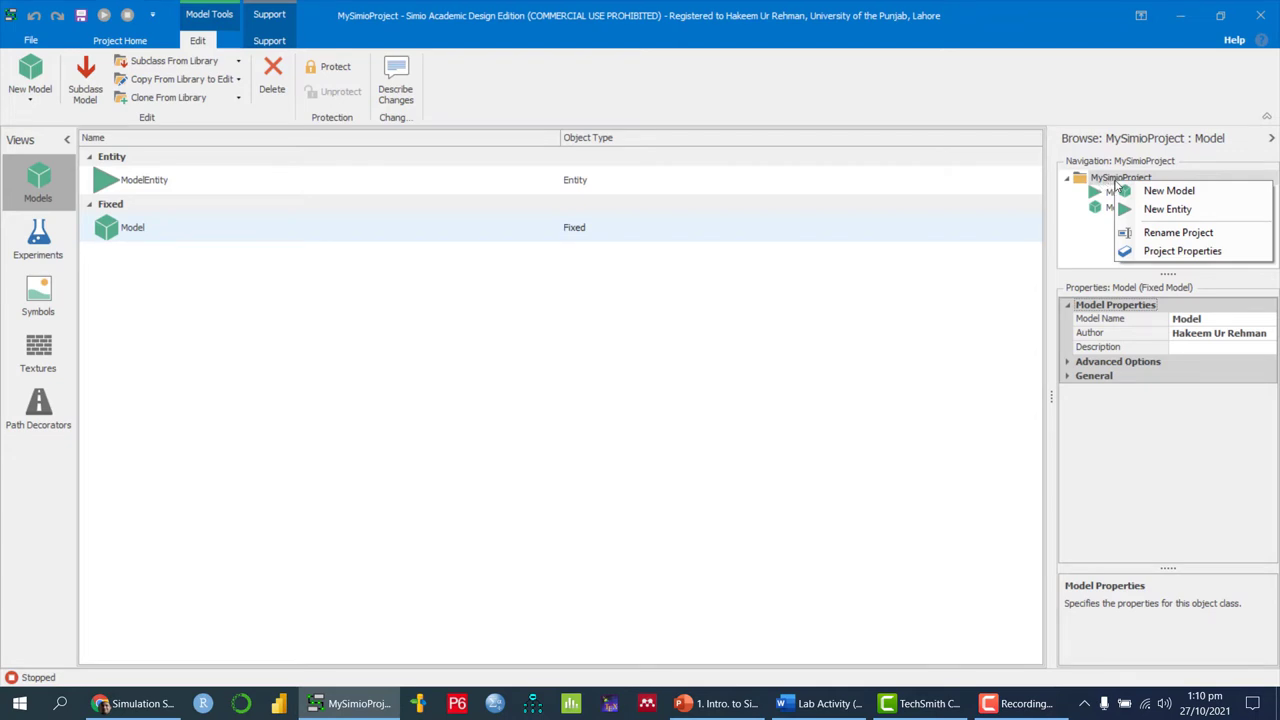
click(1166, 234)
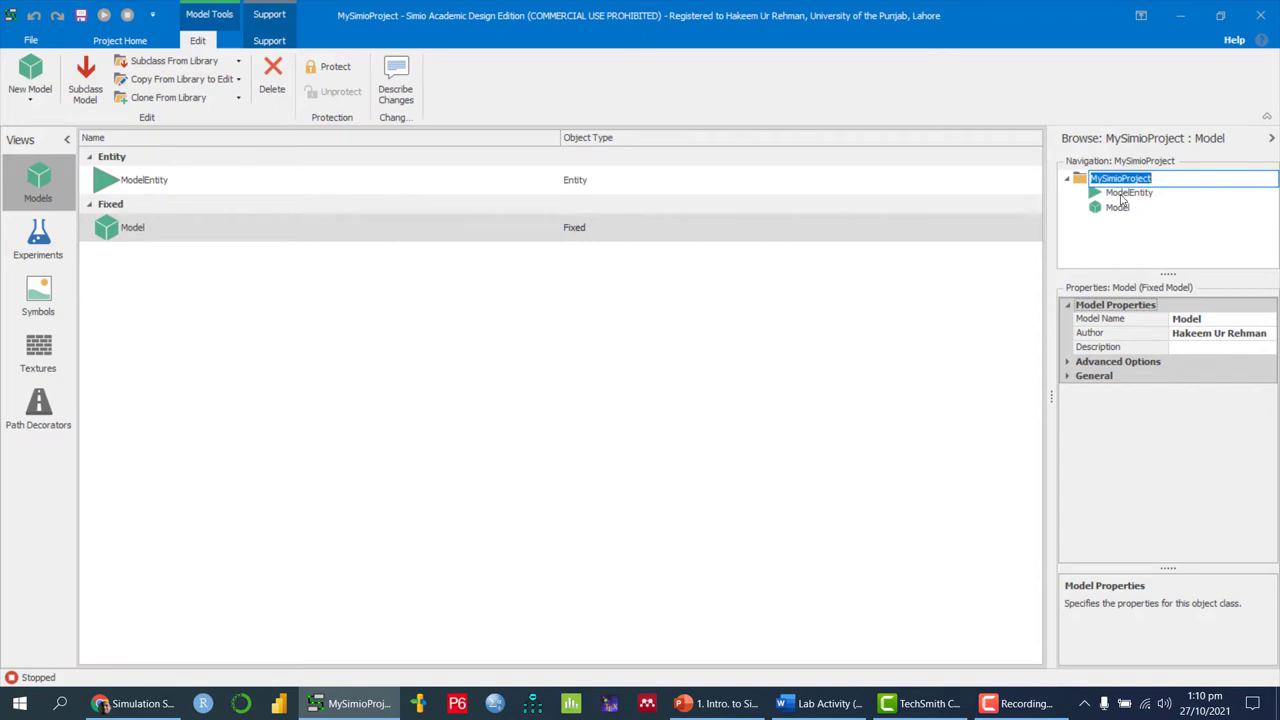
click(1122, 195)
right_click(1123, 198)
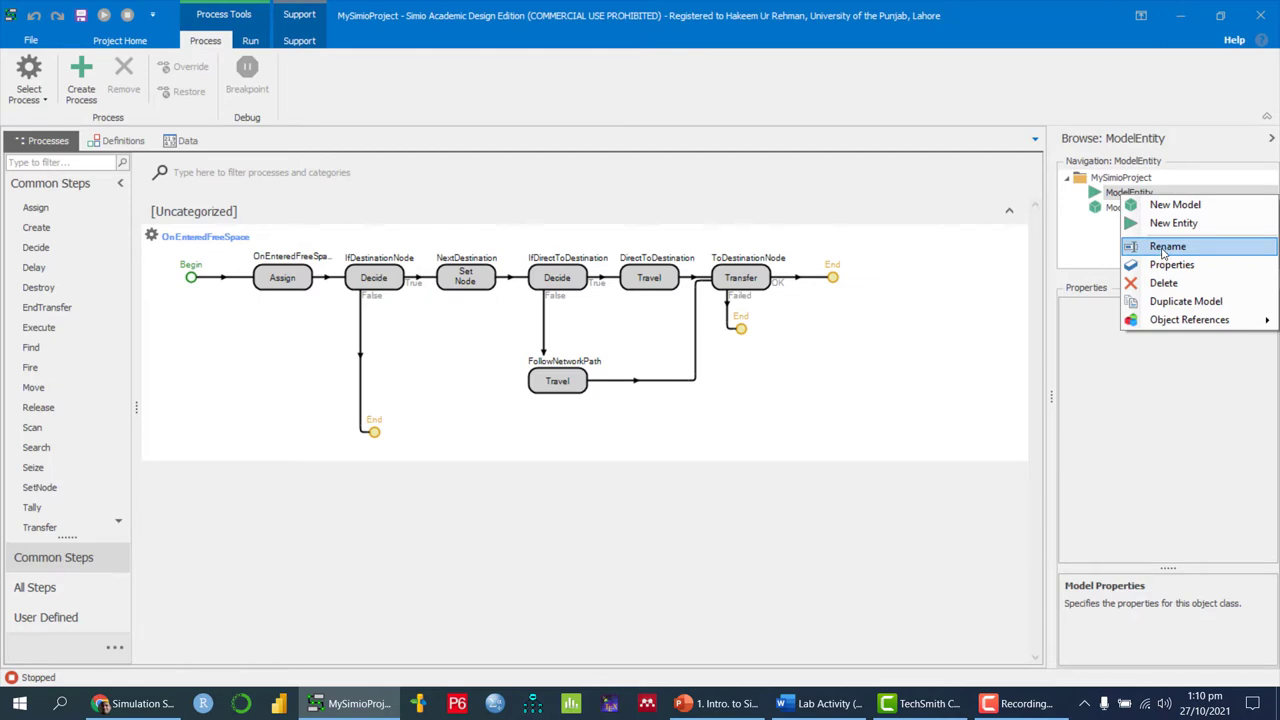
click(1098, 206)
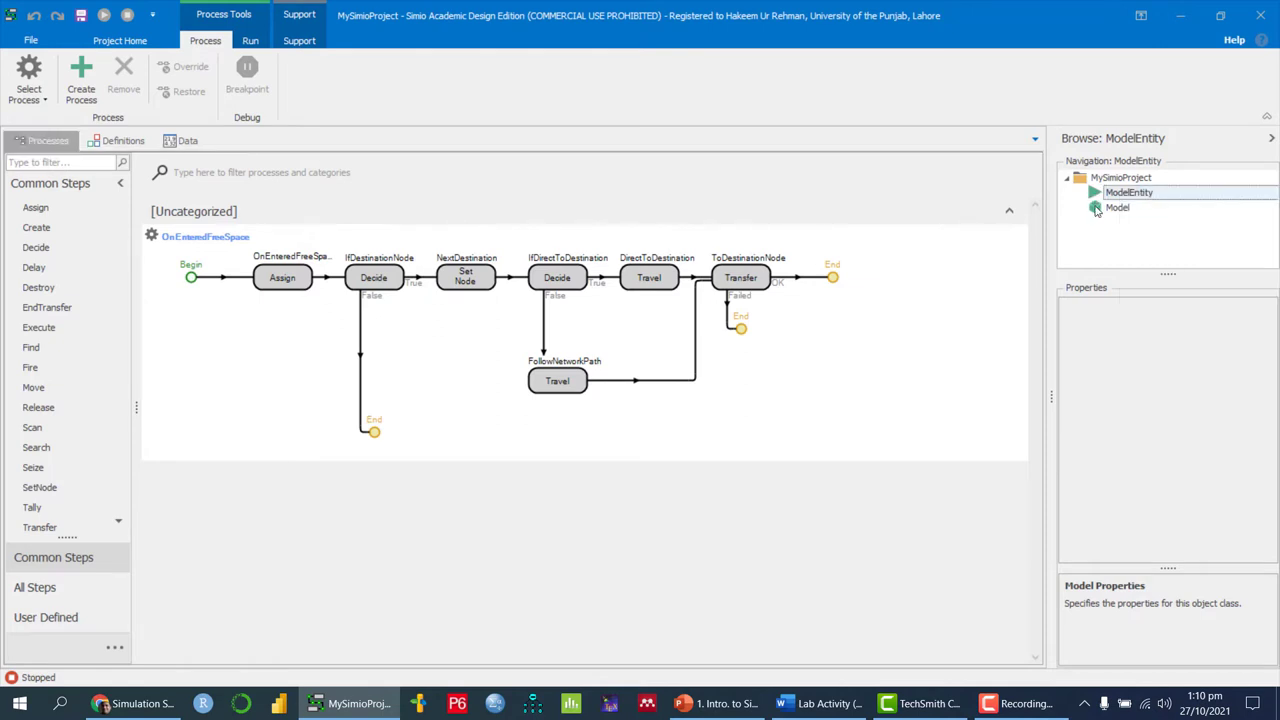
Step: Display the properties of the ModelEntity object in MySimioProject
click(1100, 207)
click(1100, 198)
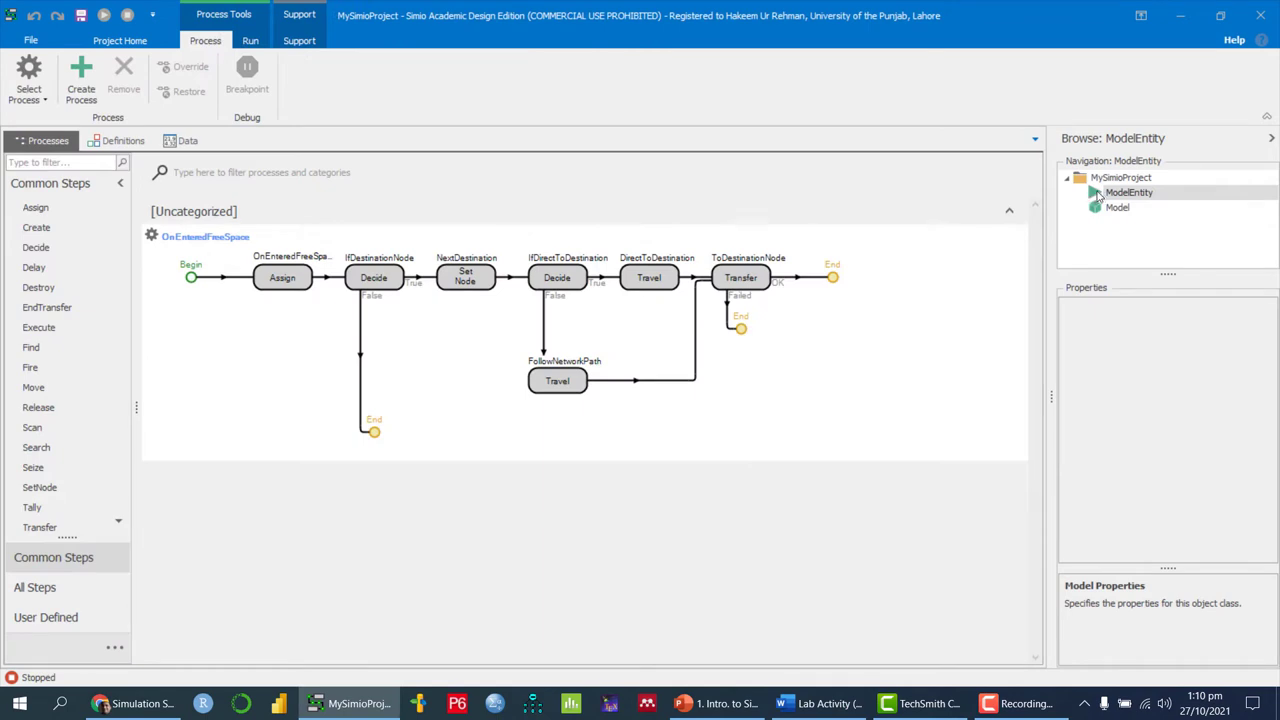
right_click(1098, 195)
click(1145, 261)
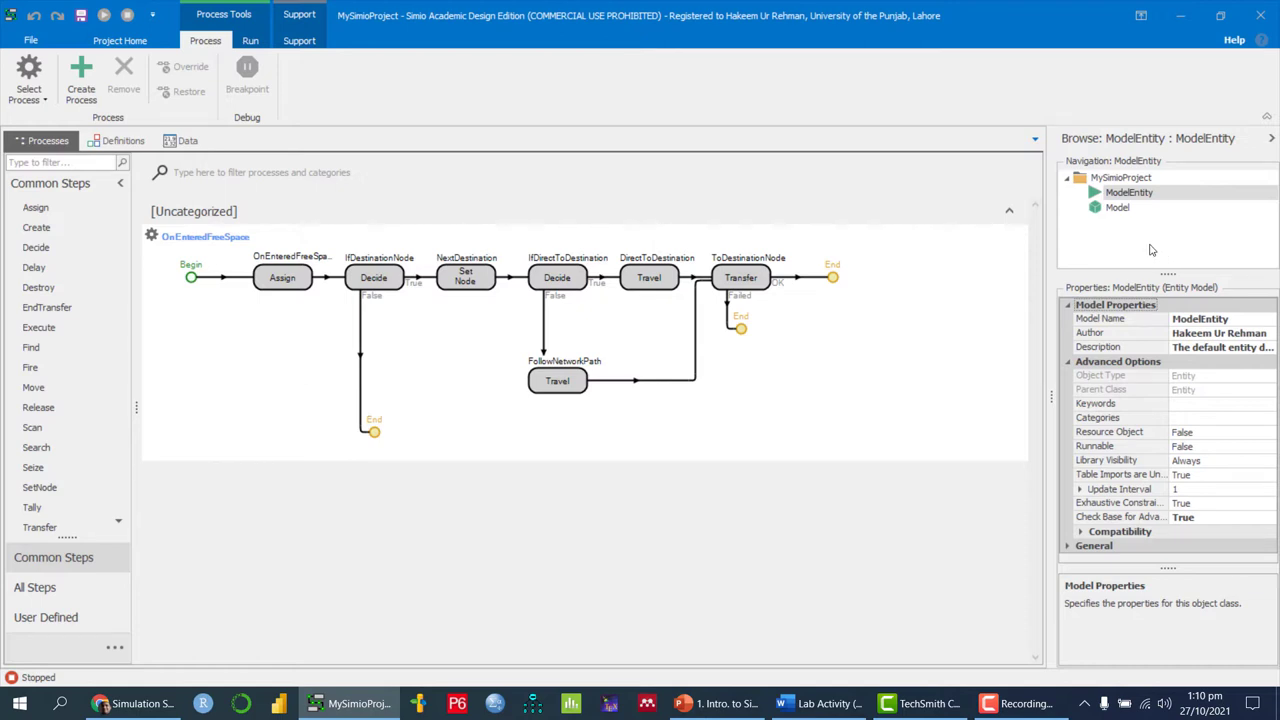
Step: Display the Model's properties and expand its General and Advanced Options groups
right_click(1116, 209)
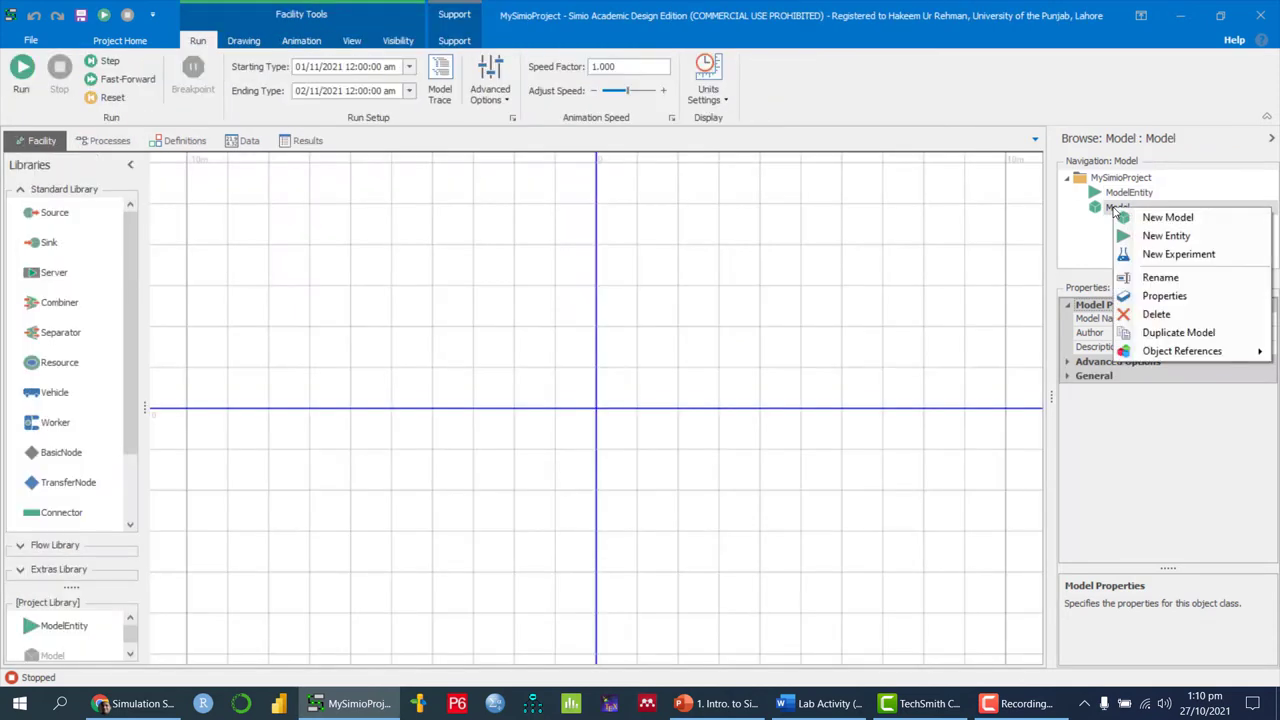
click(1170, 296)
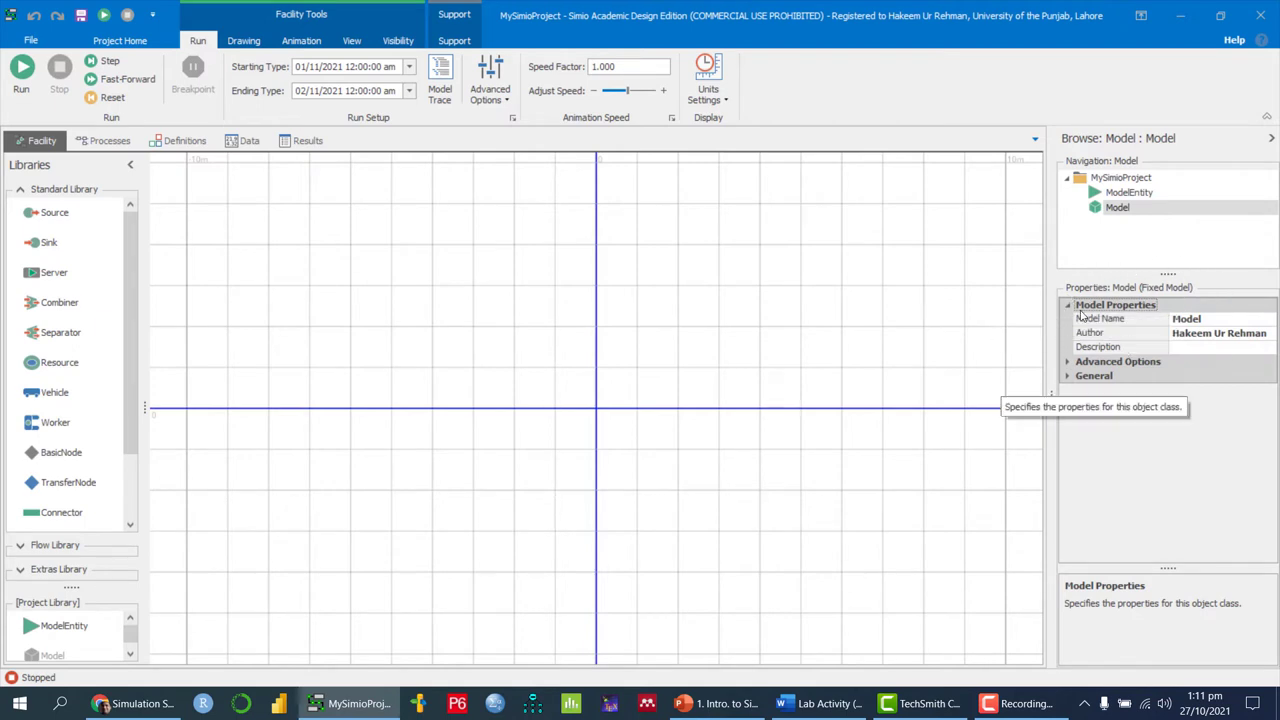
click(1068, 378)
click(1067, 362)
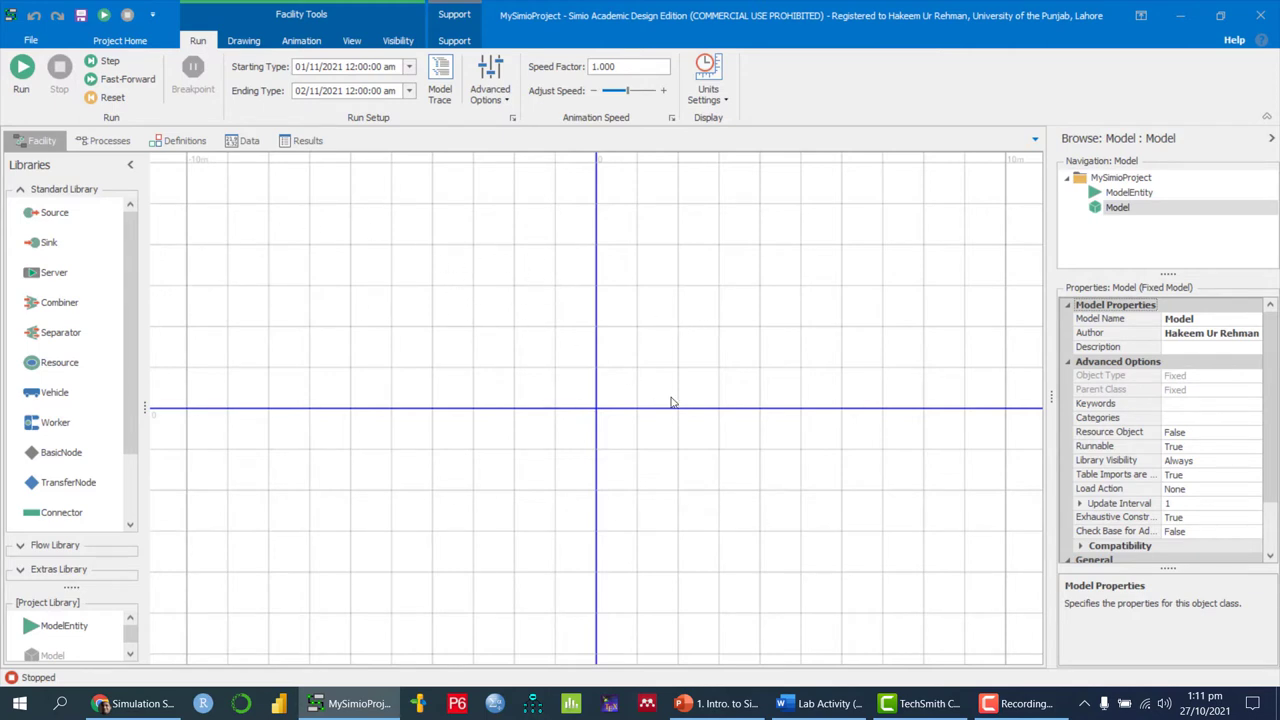
Step: Switch to the PowerPoint presentation "1. Intro. to Simulation Using Simio"
click(715, 703)
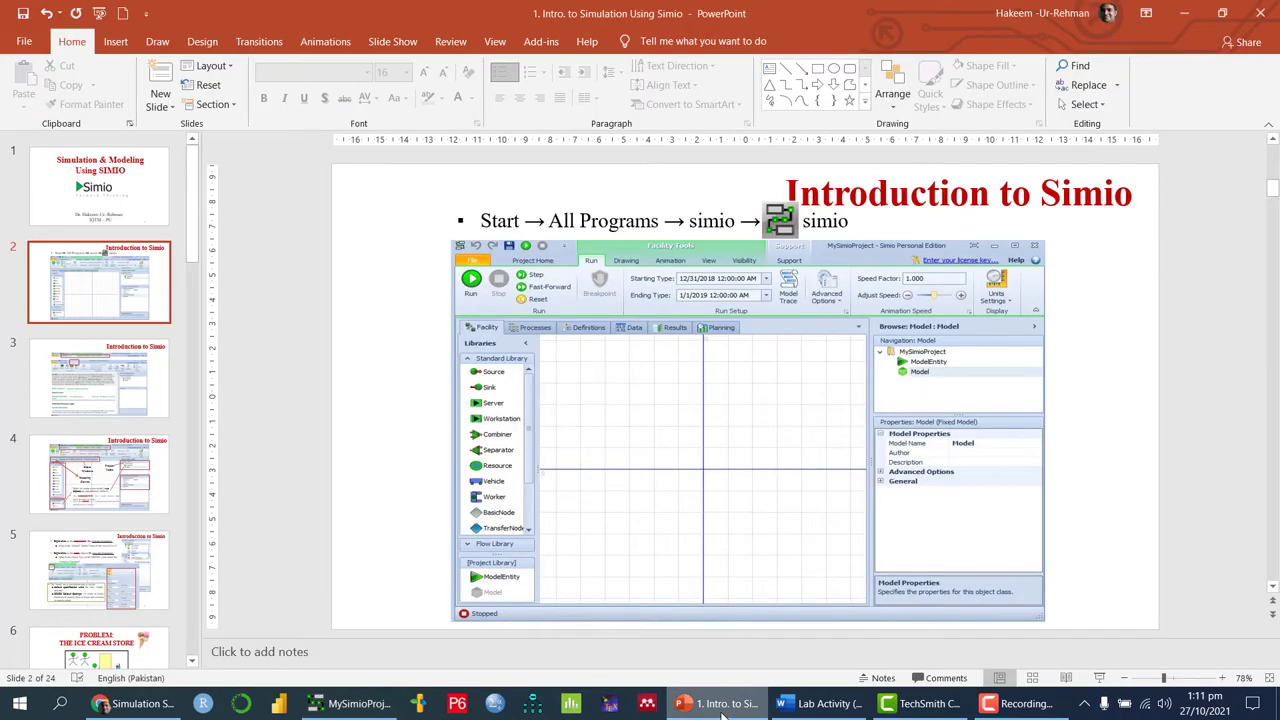
Step: Review the Introduction to Simio slides on the interface areas, object properties and default specification units
scroll(893, 340, down, 1)
scroll(893, 340, down, 1)
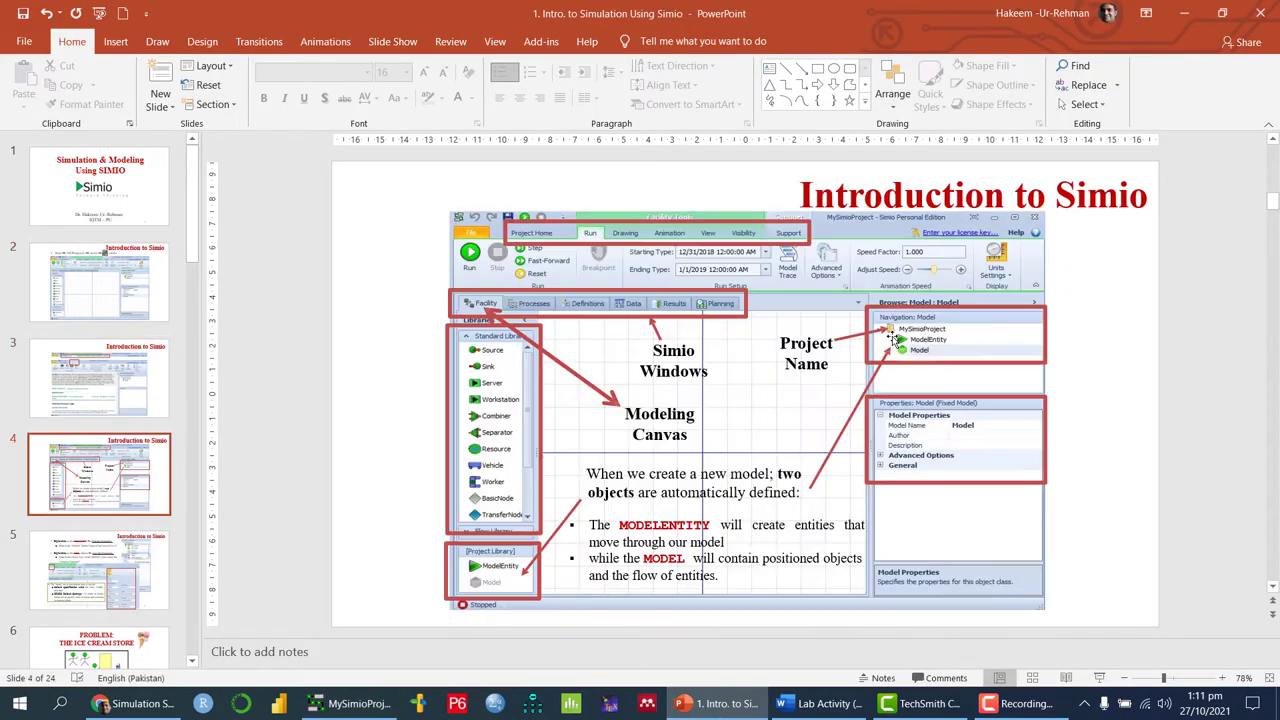
scroll(893, 340, down, 1)
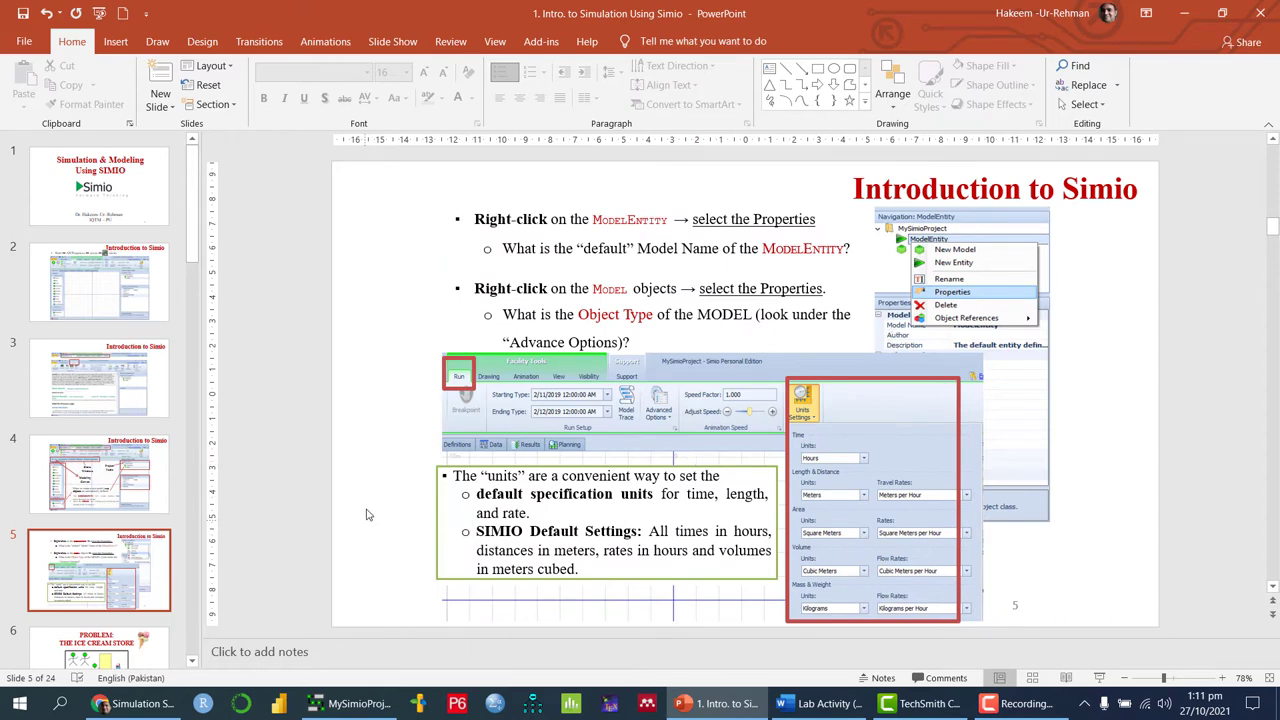
Step: Switch to Simio and examine the Units Settings, including the selectable time units, without changing them
click(345, 703)
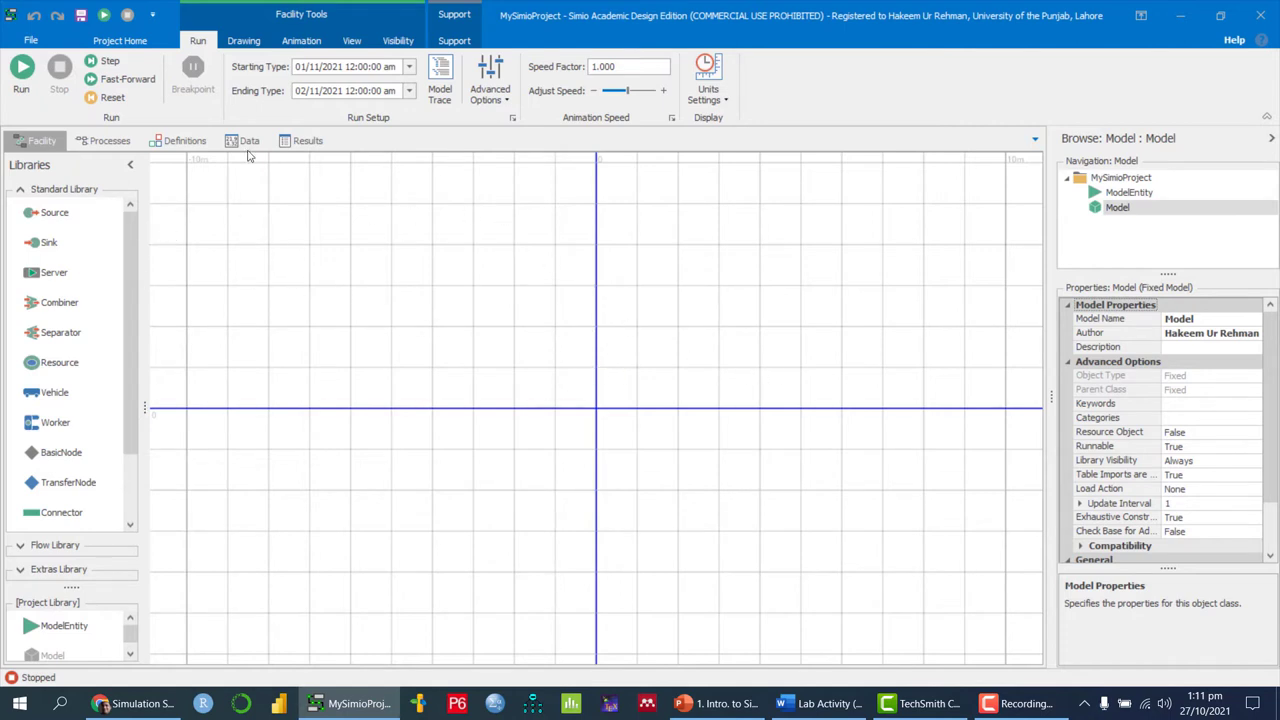
click(726, 101)
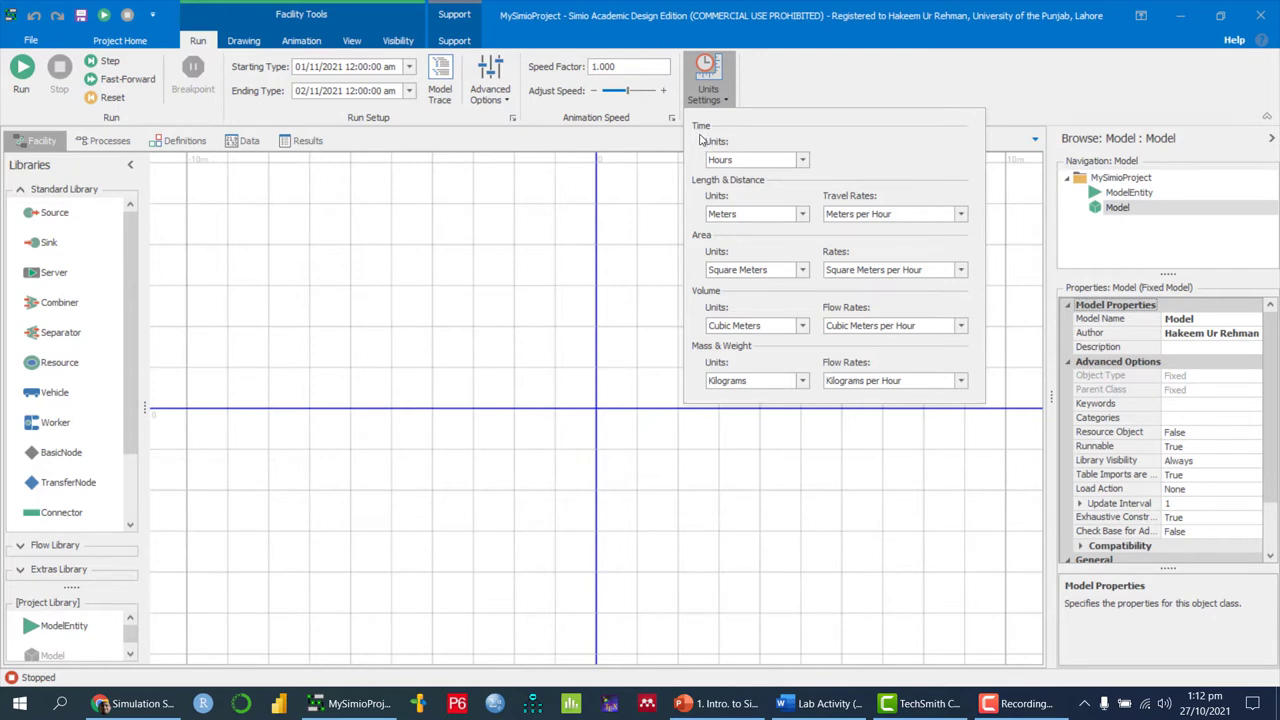
click(802, 162)
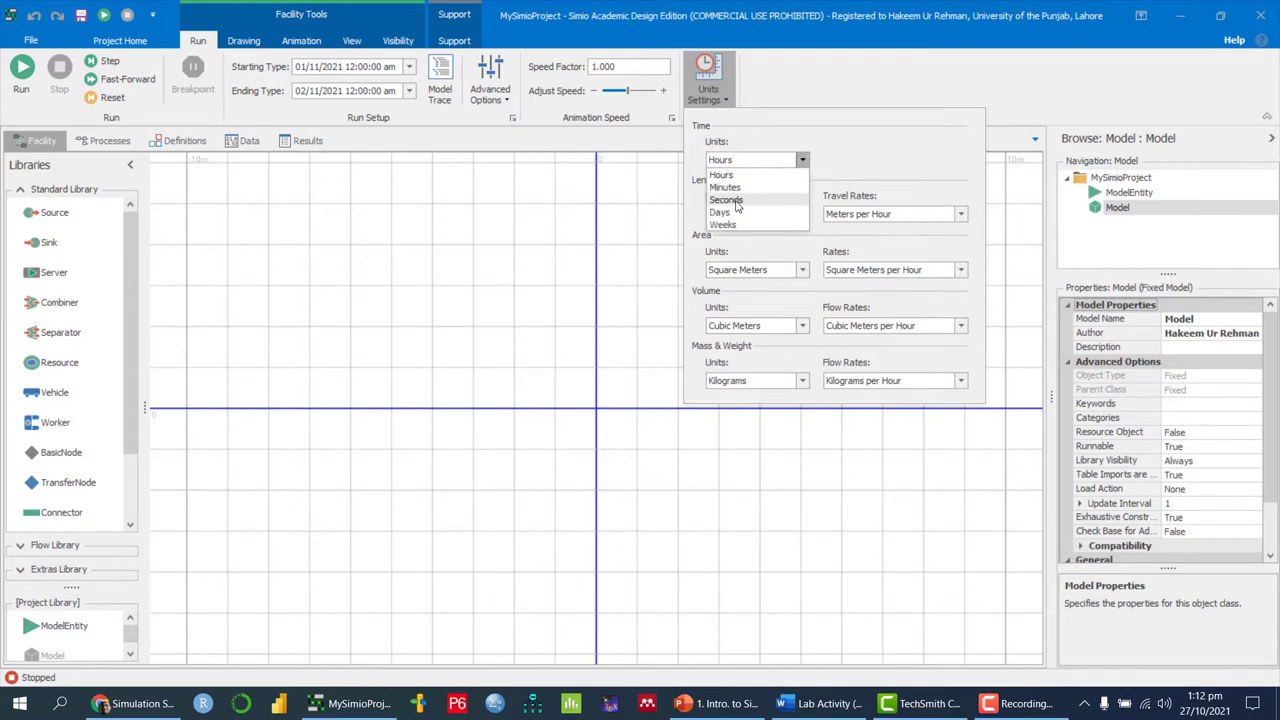
click(856, 165)
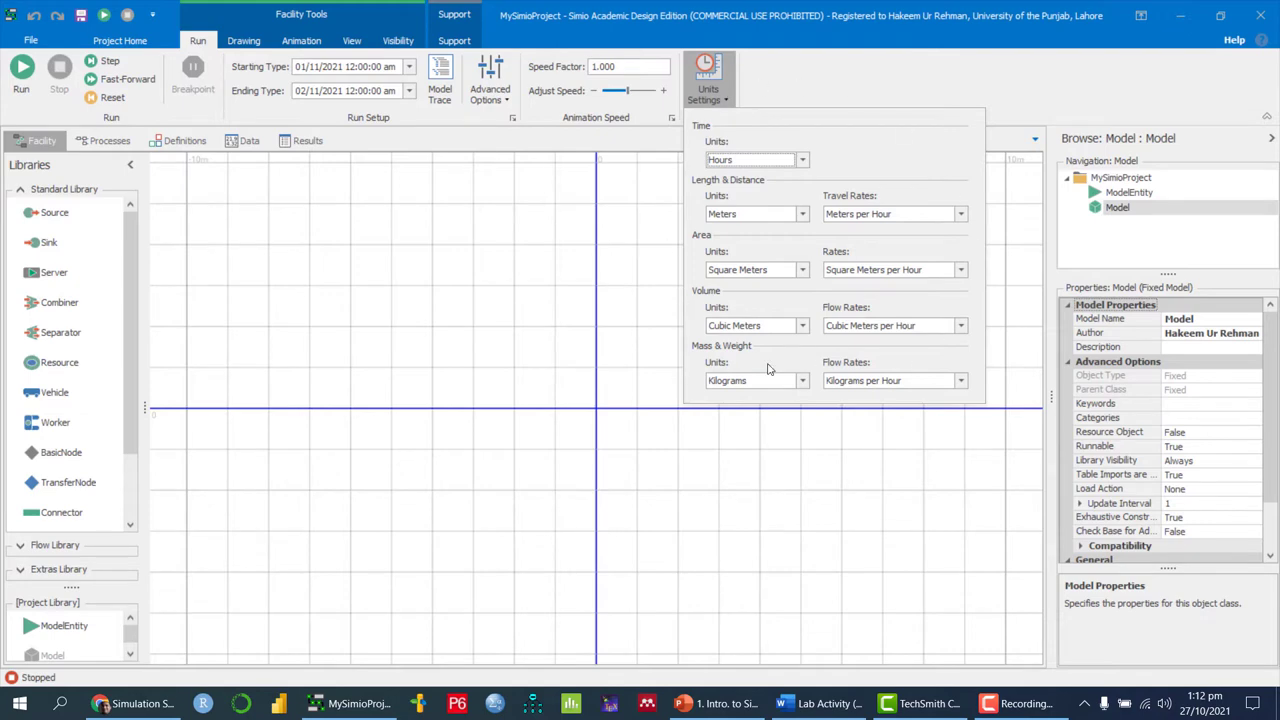
click(895, 84)
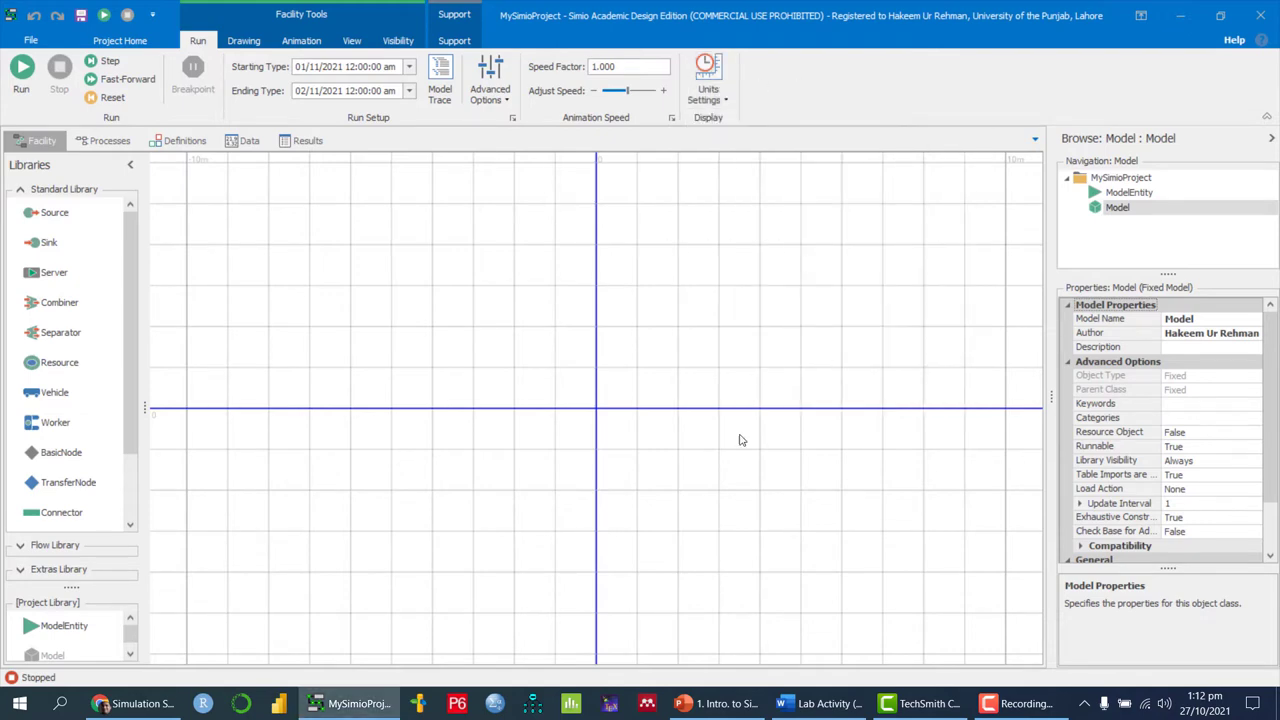
Step: Switch to PowerPoint, show the slide "PROBLEM: THE ICE CREAM STORE" and highlight the problem's name in its title
click(716, 703)
scroll(925, 378, down, 1)
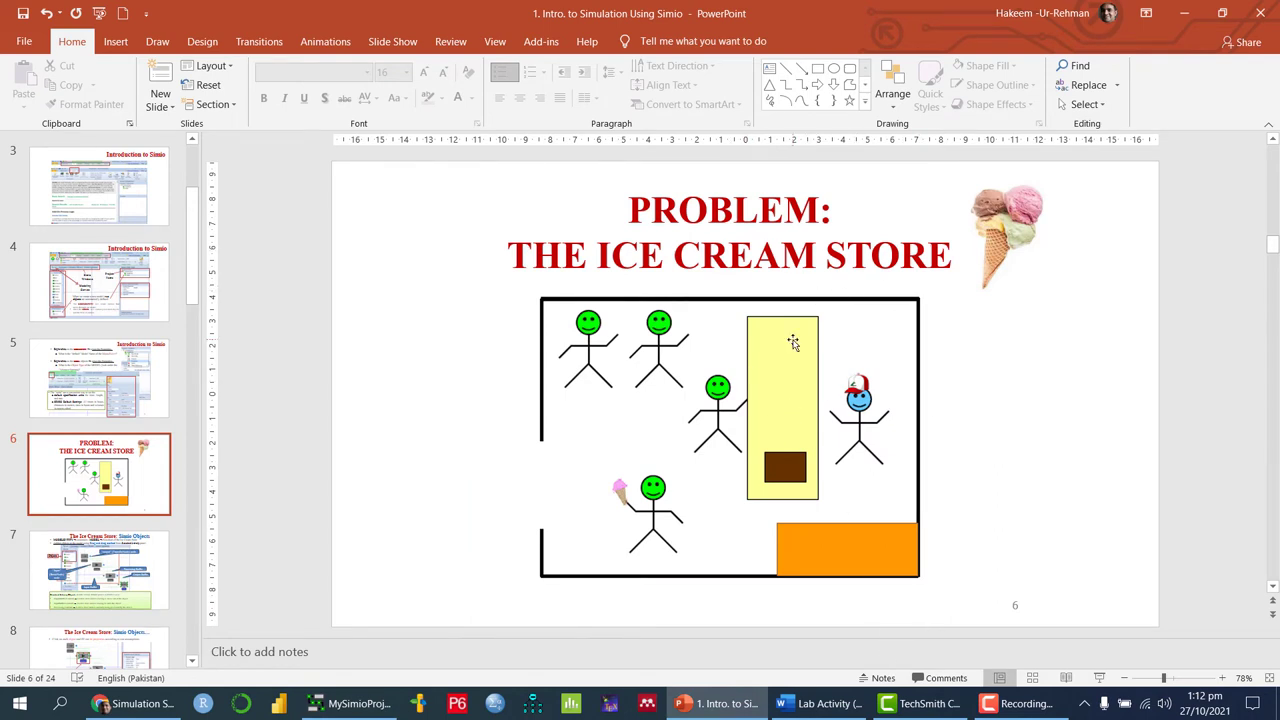
click(700, 258)
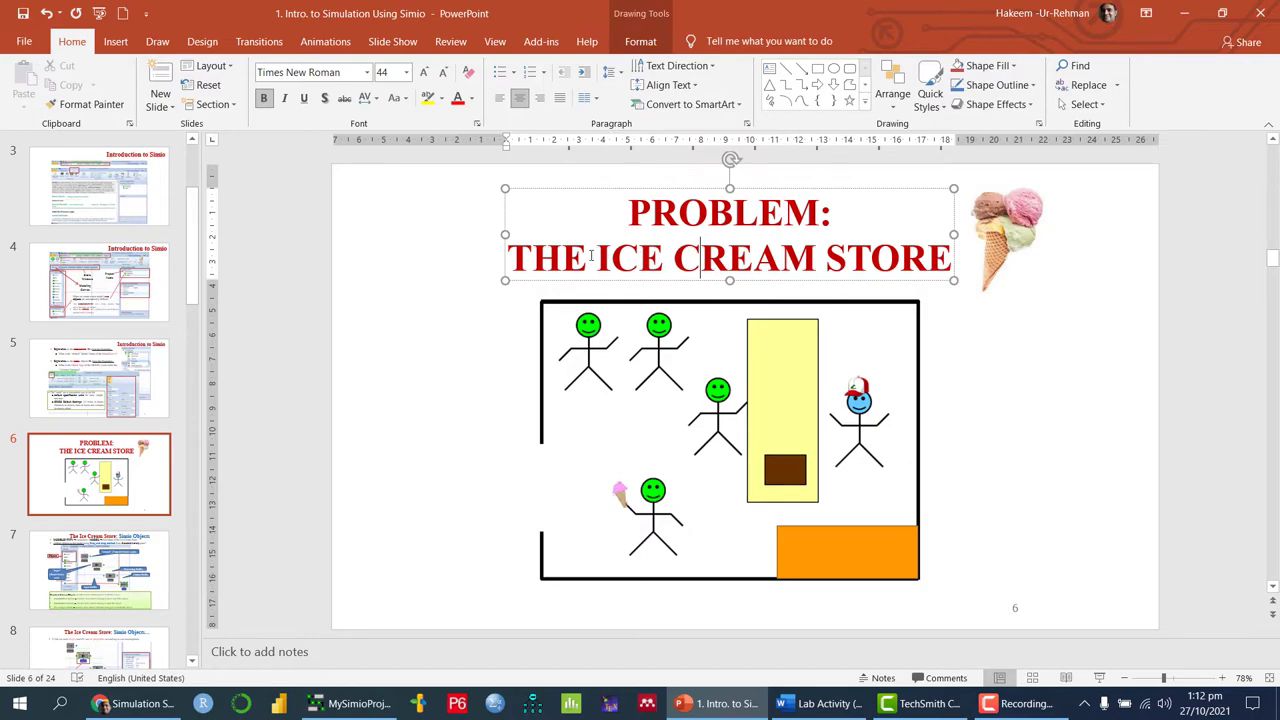
drag(508, 258, 952, 258)
Step: Switch to the Word document "Lab Activity ( Ice Cream problem)" and read the description of customer arrivals and the attendants
click(820, 703)
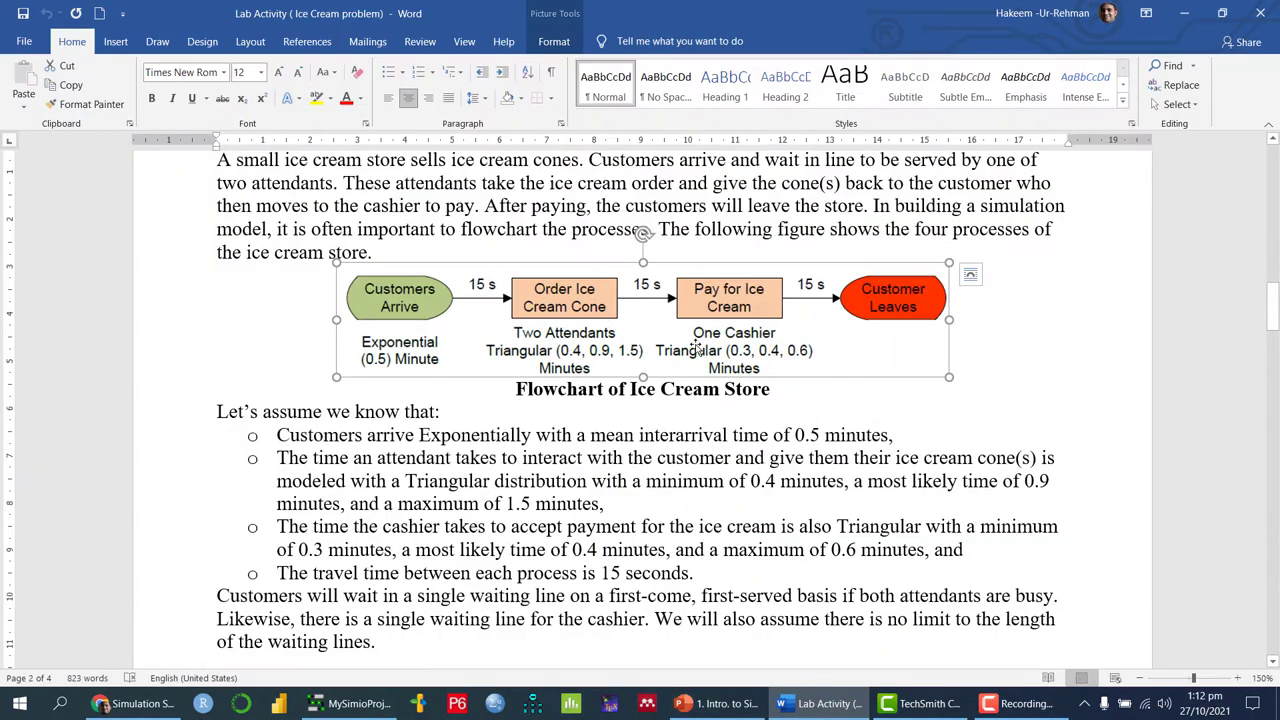
click(424, 184)
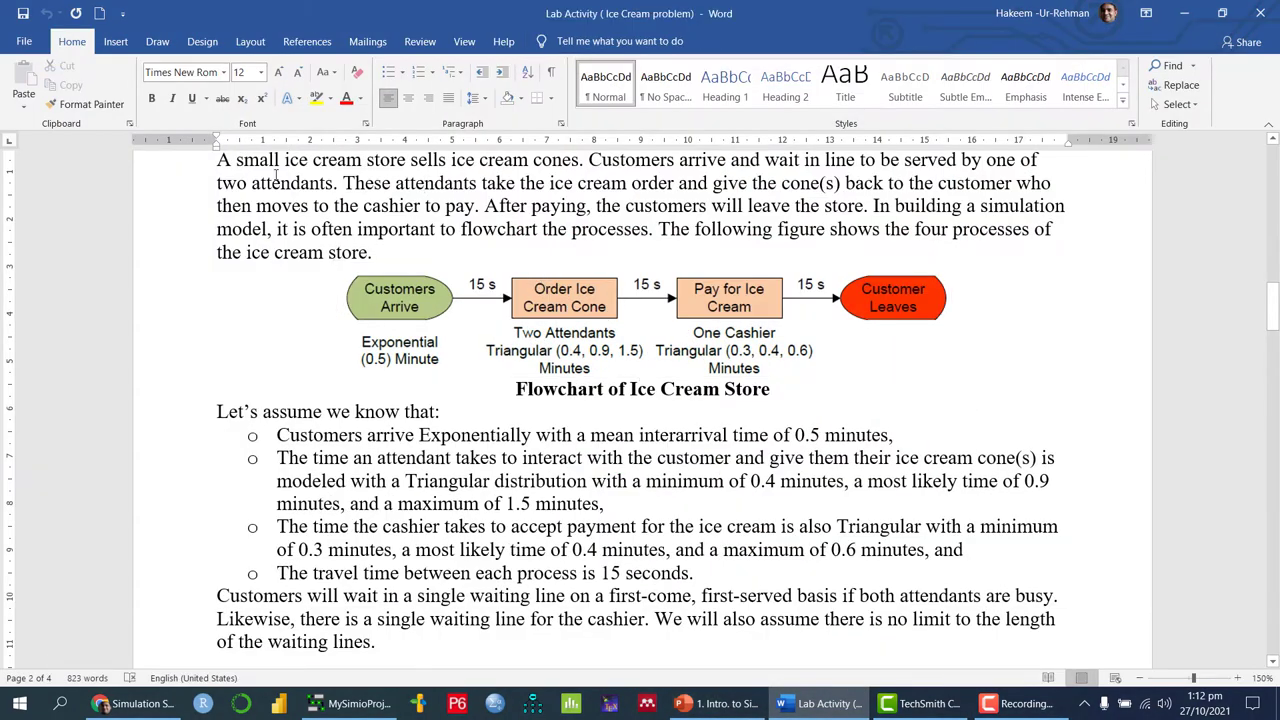
drag(271, 160, 480, 160)
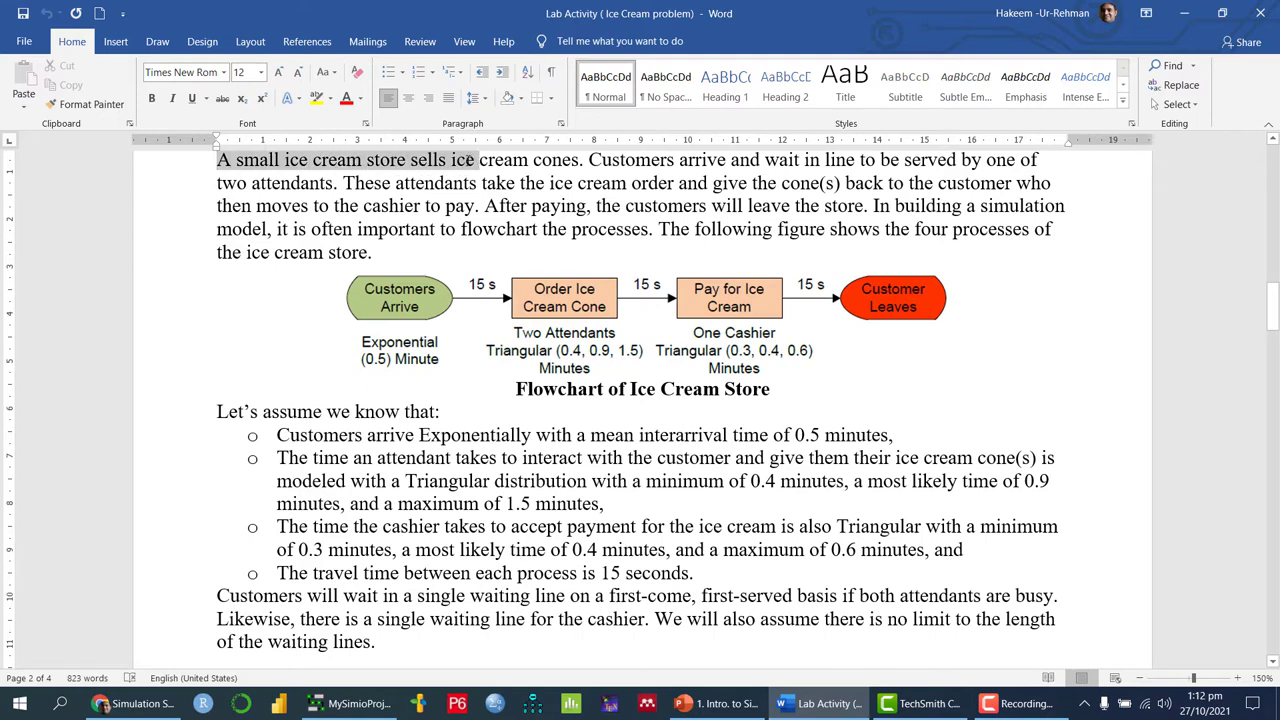
click(650, 229)
drag(632, 160, 1040, 162)
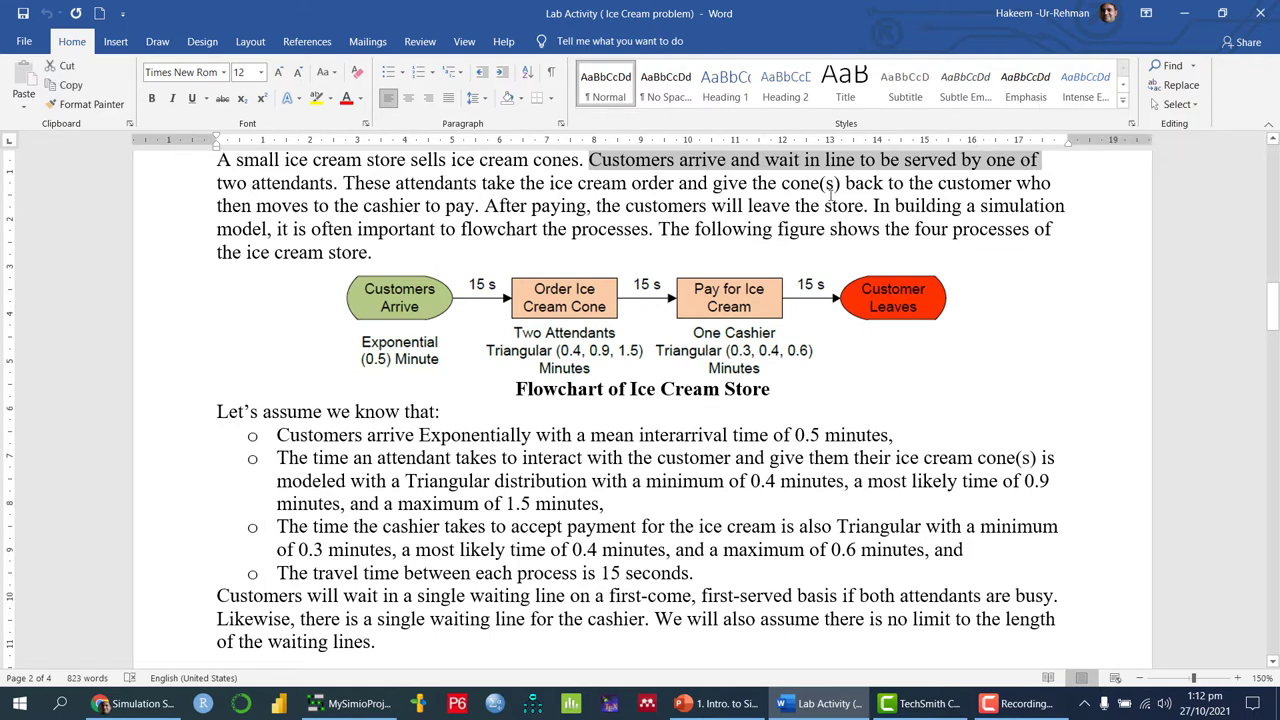
drag(217, 186, 342, 184)
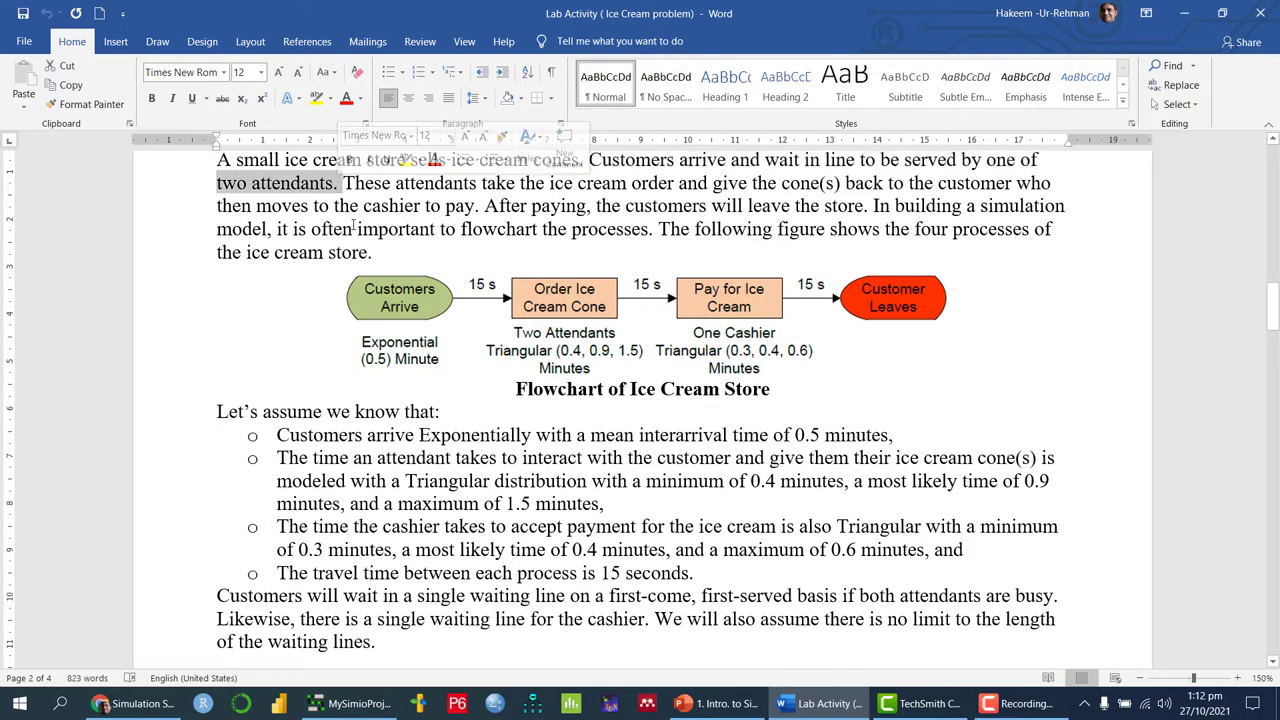
Step: Examine the Flowchart of Ice Cream Store and highlight the phrase "flowchart the processes" above it
click(408, 306)
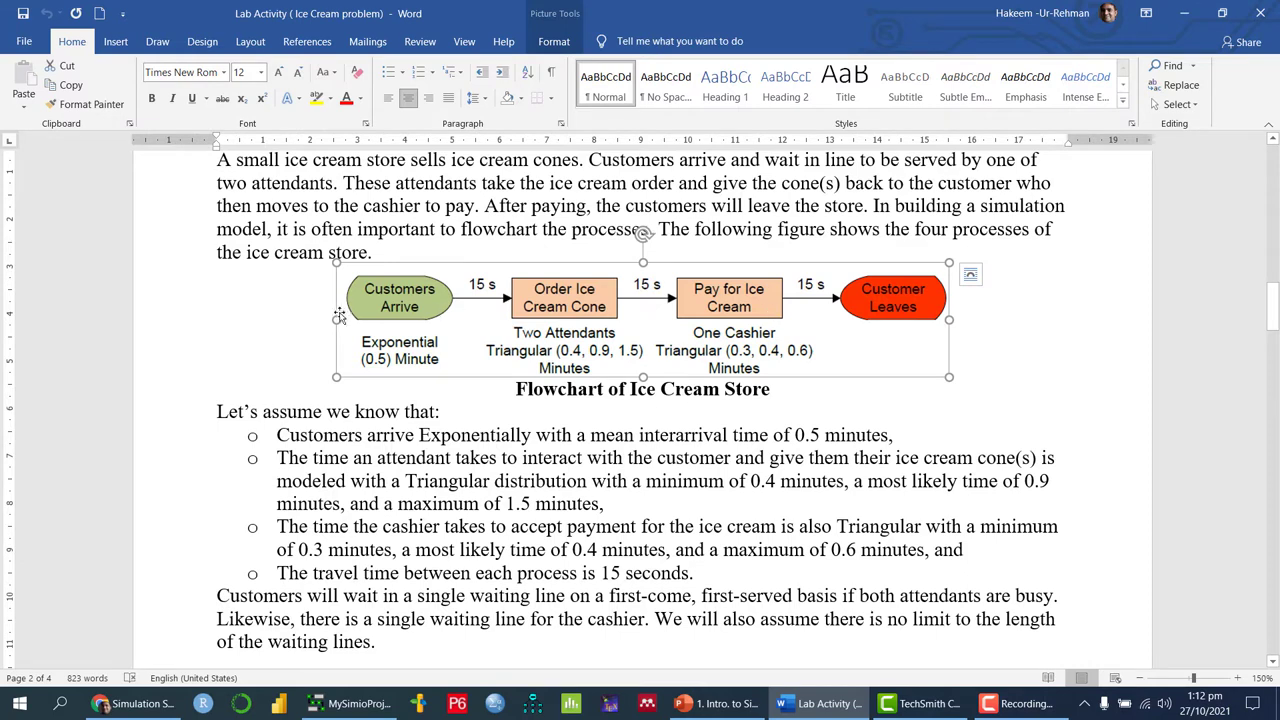
click(515, 229)
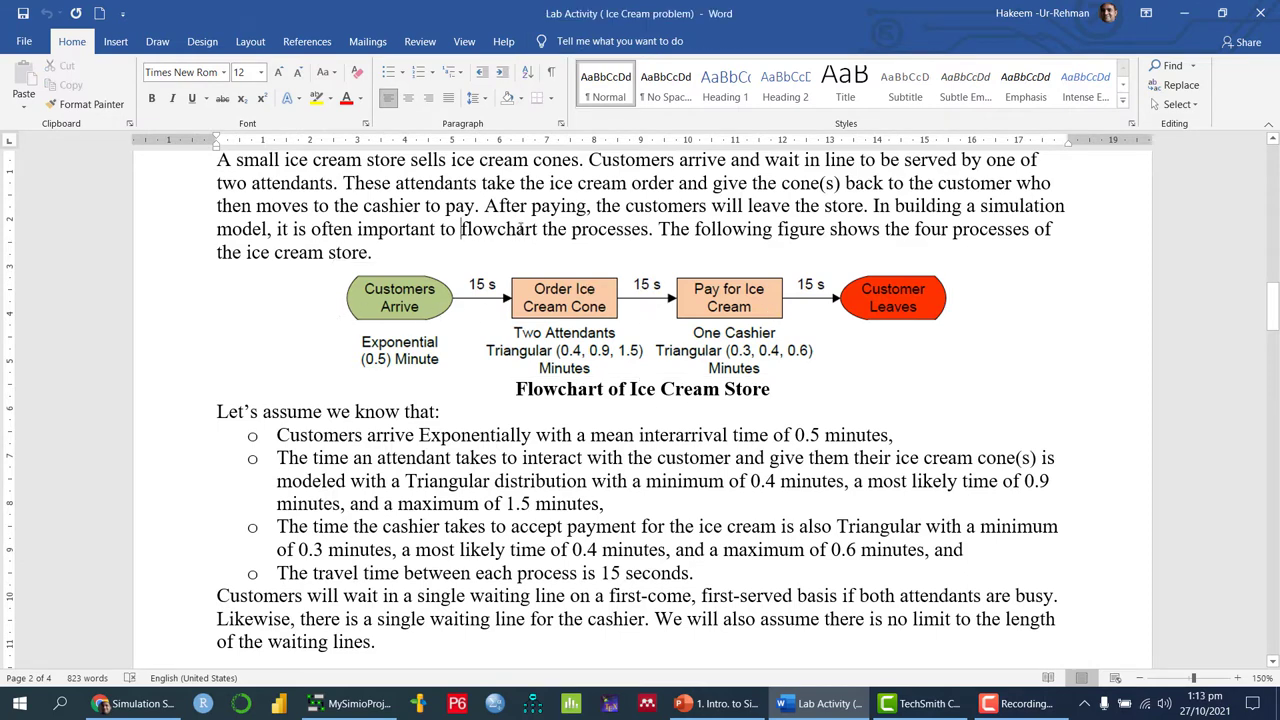
drag(519, 229, 648, 229)
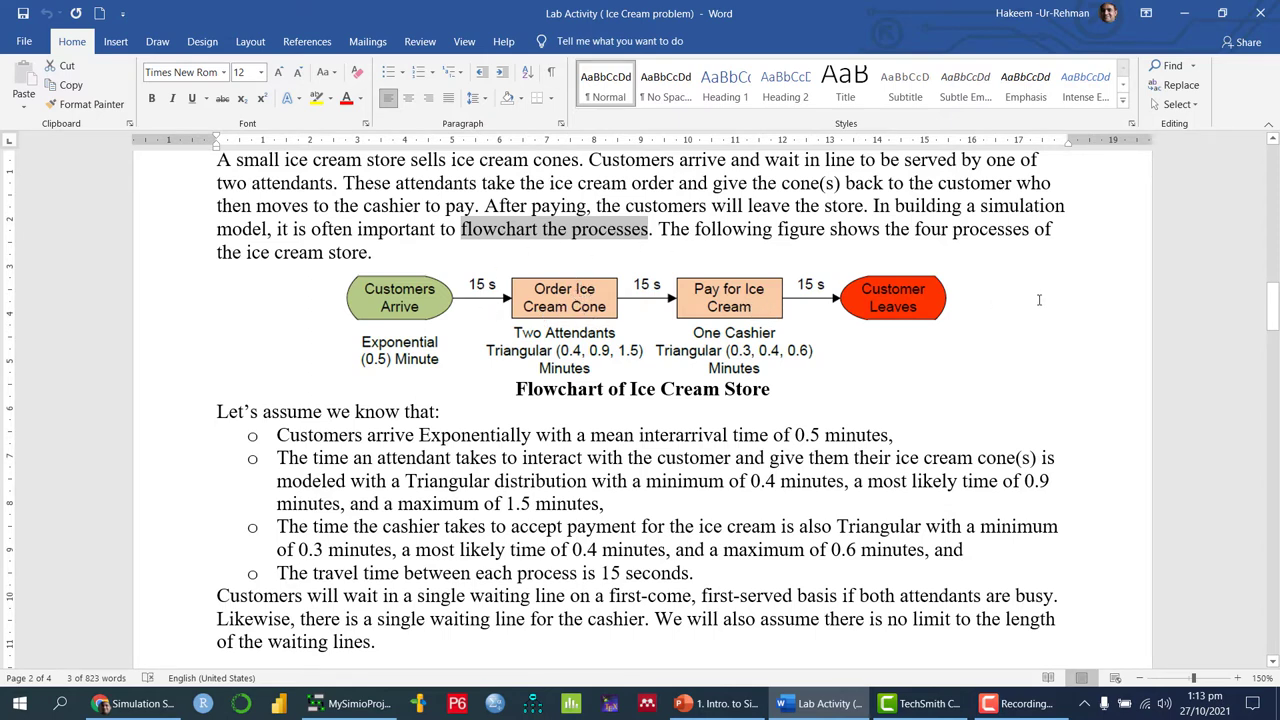
click(388, 297)
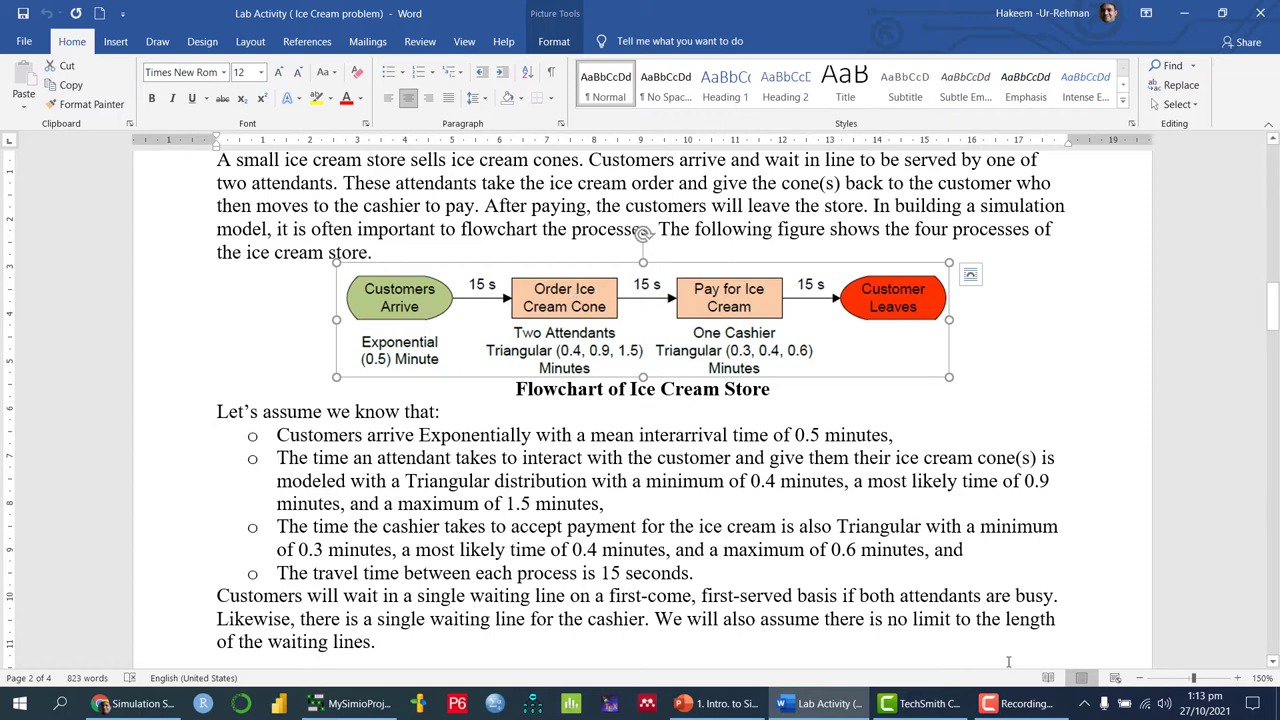
click(1022, 706)
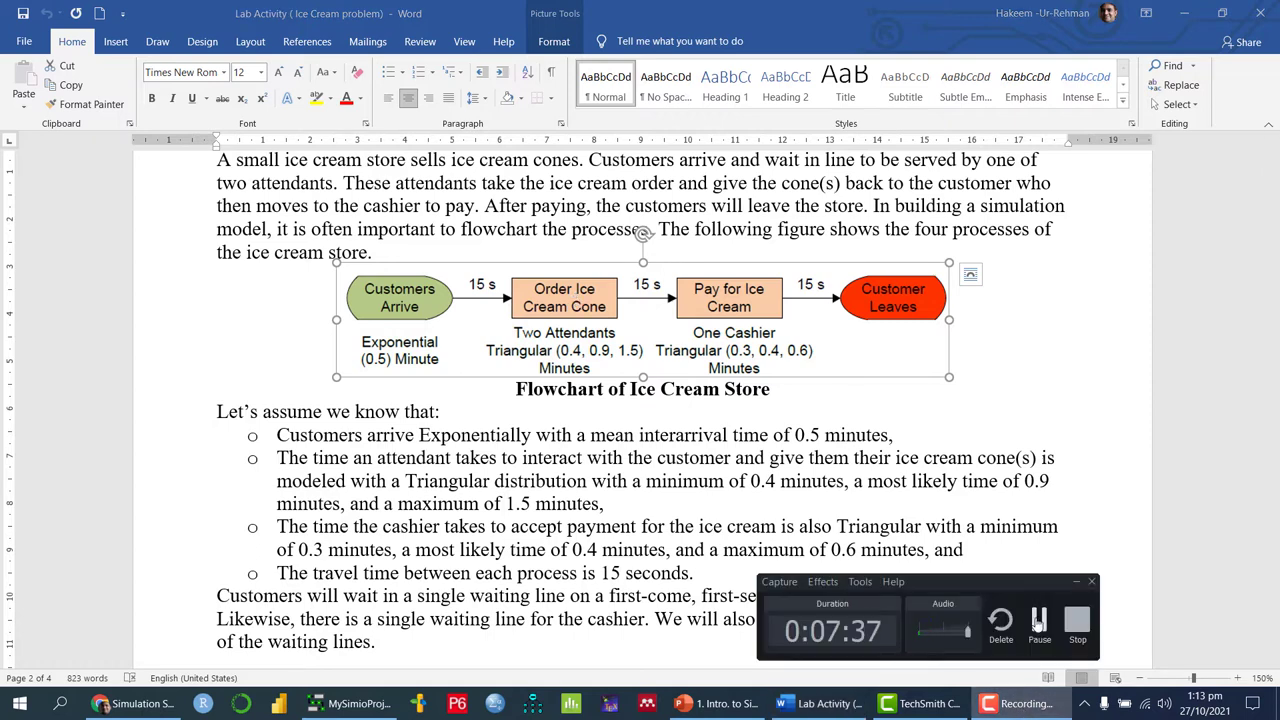
click(1039, 624)
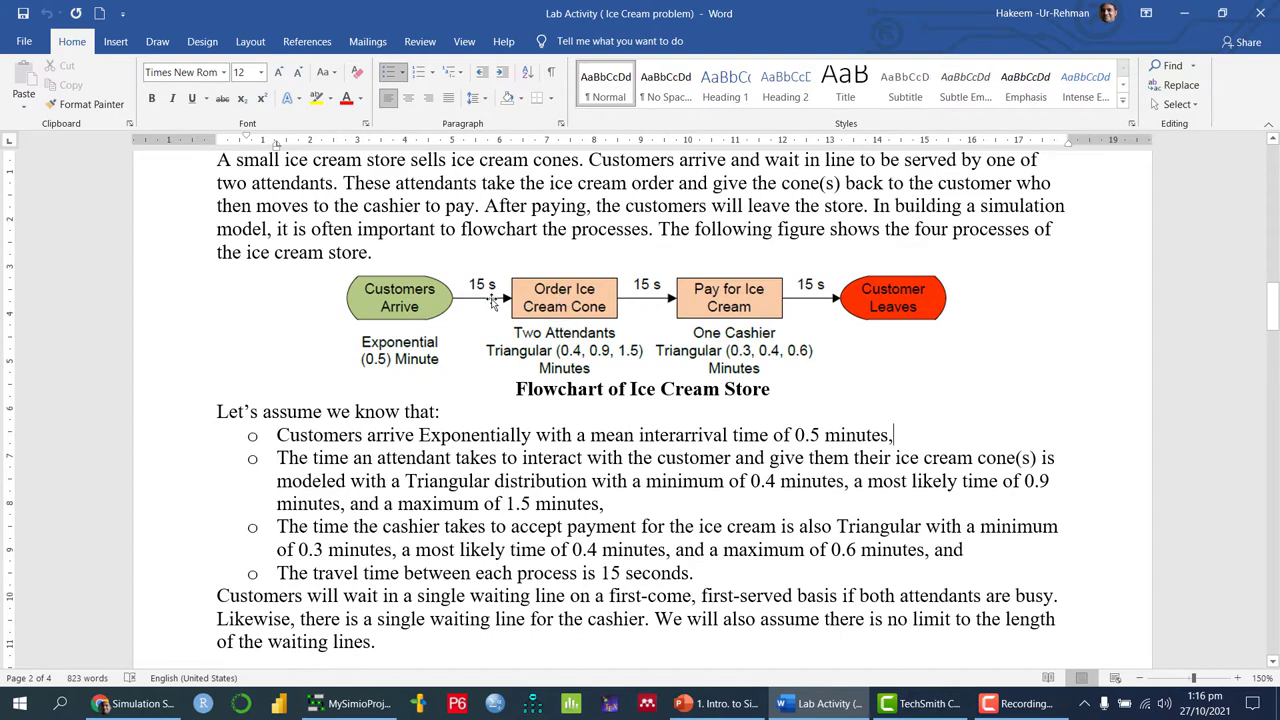
Step: Review the ice cream store's flowchart, process description and listed time assumptions, and highlight the name in the problem heading
click(575, 303)
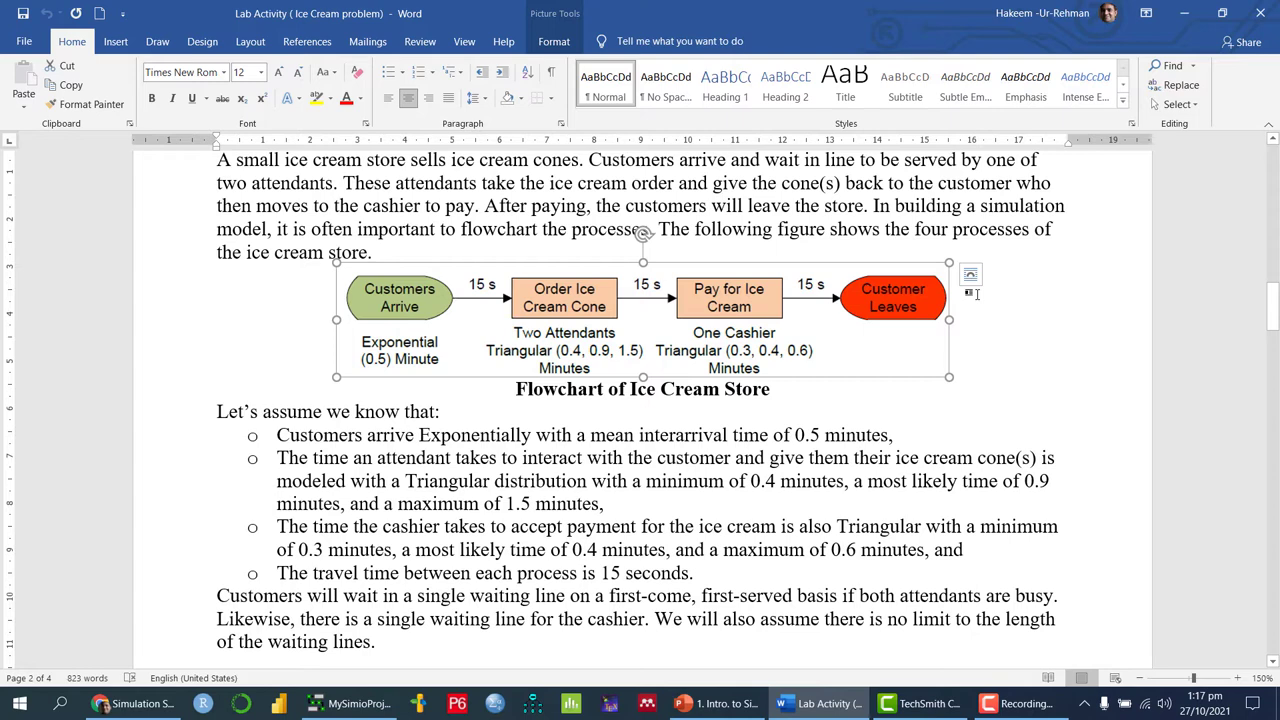
click(645, 206)
drag(345, 183, 368, 315)
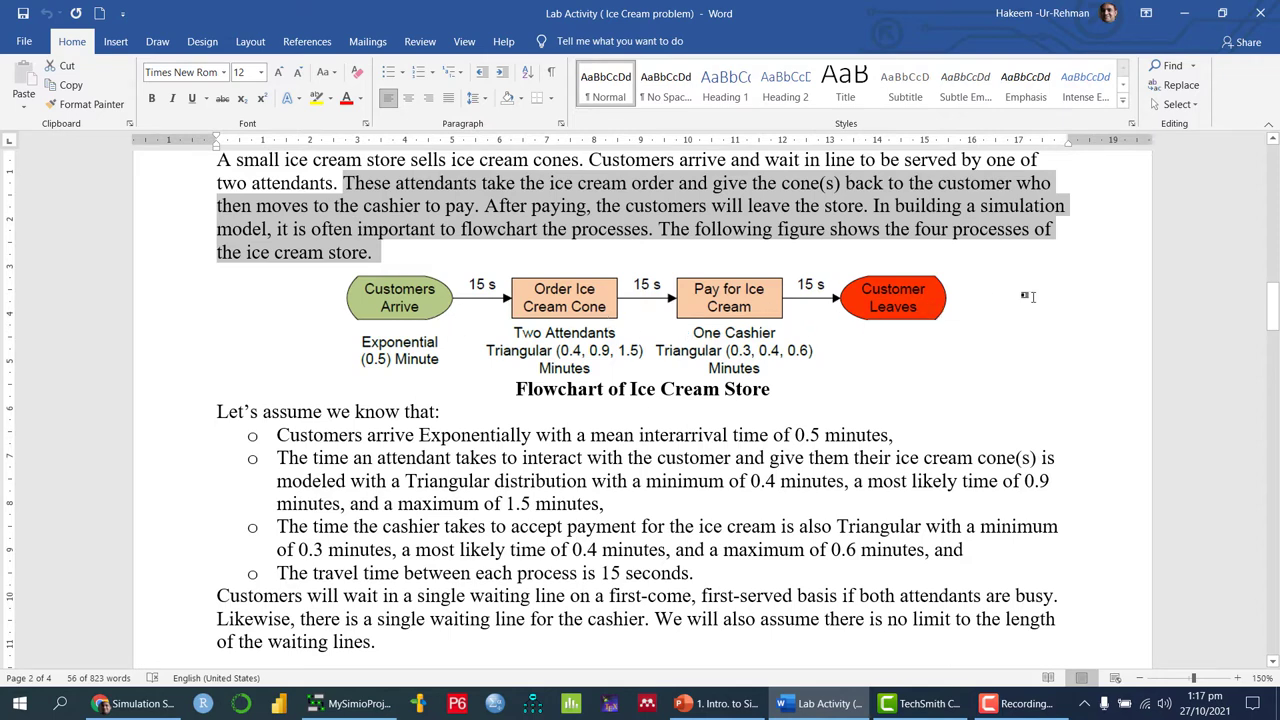
click(423, 506)
drag(280, 434, 700, 573)
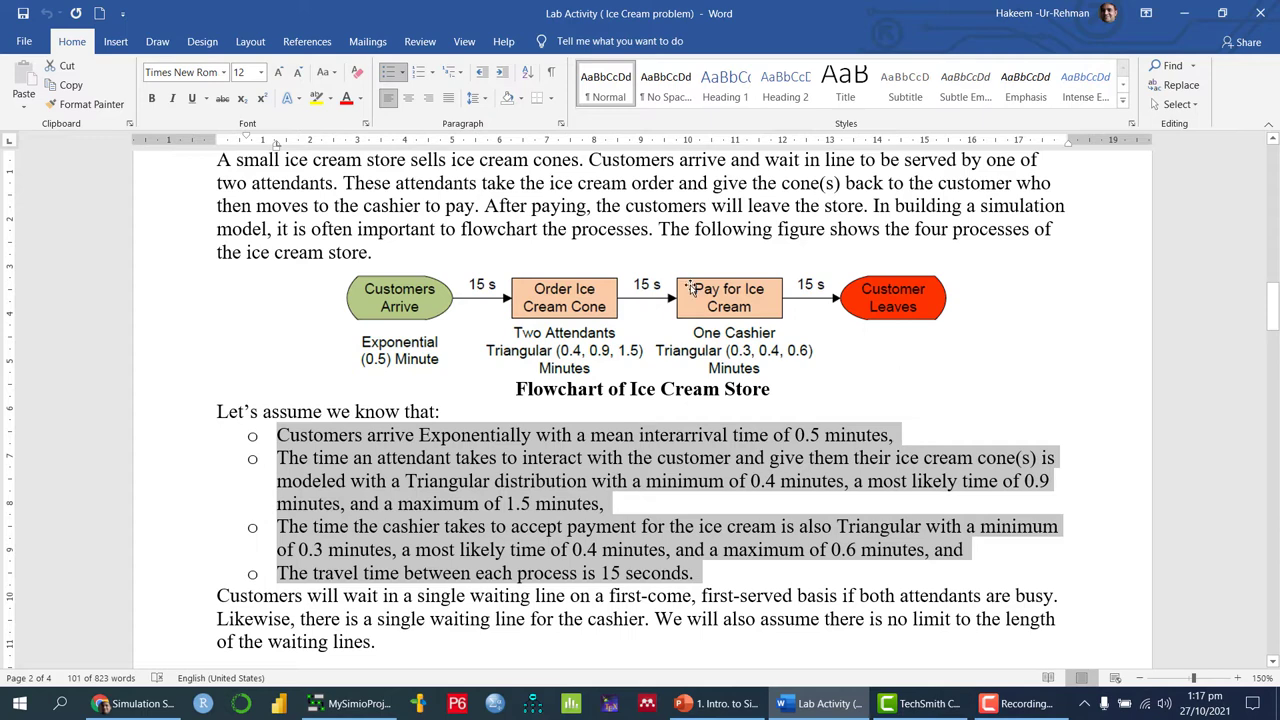
scroll(580, 275, up, 1)
drag(330, 196, 568, 196)
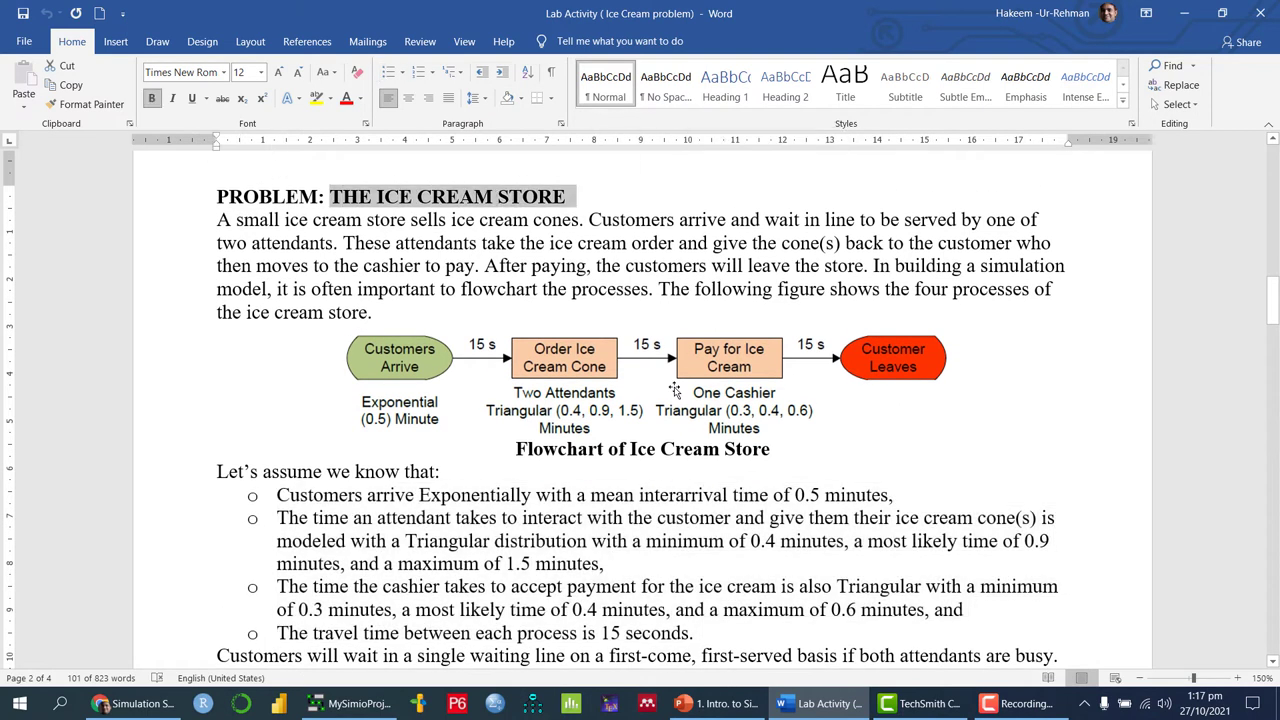
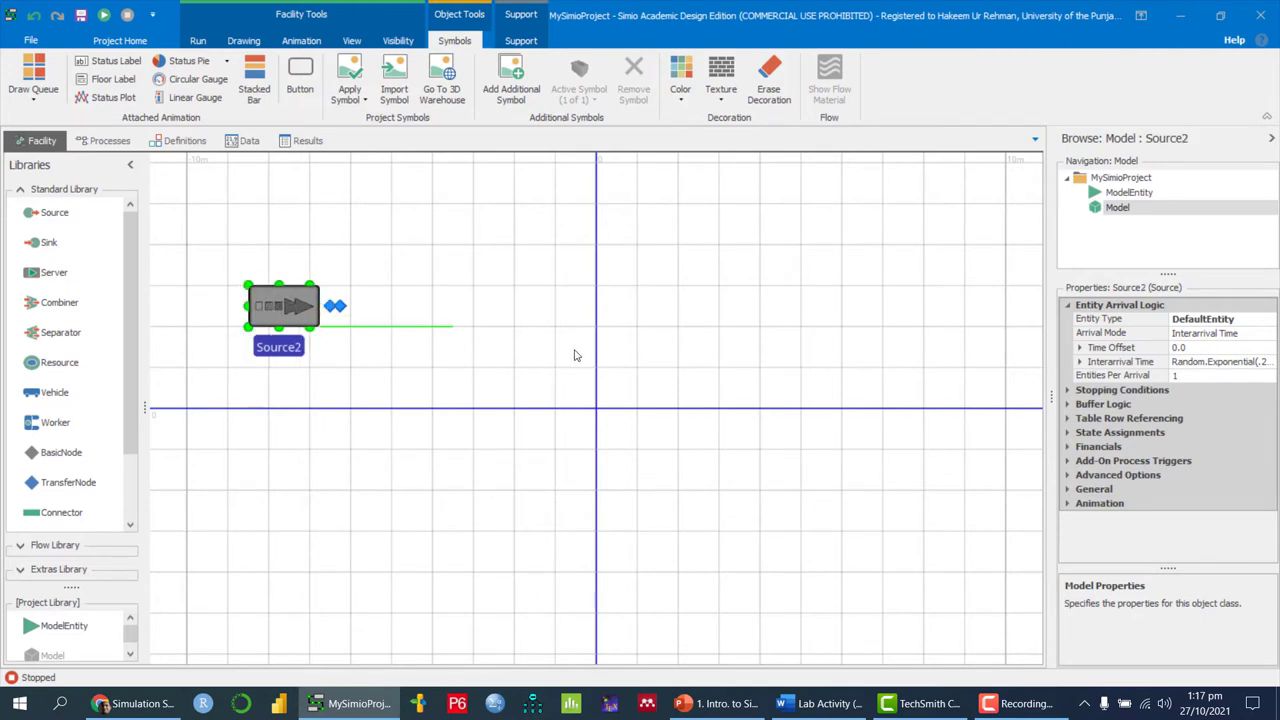
Step: Delete the overlapping Source objects from the Model's facility canvas in Simio
double_click(262, 298)
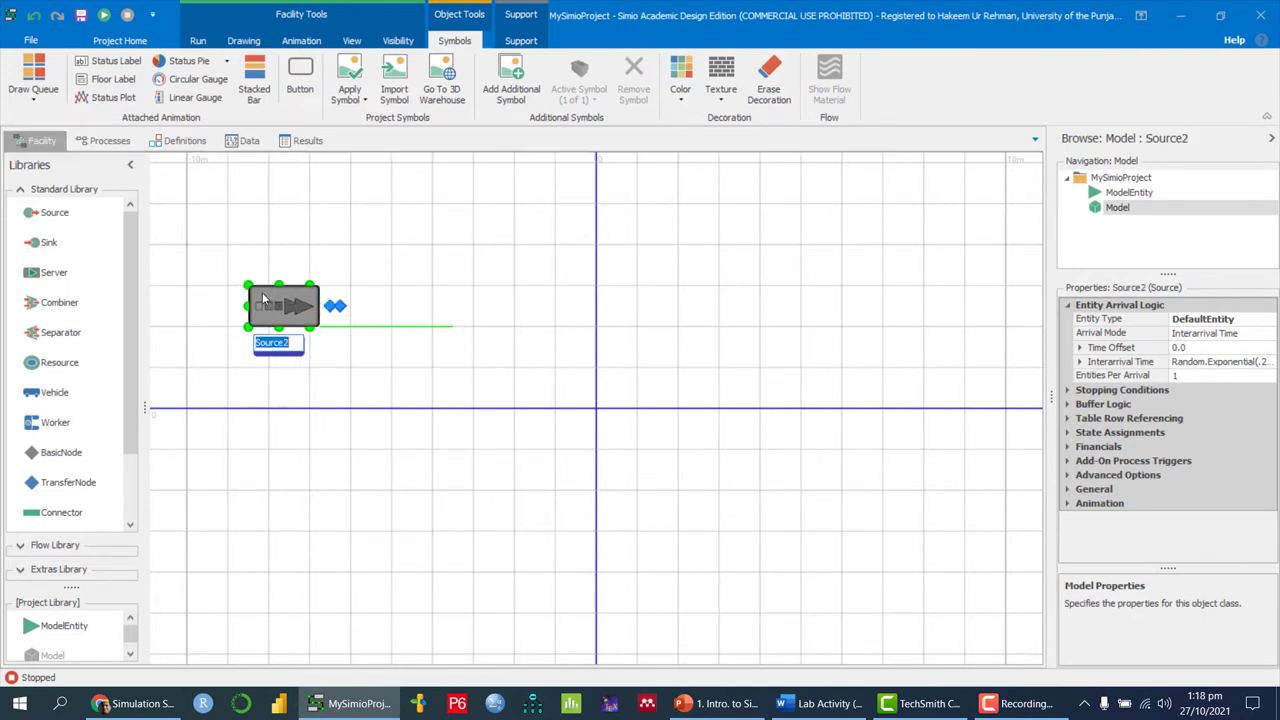
key(BackSpace)
click(437, 337)
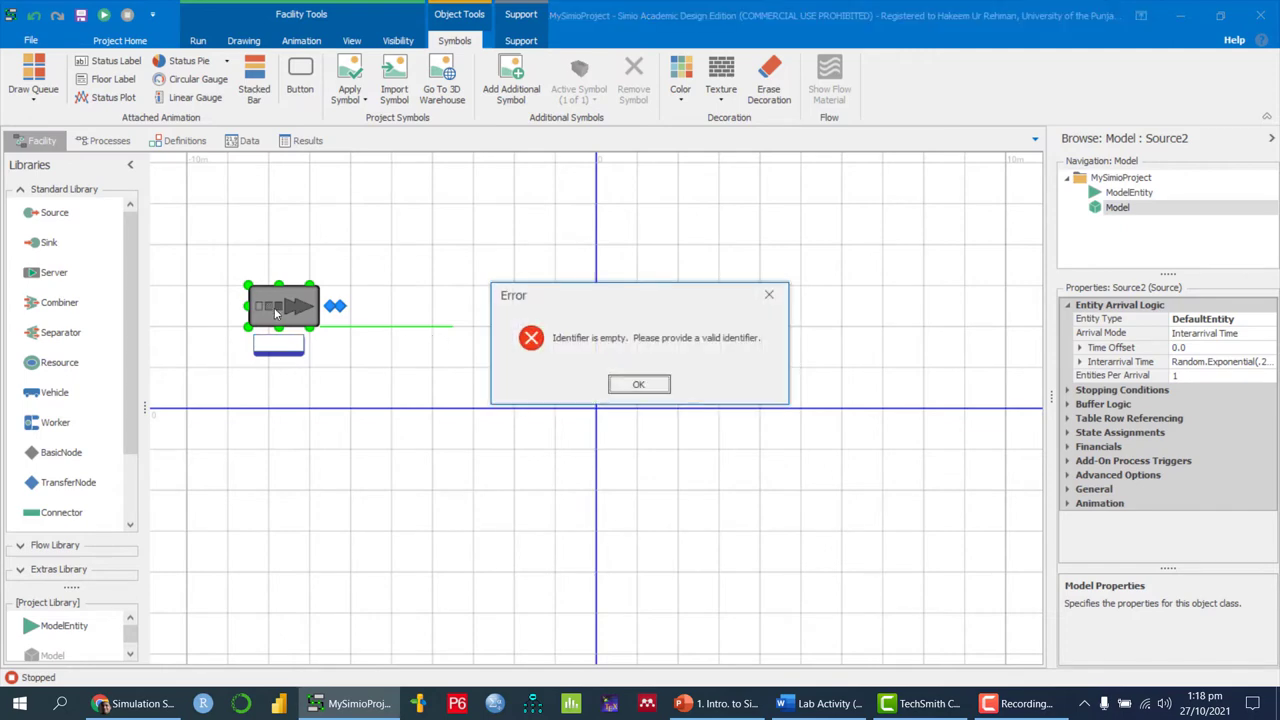
click(636, 385)
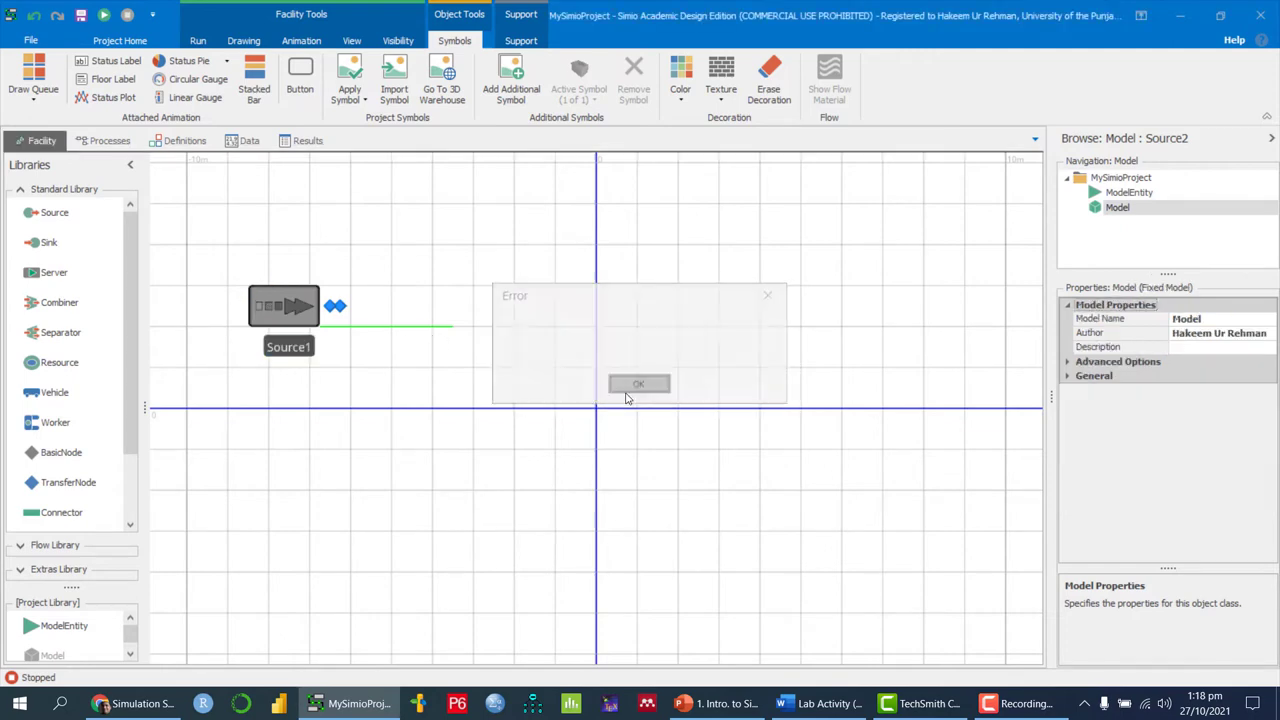
click(295, 320)
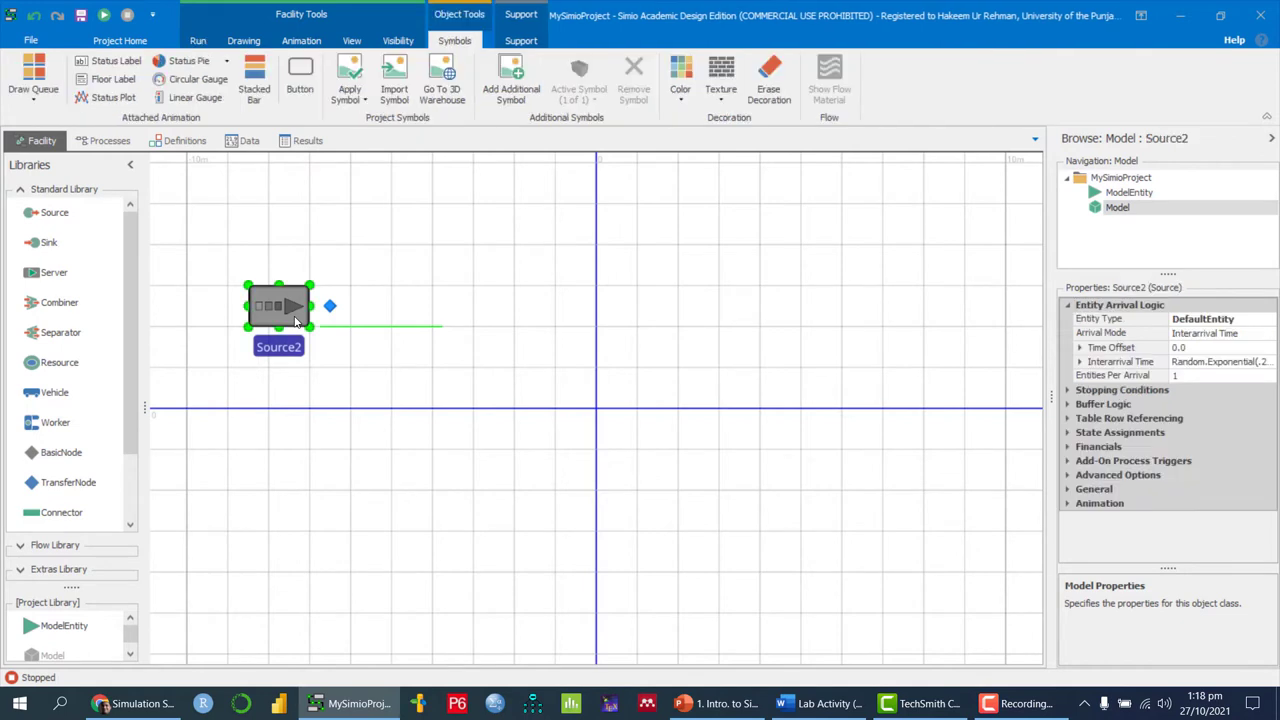
key(Delete)
Step: Place a Source, two Servers and a Sink on the facility canvas in a descending diagonal from upper left to lower right
drag(33, 213, 306, 319)
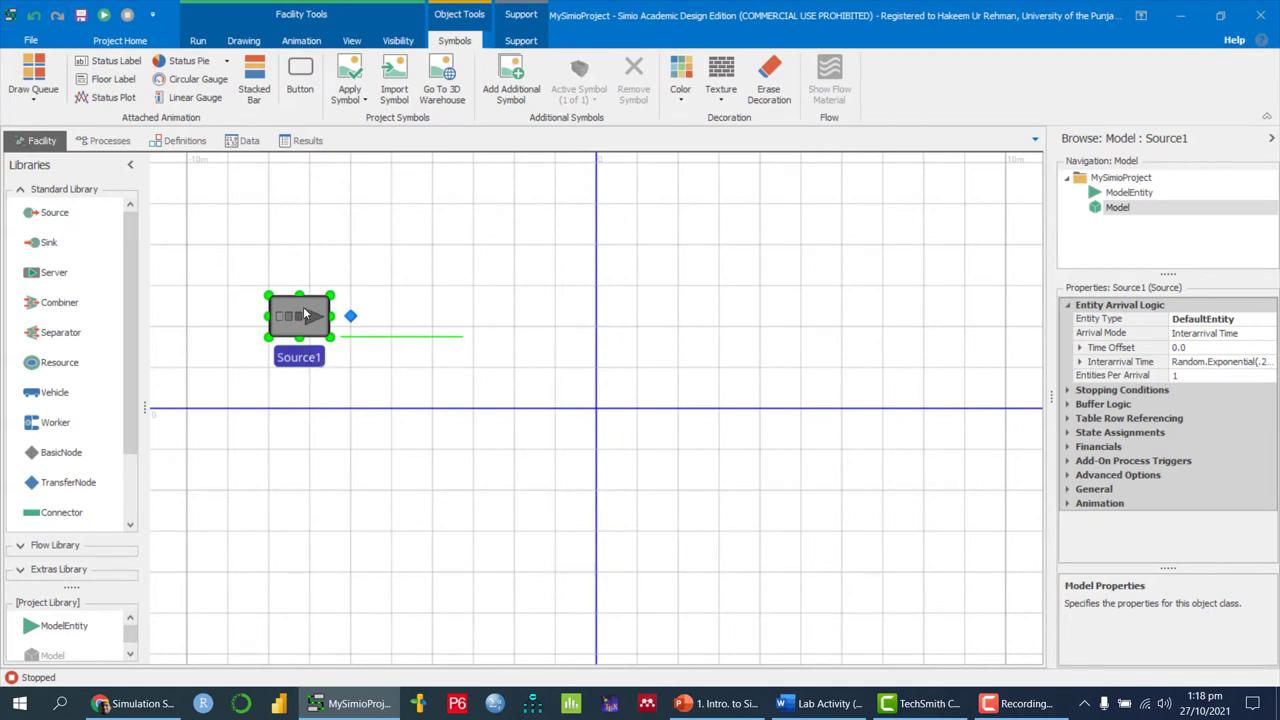
drag(303, 316, 249, 268)
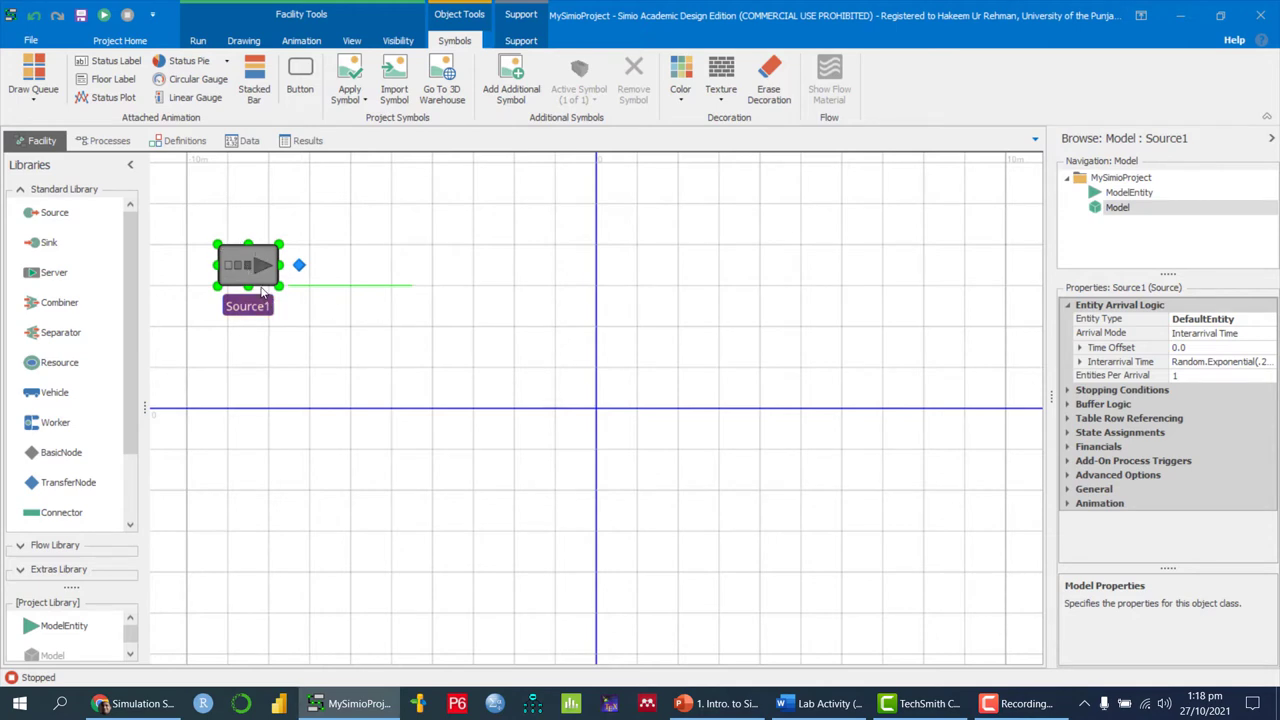
drag(42, 280, 497, 349)
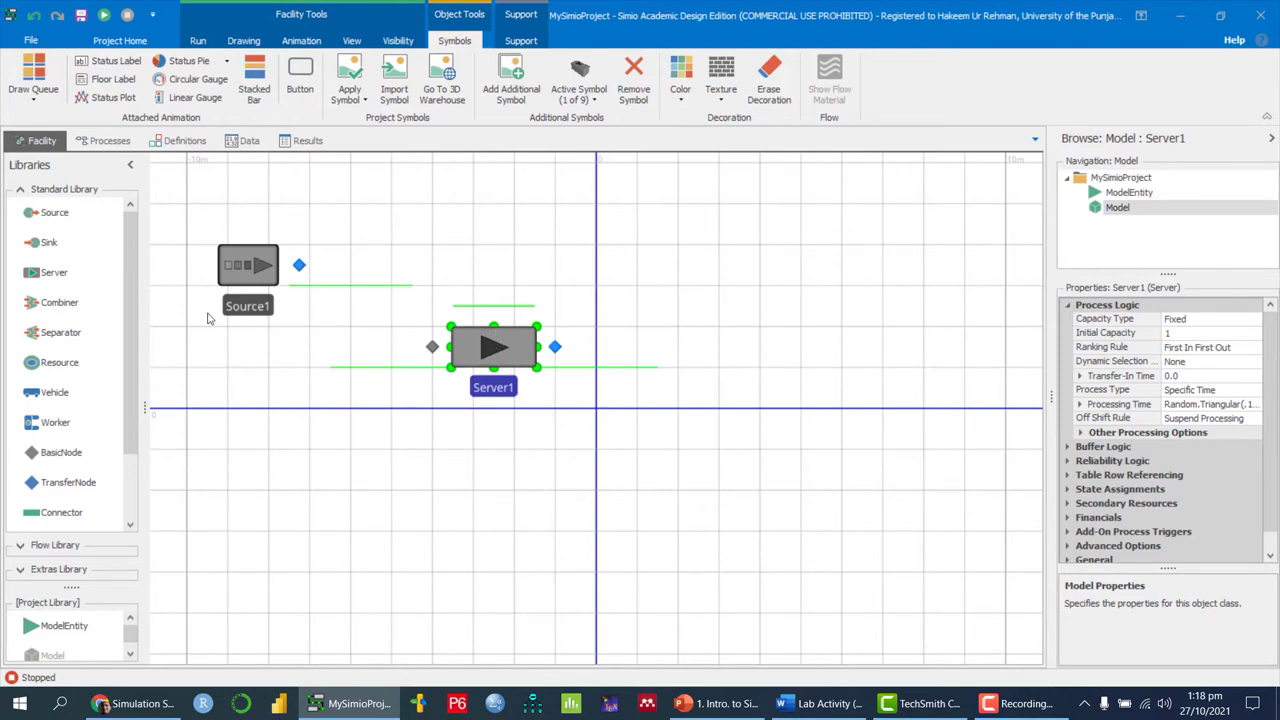
drag(33, 276, 729, 430)
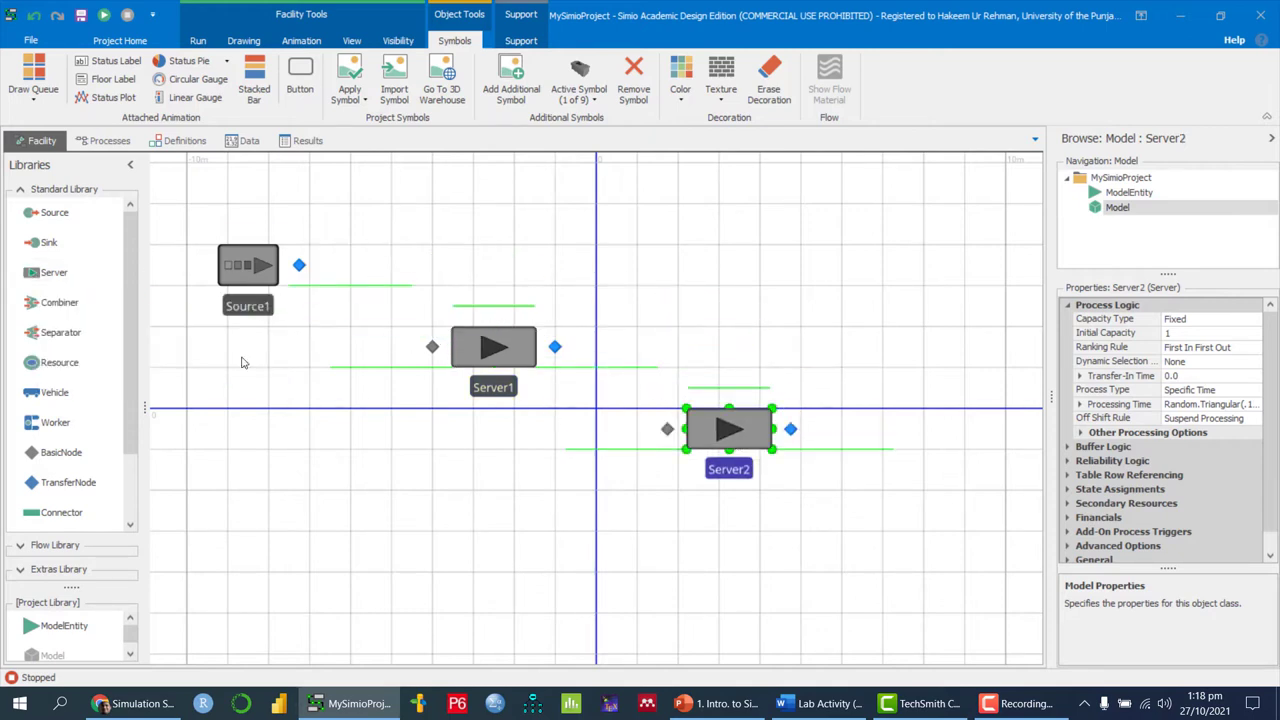
drag(48, 242, 961, 515)
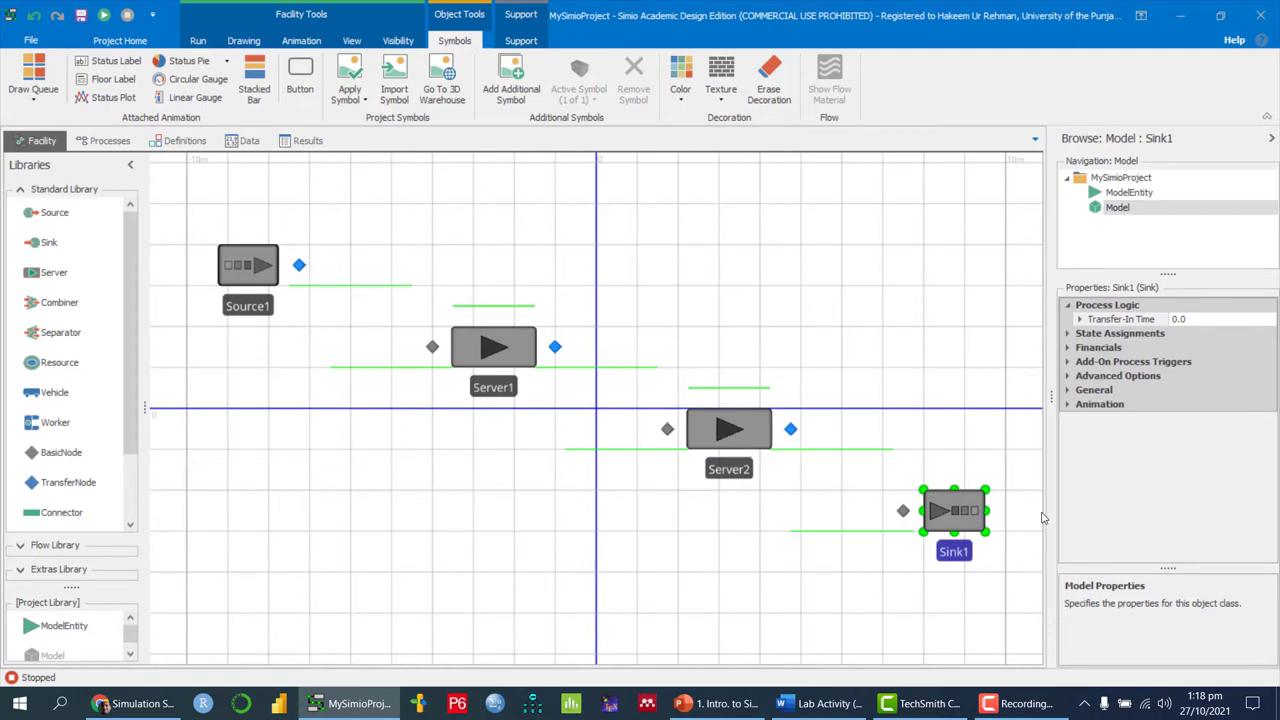
drag(496, 354, 455, 353)
drag(719, 424, 688, 424)
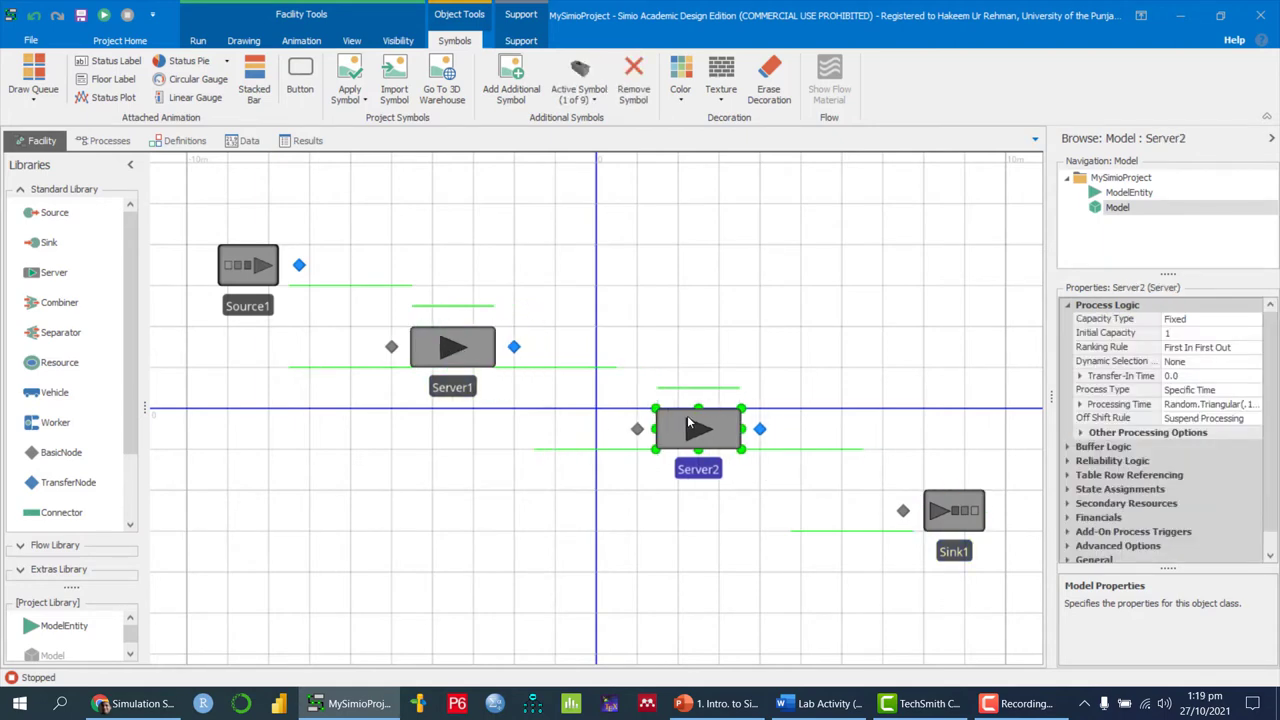
Step: Move the Sink slightly closer to the second Server and review the properties of the Source, both Servers and the Sink
drag(953, 513, 922, 521)
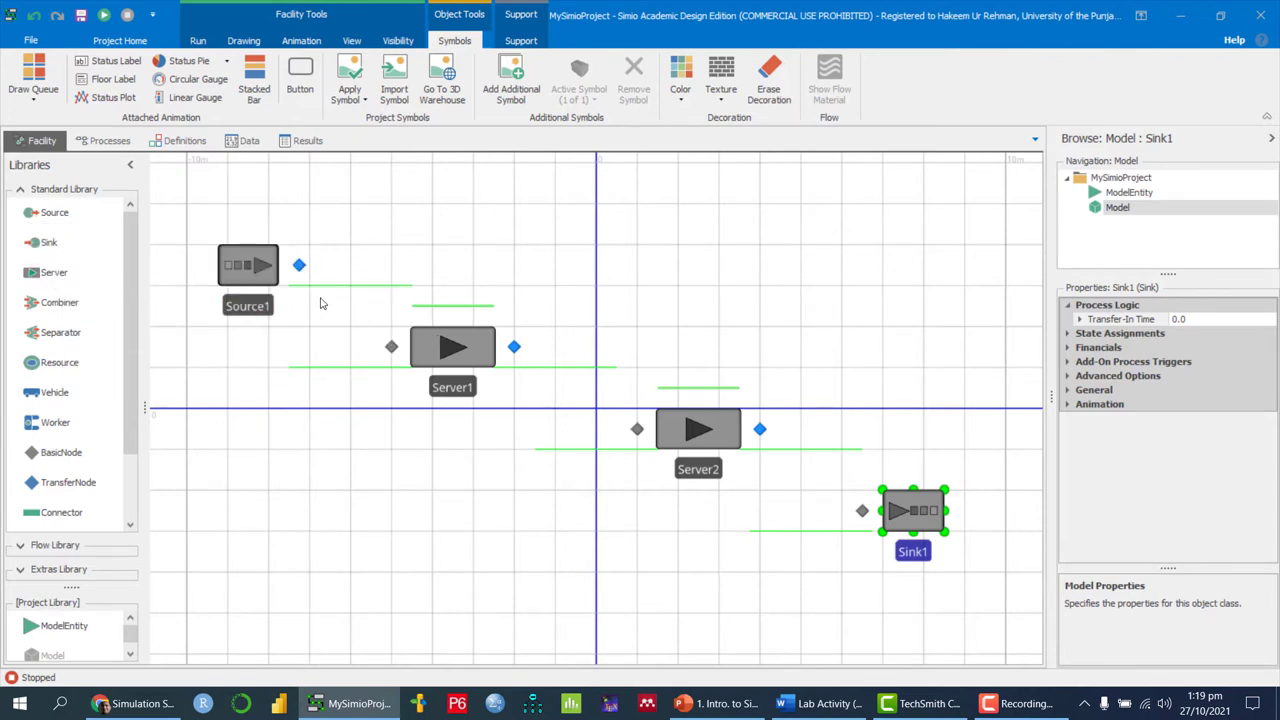
click(244, 268)
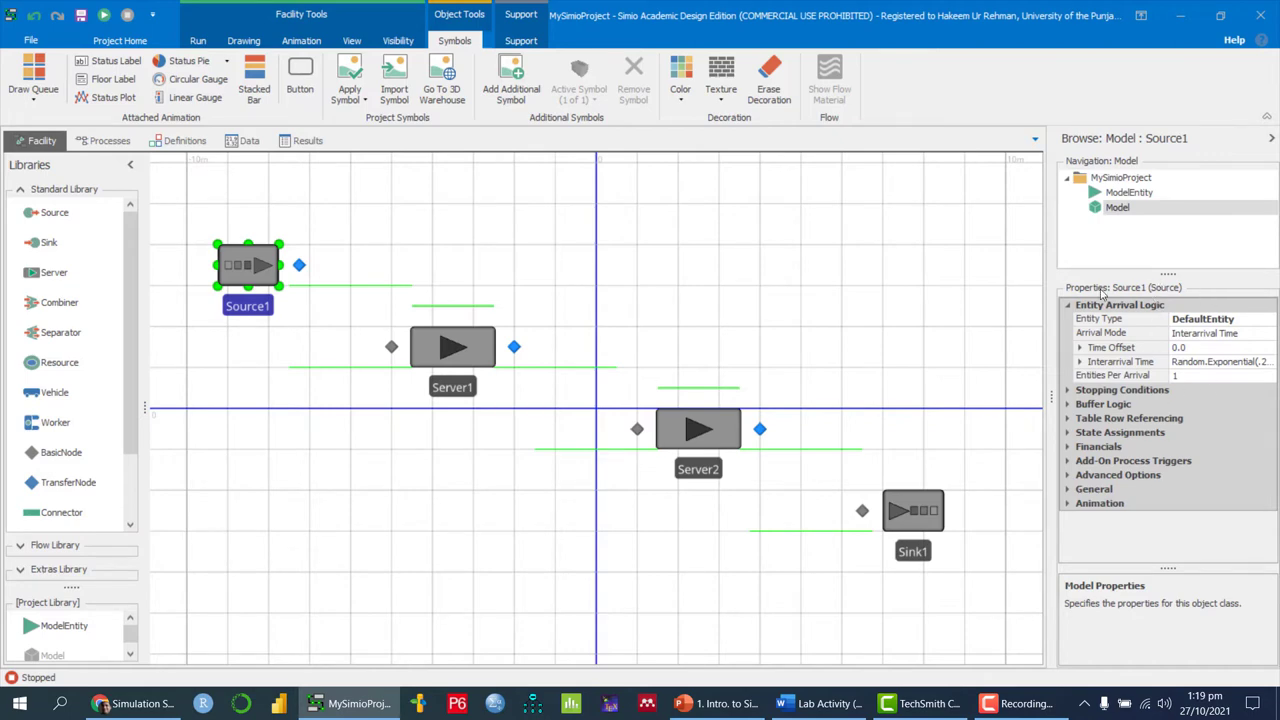
click(446, 357)
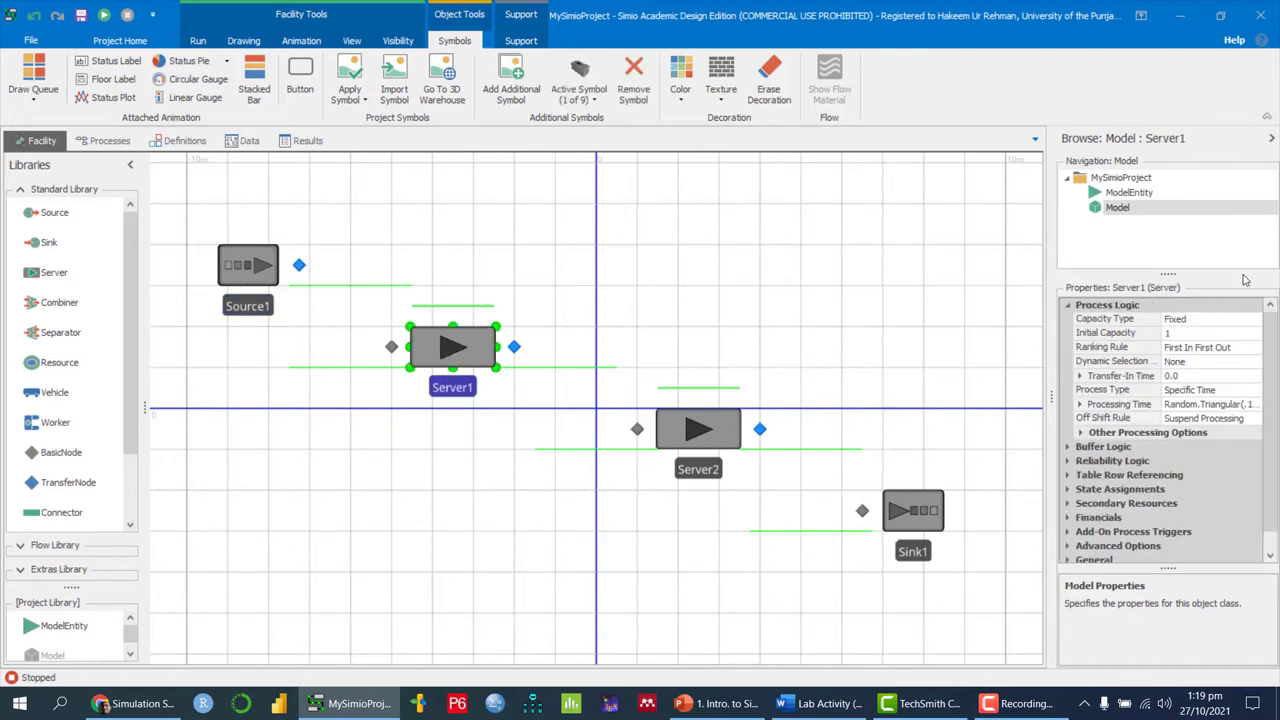
click(912, 521)
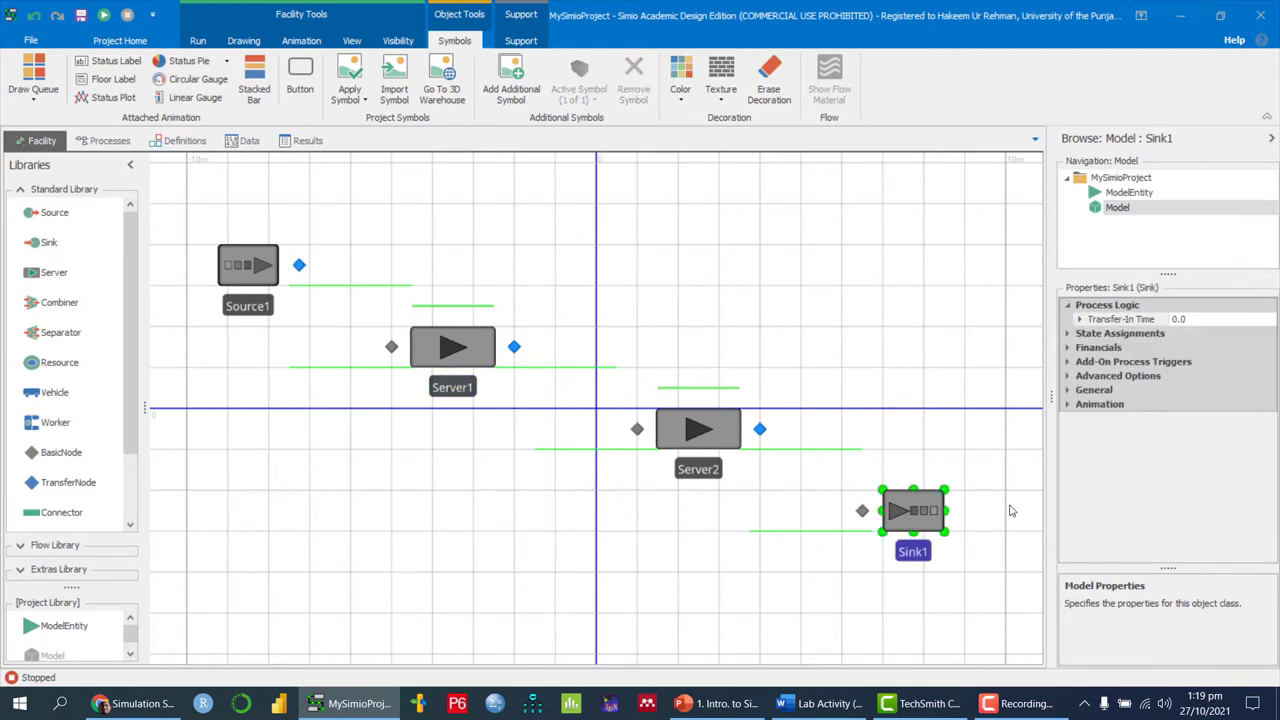
click(716, 440)
click(253, 270)
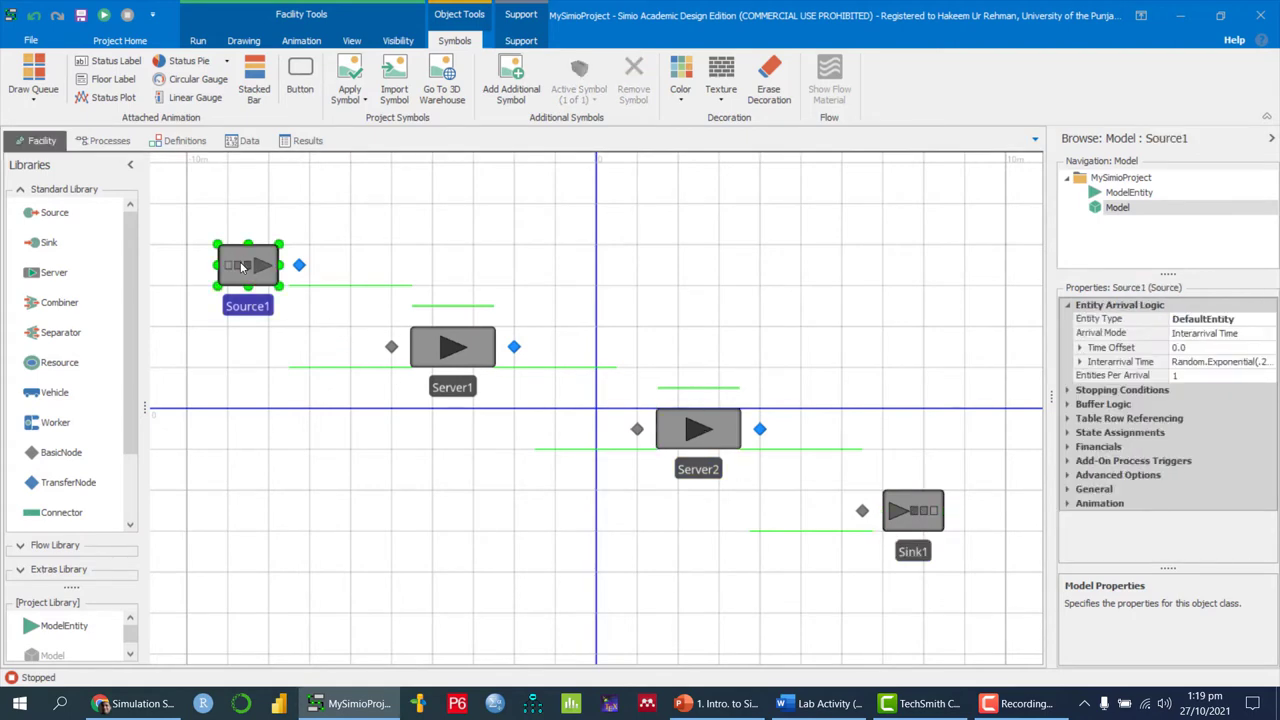
click(458, 362)
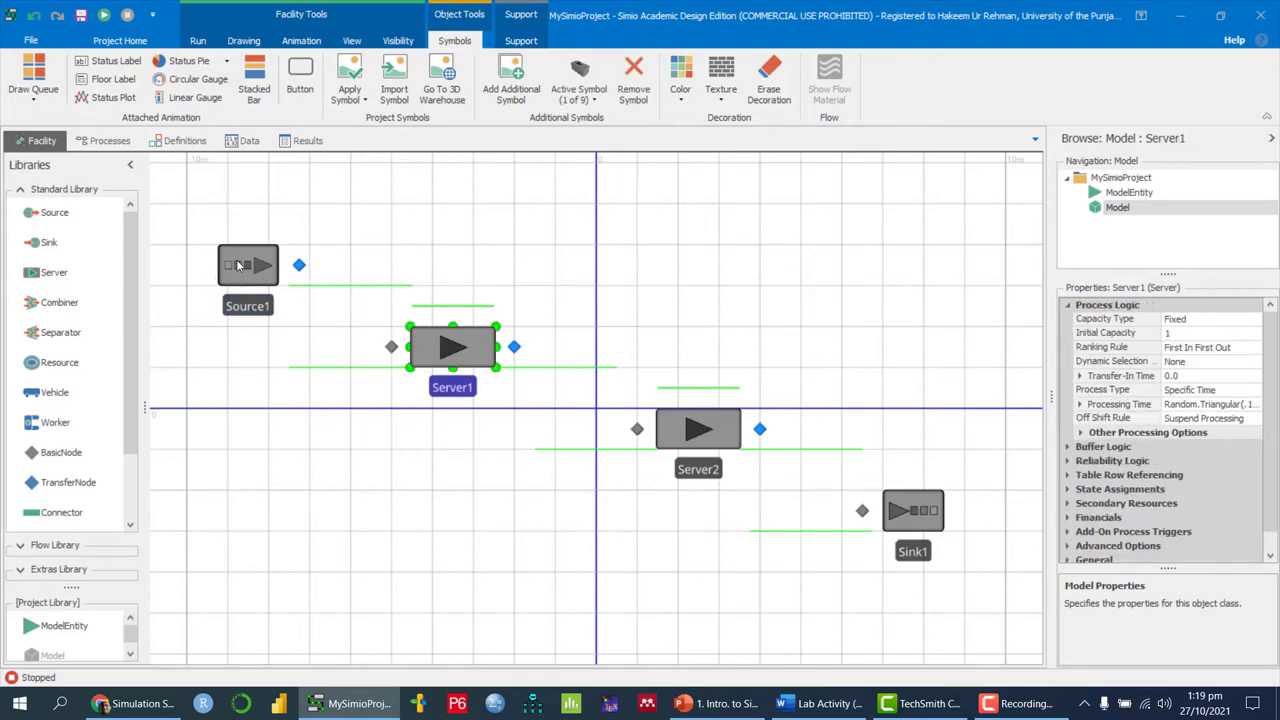
click(238, 265)
click(458, 350)
click(913, 511)
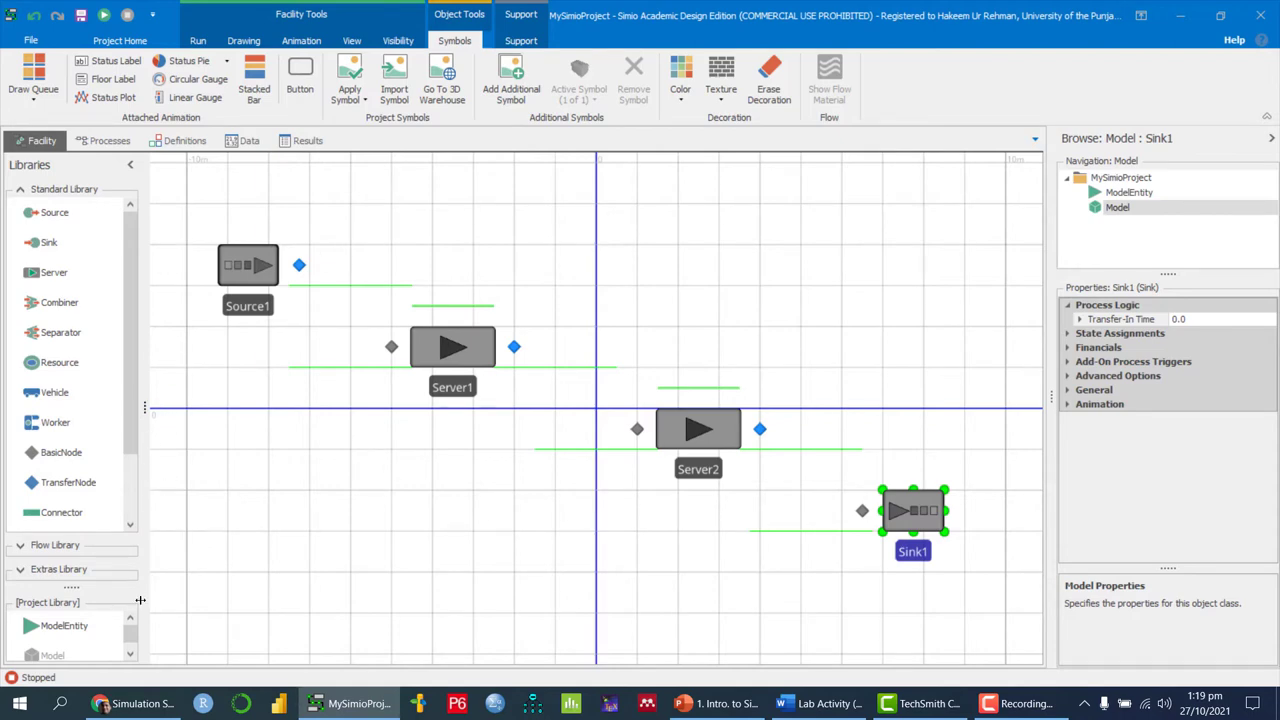
Step: Review the ice cream store problem description in the Word document and highlight the word "Customers"
click(822, 704)
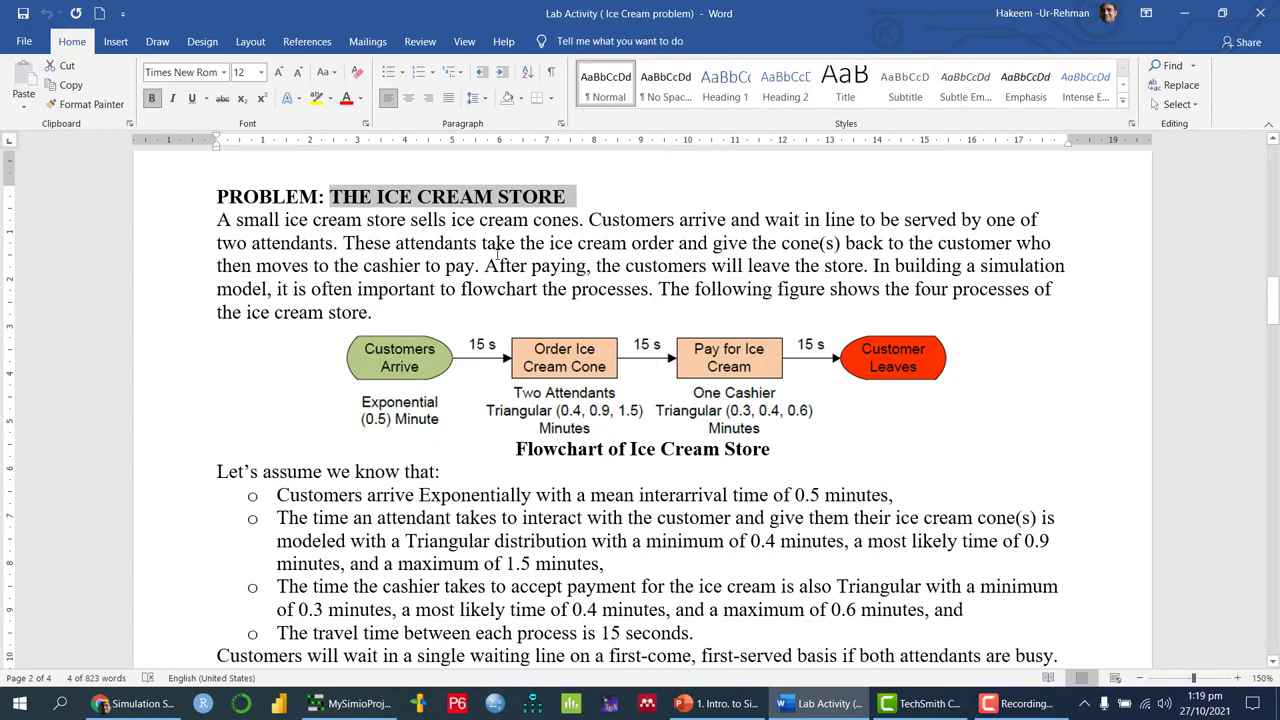
drag(313, 220, 791, 266)
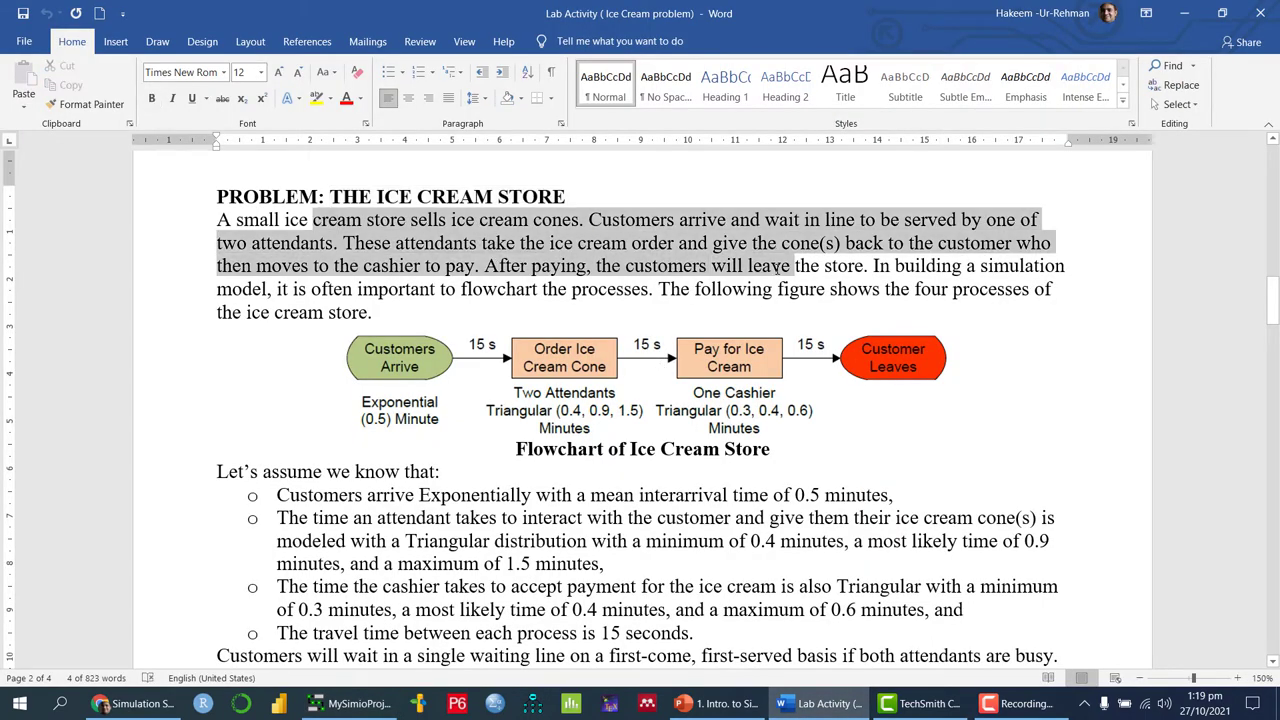
click(512, 265)
drag(590, 219, 676, 219)
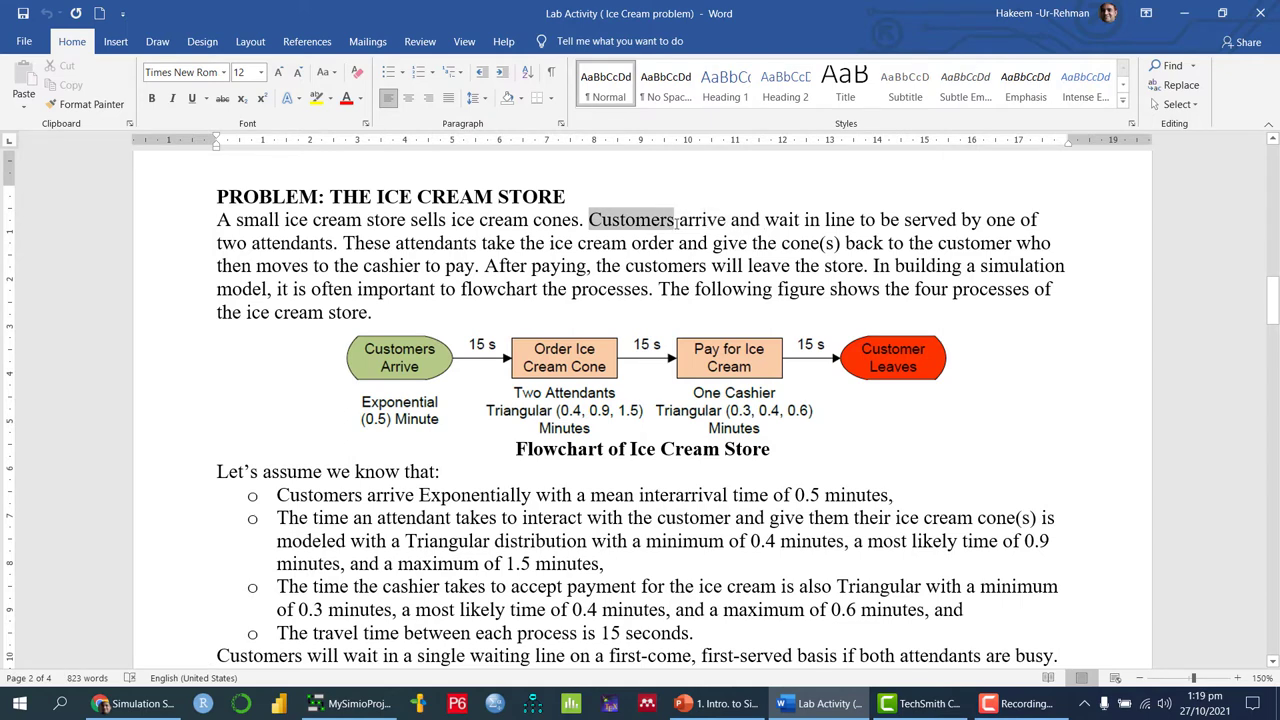
Step: Switch to Simio, place a ModelEntity just above the Source on the facility canvas, and name it Customer
click(355, 705)
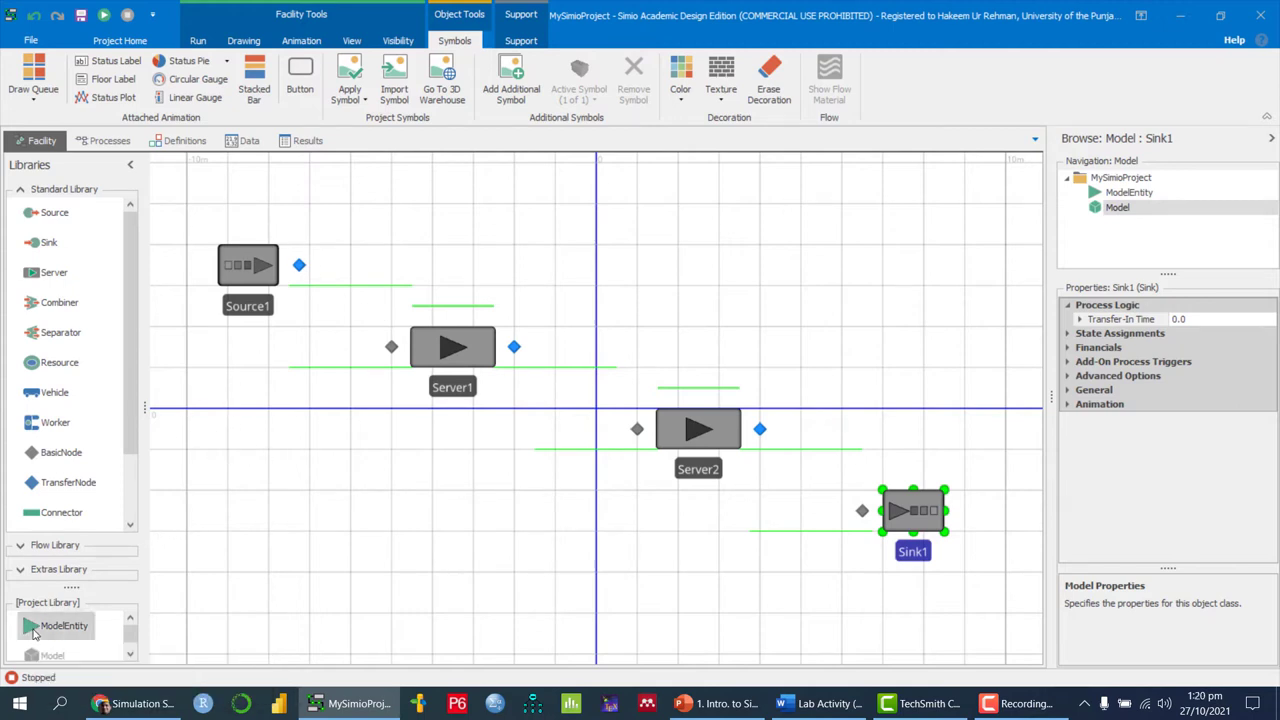
drag(33, 632, 221, 202)
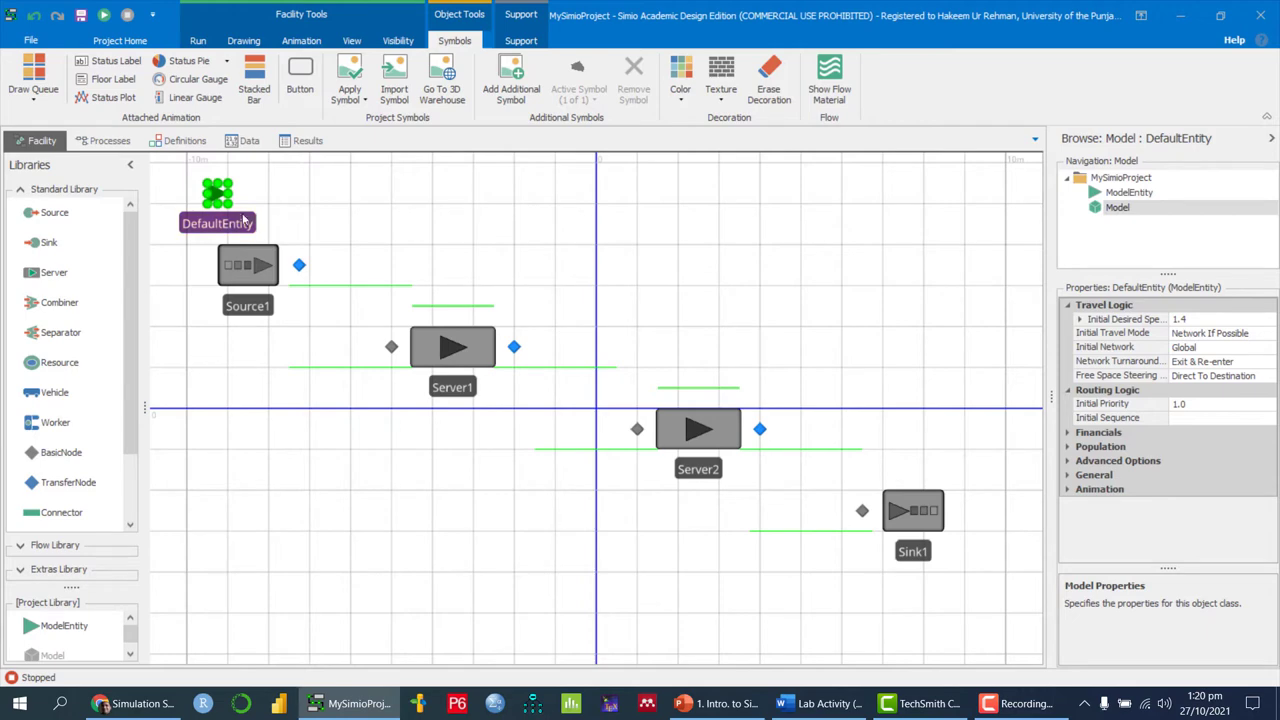
double_click(220, 224)
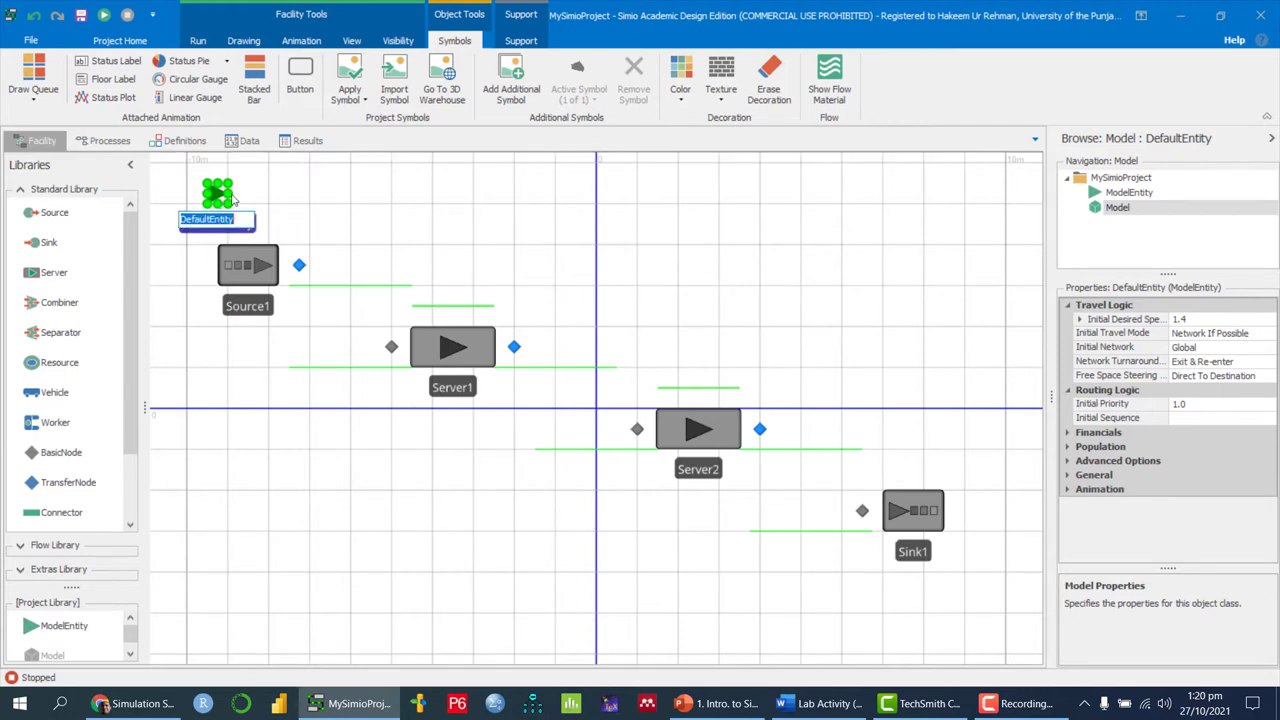
text(Customer)
click(329, 242)
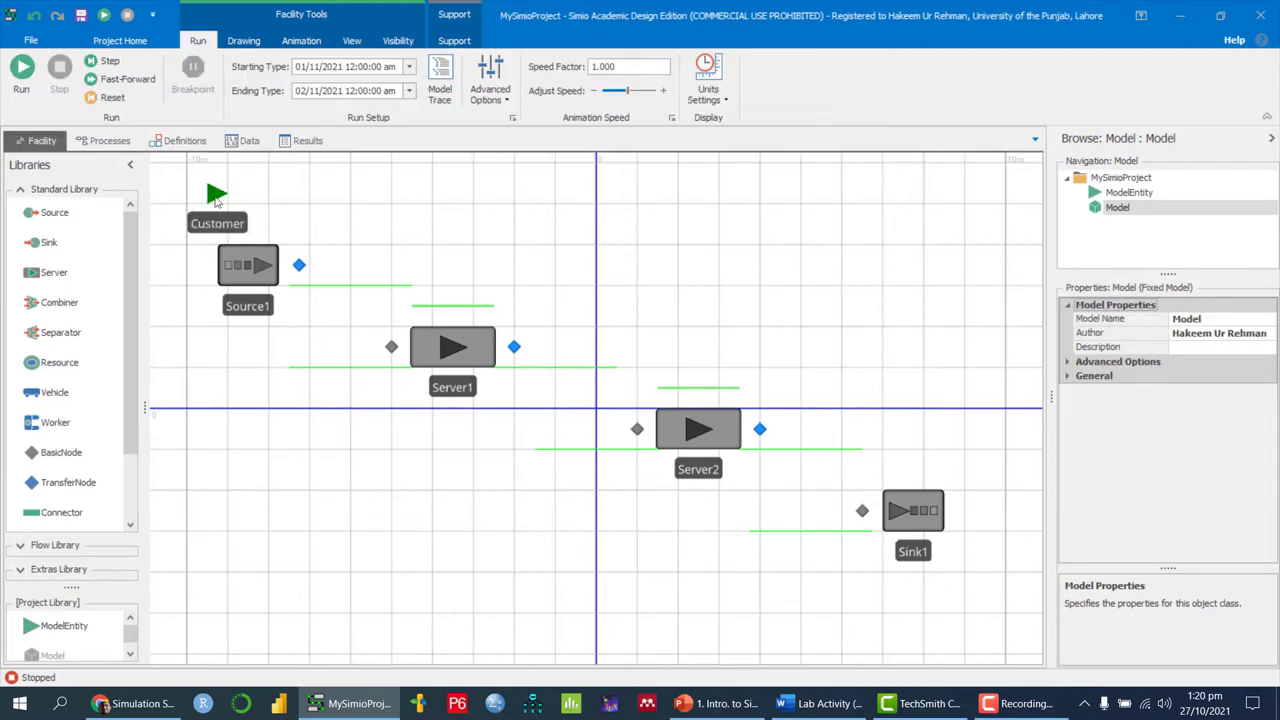
Step: Rename the Source object as SrcCustomerArrival
click(258, 310)
click(258, 312)
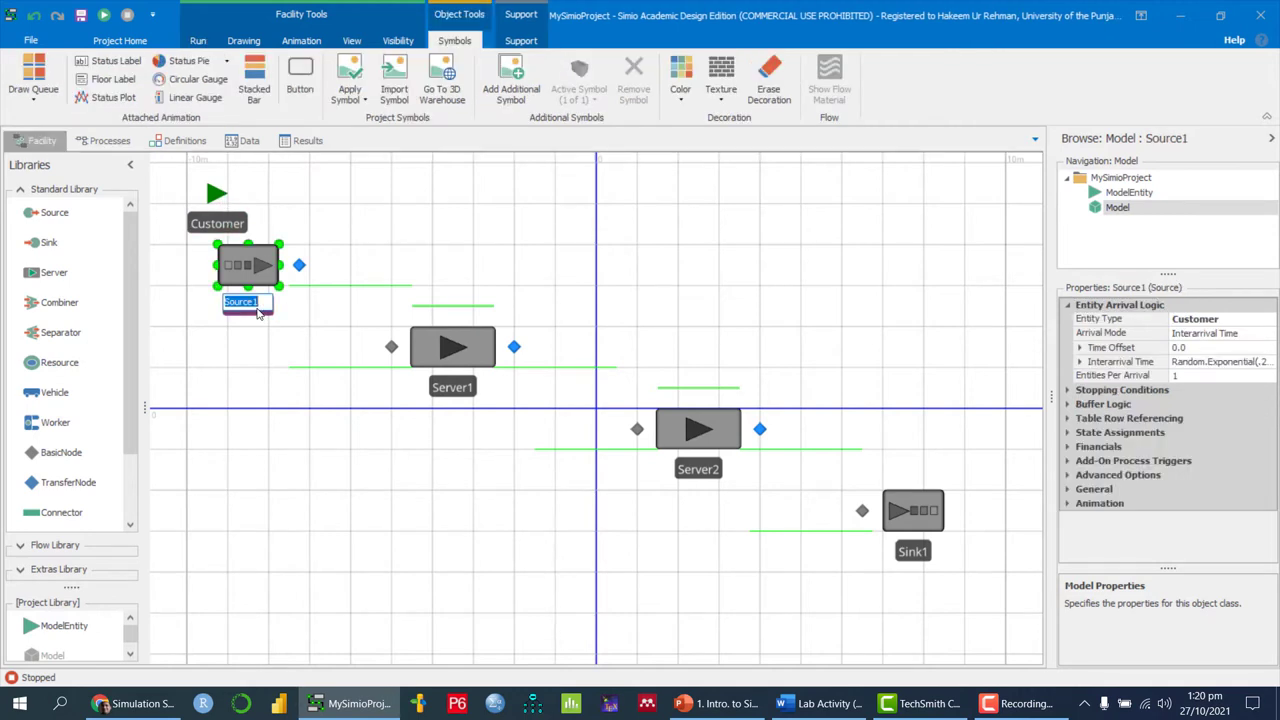
text(S)
text(rcCustomera)
text(rriva)
text(l)
key(Return)
click(266, 406)
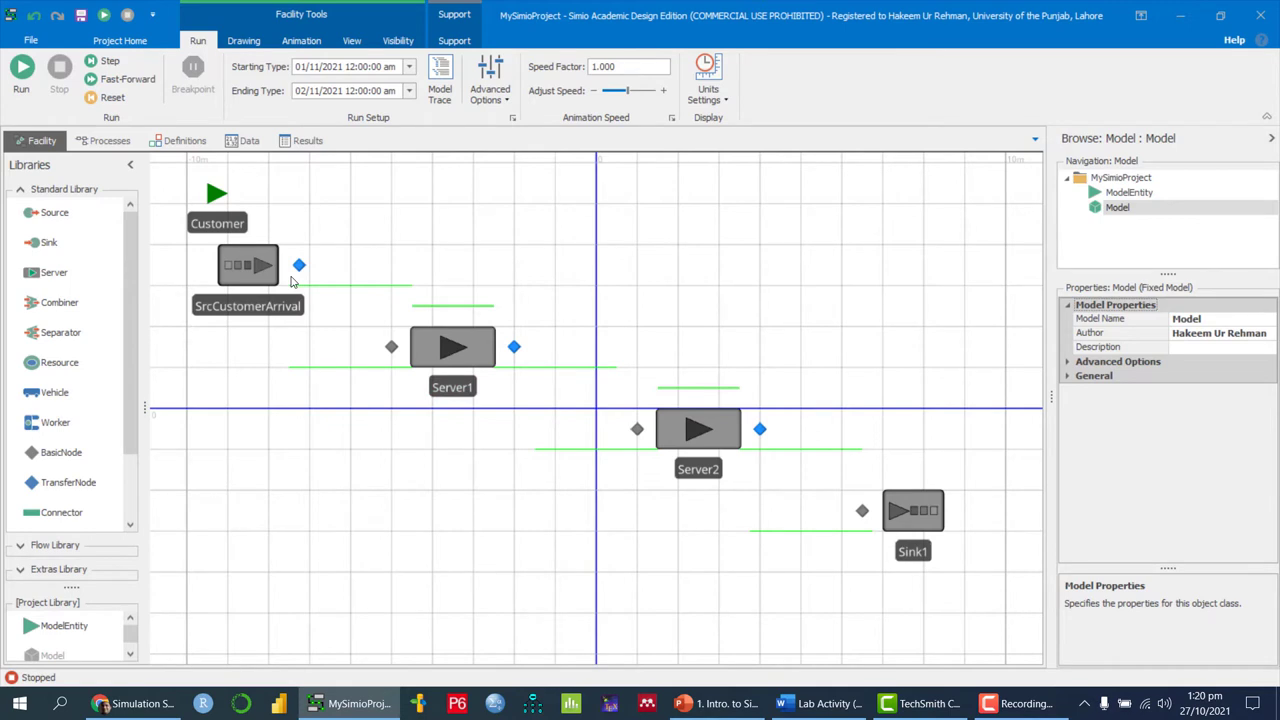
Step: Rename the first Server, the one next to the Source, as SrvIceCream
click(460, 390)
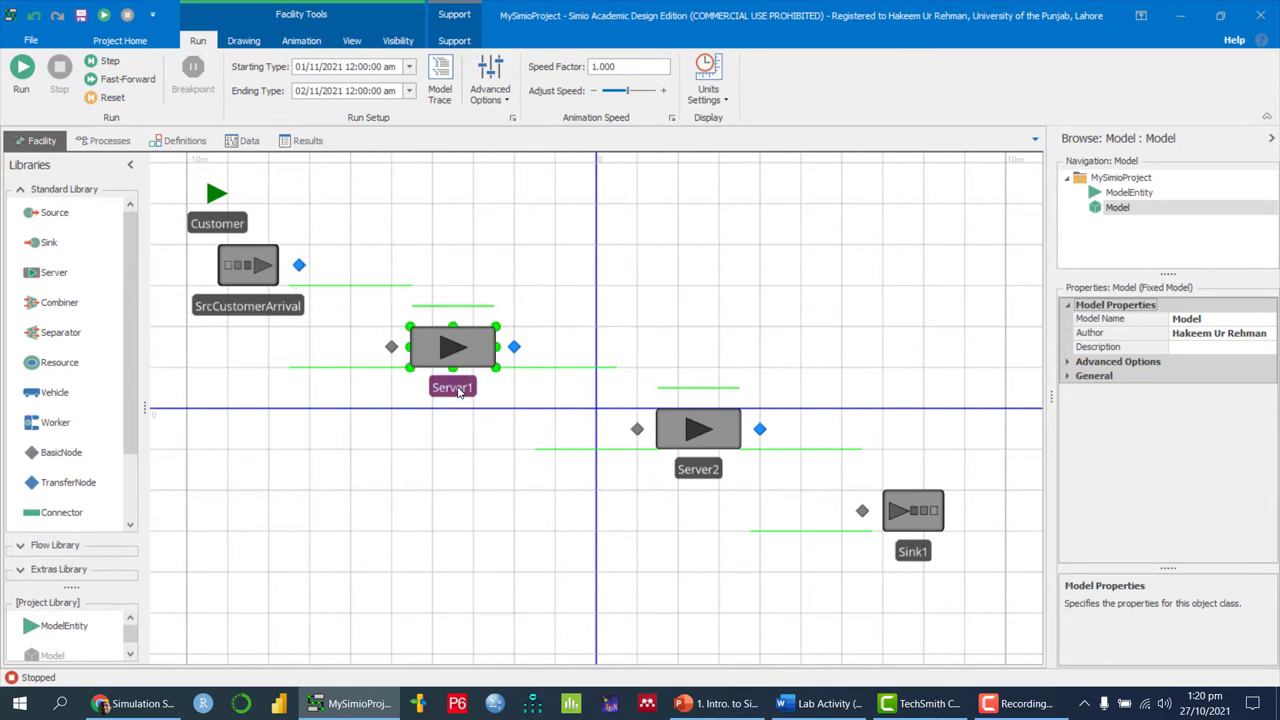
click(458, 390)
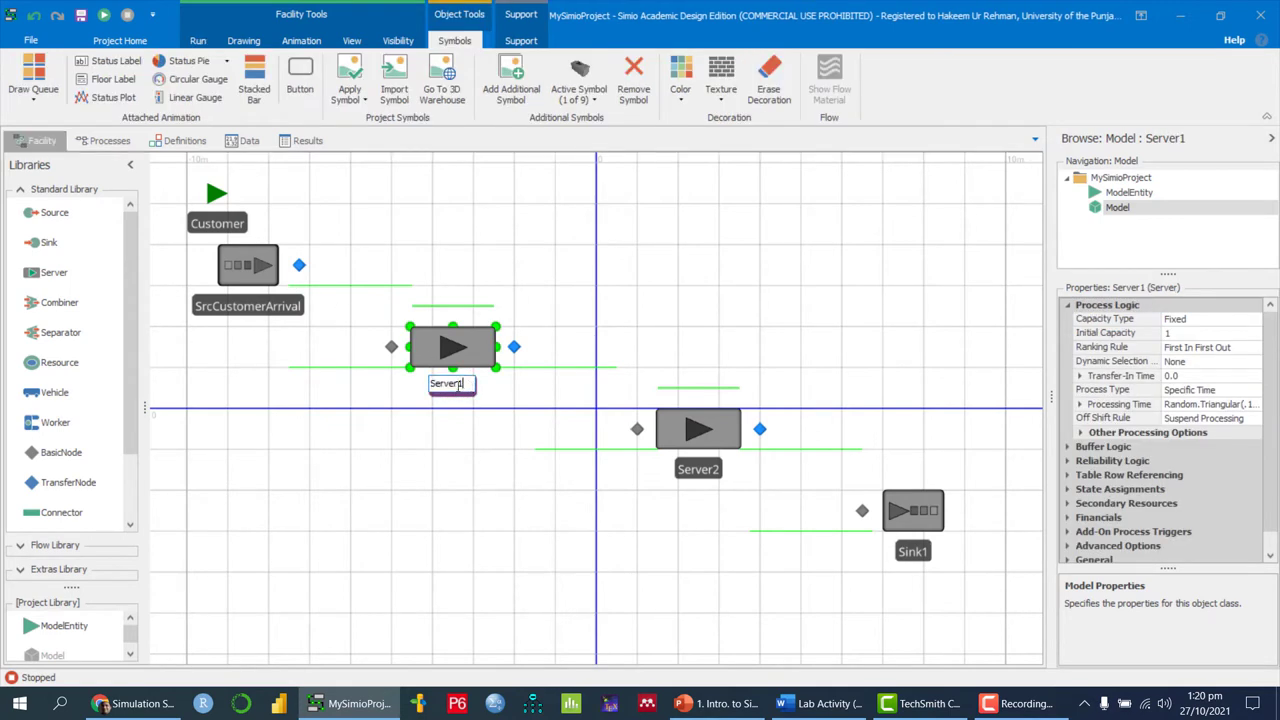
drag(460, 384, 421, 391)
text(S)
text(rvIceCream)
click(412, 493)
Step: Rename the second Server, the one nearest the Sink, as SrvCashier
click(706, 482)
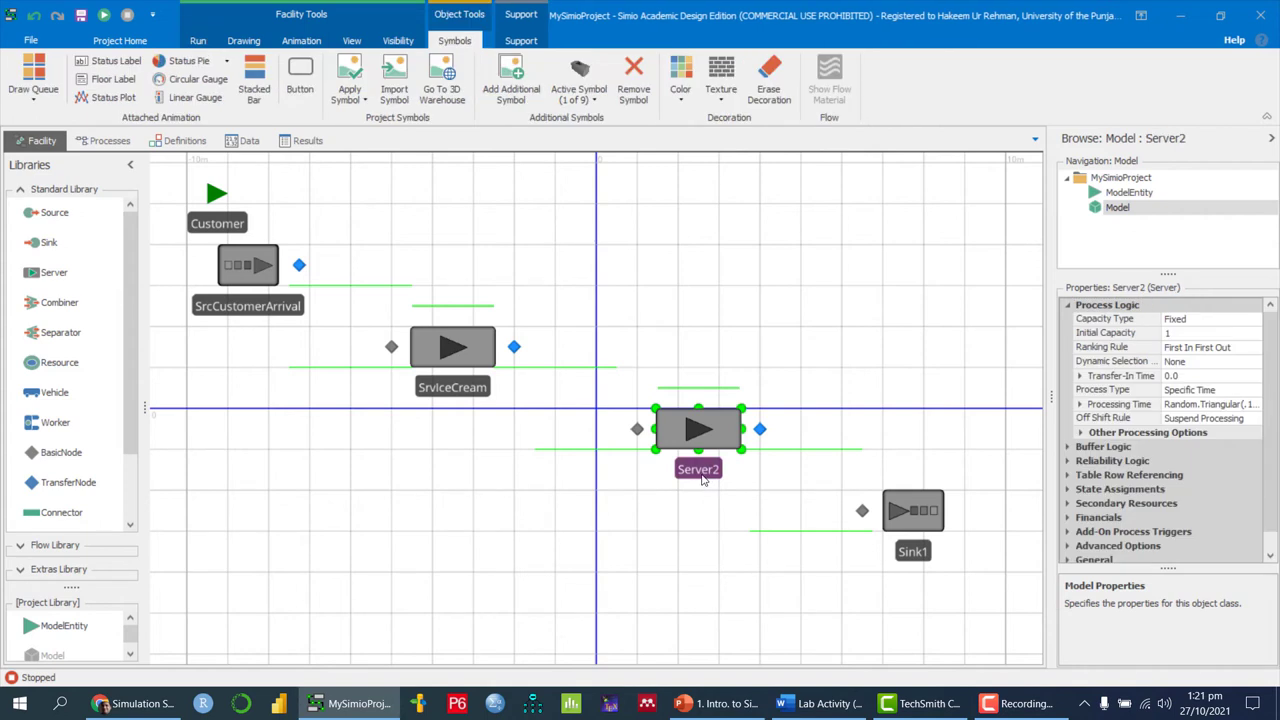
click(704, 479)
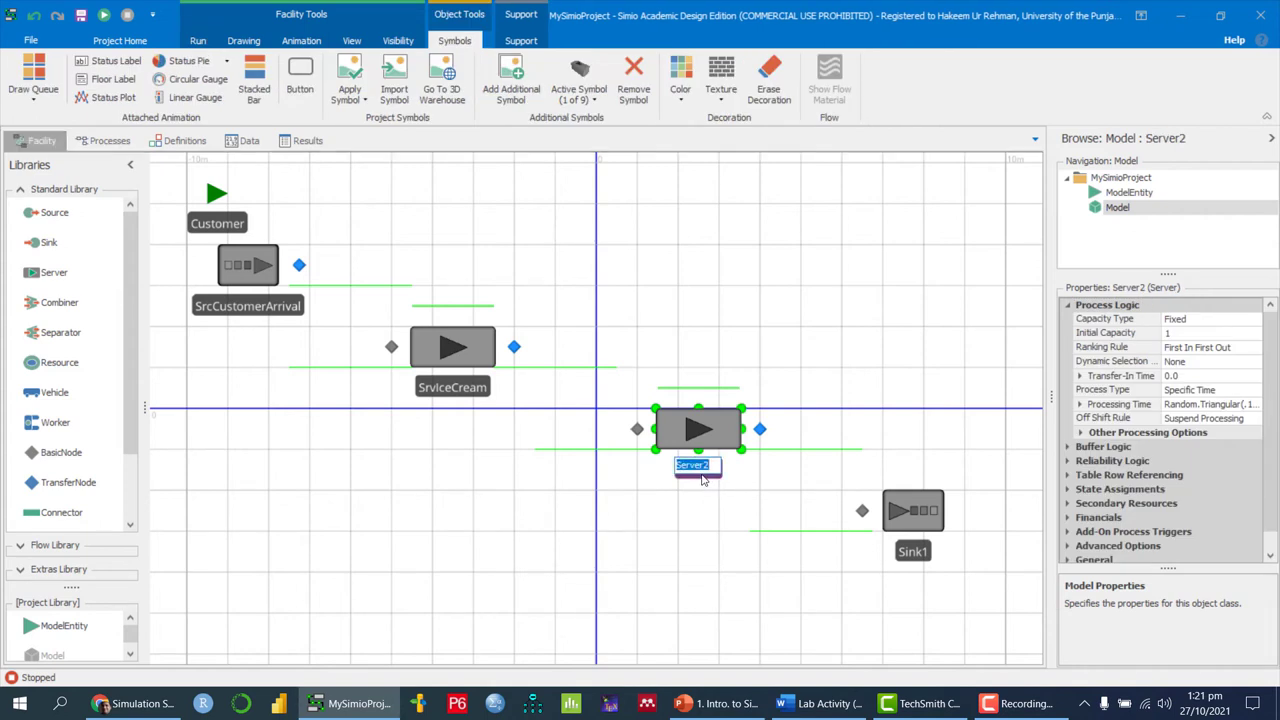
text(SrvCashi)
text(er)
click(808, 571)
Step: Rename the Sink object as SnkCustomerLeaves
click(912, 548)
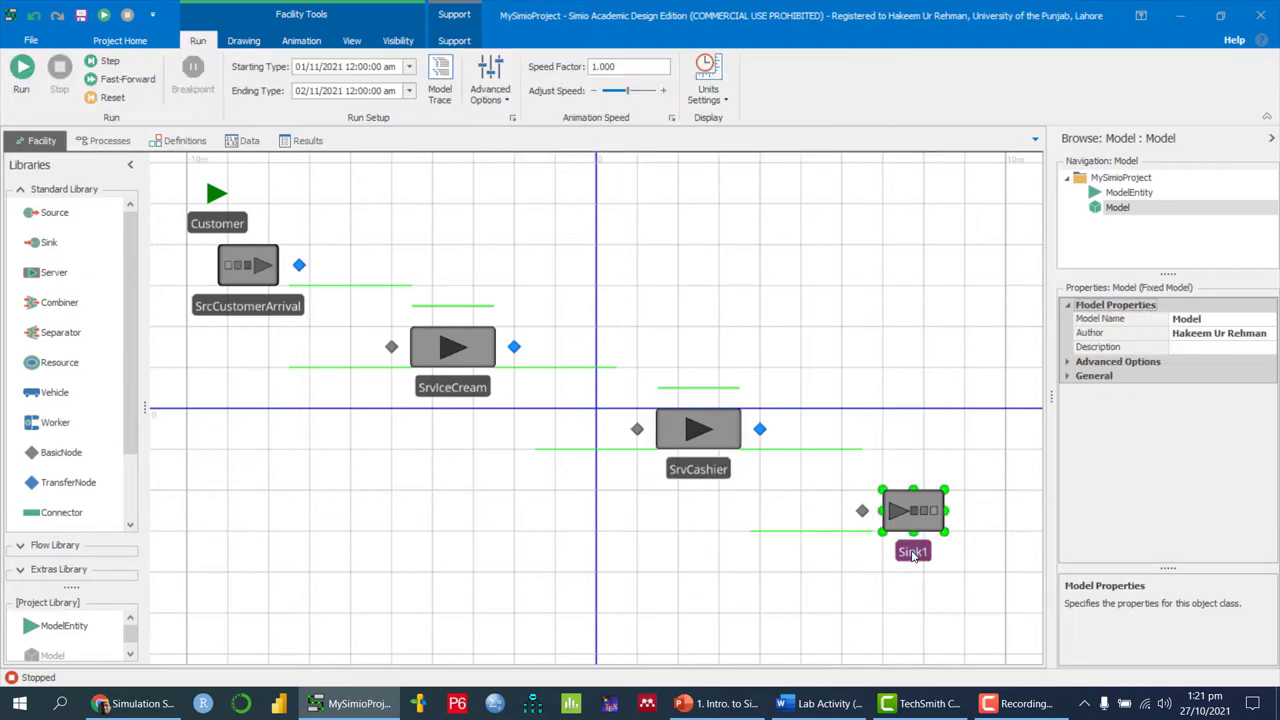
click(826, 704)
click(828, 704)
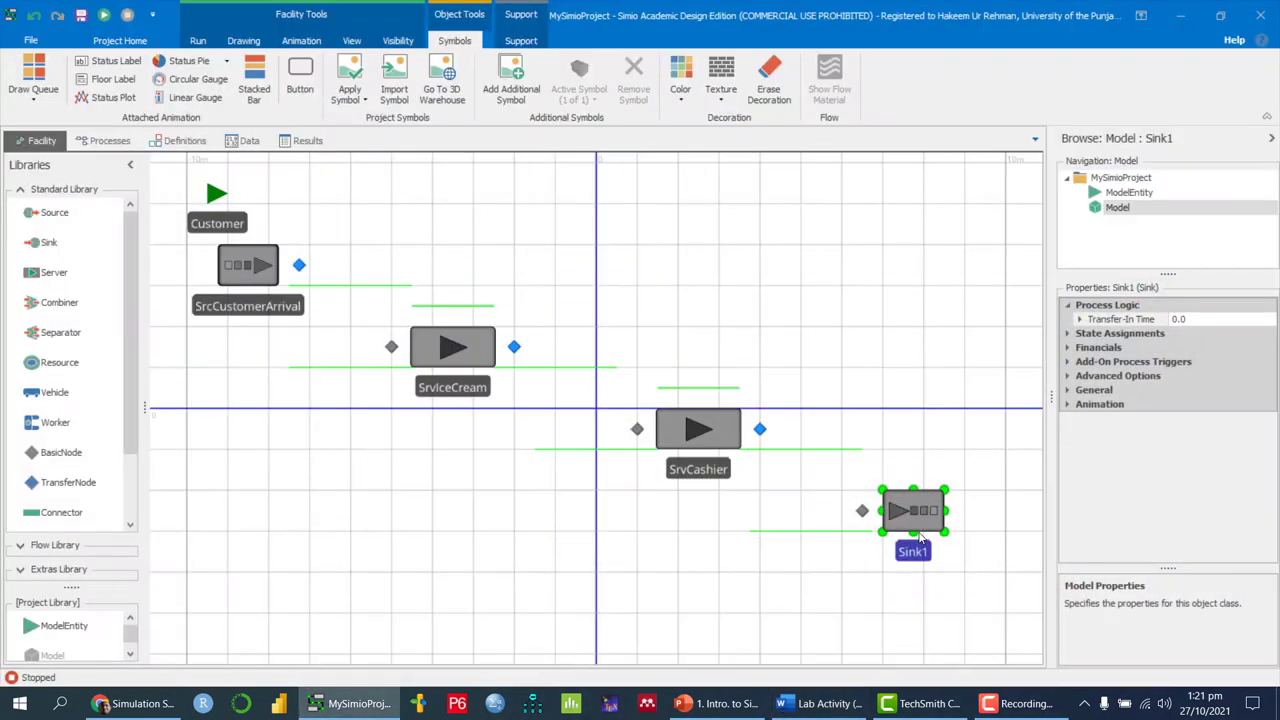
click(912, 552)
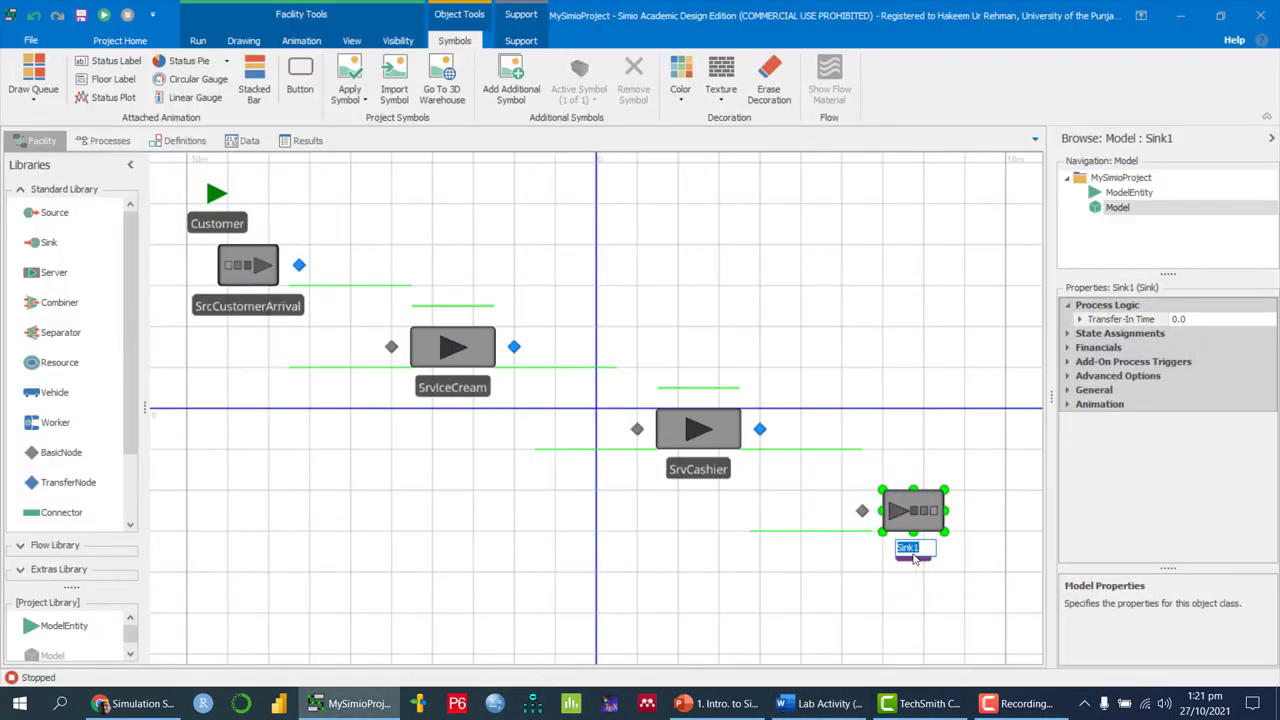
text(S)
text(nkCustomerLea)
text(ves)
click(790, 603)
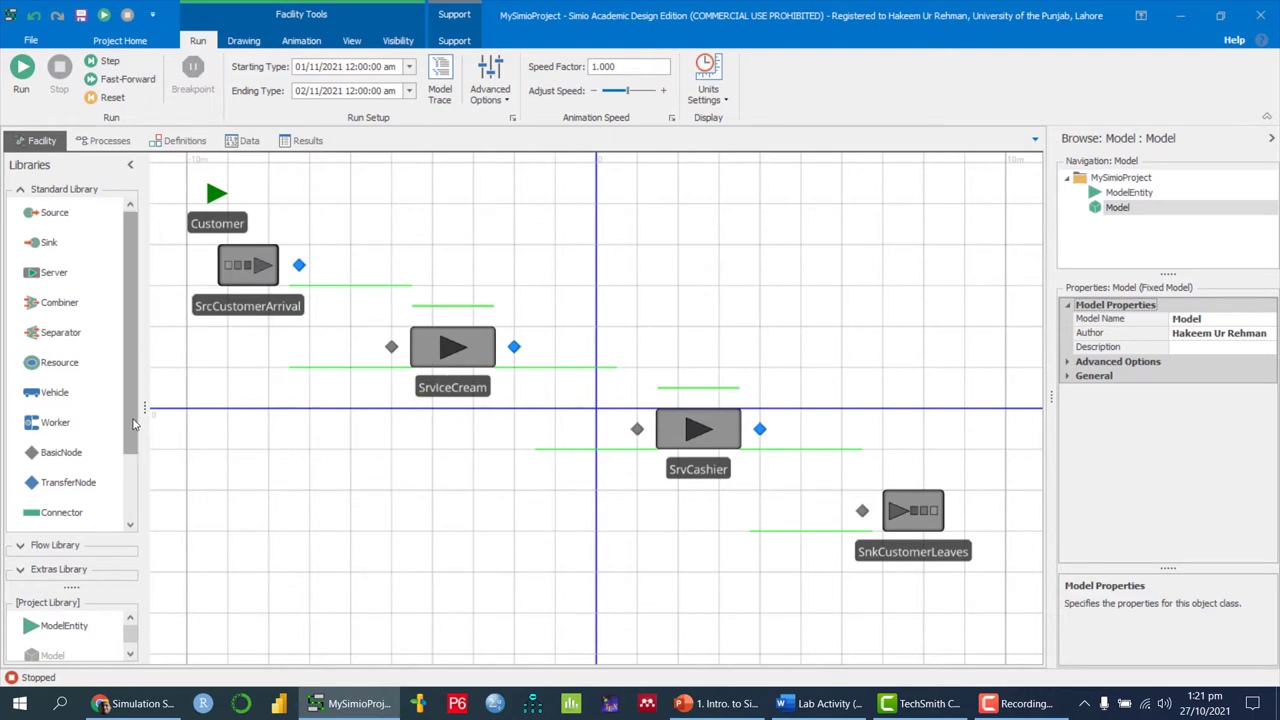
Step: Locate the TimePath object in the Standard Library and check the travel times between processes in the Word problem document
drag(131, 423, 131, 487)
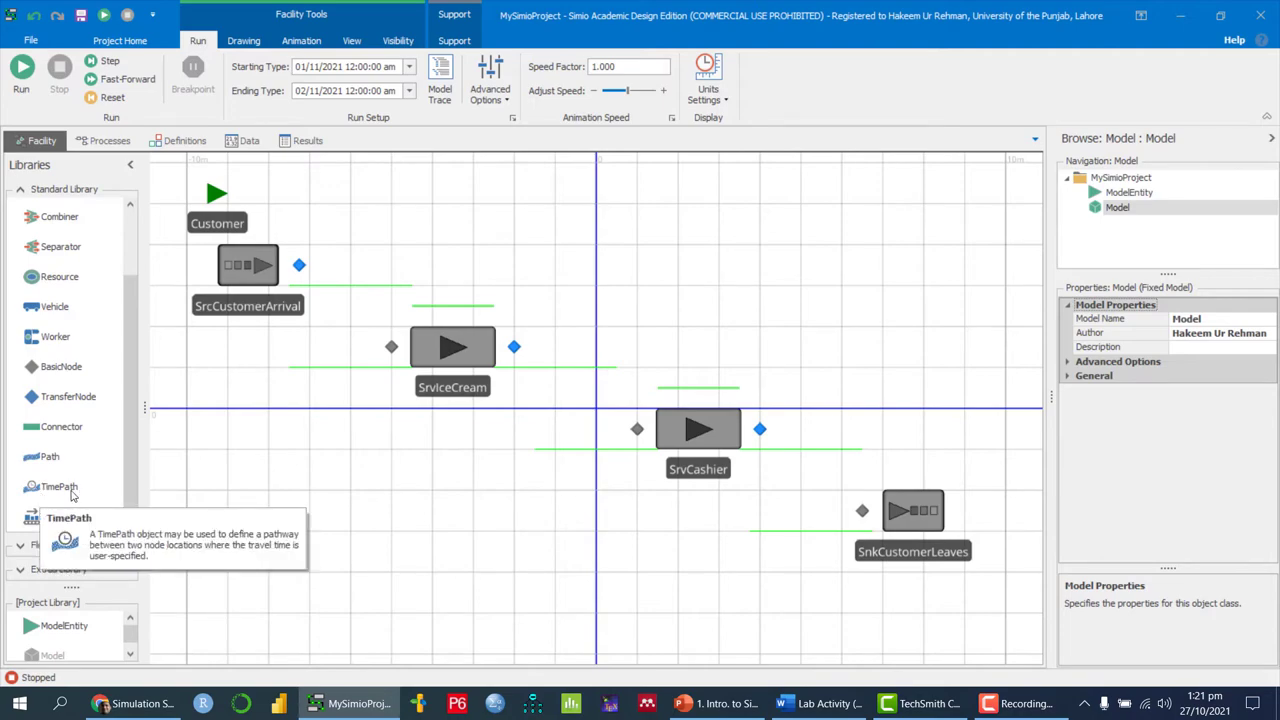
click(820, 703)
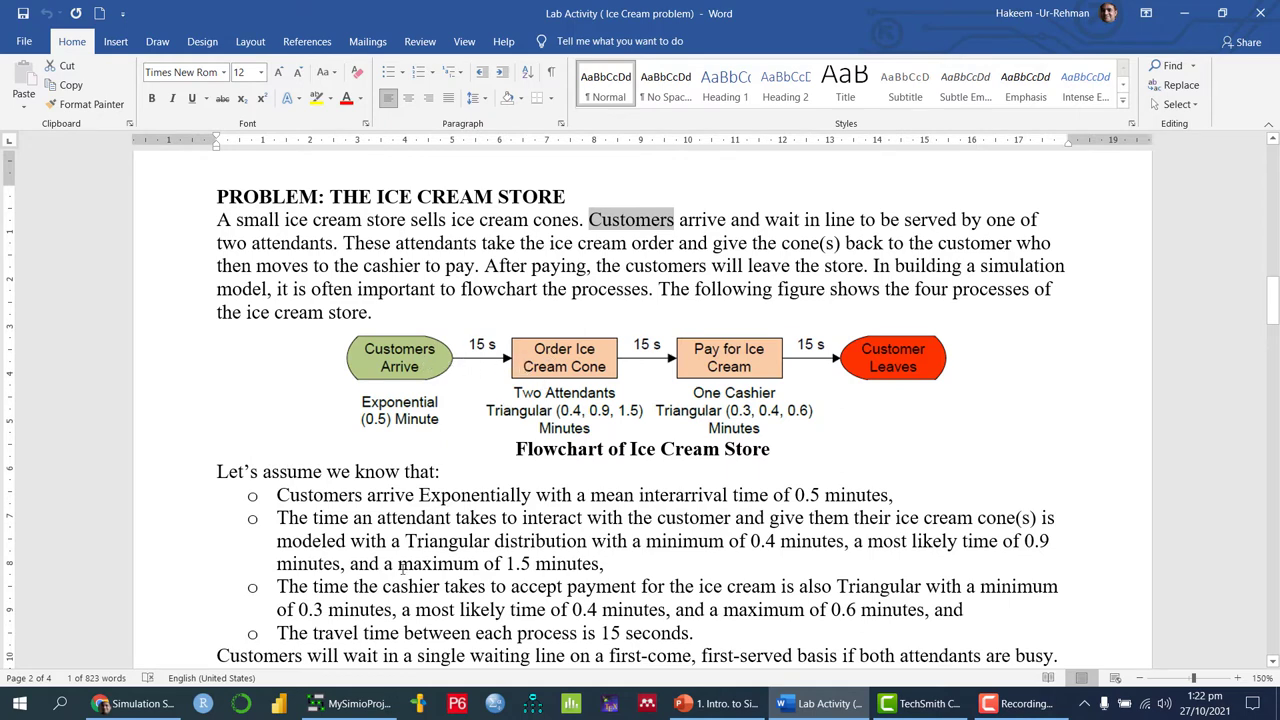
click(350, 703)
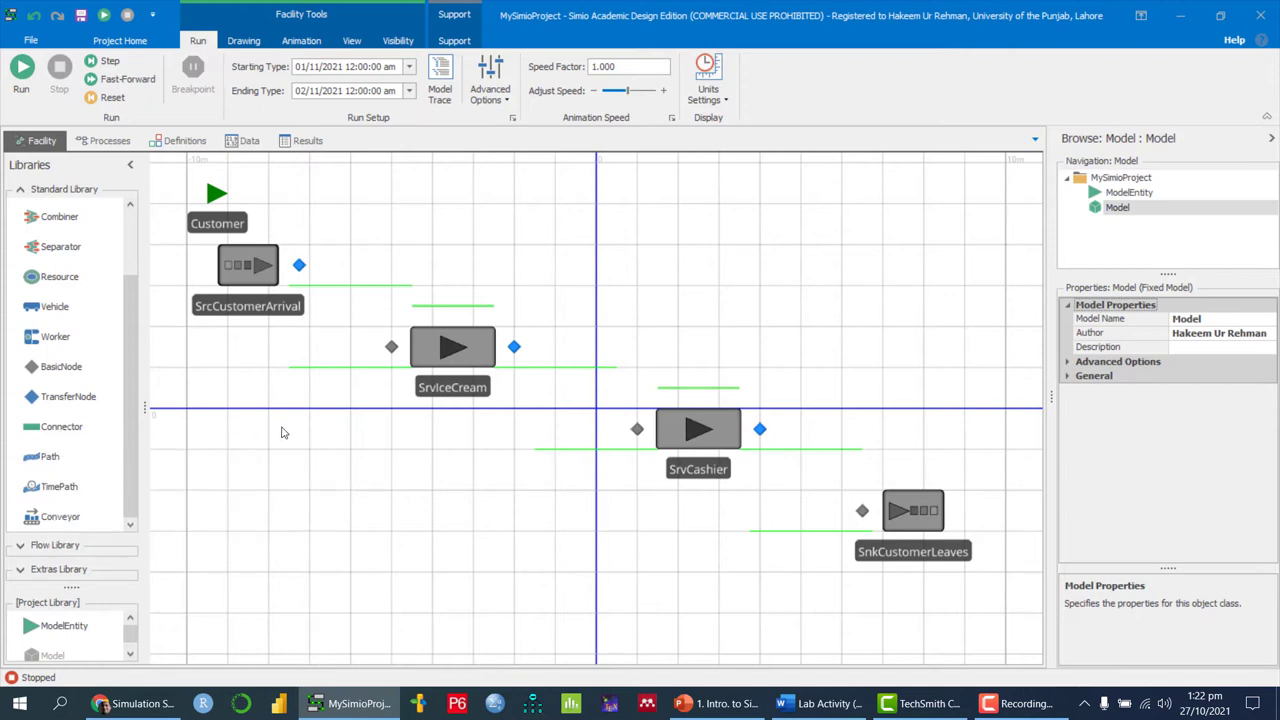
Step: Connect SrcCustomerArrival to SrvIceCream, SrvIceCream to SrvCashier, and SrvCashier to SnkCustomerLeaves with TimePaths
click(59, 488)
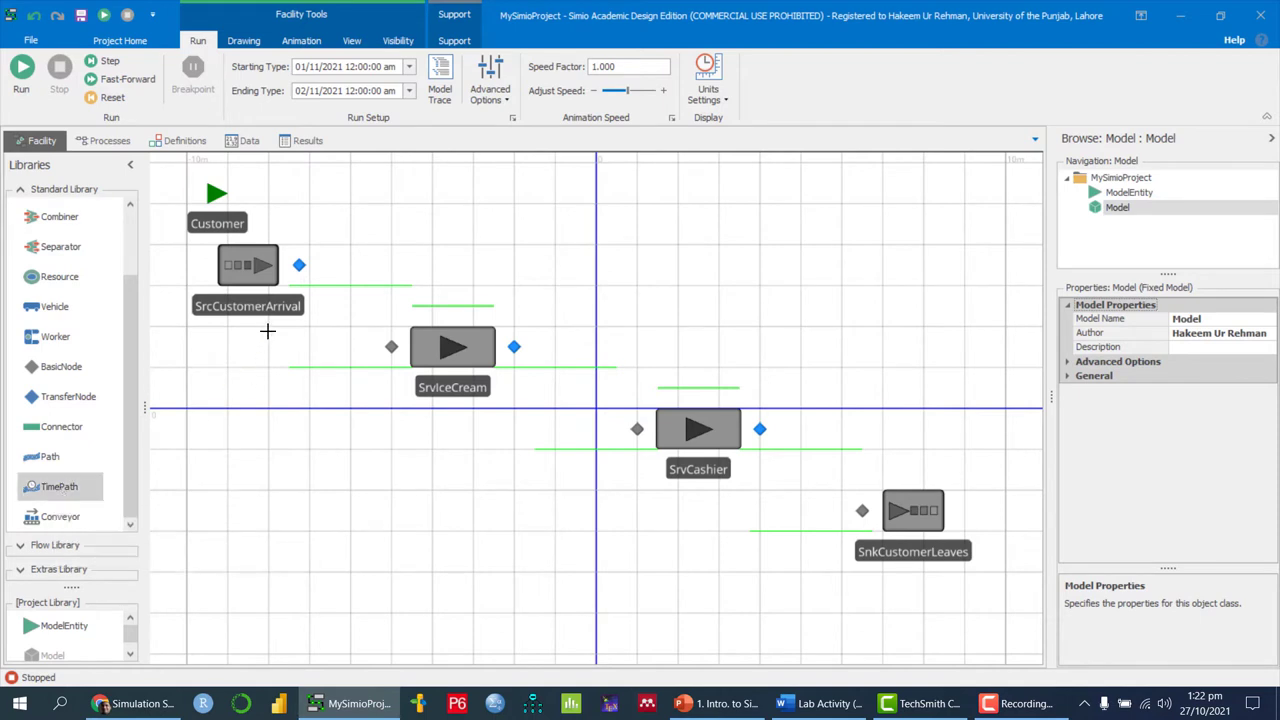
click(299, 264)
click(390, 347)
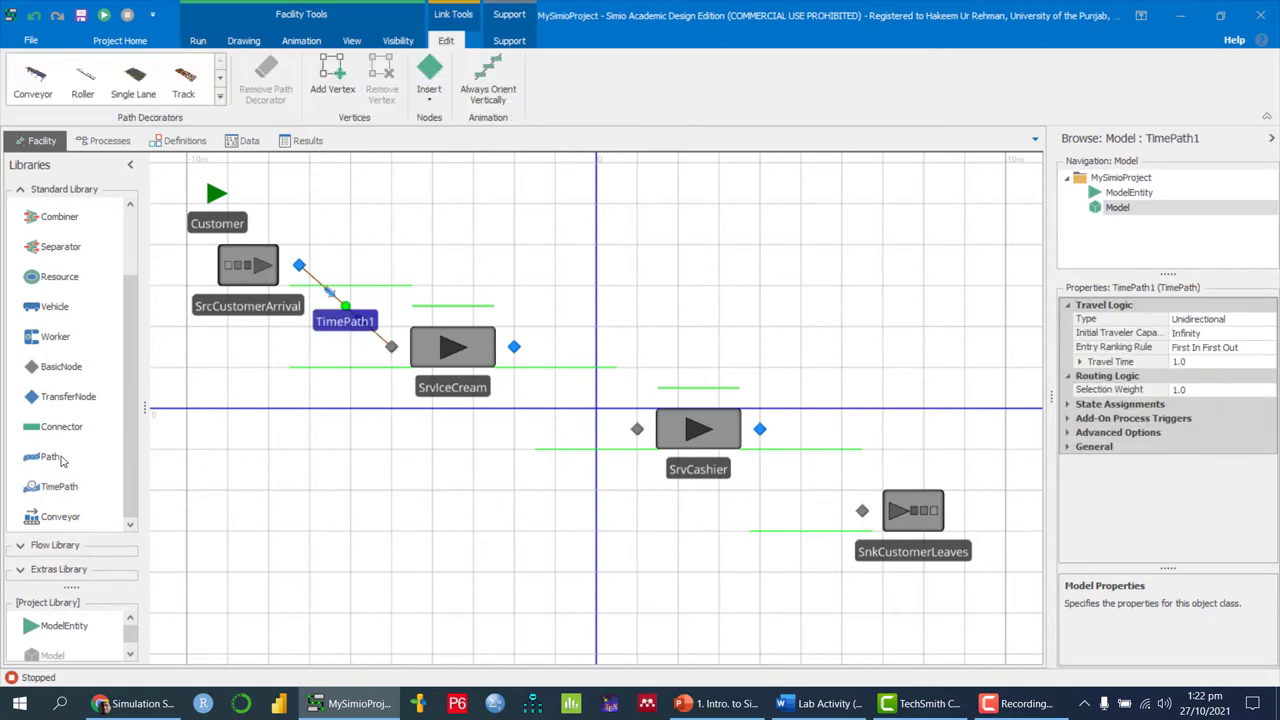
click(62, 487)
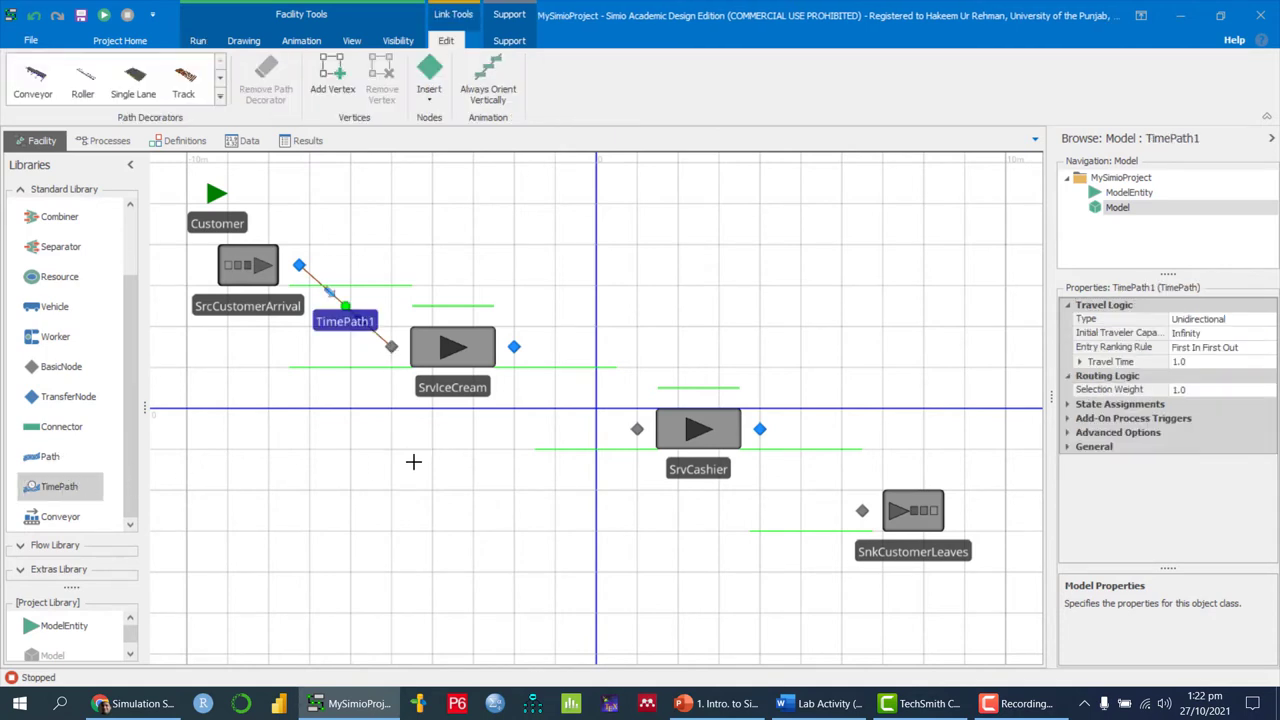
click(513, 347)
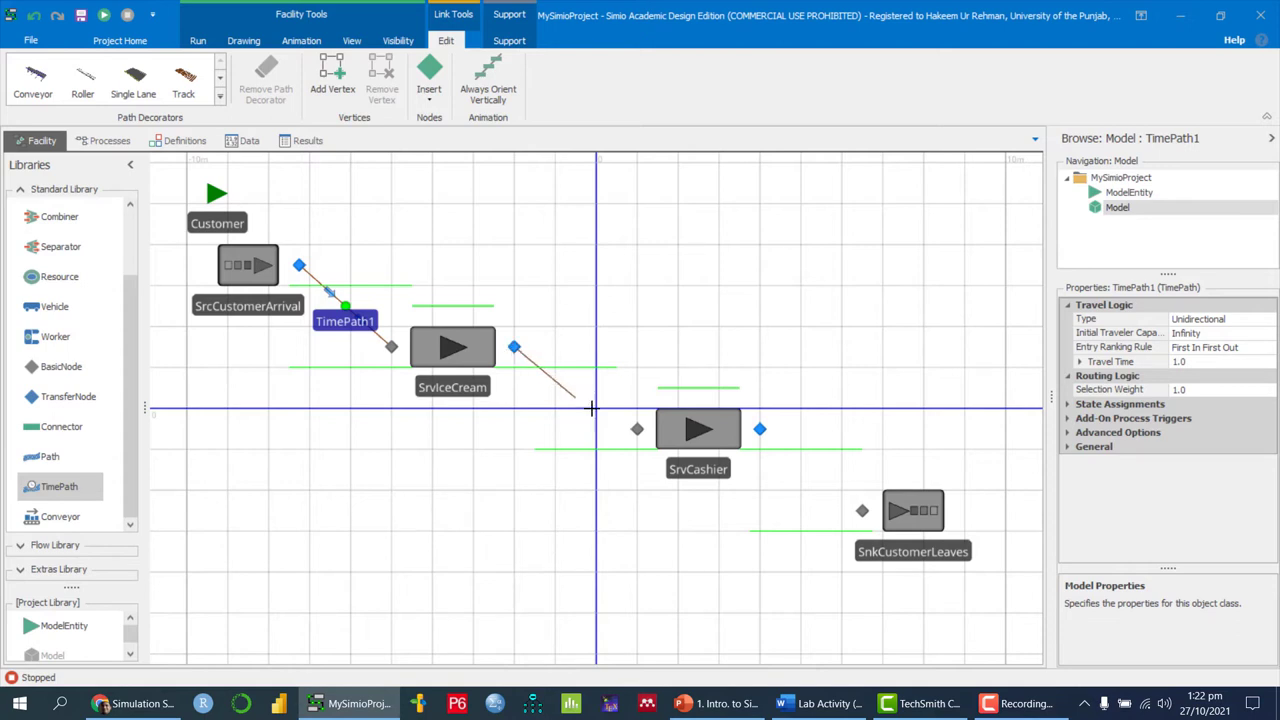
click(638, 431)
click(62, 488)
click(759, 429)
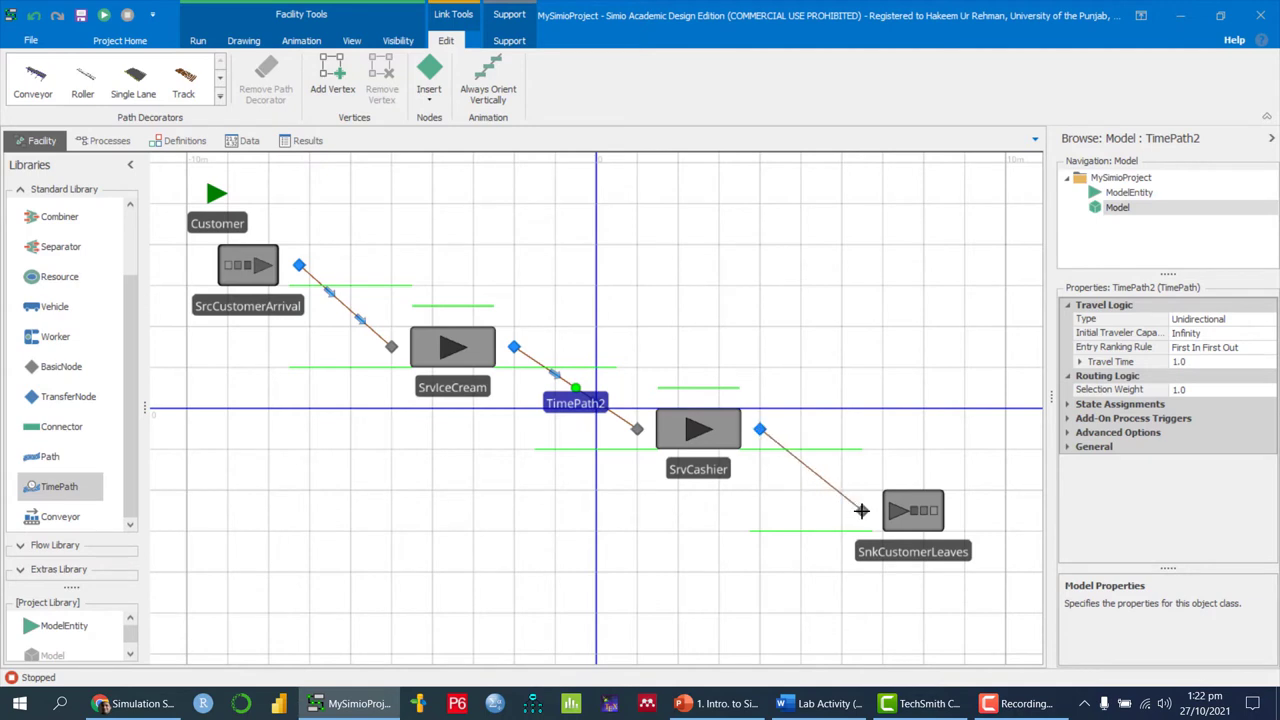
click(862, 511)
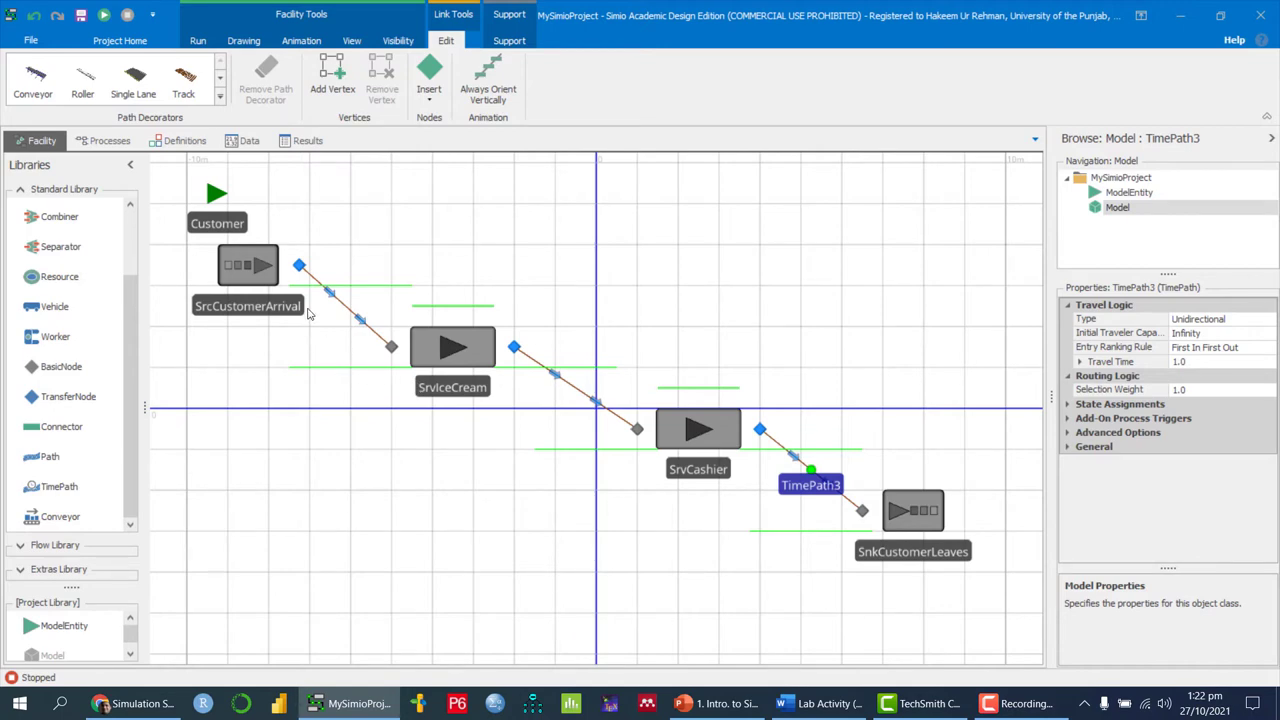
Step: Switch to the PowerPoint presentation and review the slides on Simio objects and their properties for the ice cream store
click(342, 304)
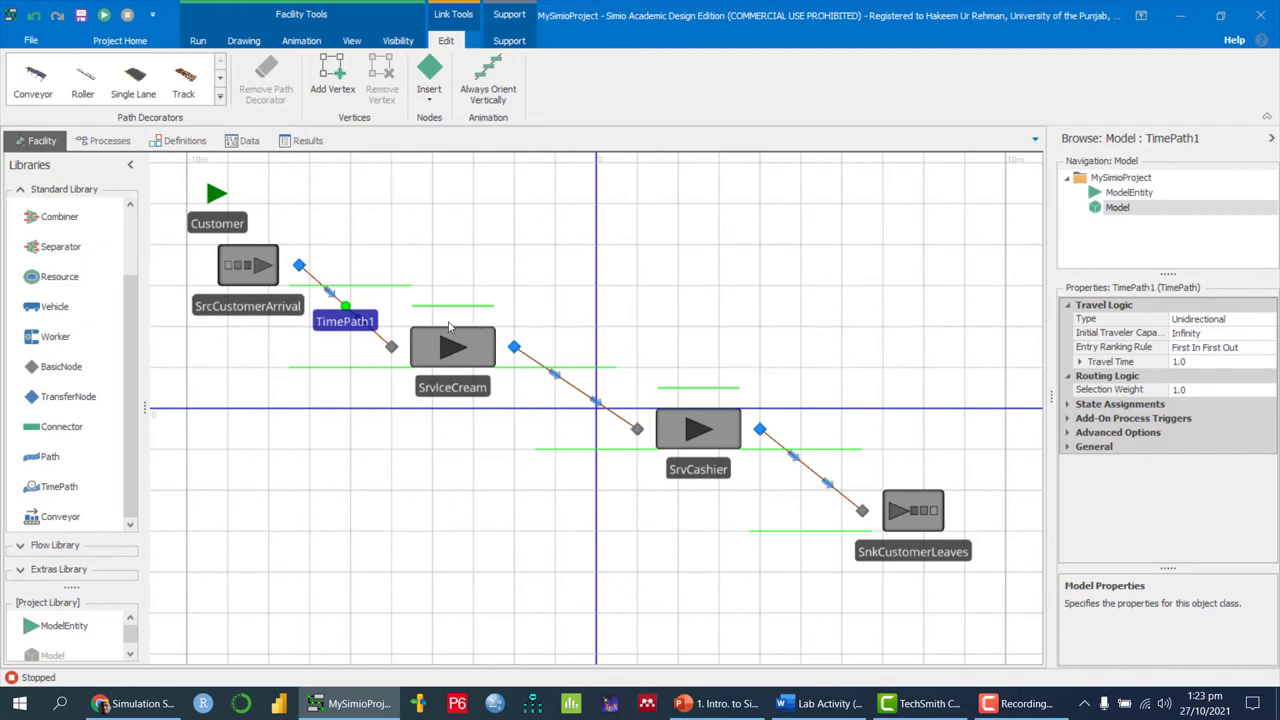
click(248, 273)
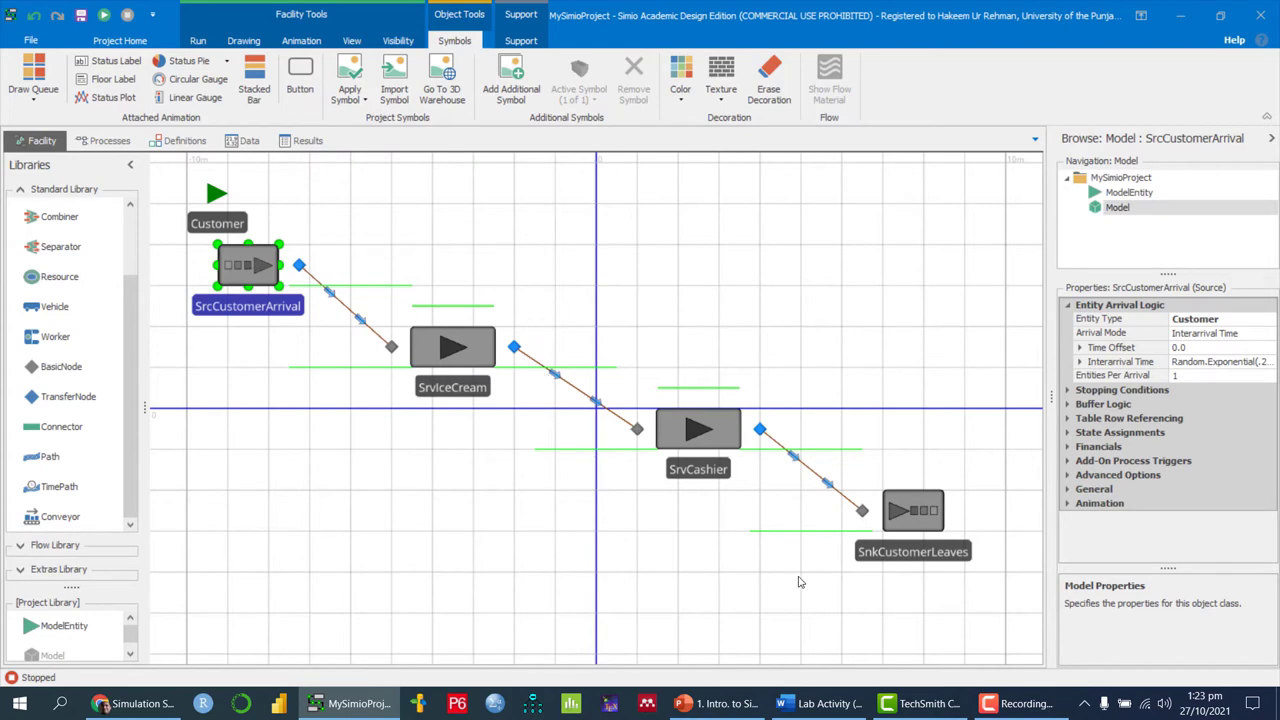
click(718, 703)
click(1043, 457)
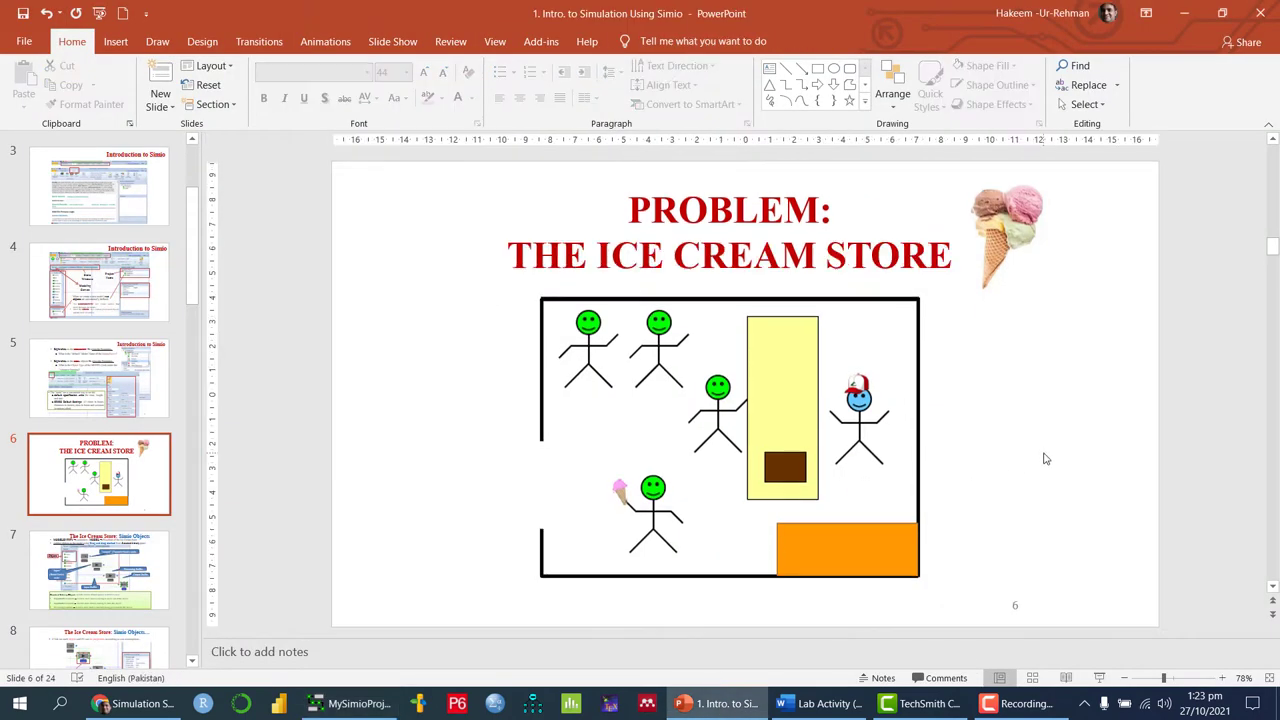
scroll(1043, 457, down, 2)
scroll(1043, 458, down, 1)
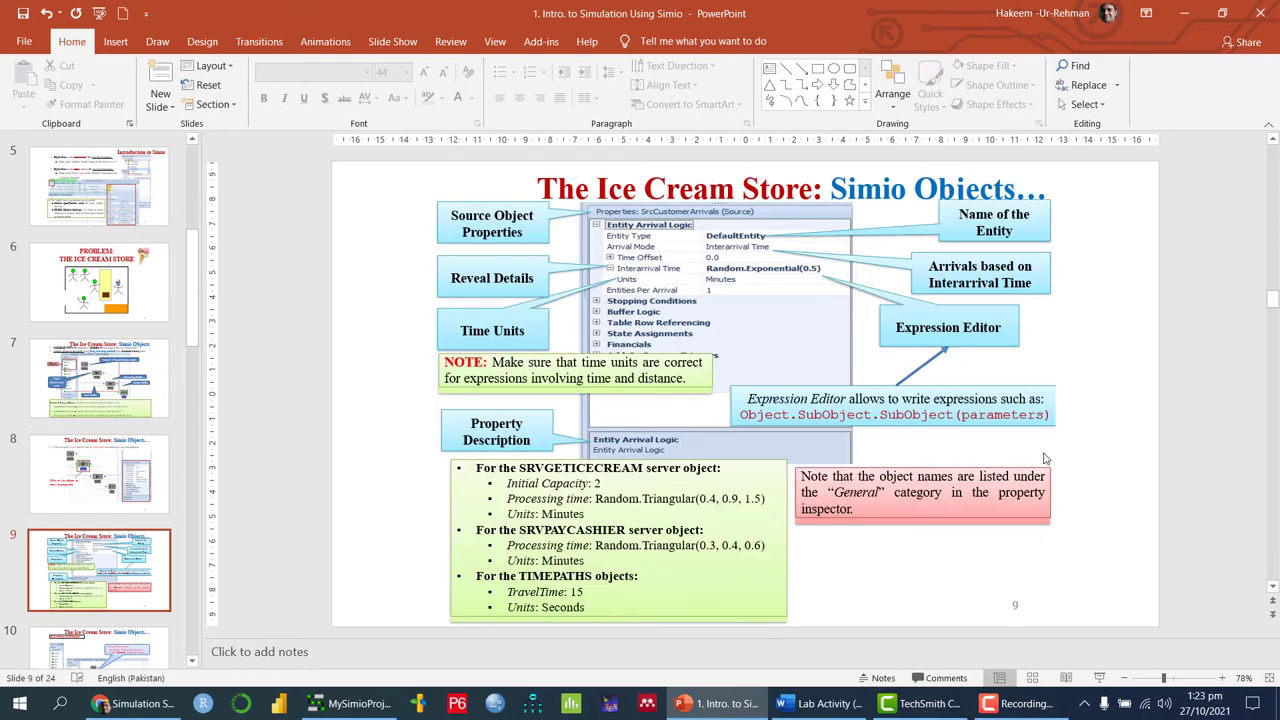
scroll(1043, 457, up, 1)
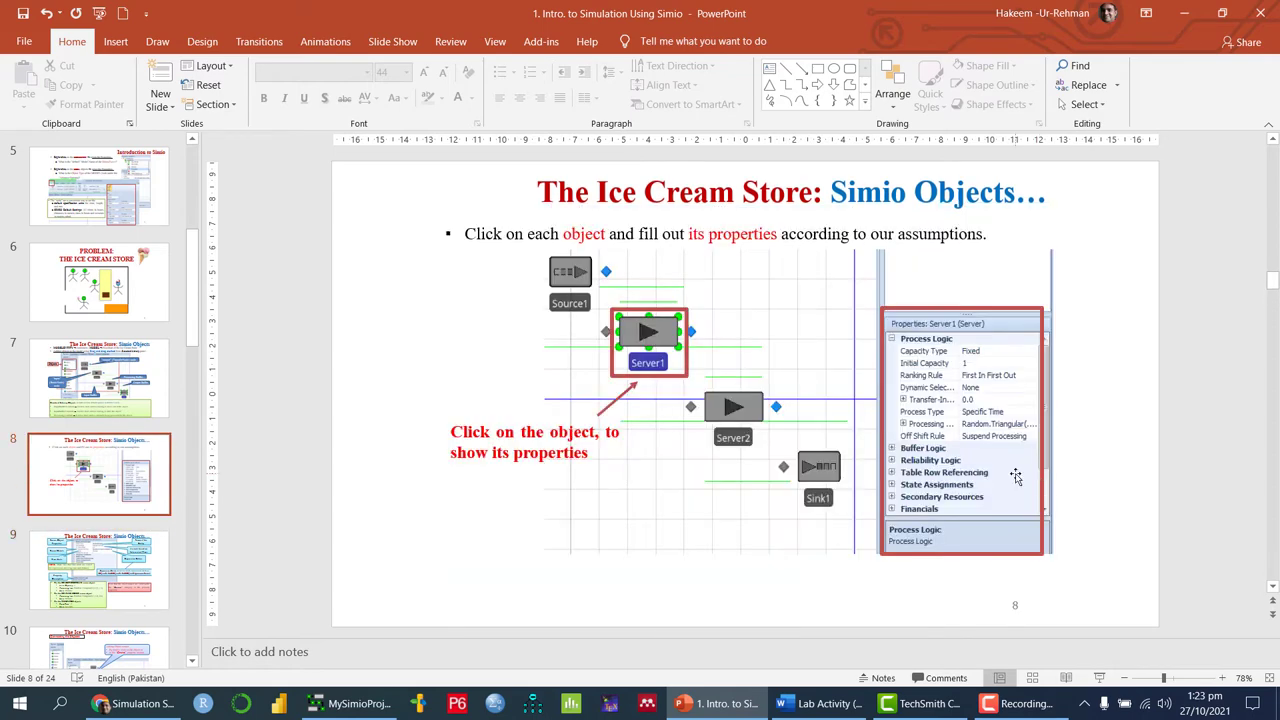
scroll(1015, 477, up, 1)
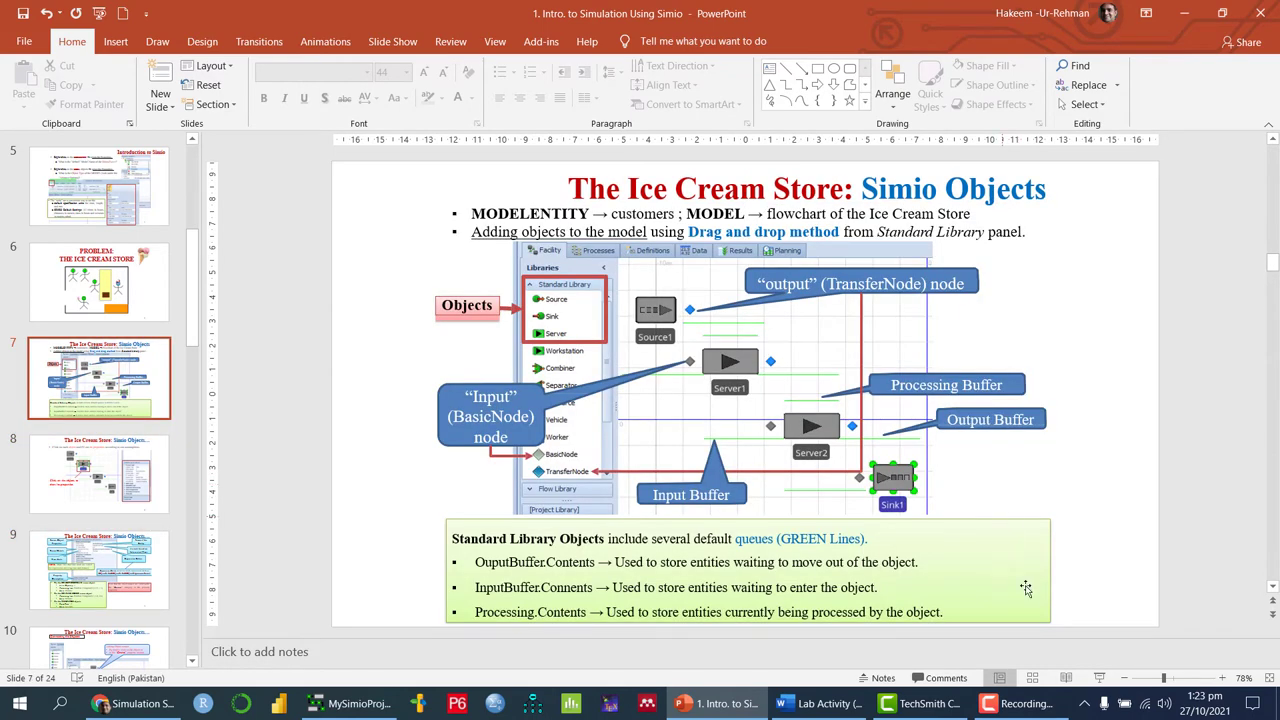
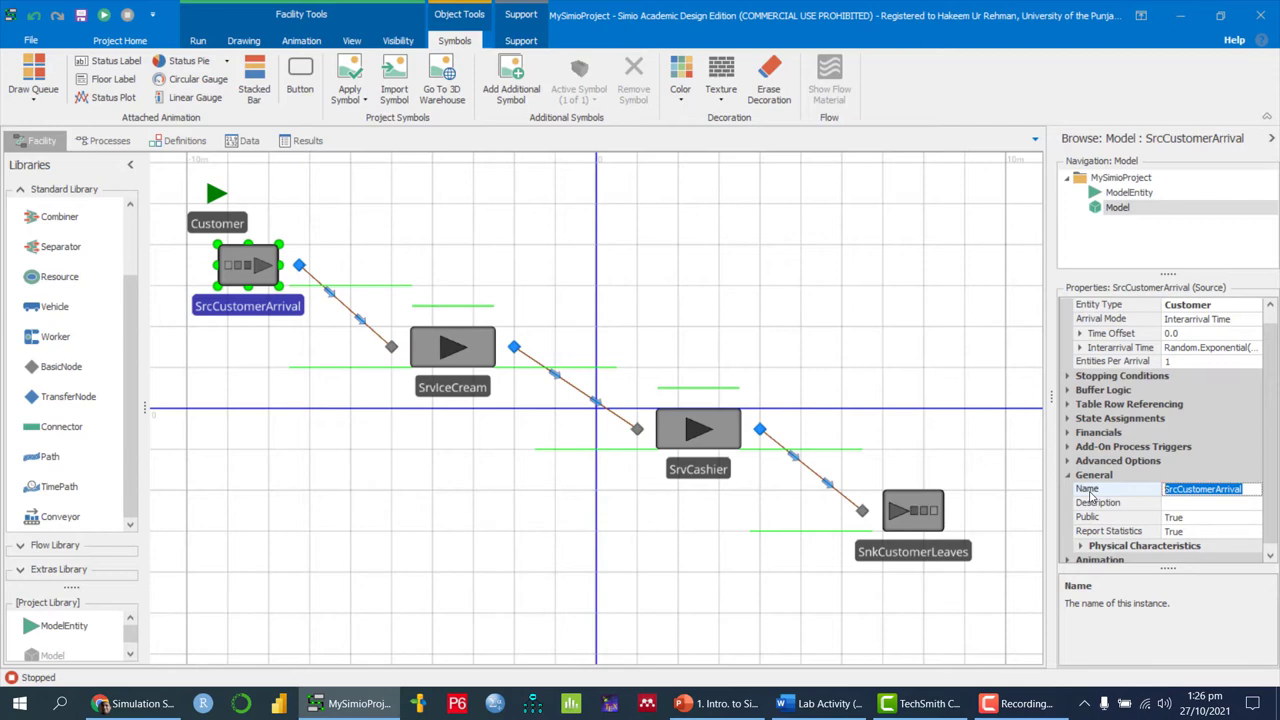
right_click(254, 272)
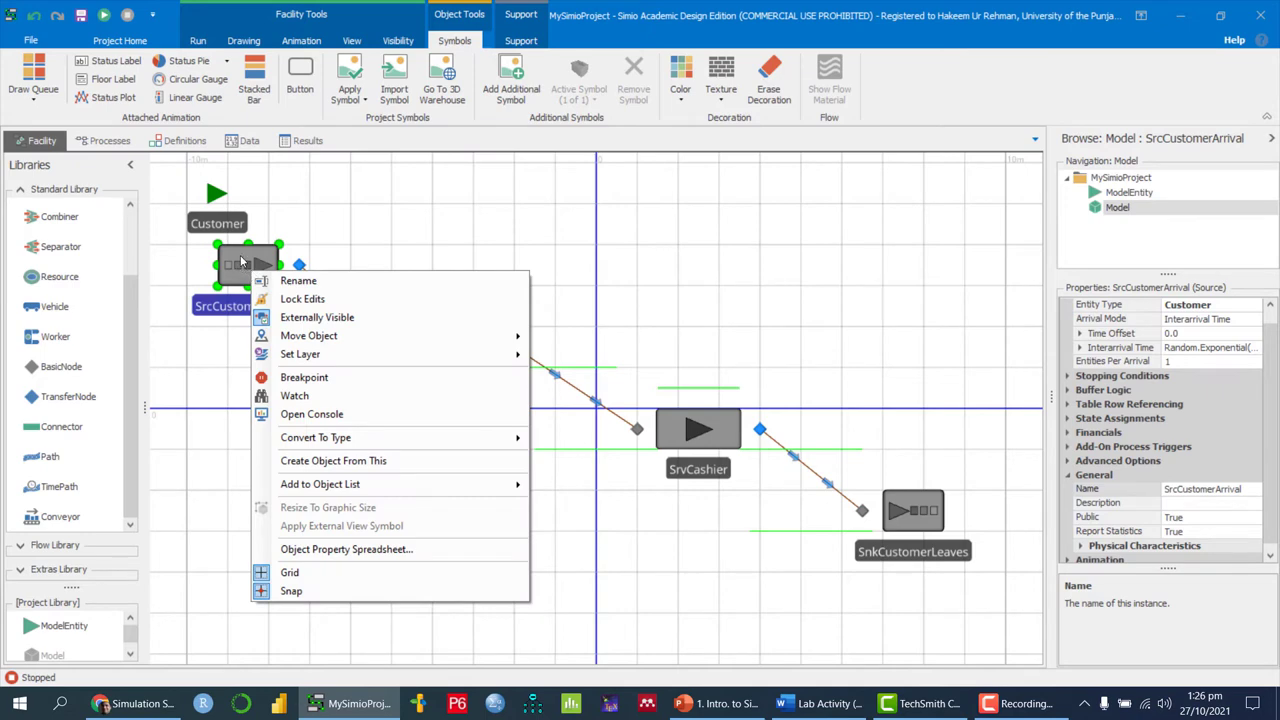
click(297, 281)
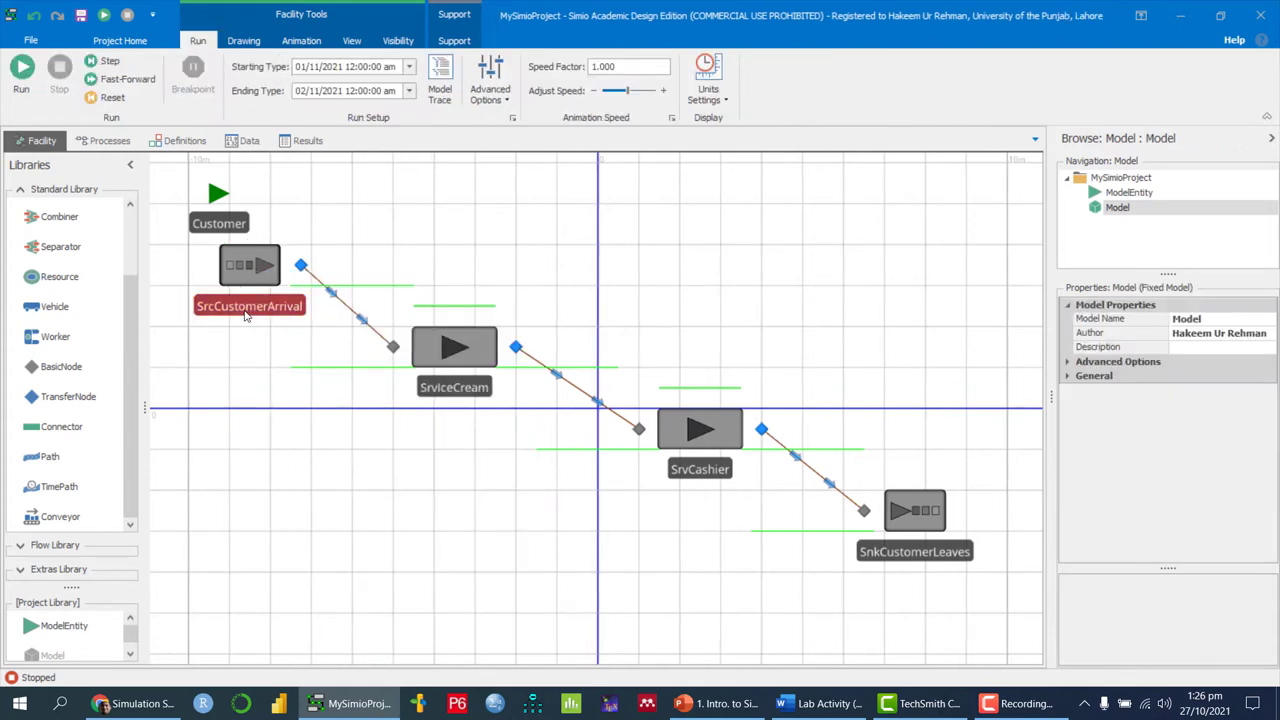
key(Escape)
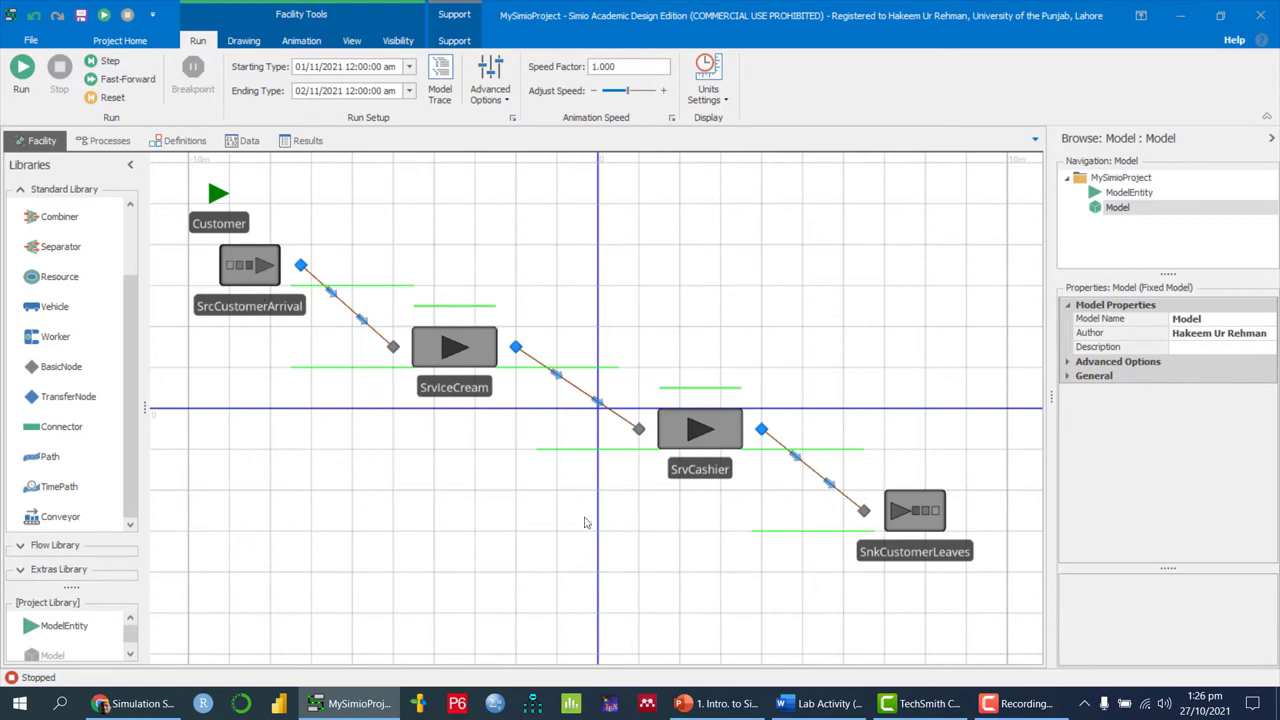
Step: Check the customer arrival distribution in the Word problem document, and expand the Interarrival Time property of SrcCustomerArrival in Simio
click(820, 706)
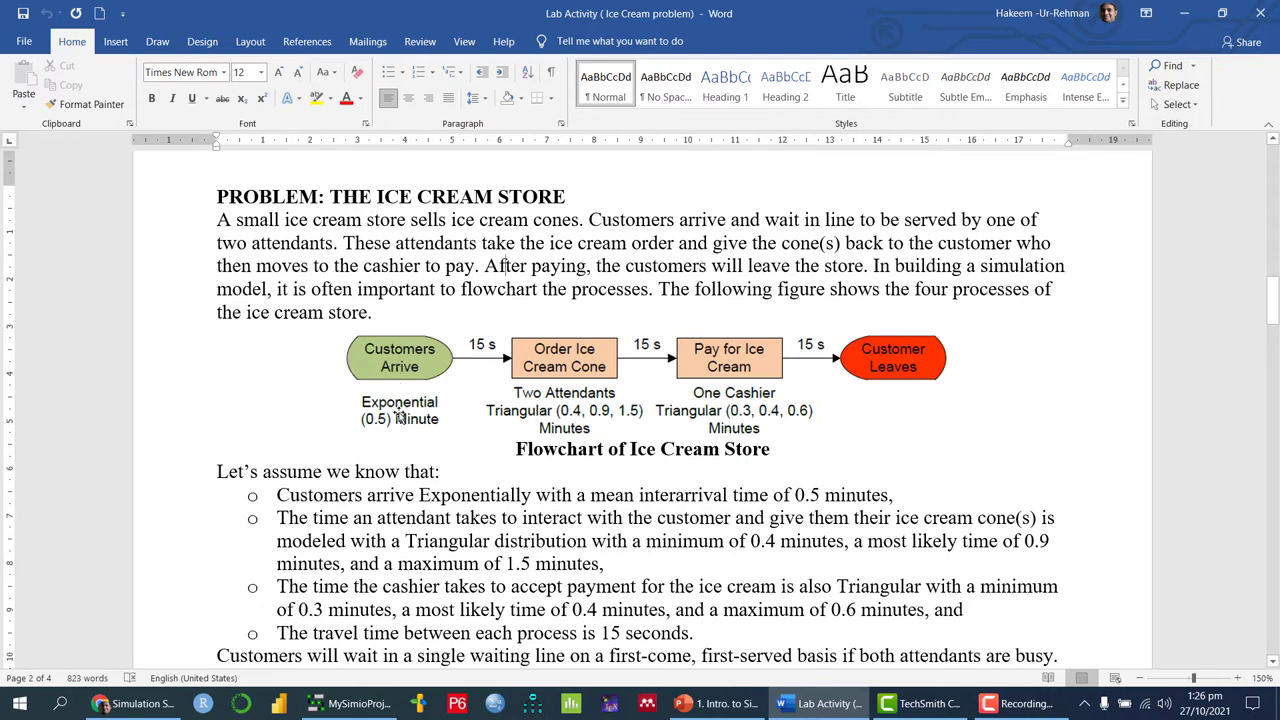
click(397, 366)
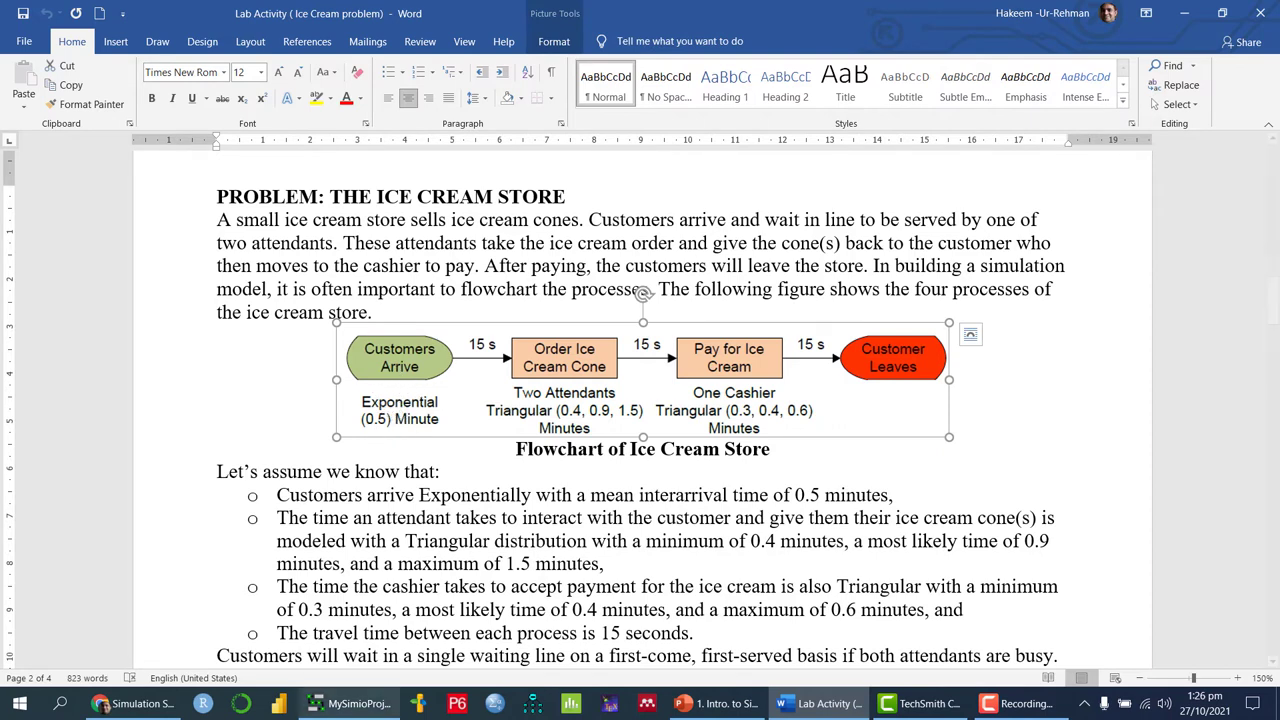
click(350, 703)
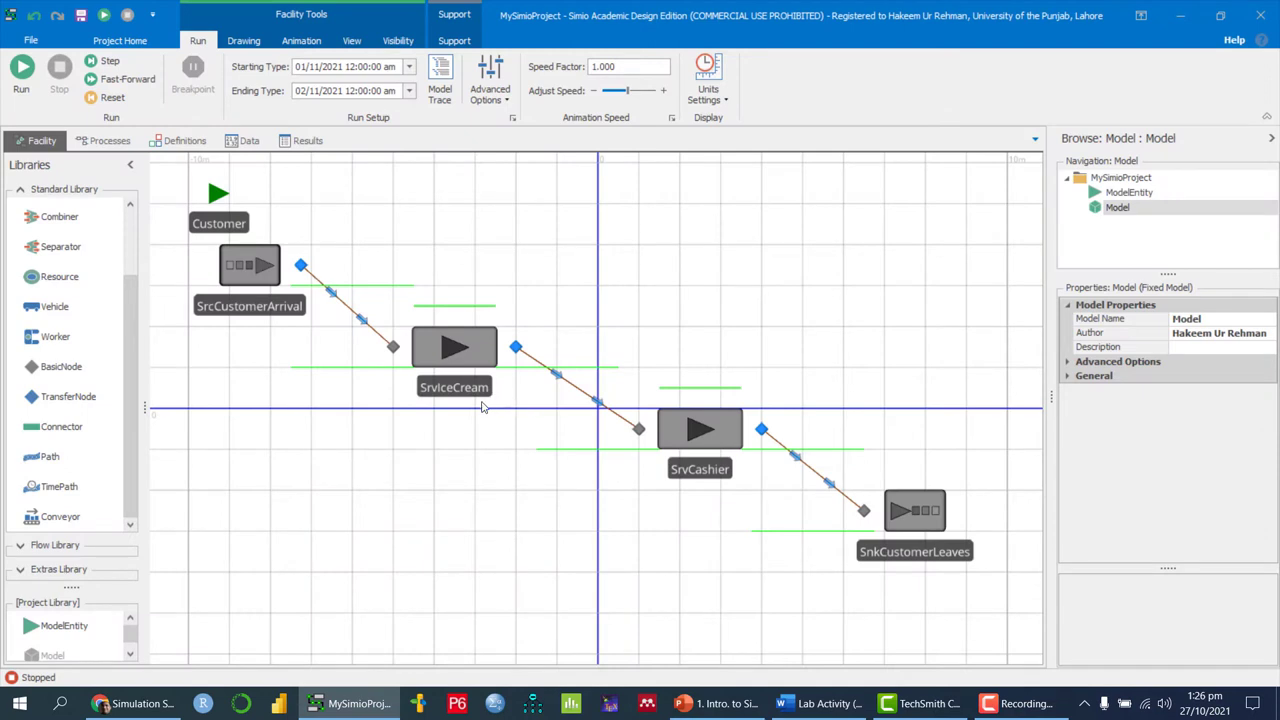
click(247, 270)
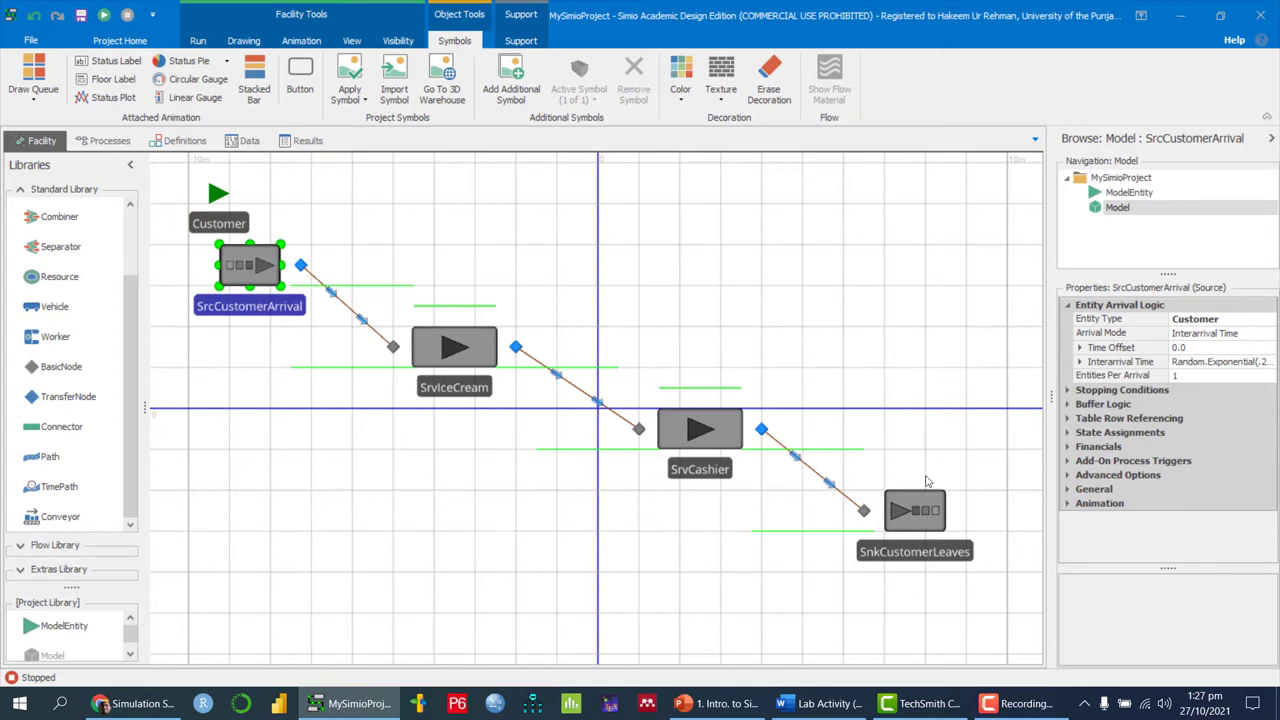
click(1068, 491)
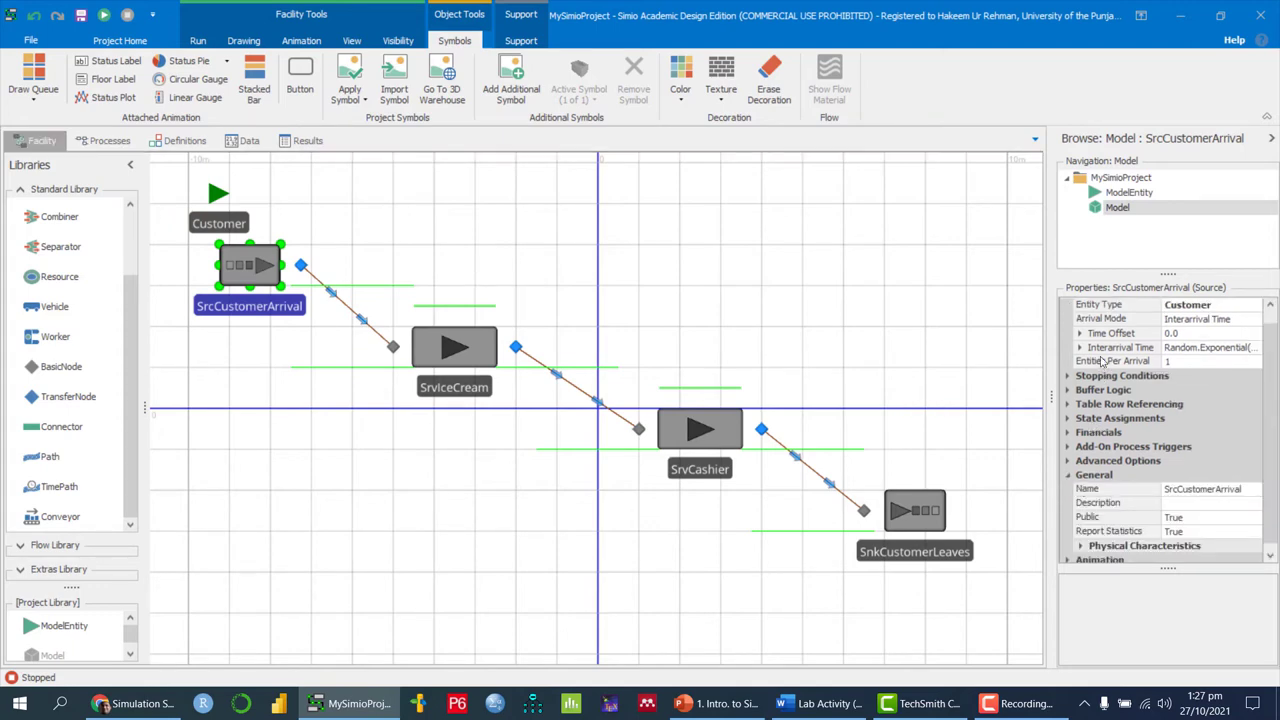
drag(1055, 355, 882, 355)
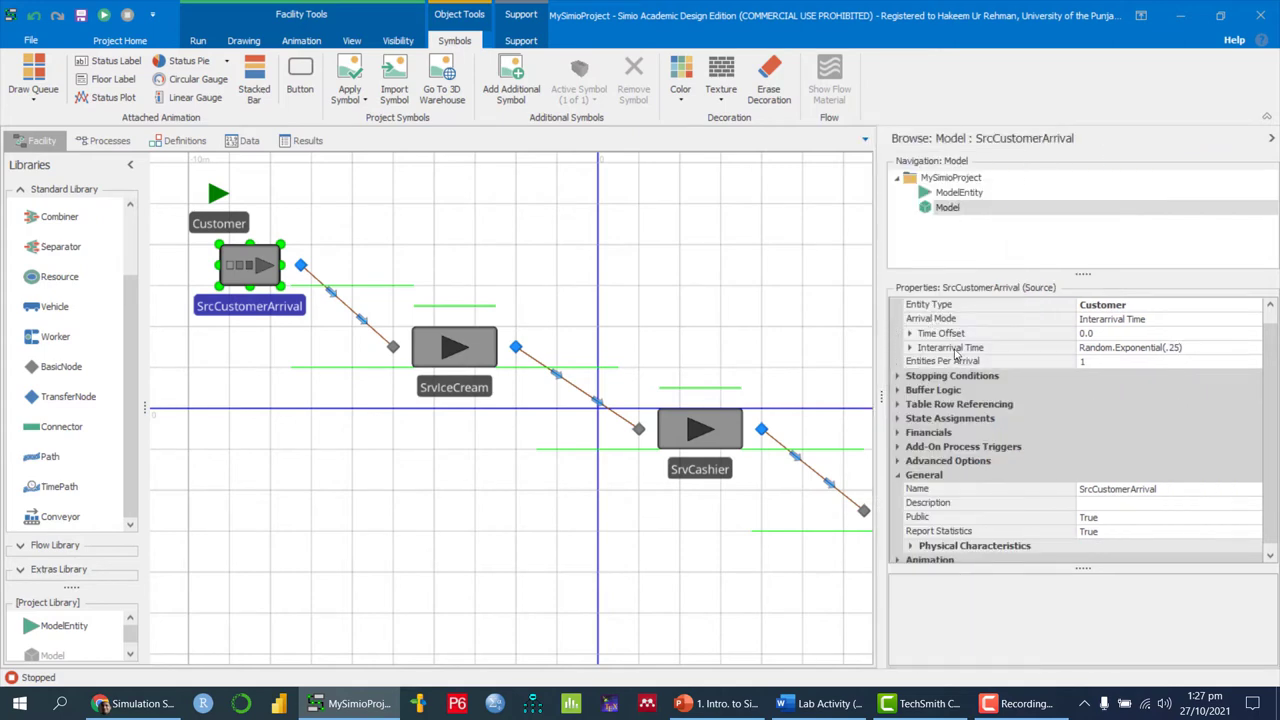
click(910, 348)
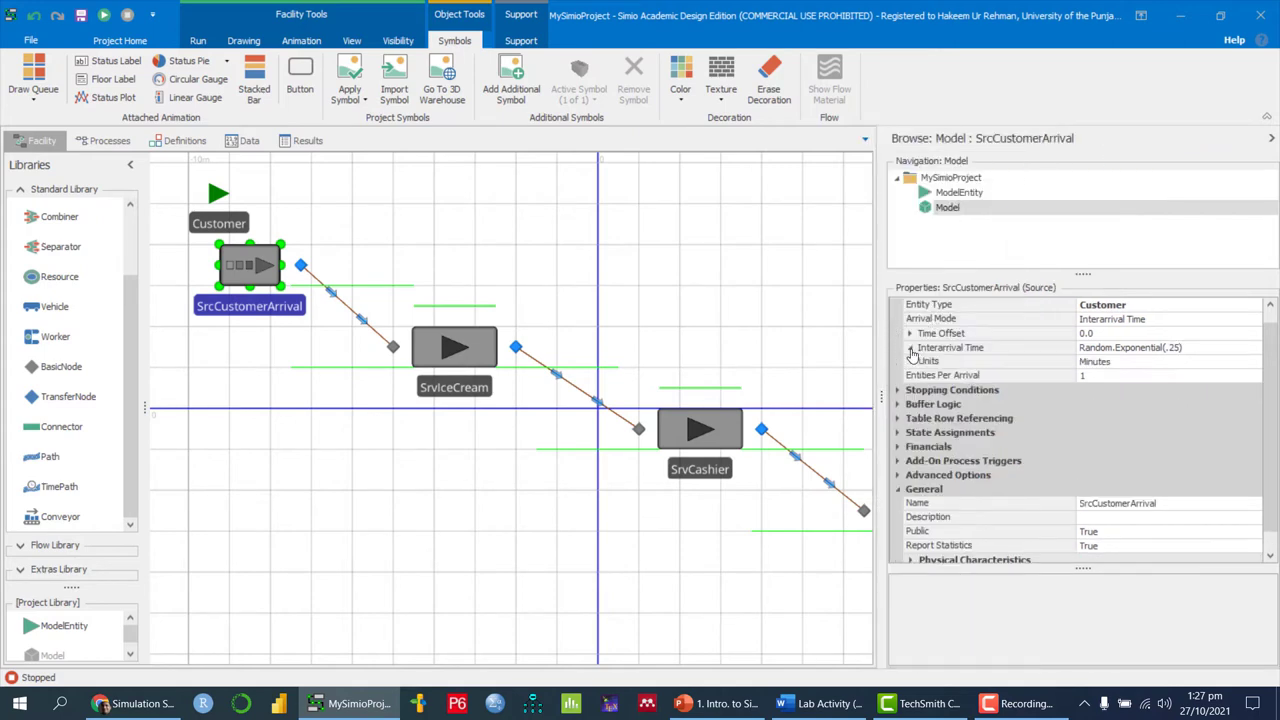
Step: Set the Interarrival Time of SrcCustomerArrival to Random.Exponential(0.5), picking the Exponential distribution from the expression suggestions
click(1168, 348)
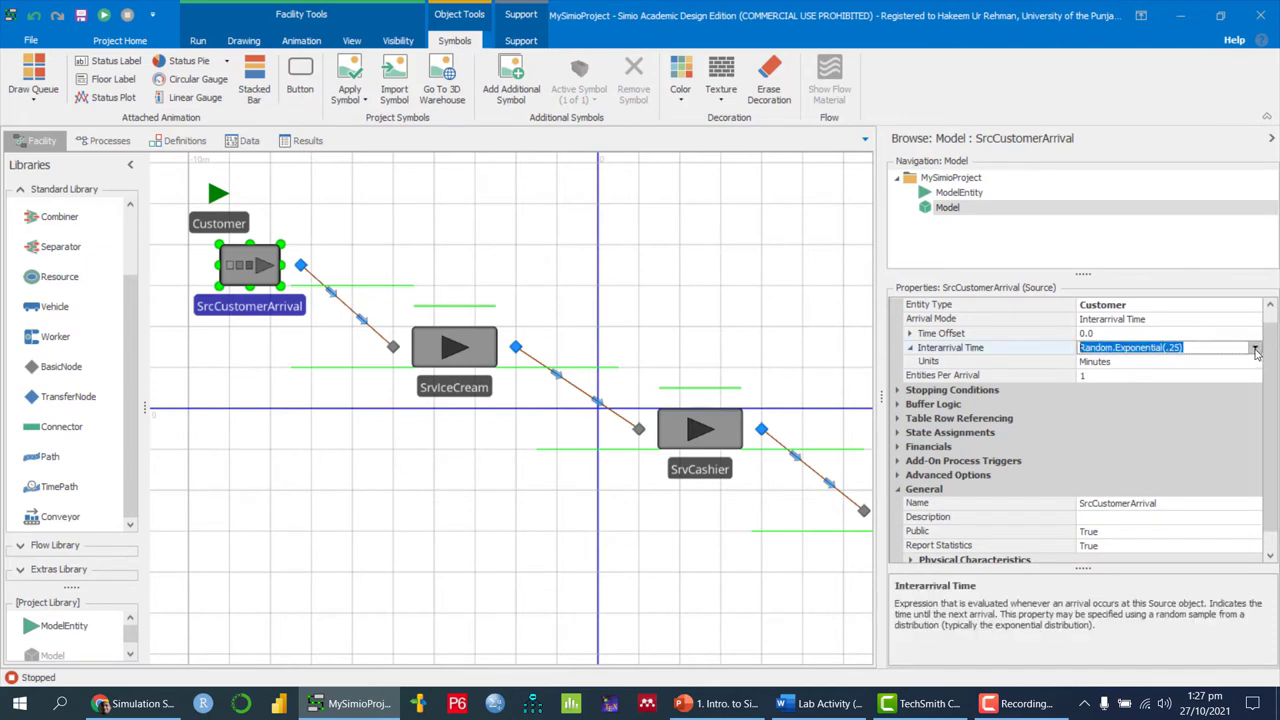
click(819, 705)
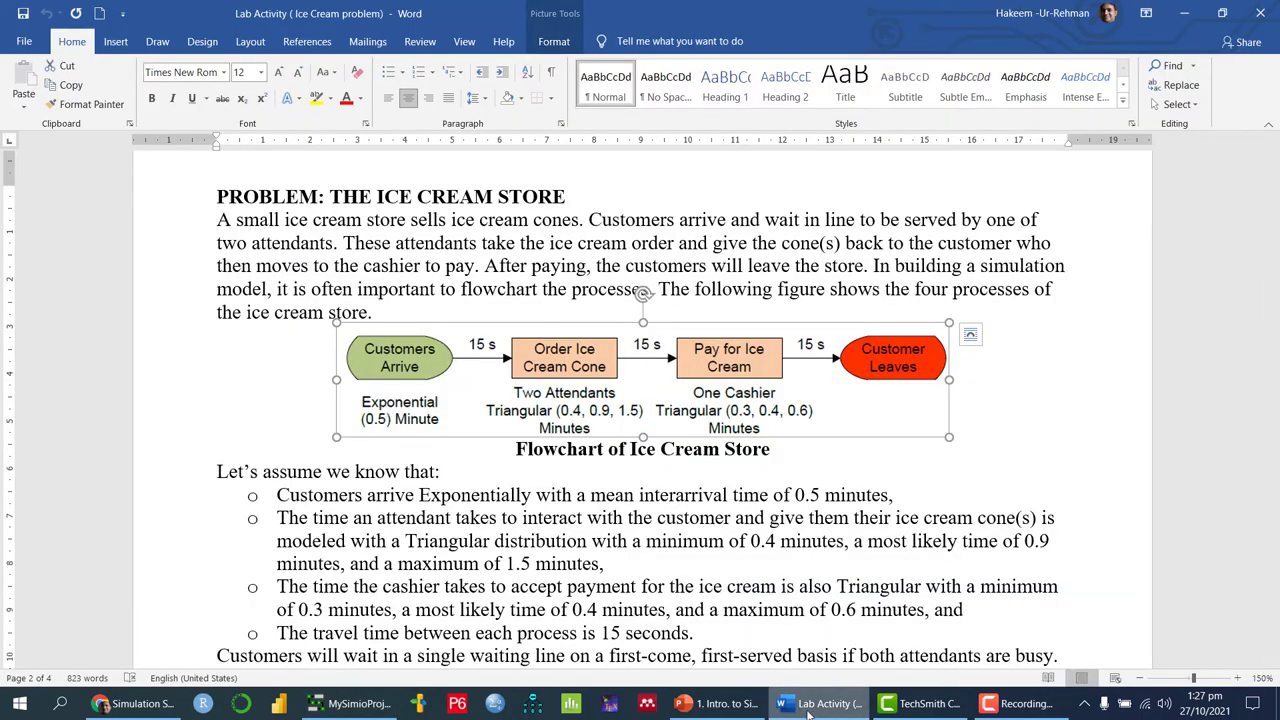
click(812, 705)
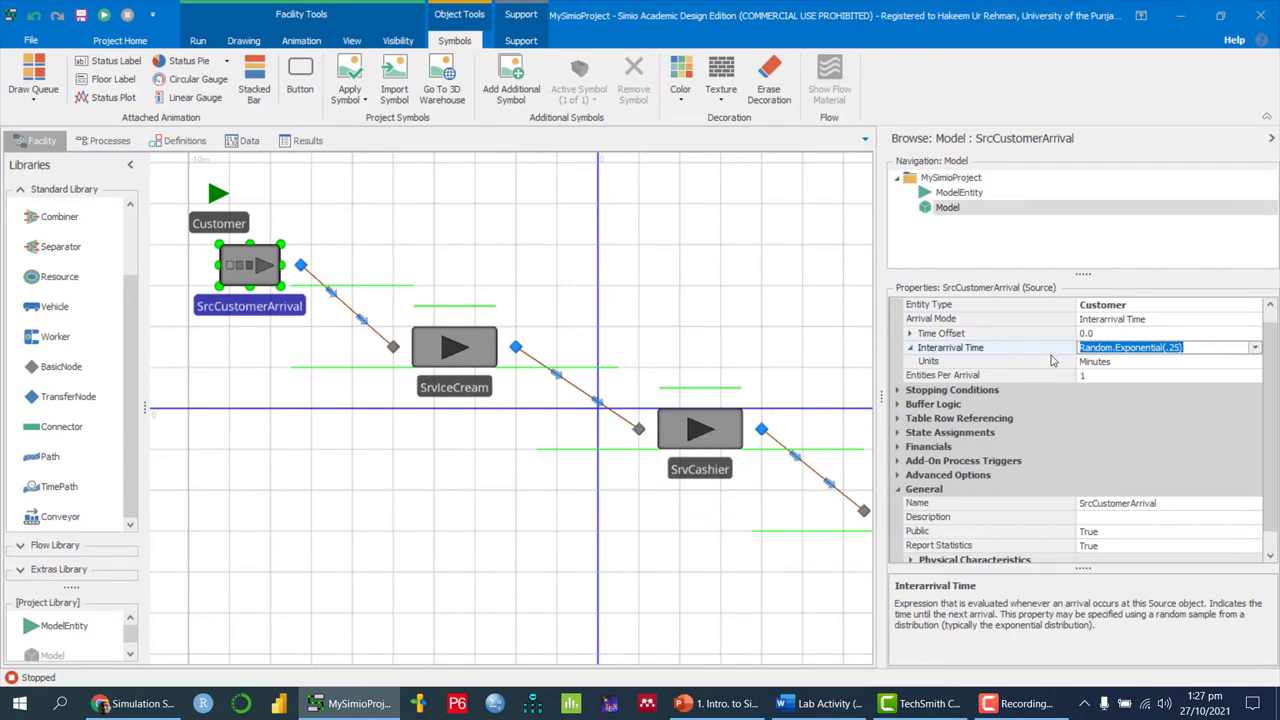
click(1255, 348)
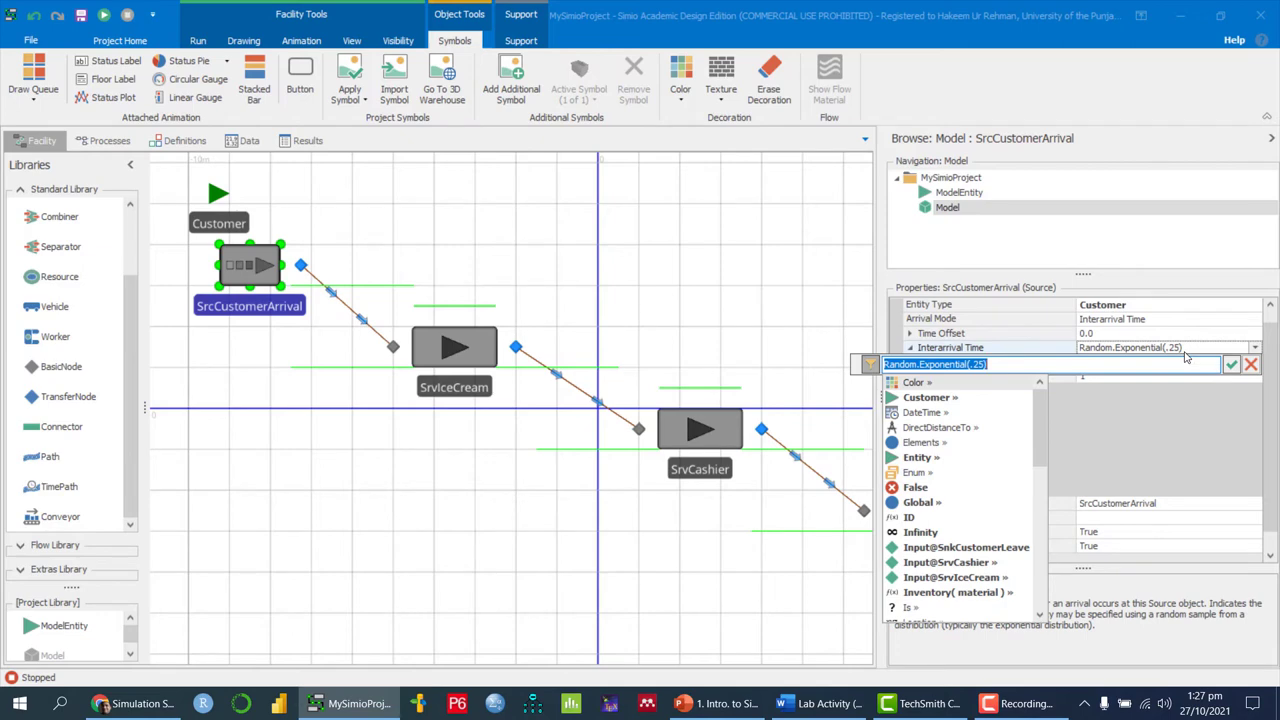
text(R)
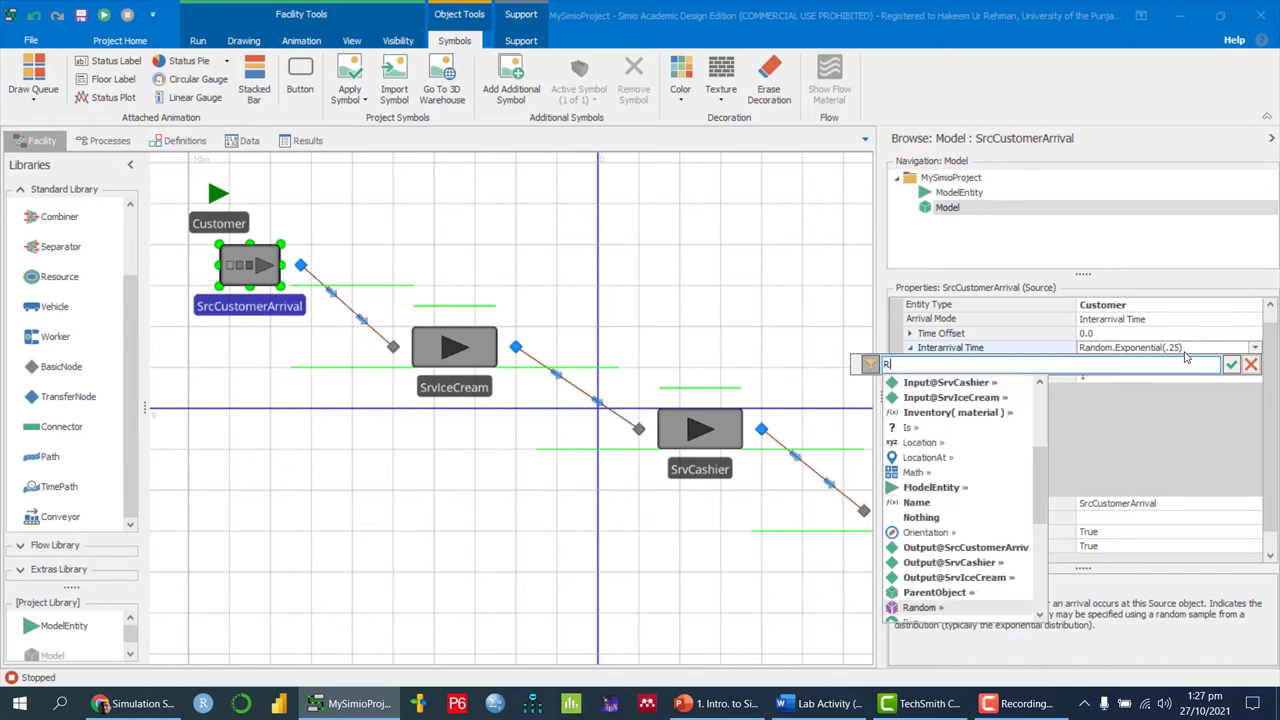
text(andom.)
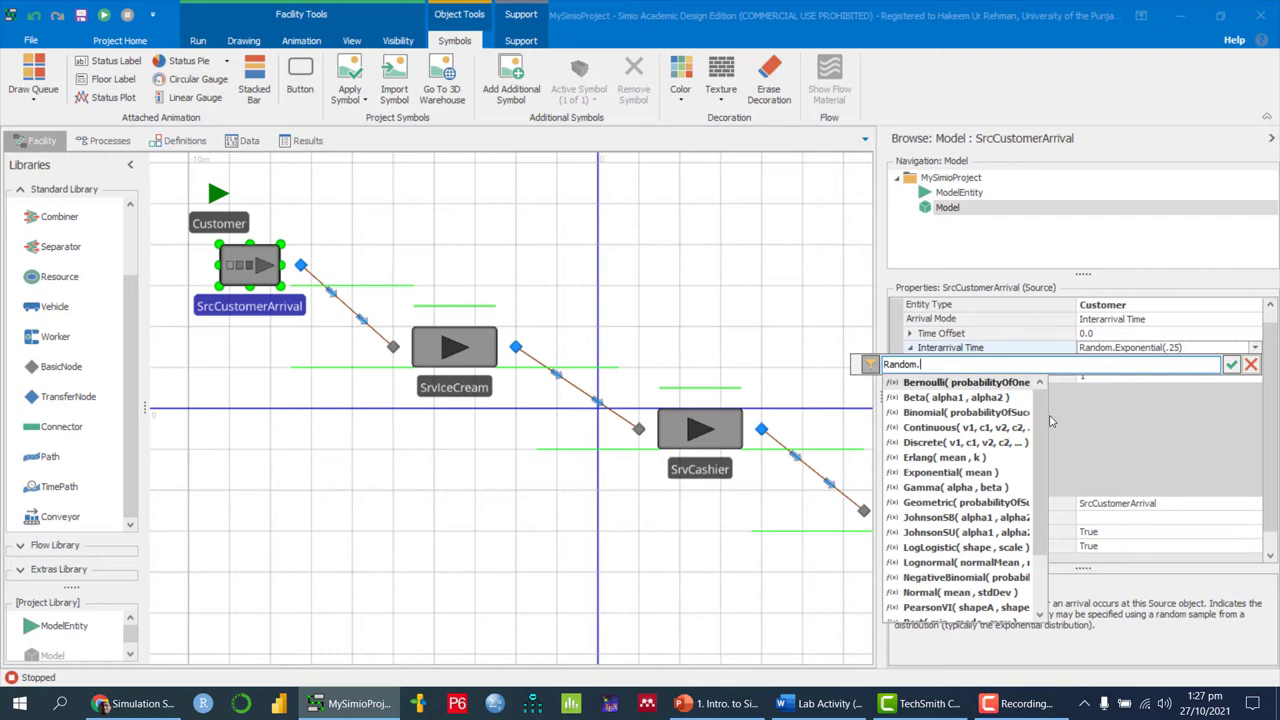
drag(1042, 410, 1047, 512)
scroll(1047, 462, up, 2)
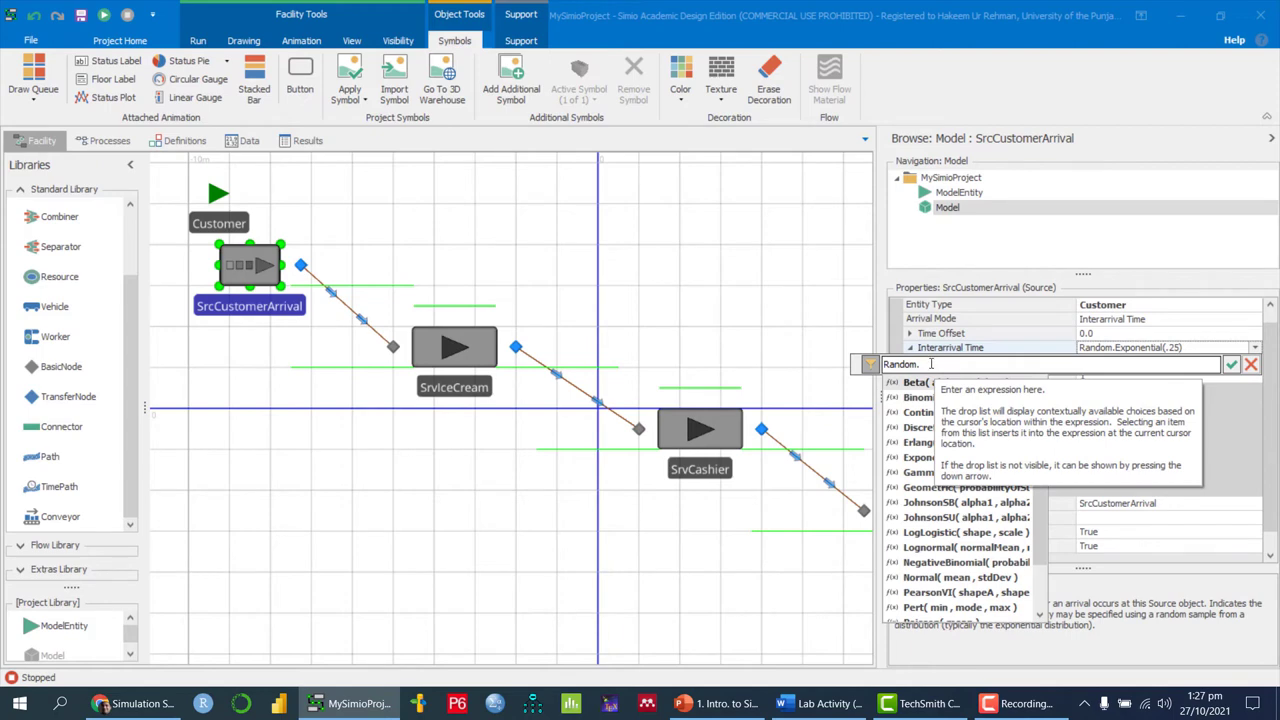
click(930, 364)
text(ex)
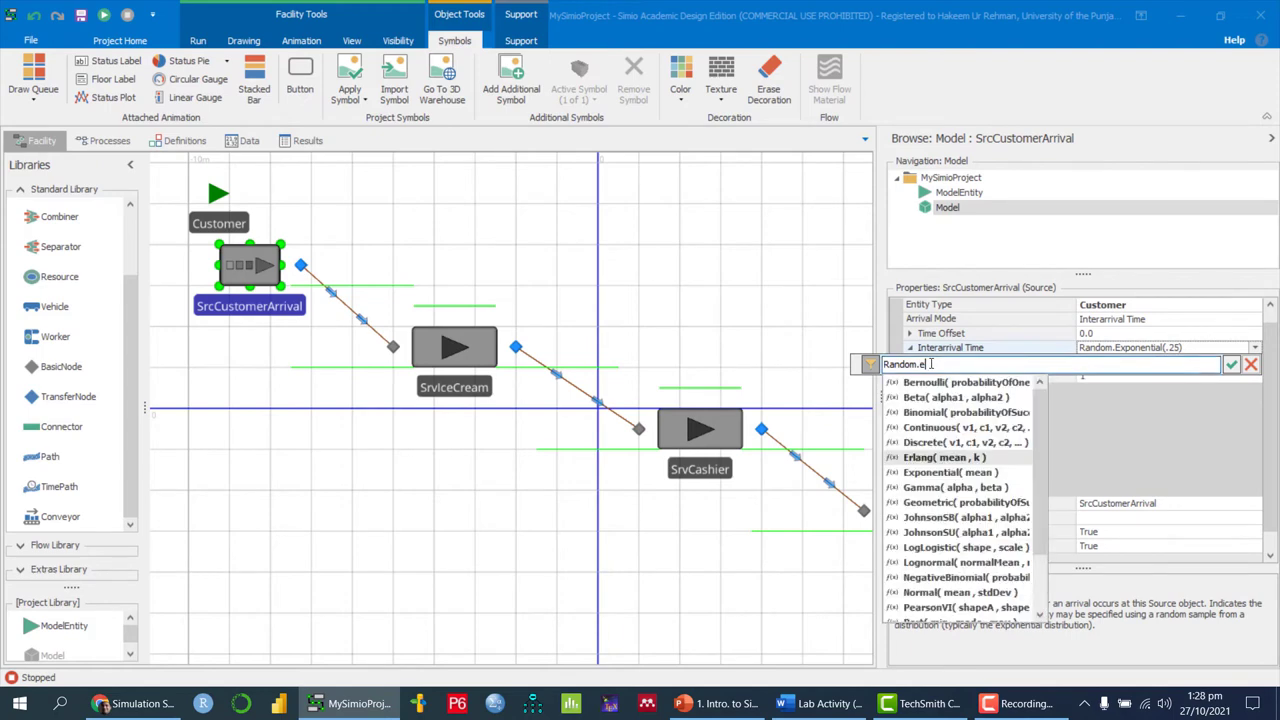
double_click(943, 474)
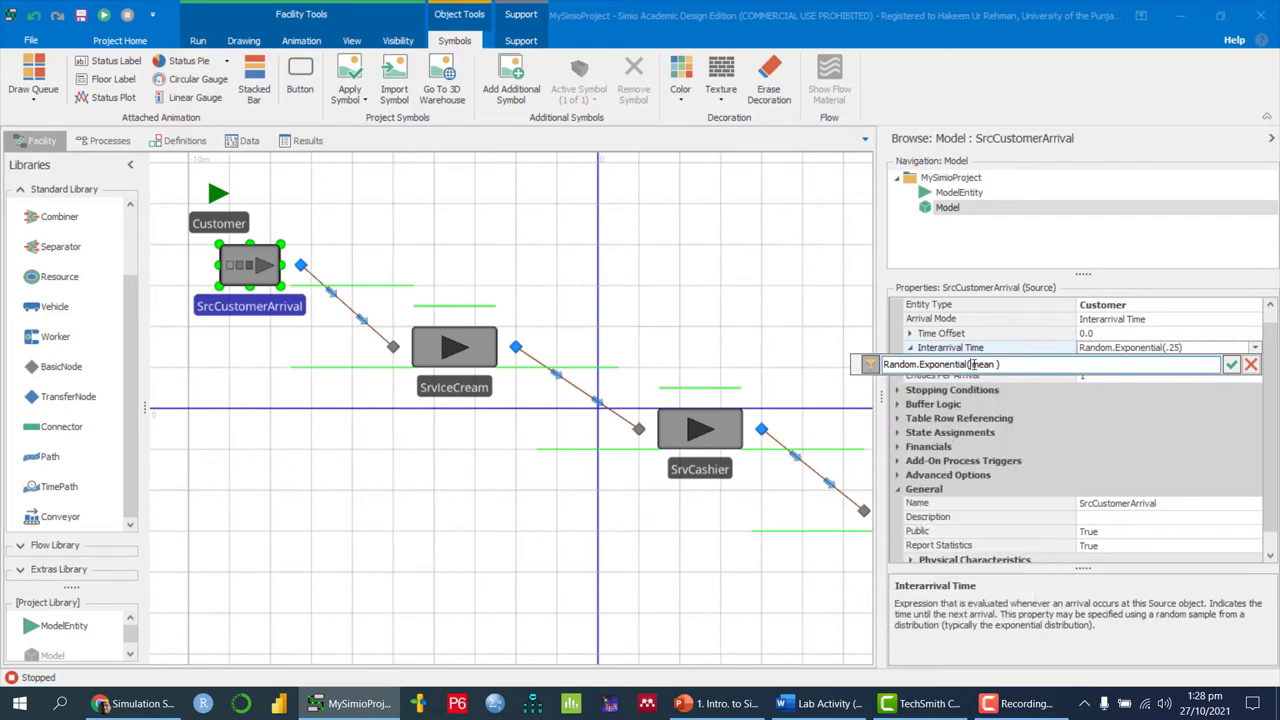
drag(969, 364, 992, 361)
text(0.55)
click(1233, 367)
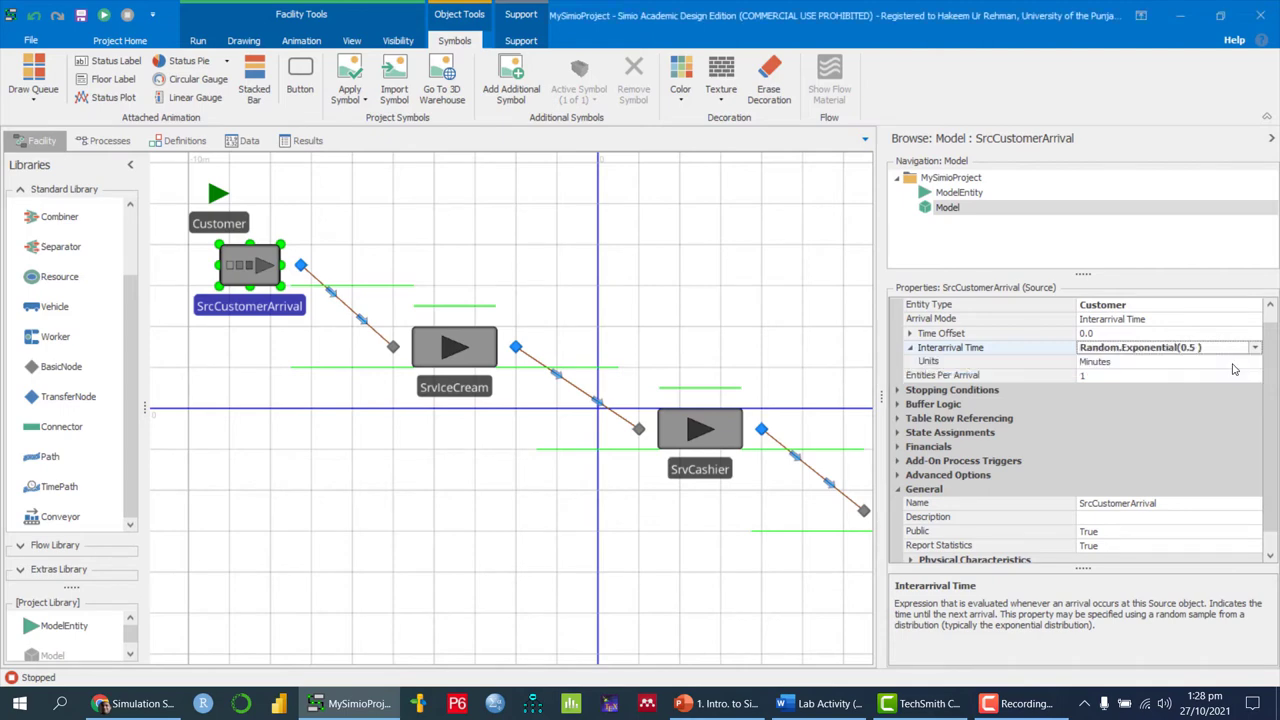
Step: Choose Minutes as the units for the interarrival time of SrcCustomerArrival
click(1139, 364)
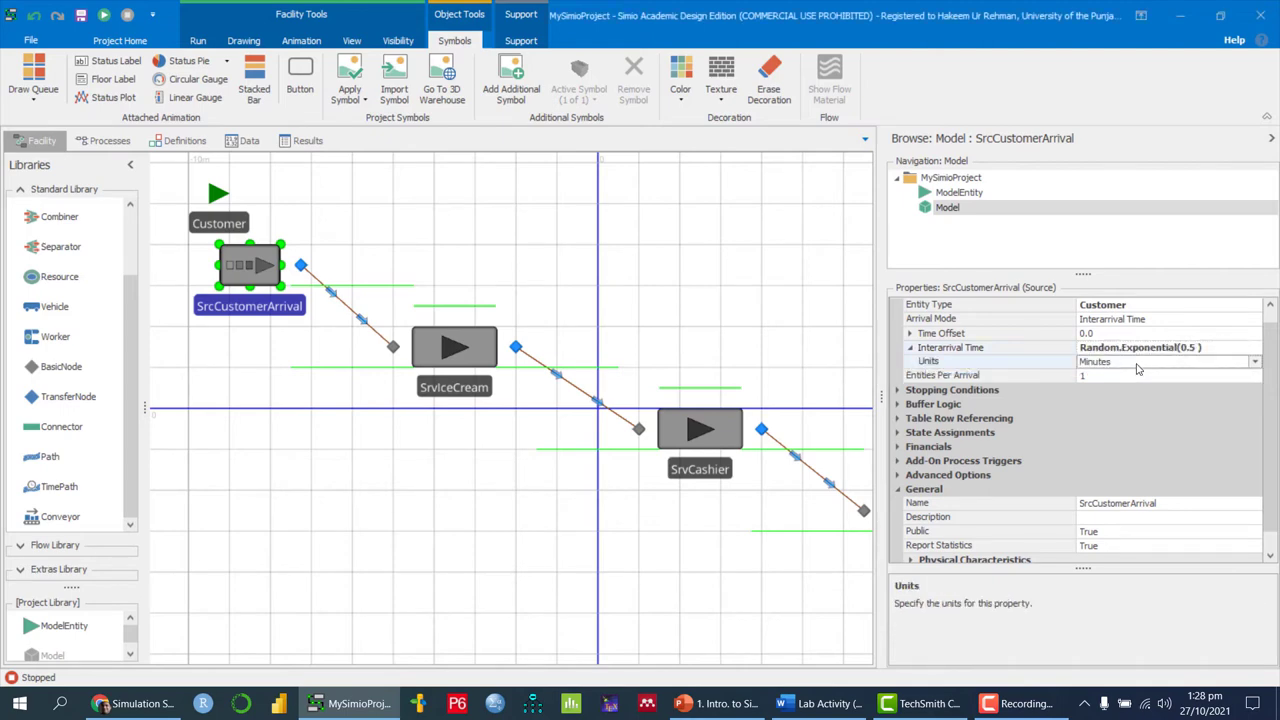
click(1254, 364)
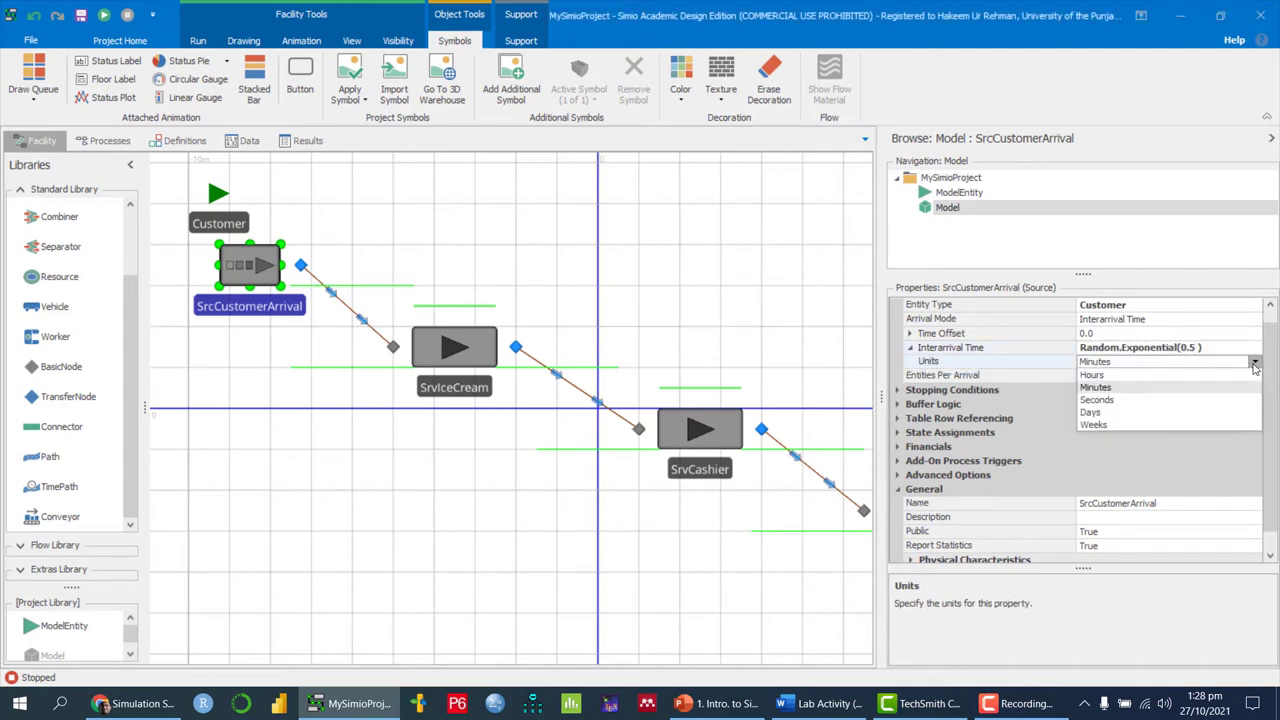
click(1096, 388)
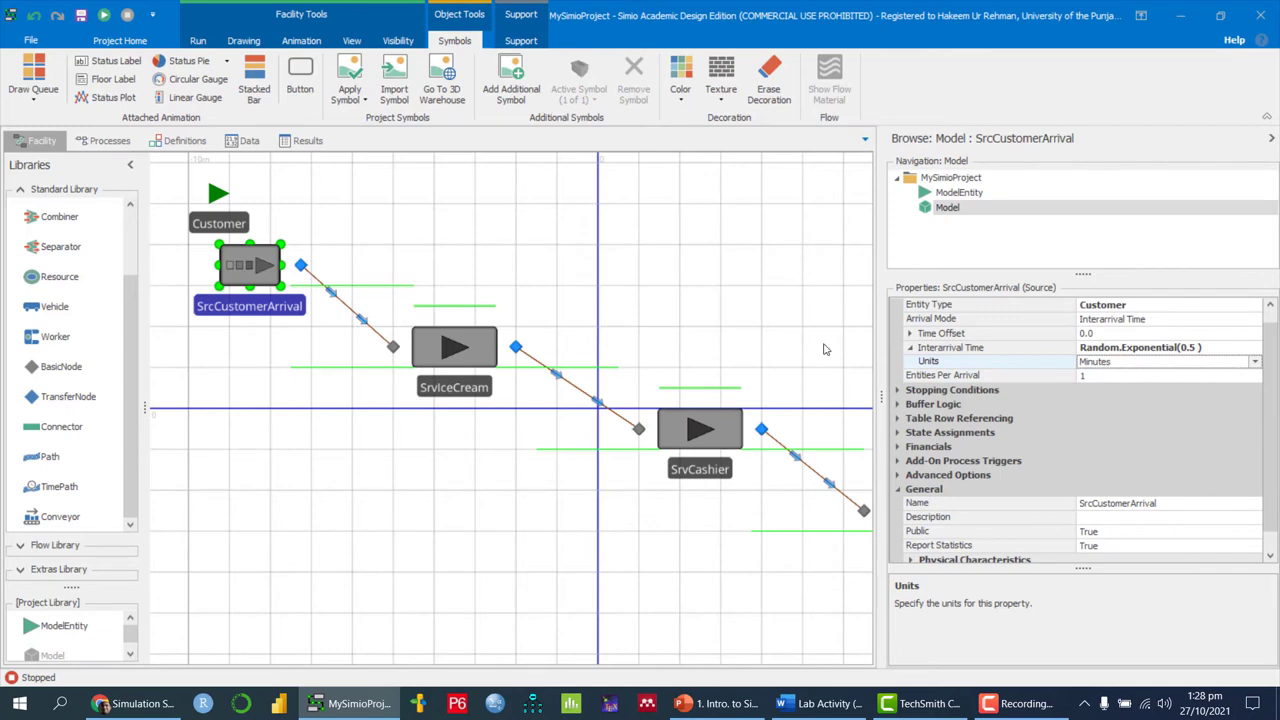
Step: Set the Travel Time of the TimePath between SrcCustomerArrival and SrvIceCream to 15, following the Word problem document
click(343, 309)
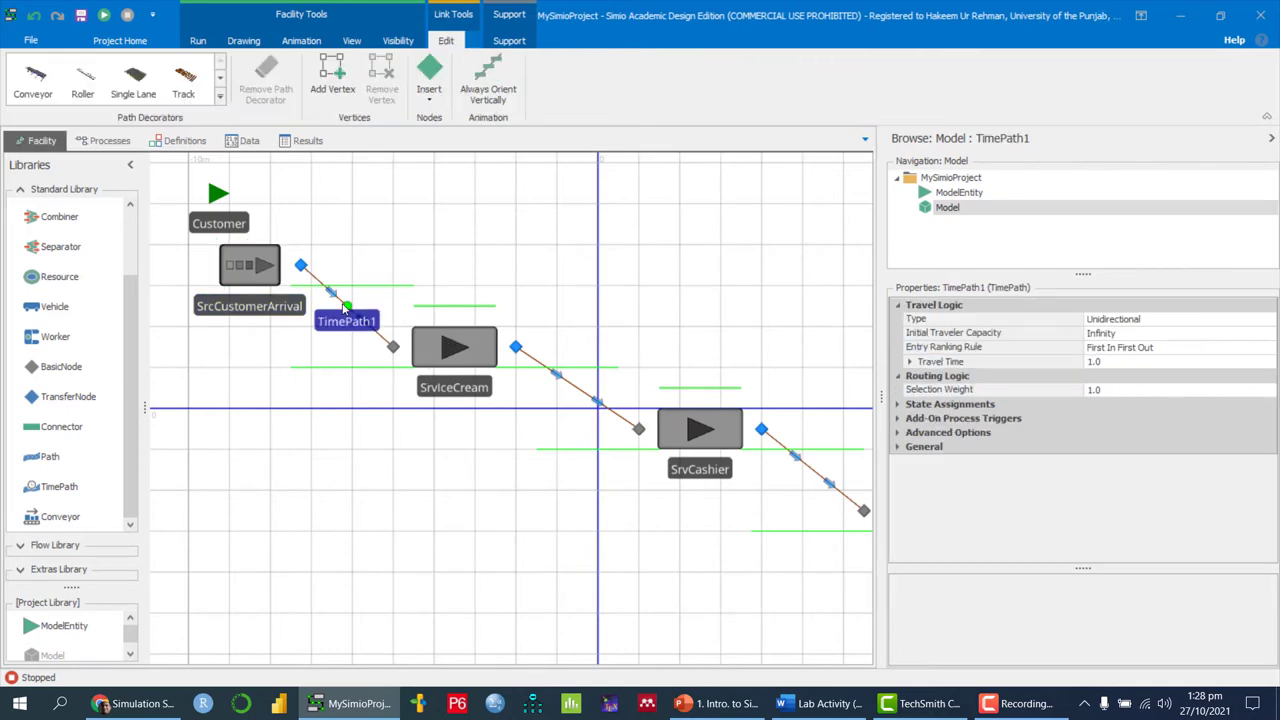
click(820, 703)
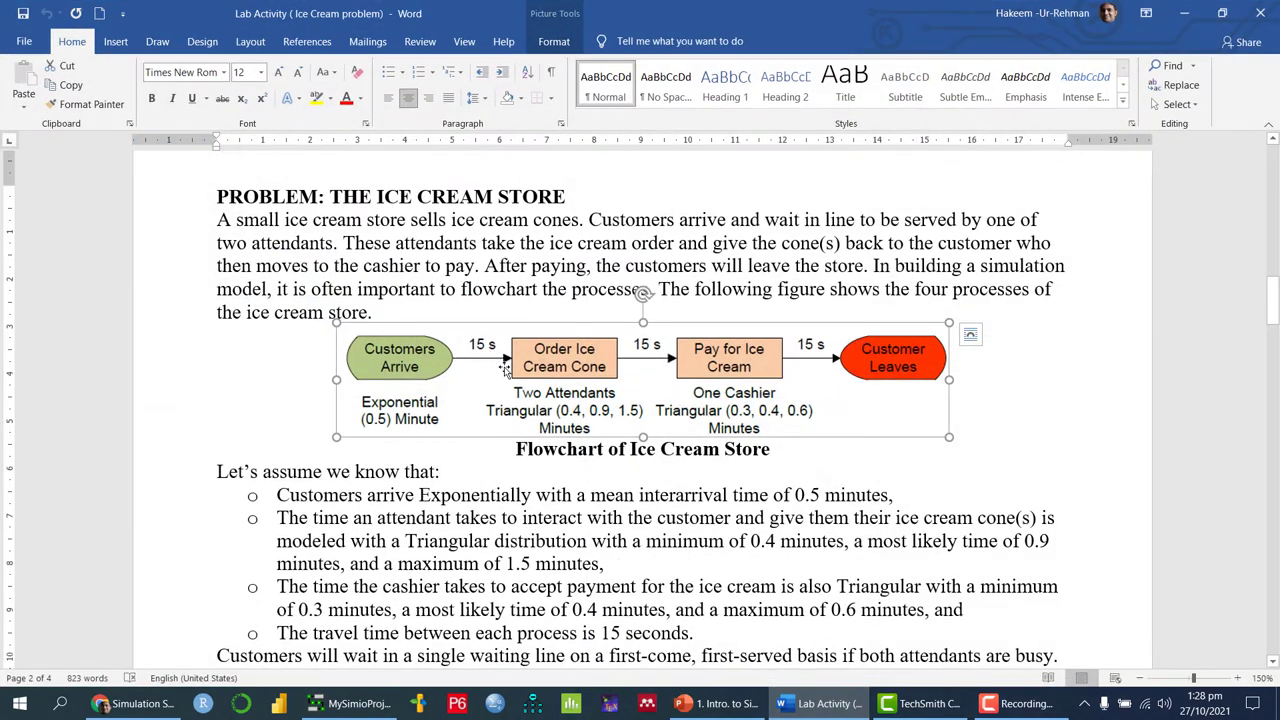
click(832, 708)
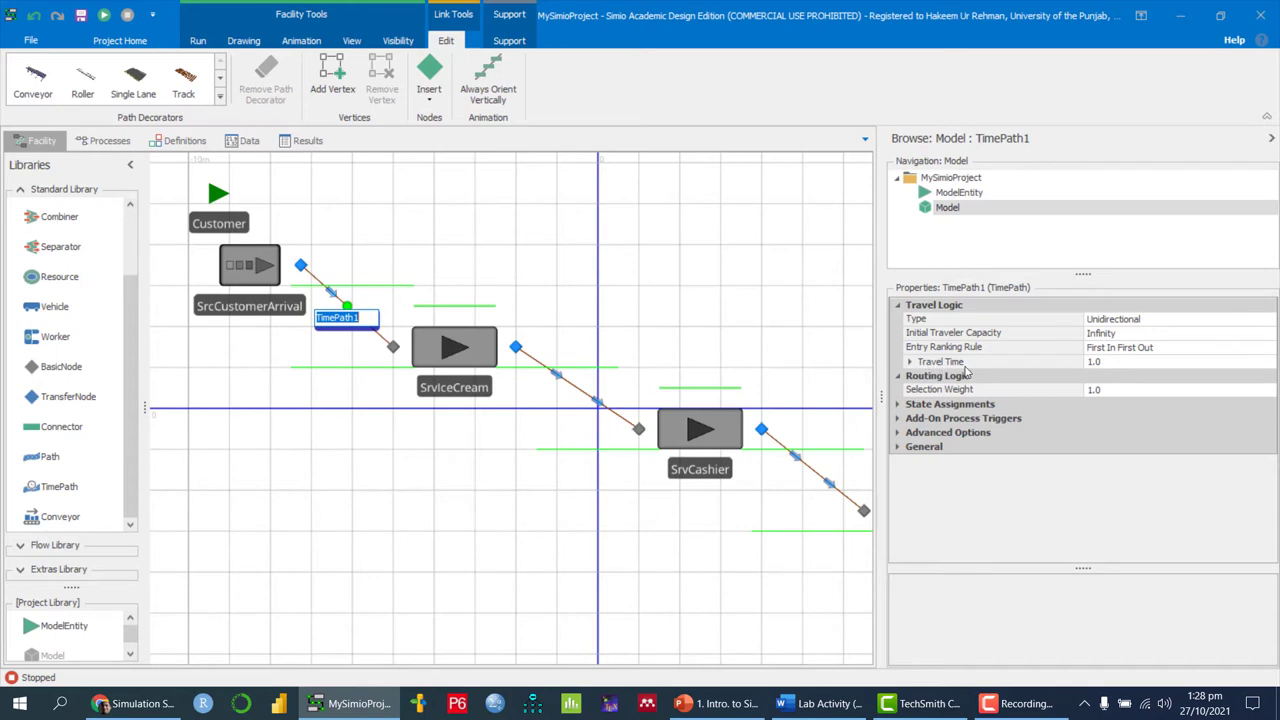
click(1124, 364)
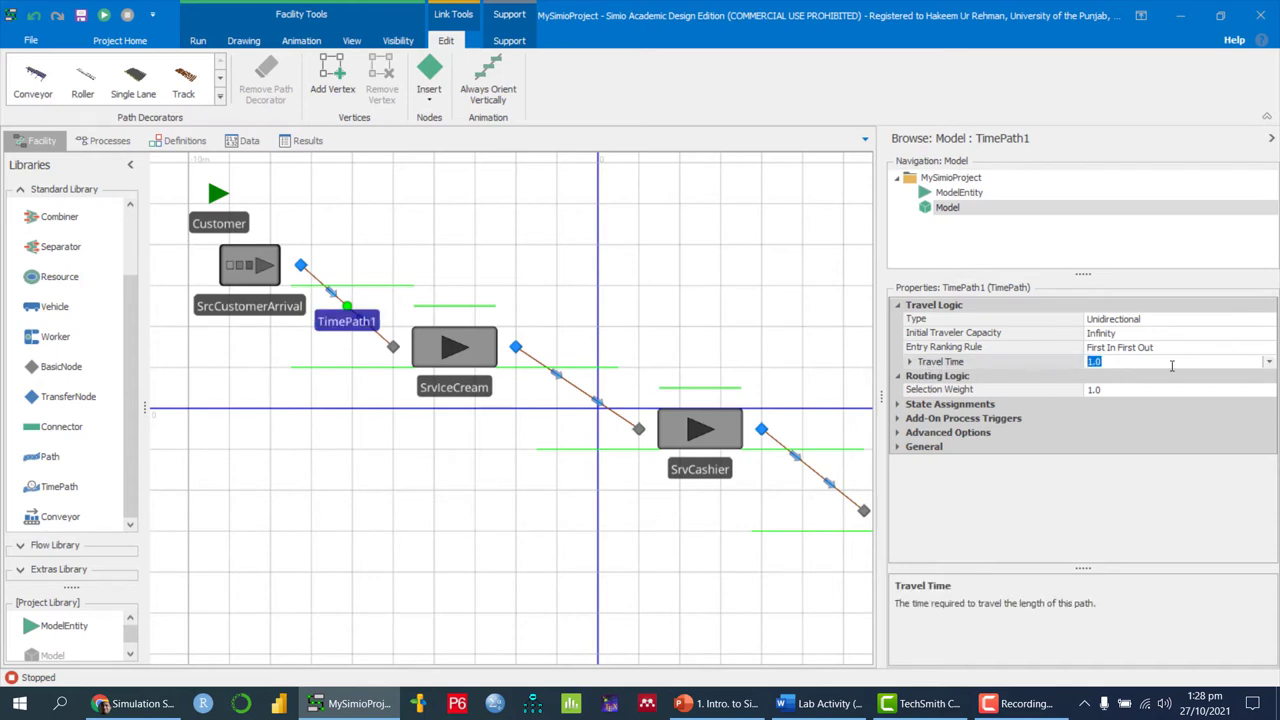
text(15)
key(Return)
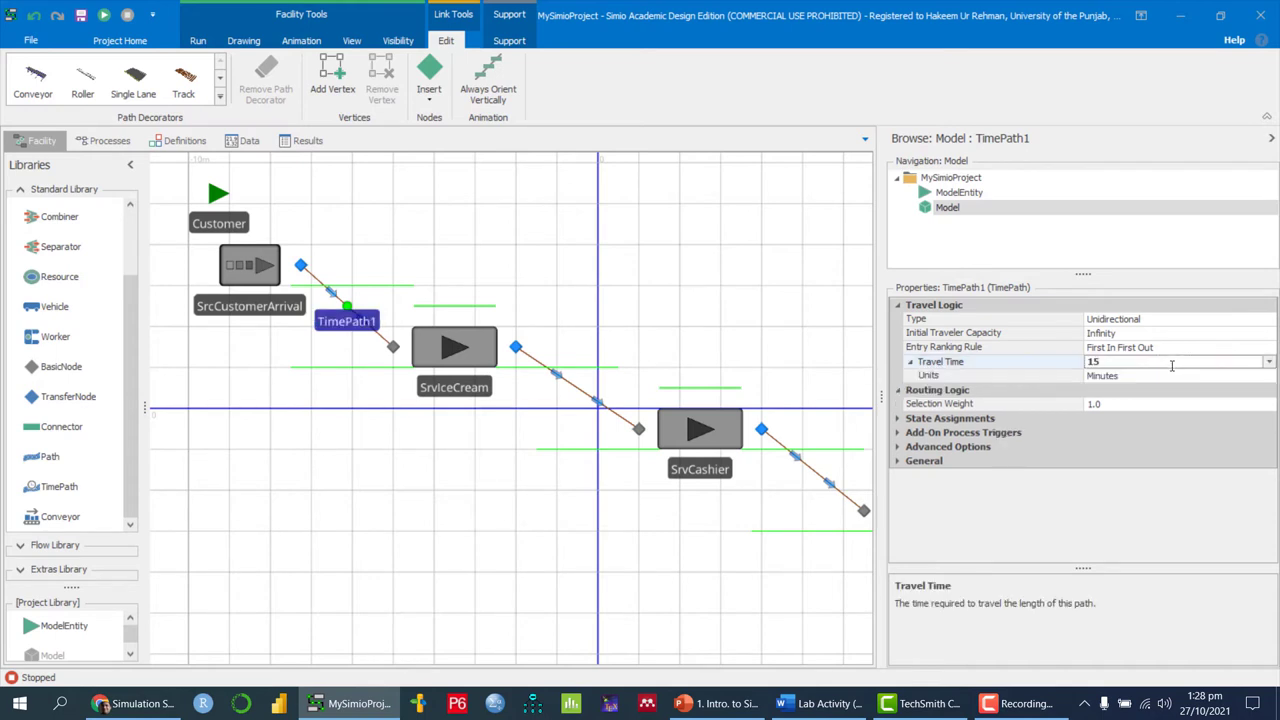
Step: Set the Travel Time units of the TimePath between SrcCustomerArrival and SrvIceCream to Seconds
click(1137, 376)
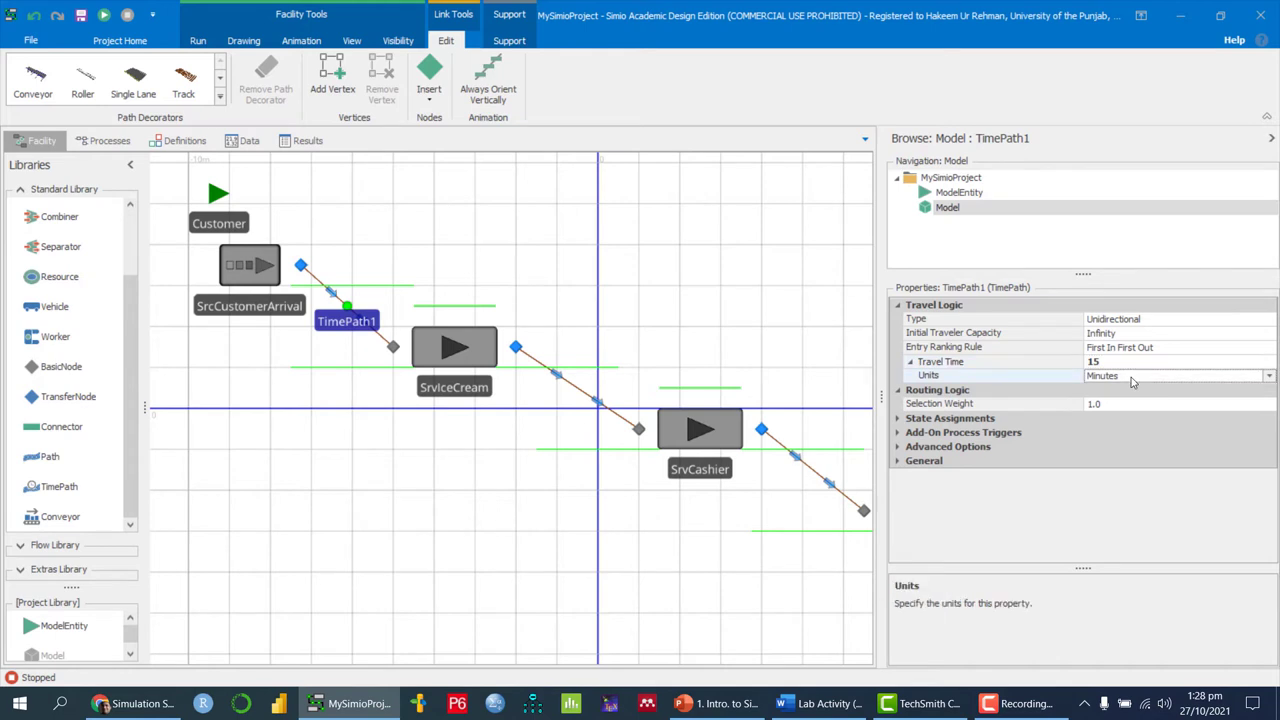
click(1270, 376)
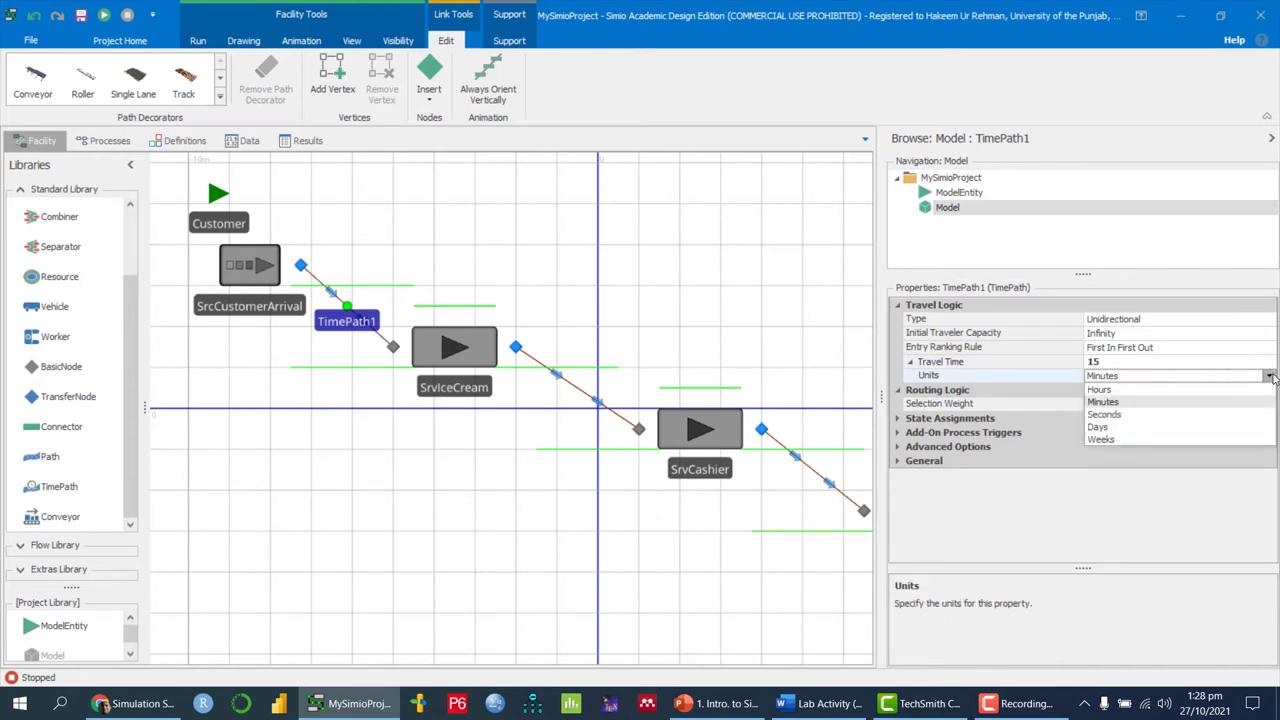
click(1122, 416)
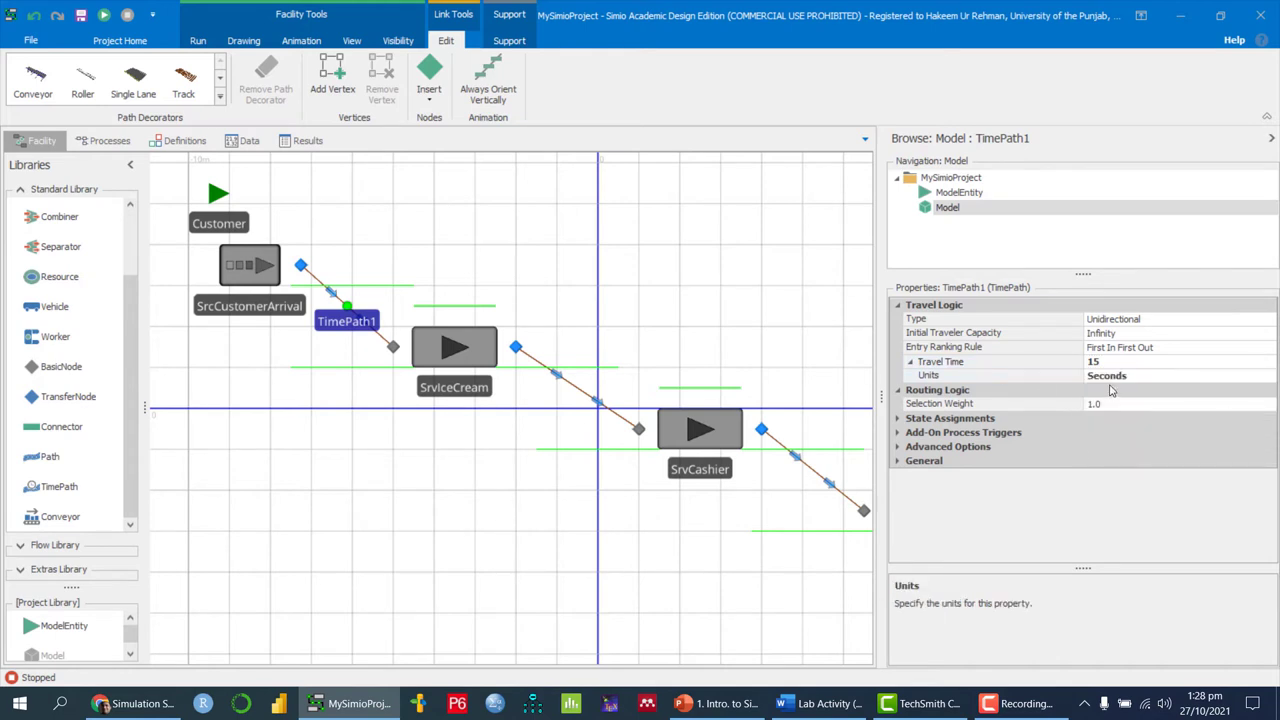
Step: Check the number of attendants in the Word problem document, and set the Initial Capacity of SrvIceCream in Simio to 2
click(828, 704)
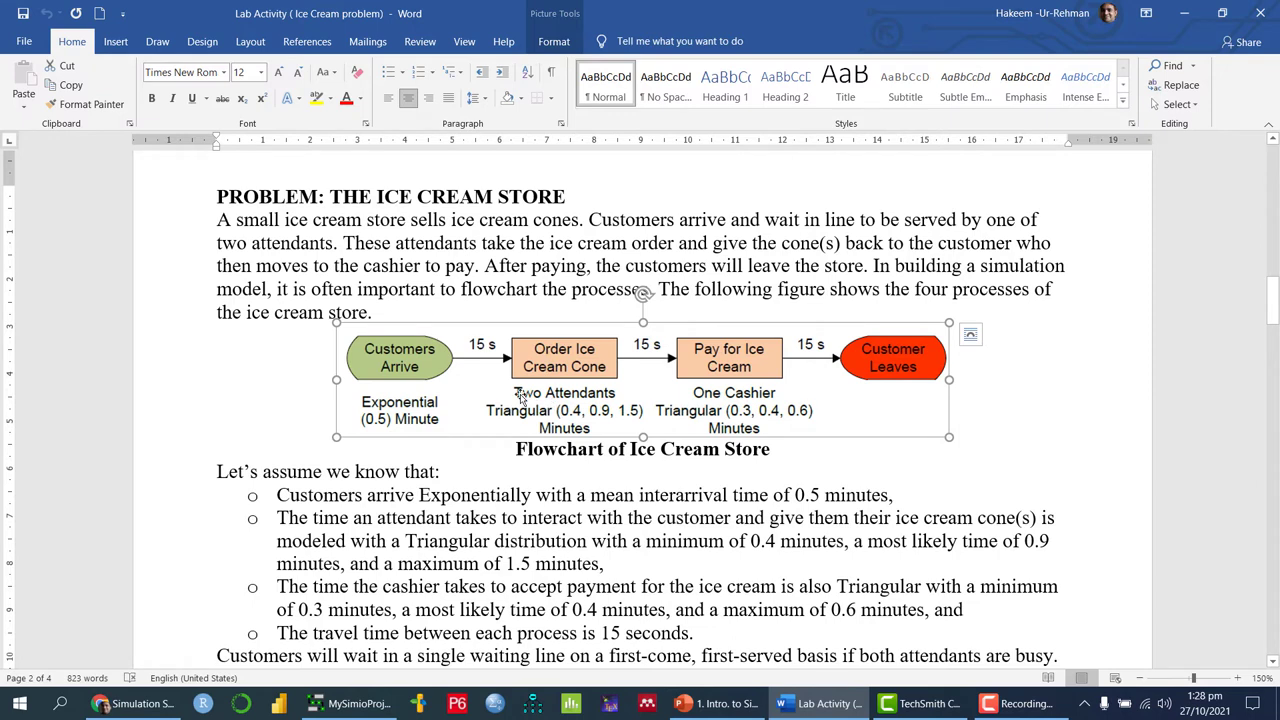
key(alt+Tab)
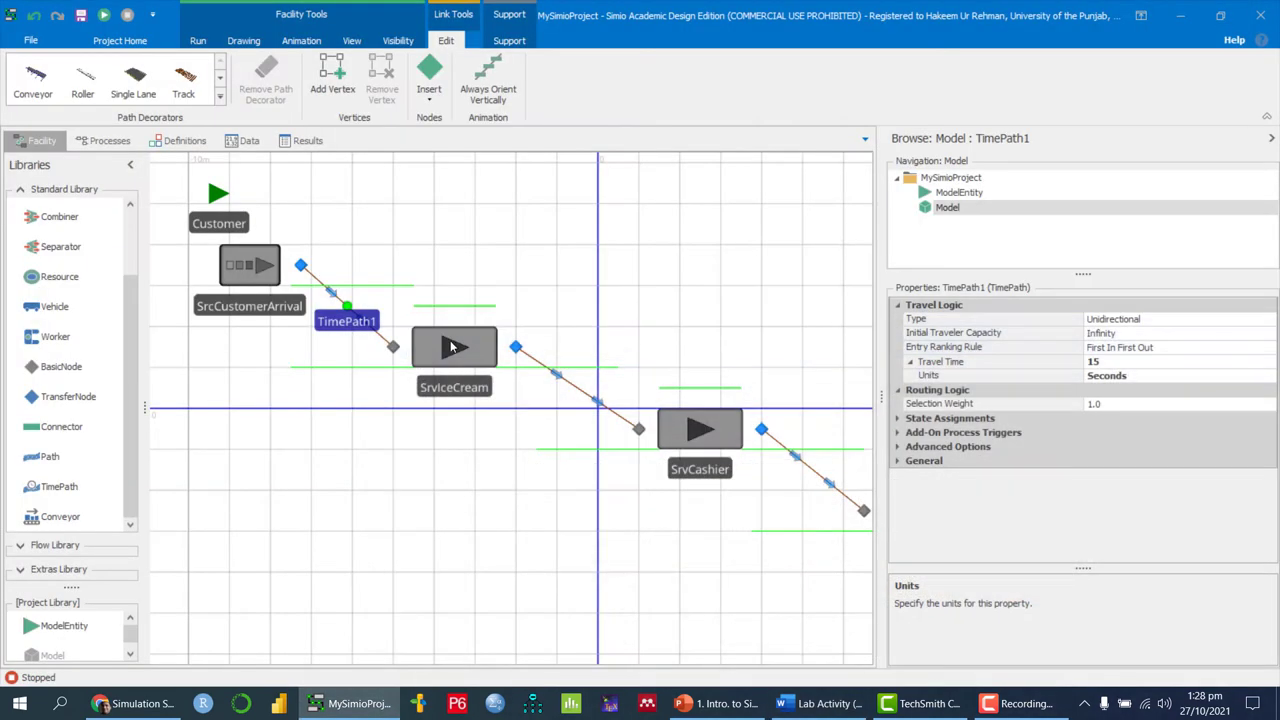
click(452, 347)
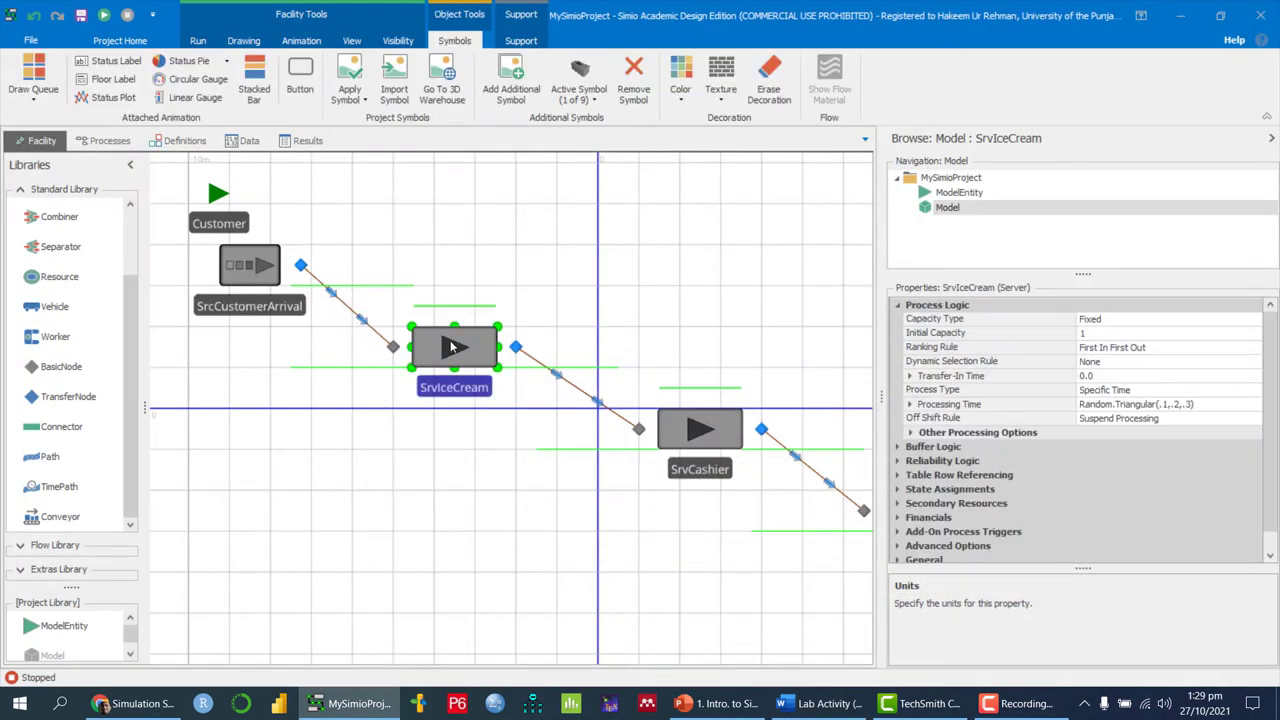
key(alt+Tab)
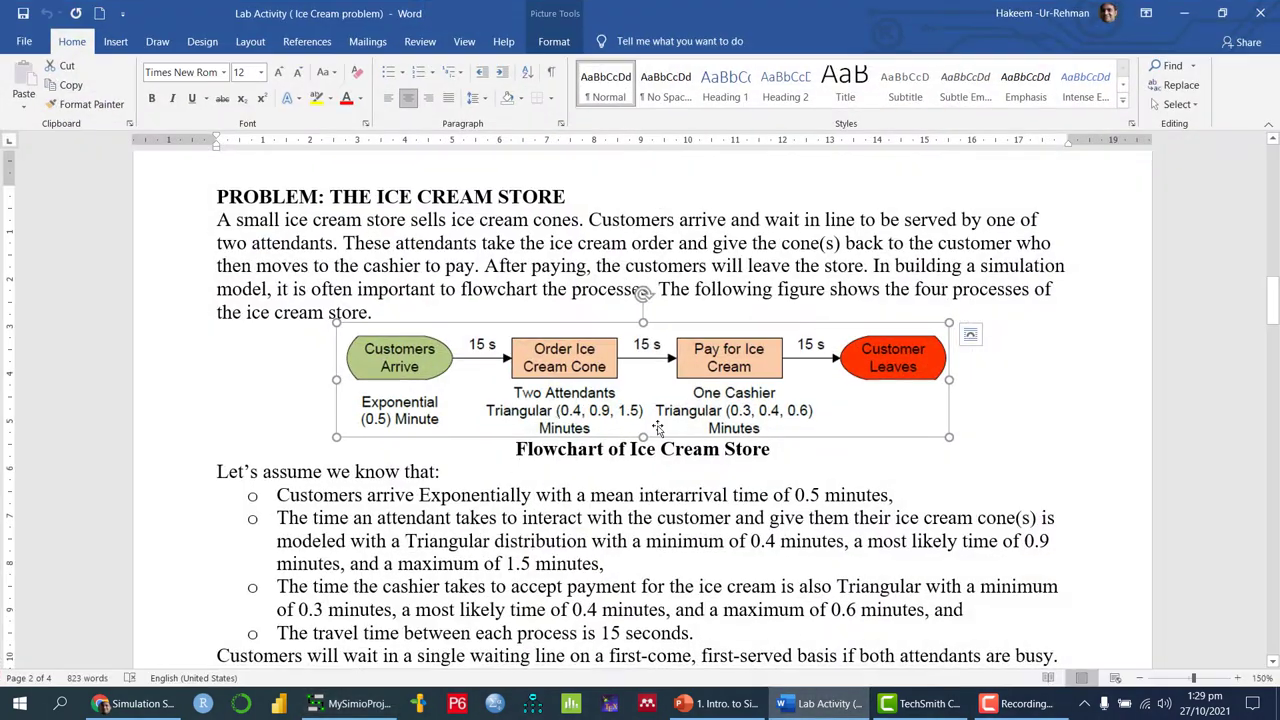
key(alt+Tab)
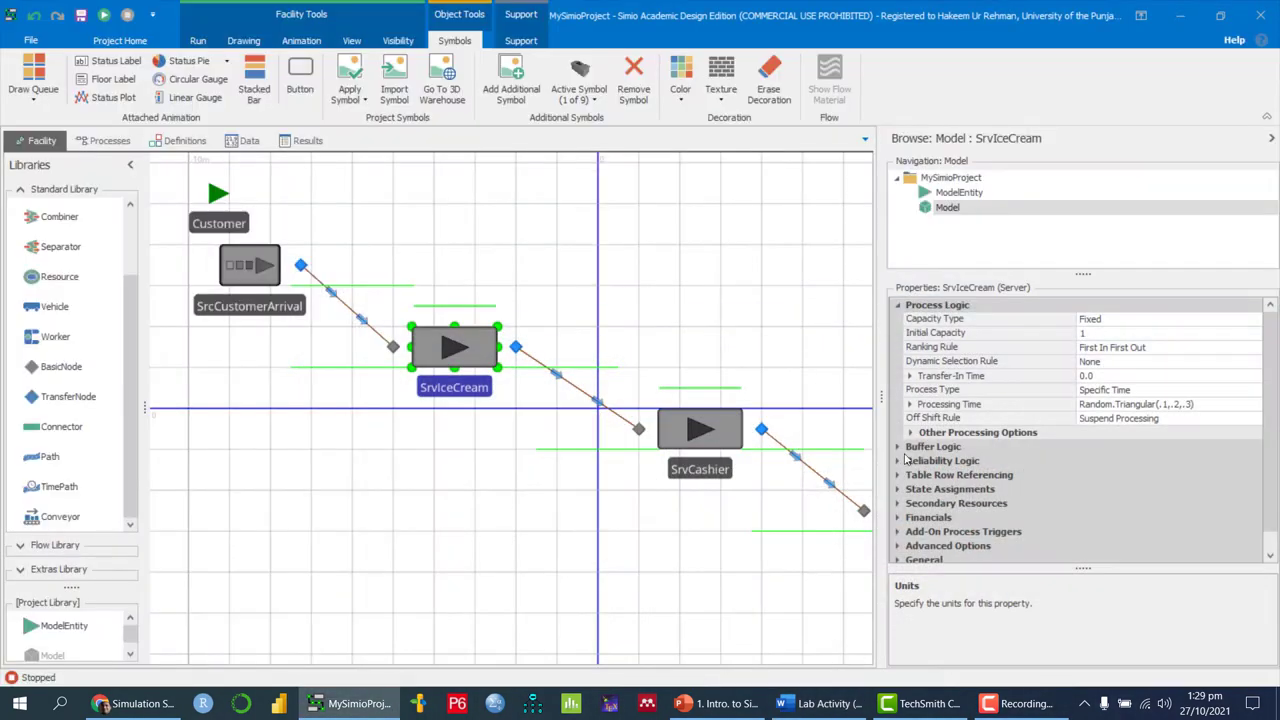
click(1105, 334)
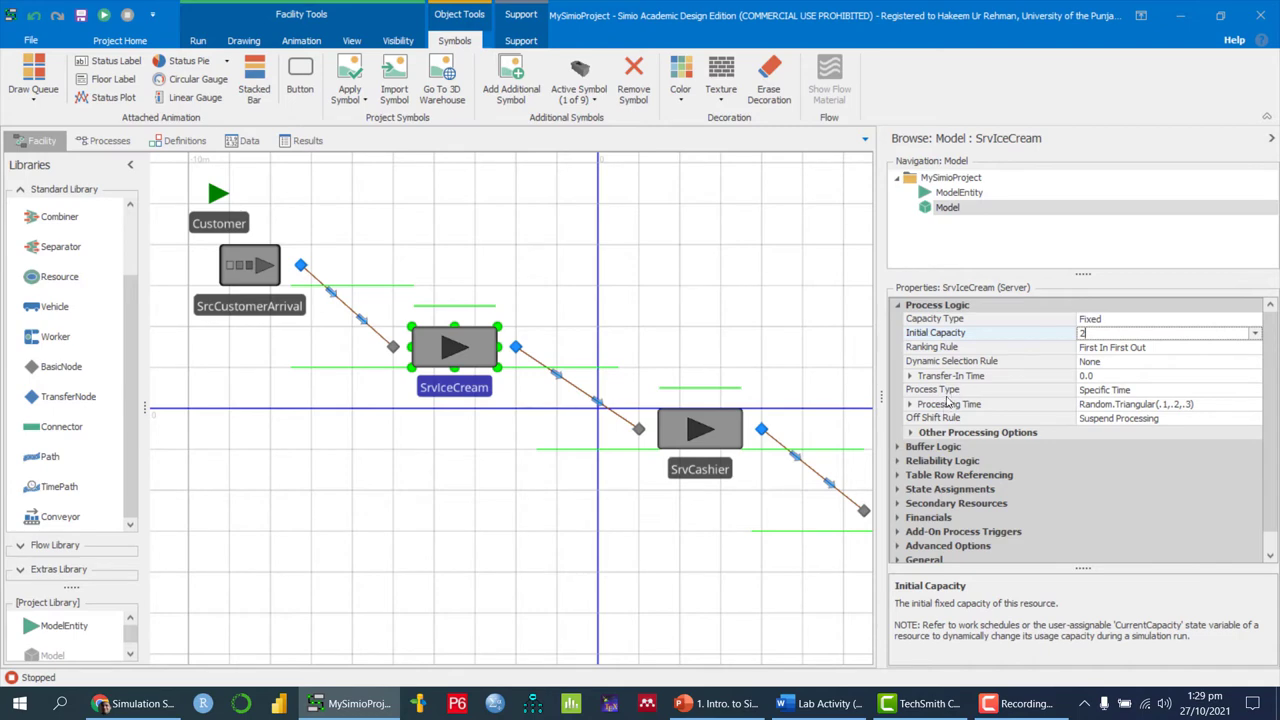
Step: Enter Random.Triangular(0.4,0.9,1.5) as the Processing Time expression of SrvIceCream, picking the Triangular suggestion and taking its parameters from the Word problem document
click(1162, 404)
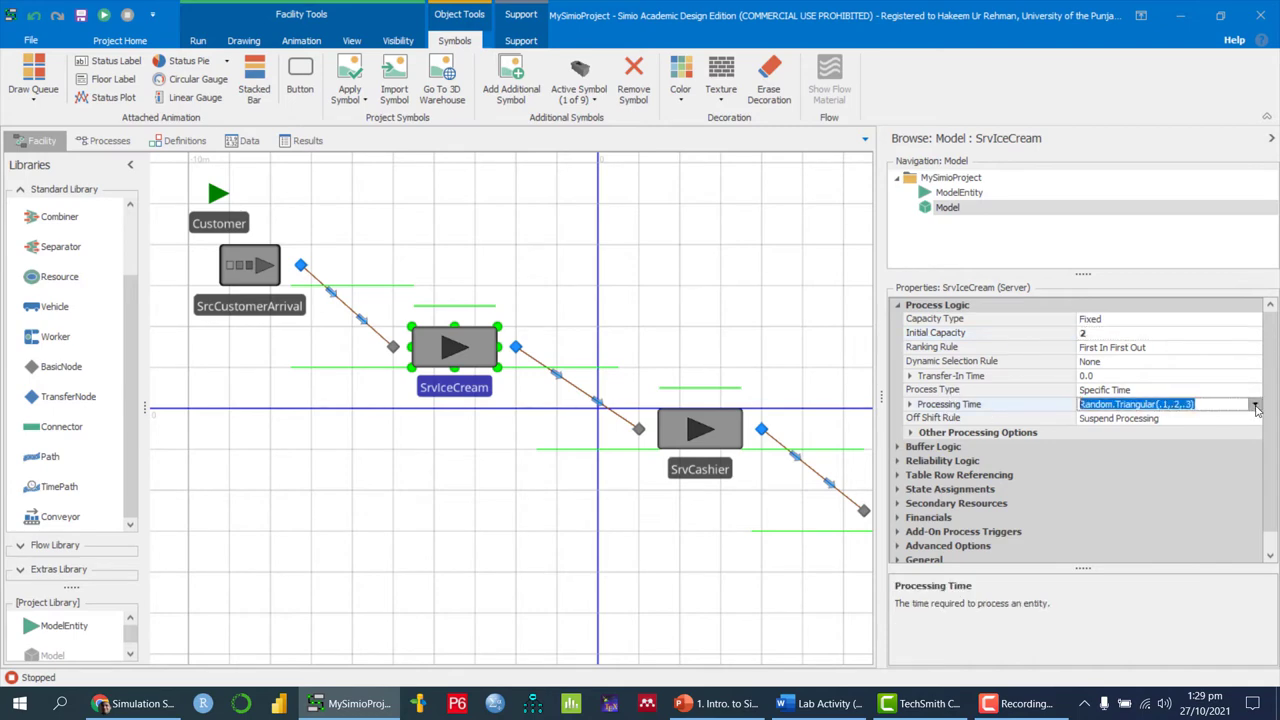
click(1255, 406)
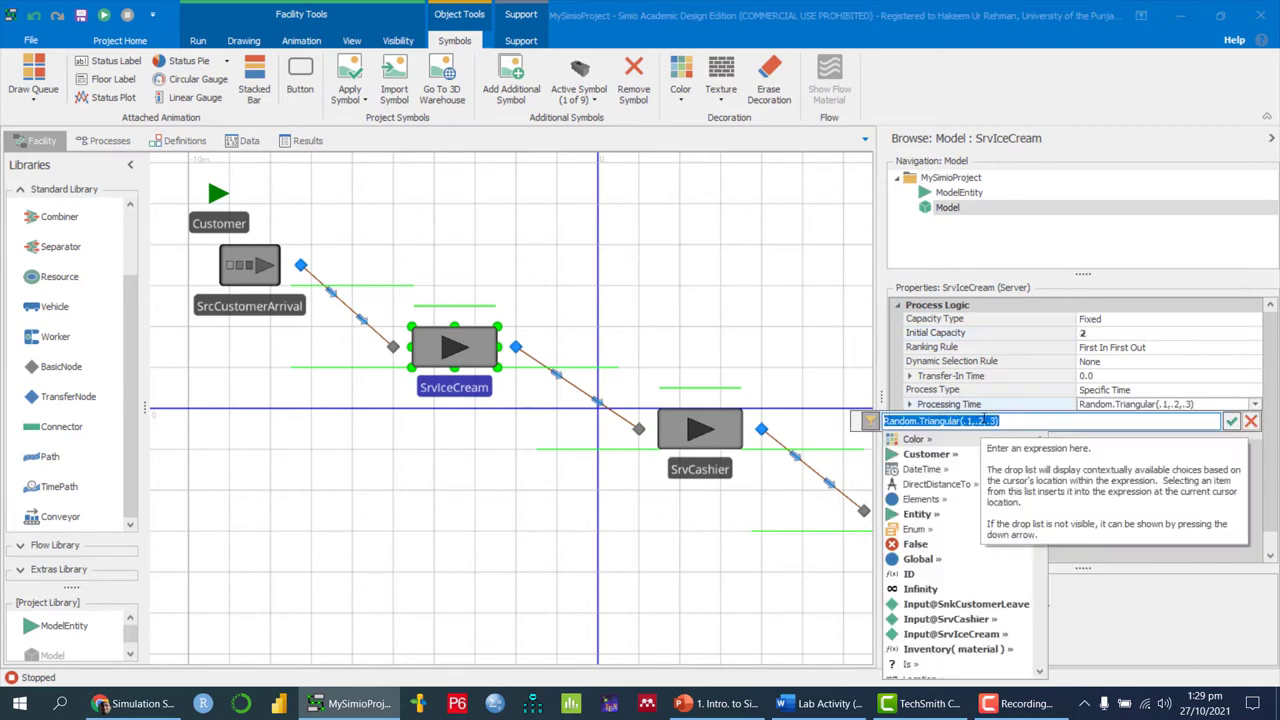
text(random.tri)
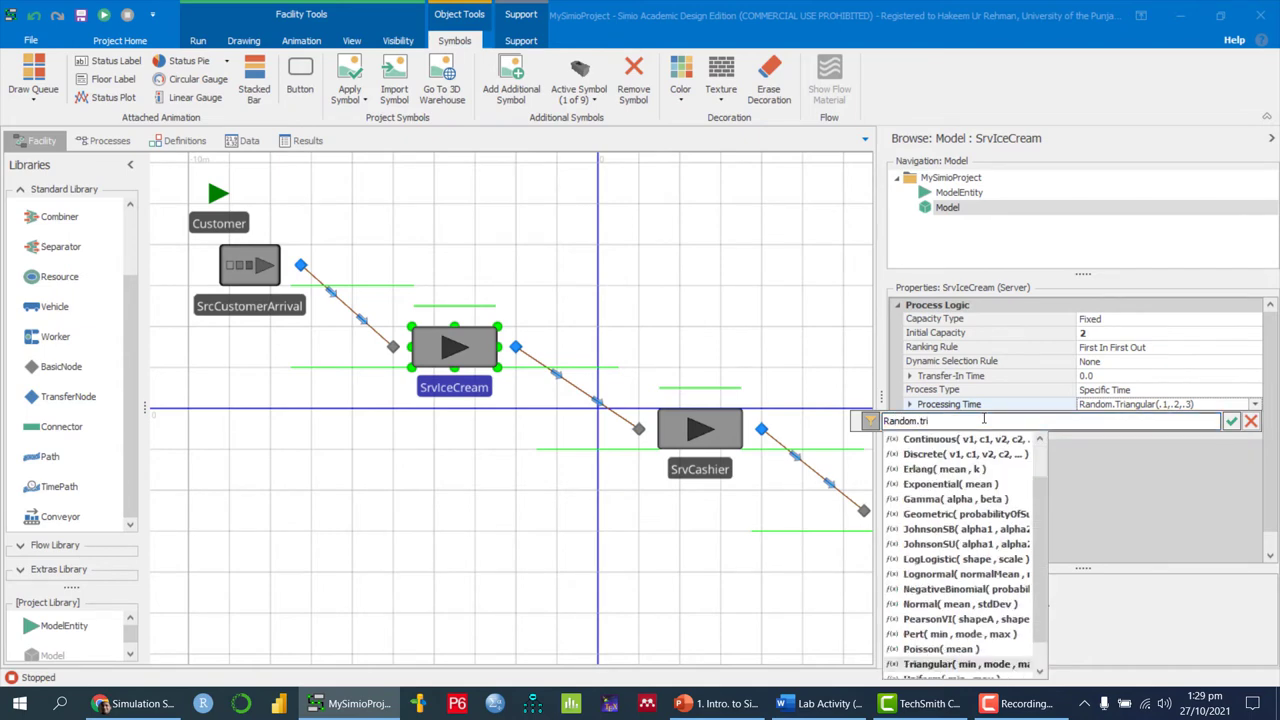
click(972, 665)
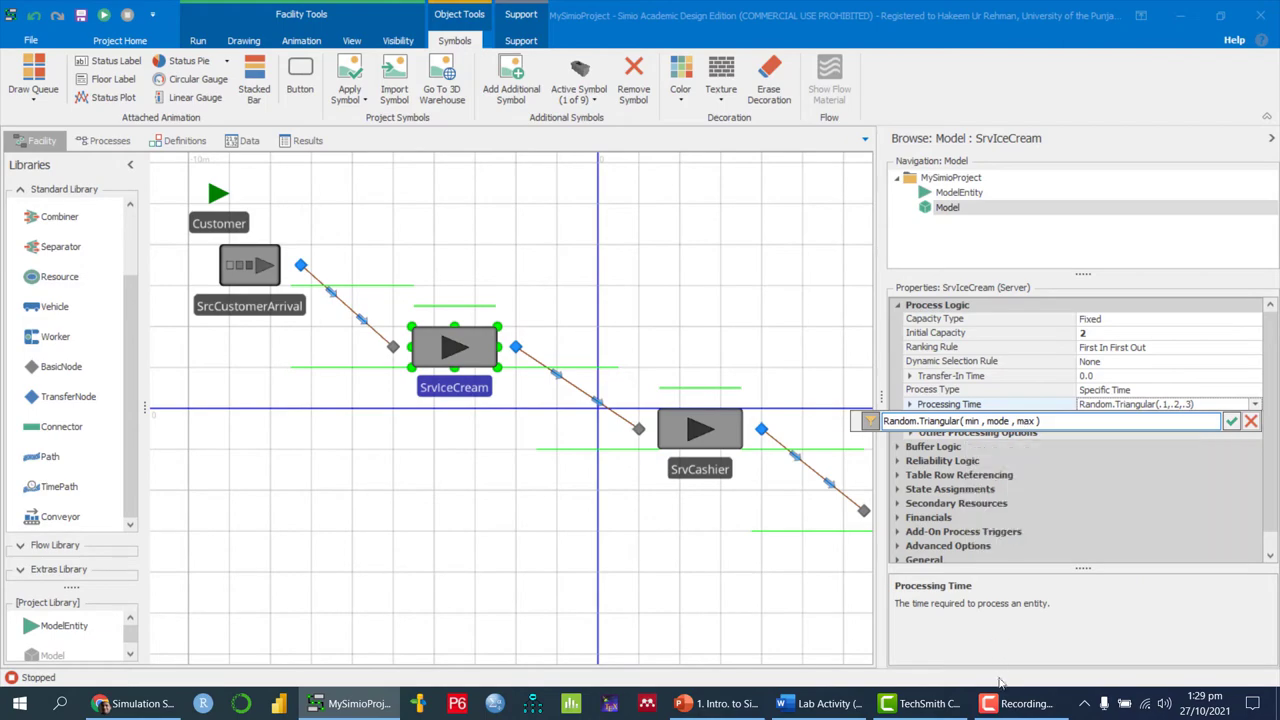
click(846, 705)
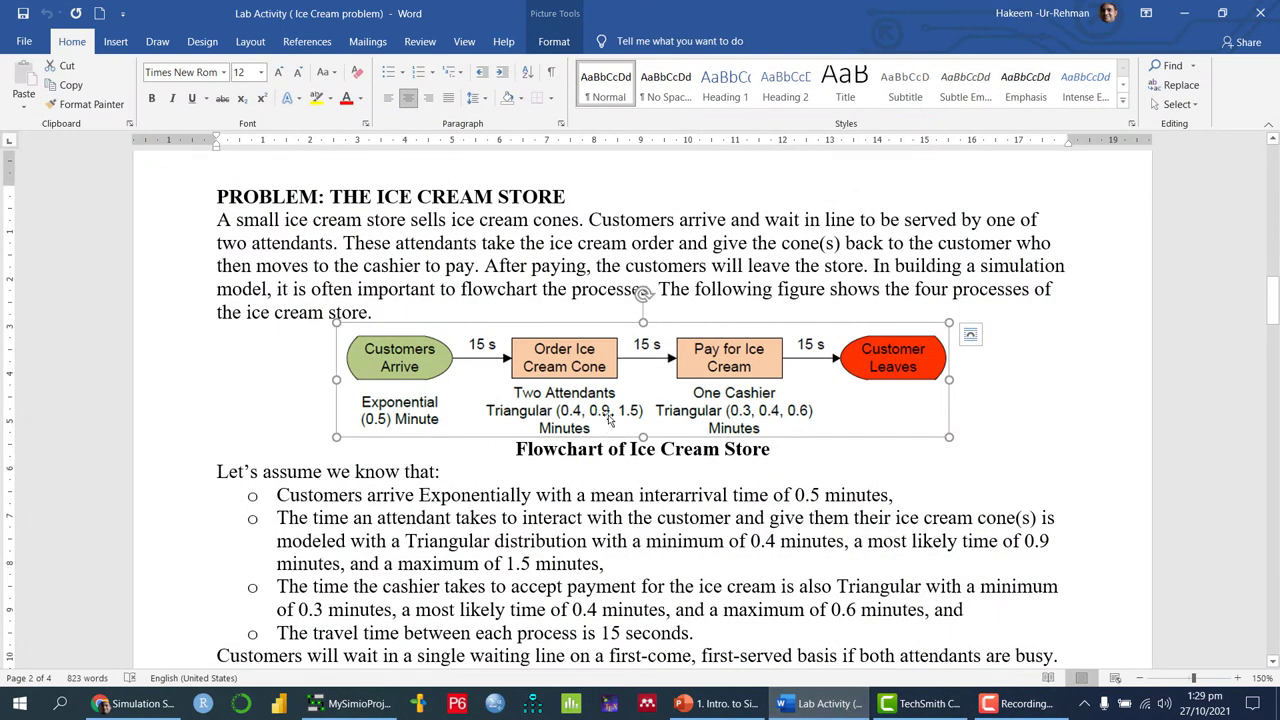
click(818, 702)
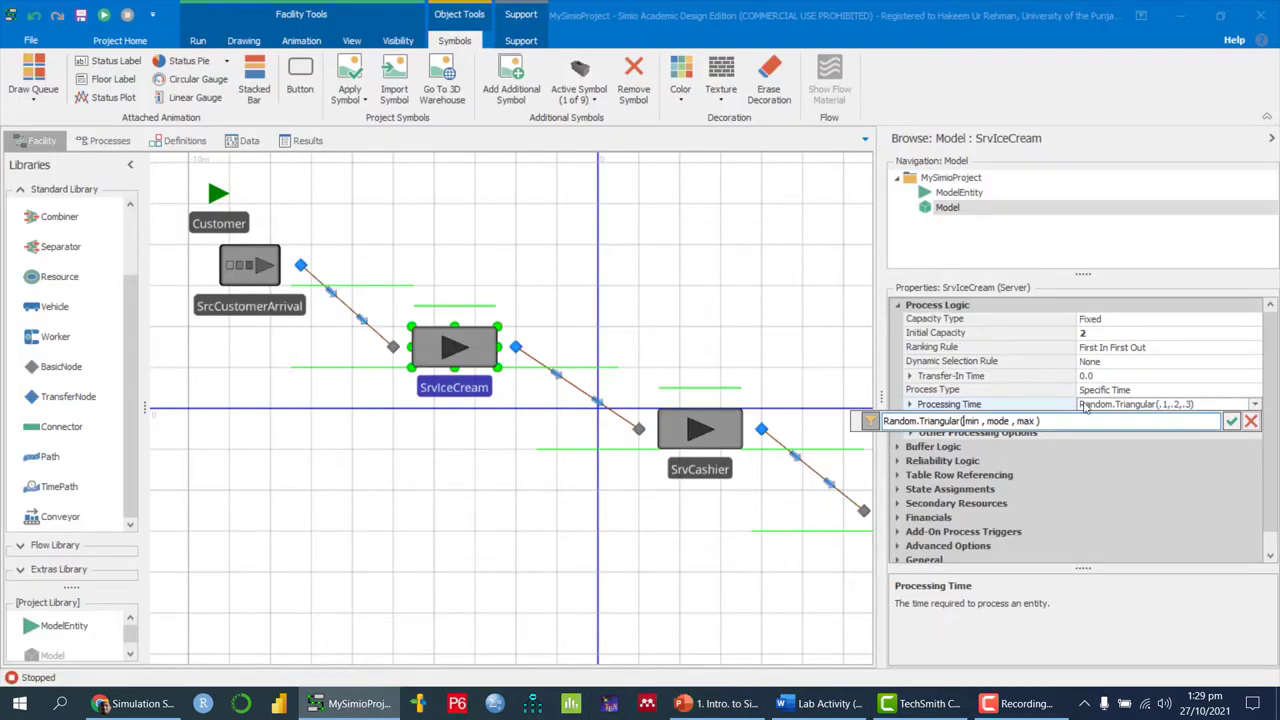
drag(963, 421, 1032, 422)
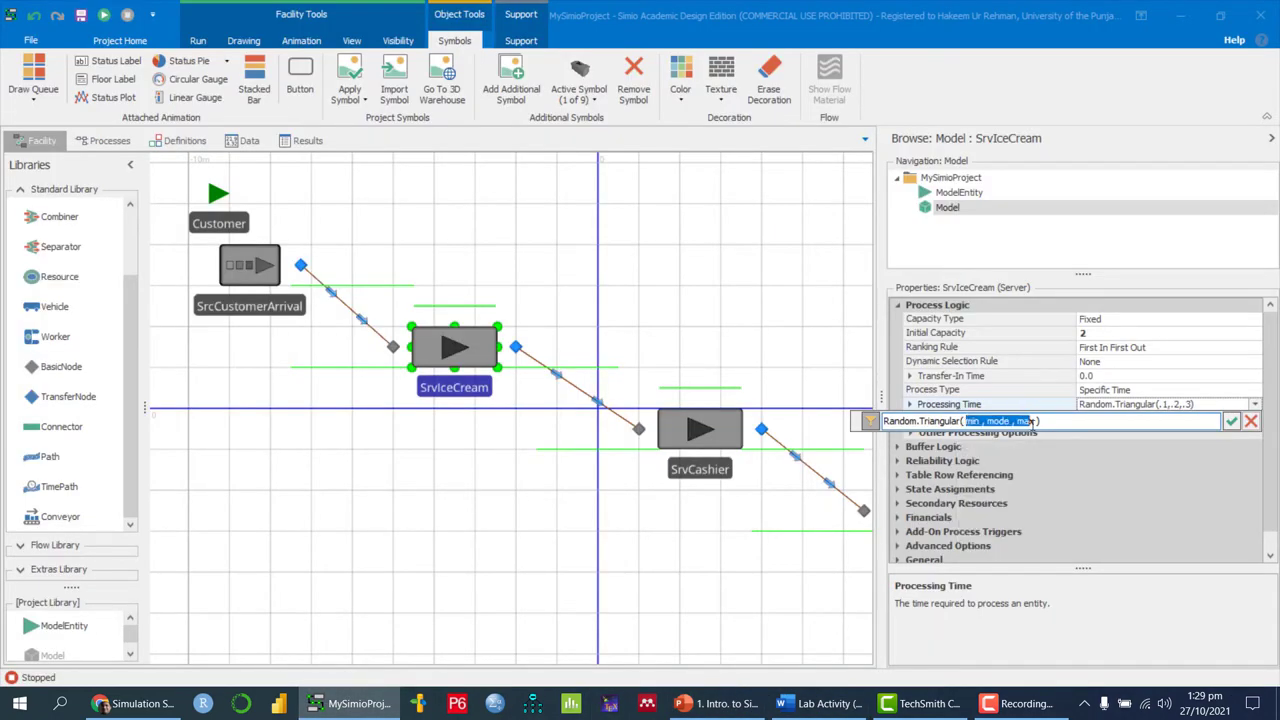
text(0.4,0.9,1.5)
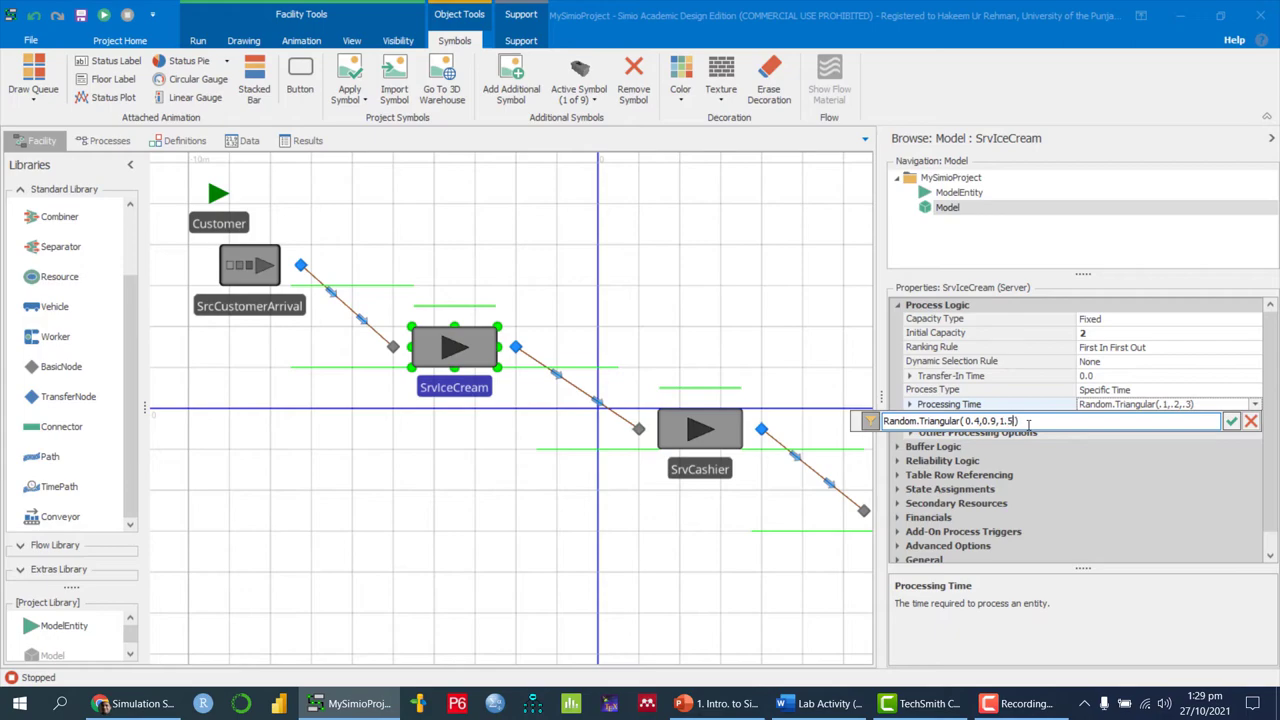
Step: Compare the Processing Time expression of SrvIceCream with the Word flowchart, accept it in Simio, and check its units against the document
click(830, 705)
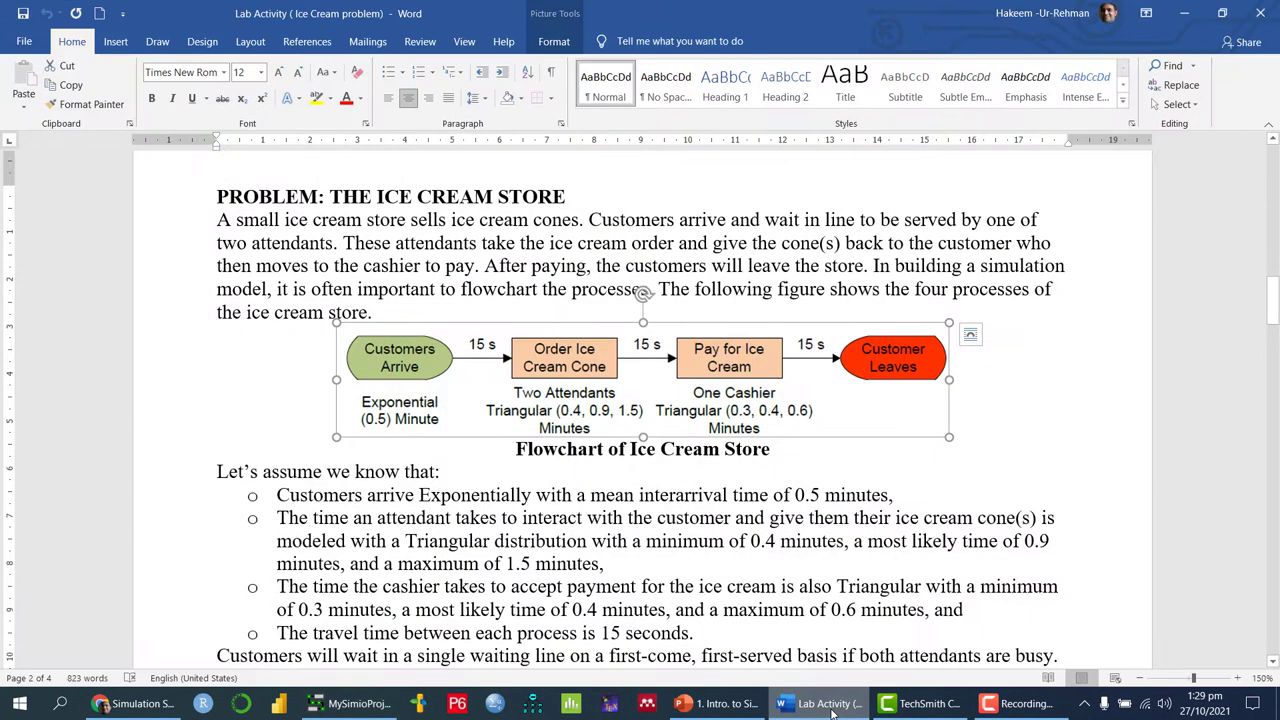
click(830, 707)
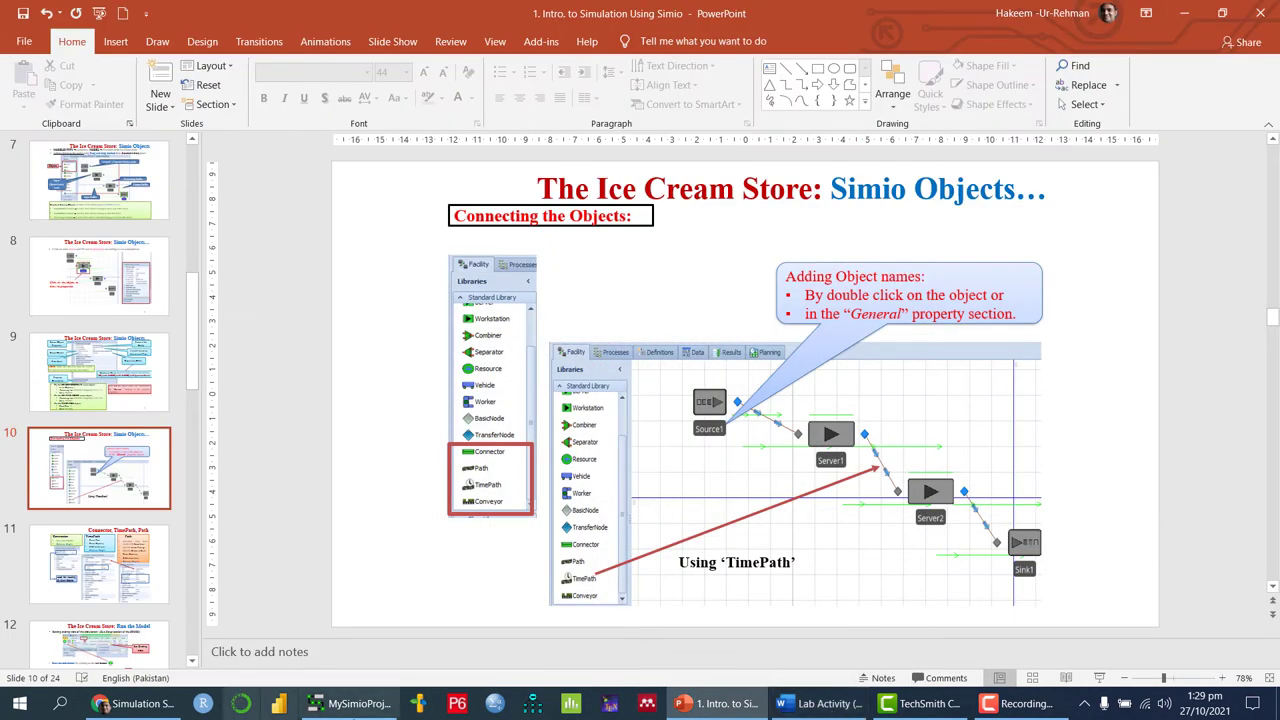
click(355, 706)
click(818, 703)
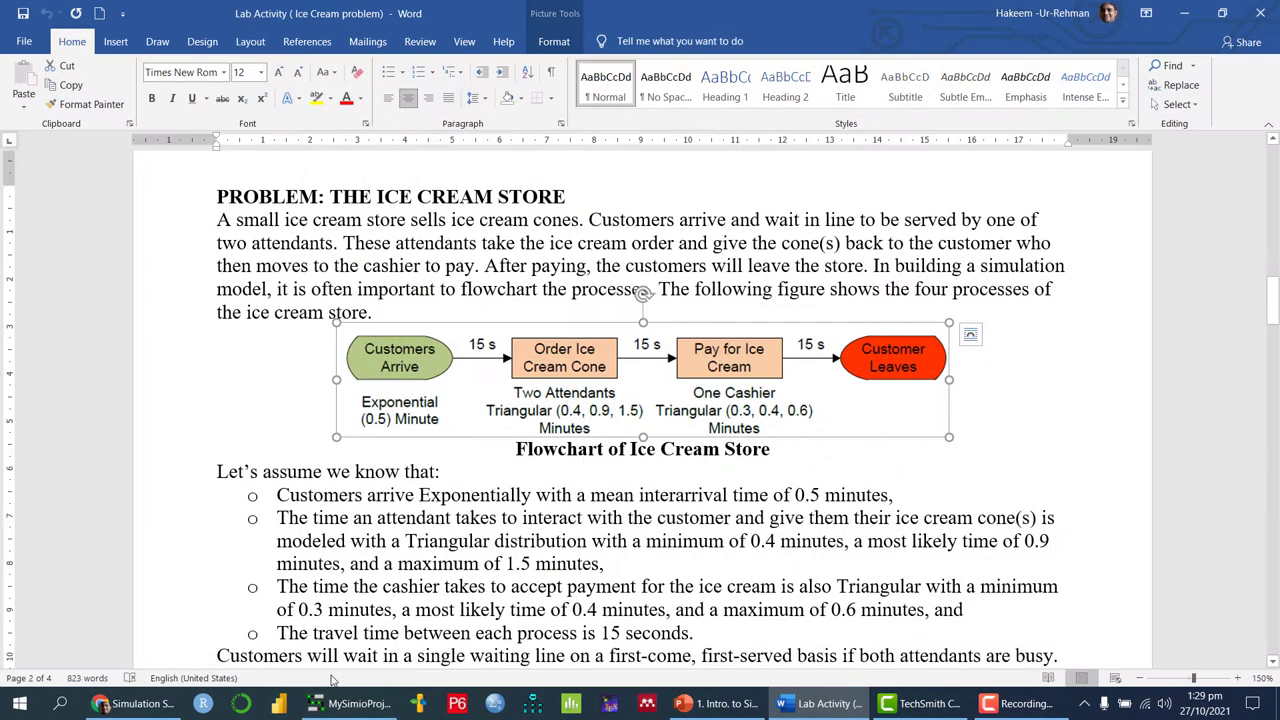
click(345, 705)
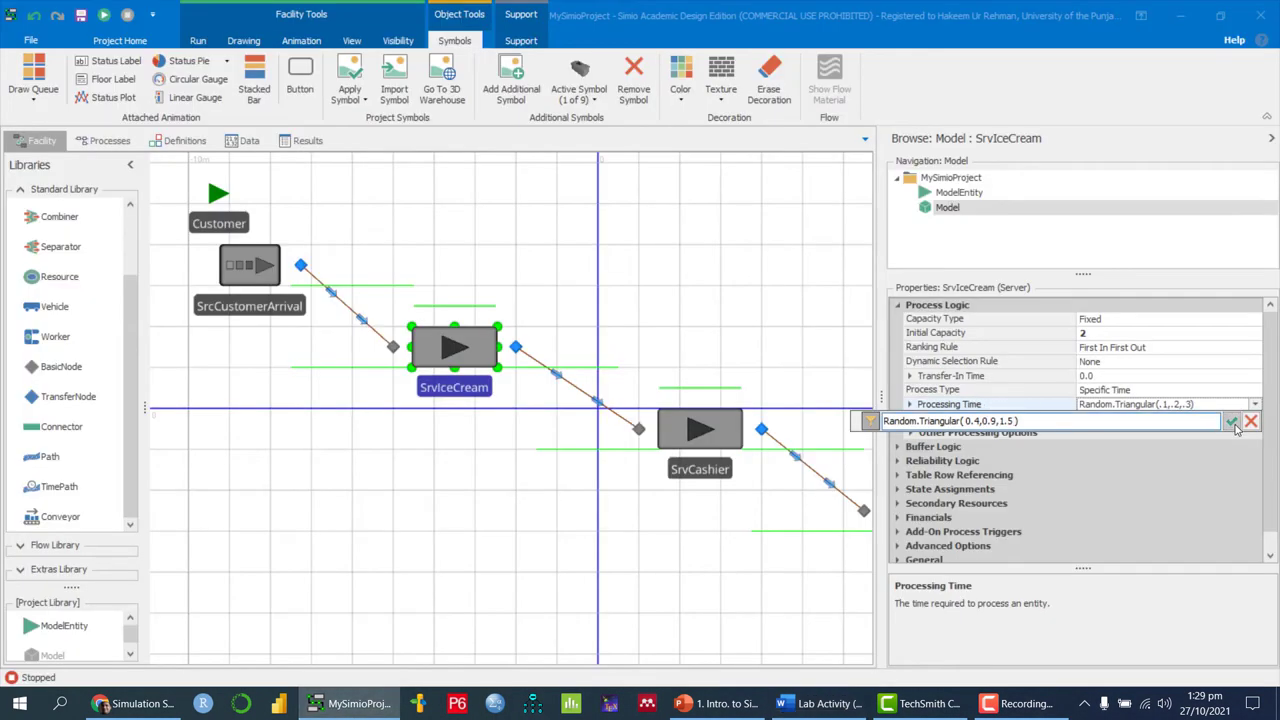
click(1121, 419)
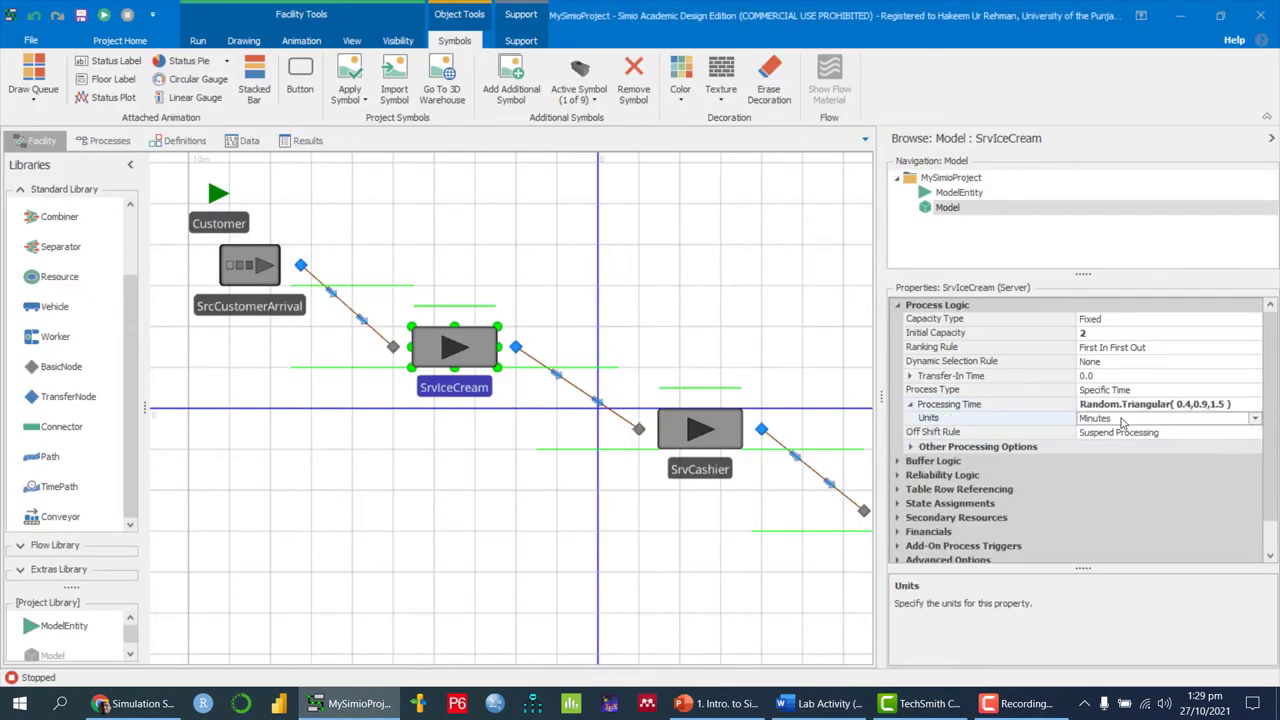
click(818, 703)
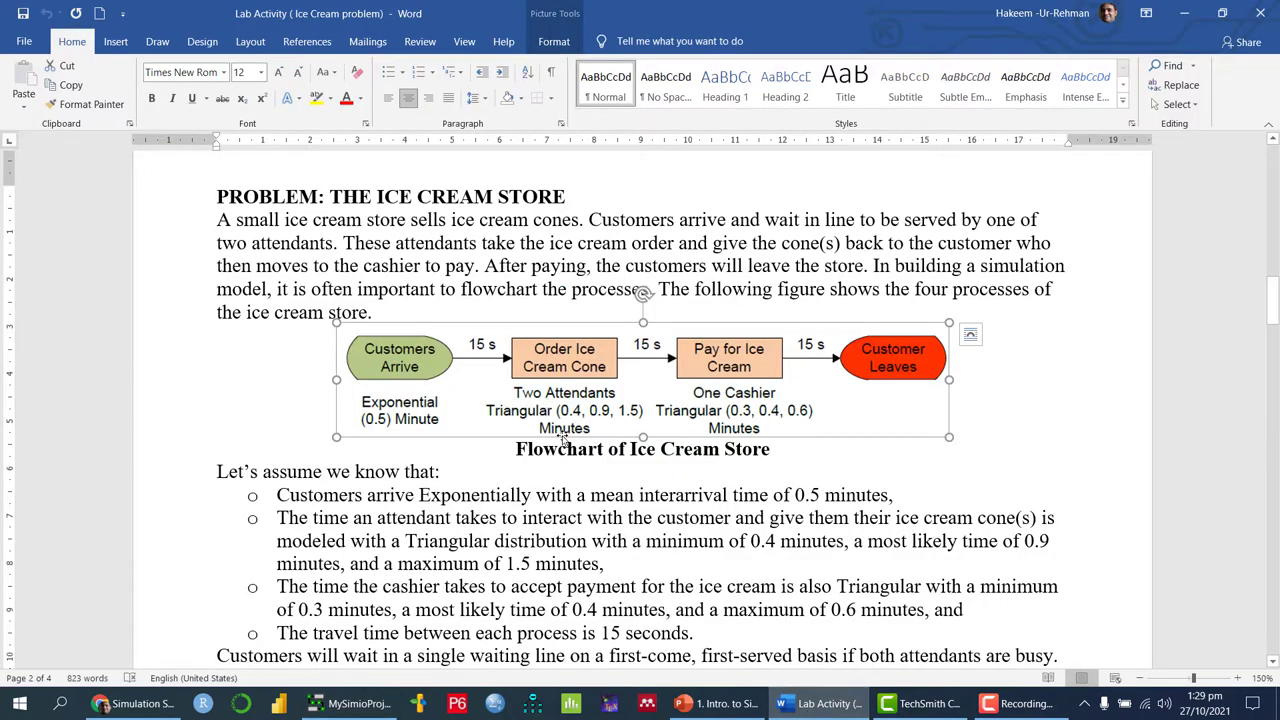
click(818, 703)
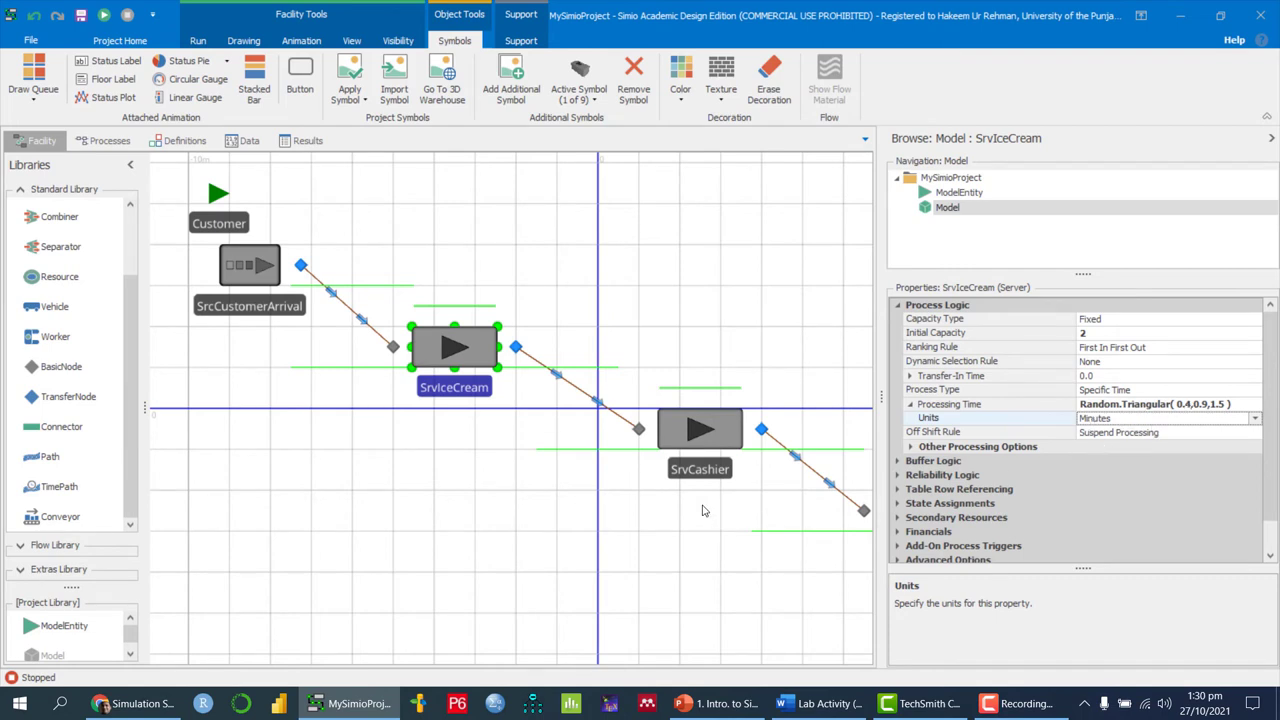
Step: Set the Travel Time of the TimePath between SrvIceCream and SrvCashier to 15 Seconds, following the Word problem document
click(578, 392)
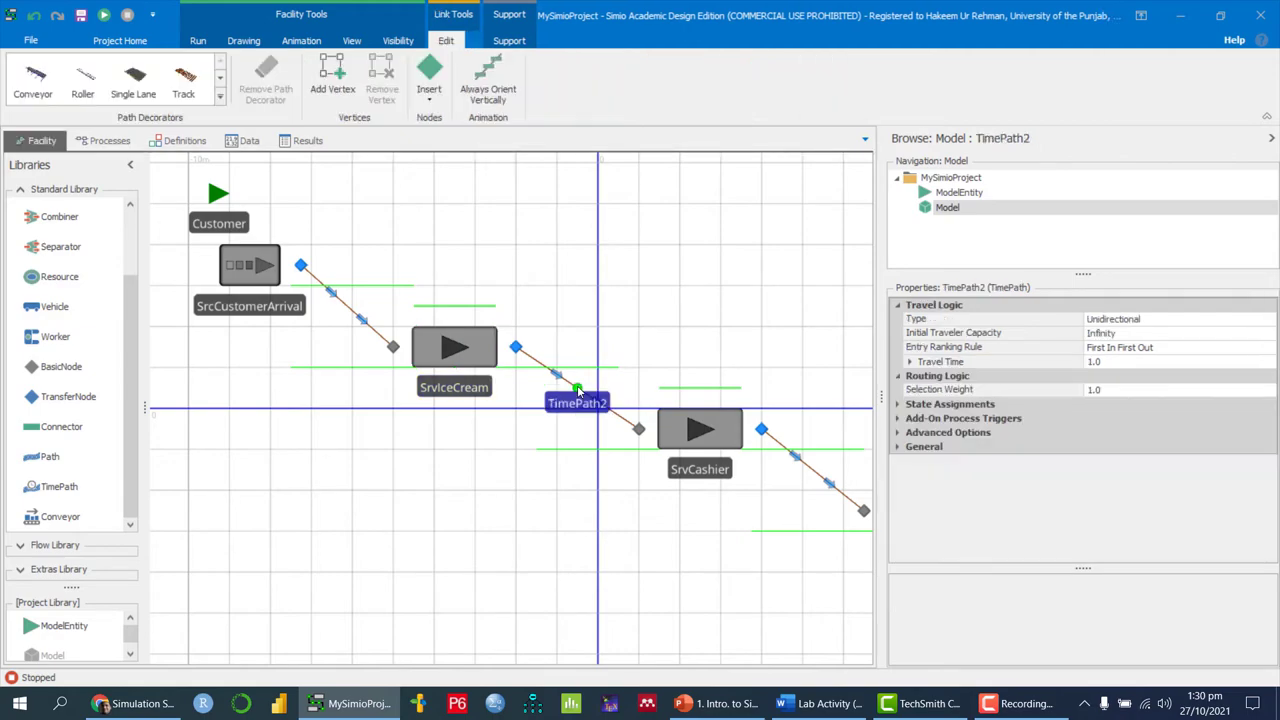
click(810, 703)
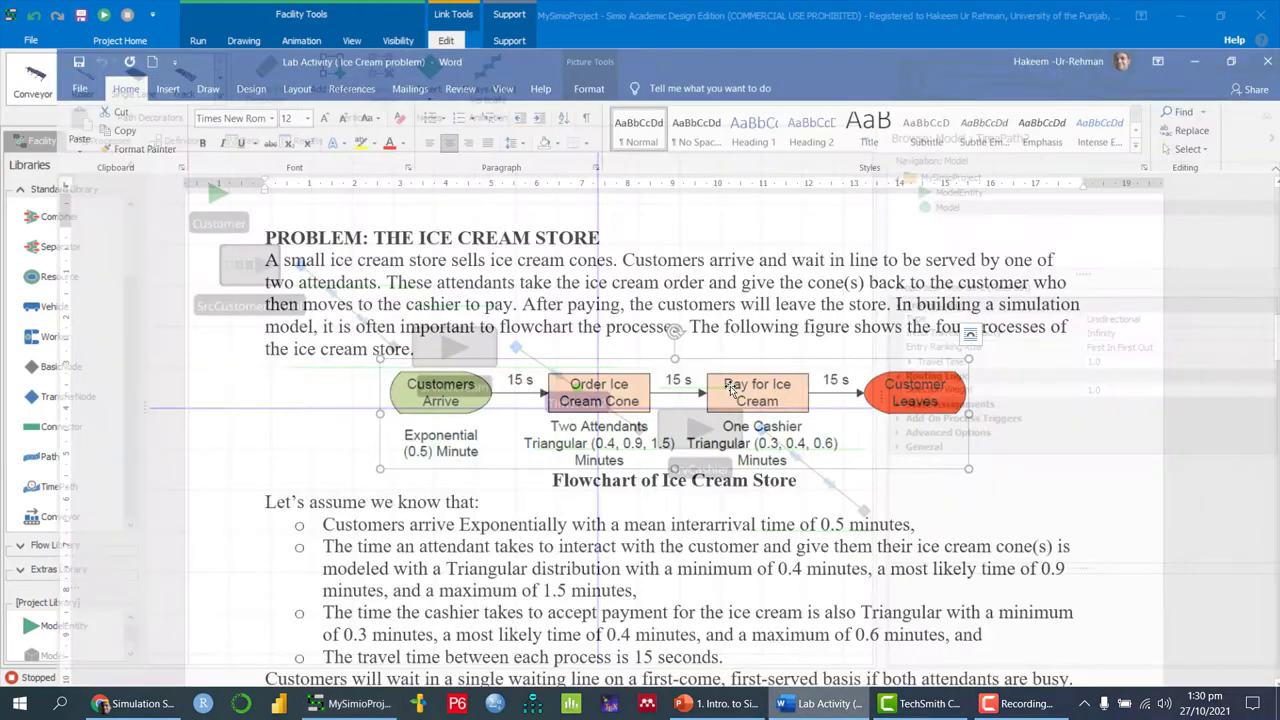
key(alt+Tab)
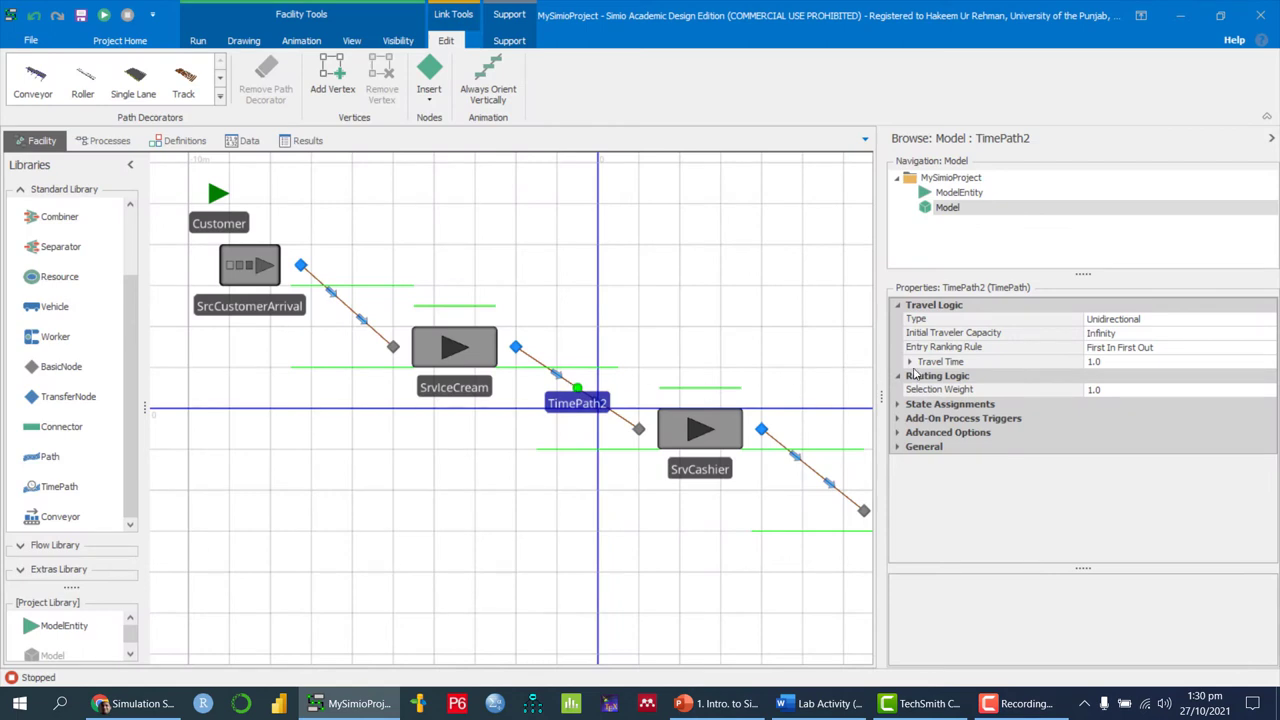
click(910, 362)
click(1125, 362)
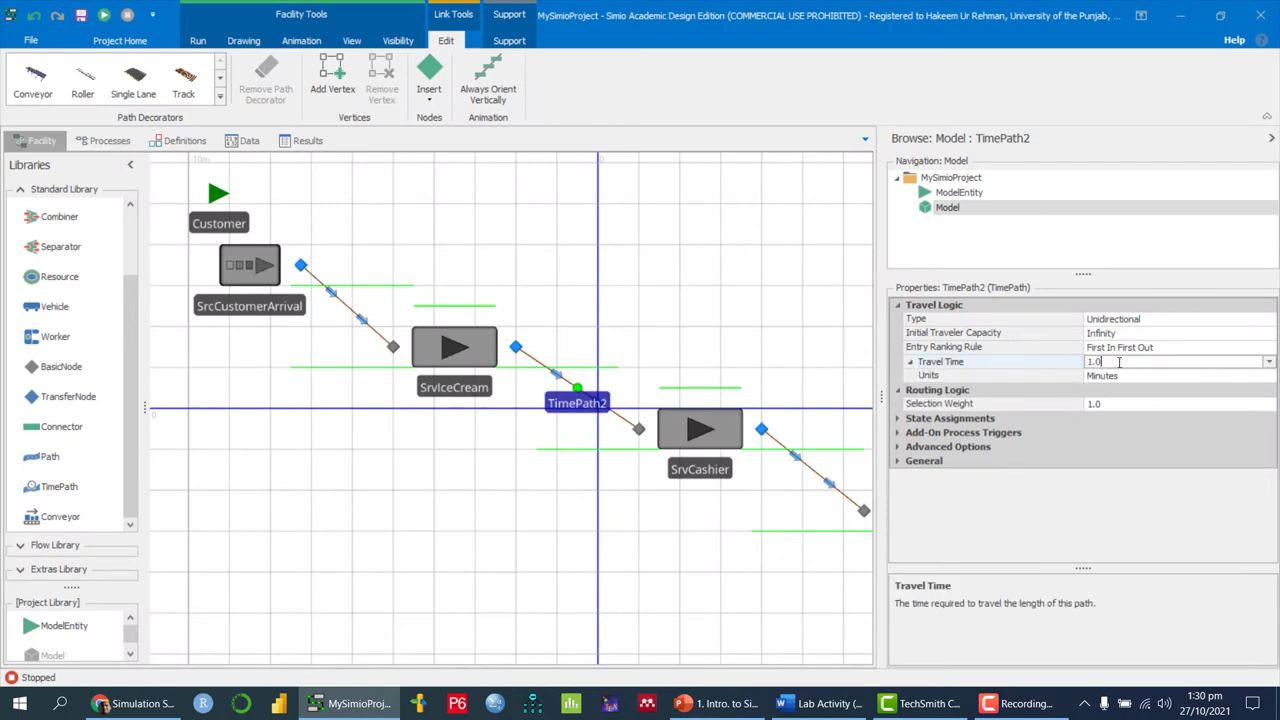
text(15)
click(1133, 377)
click(1133, 380)
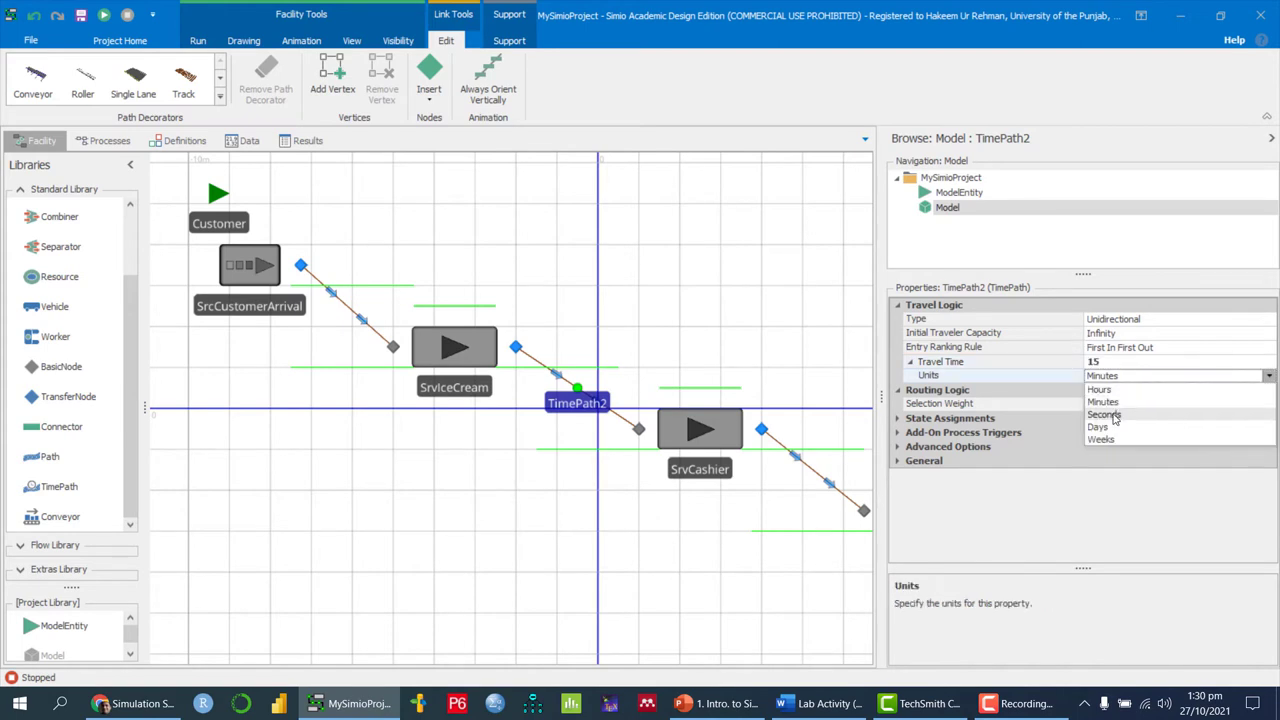
click(1115, 417)
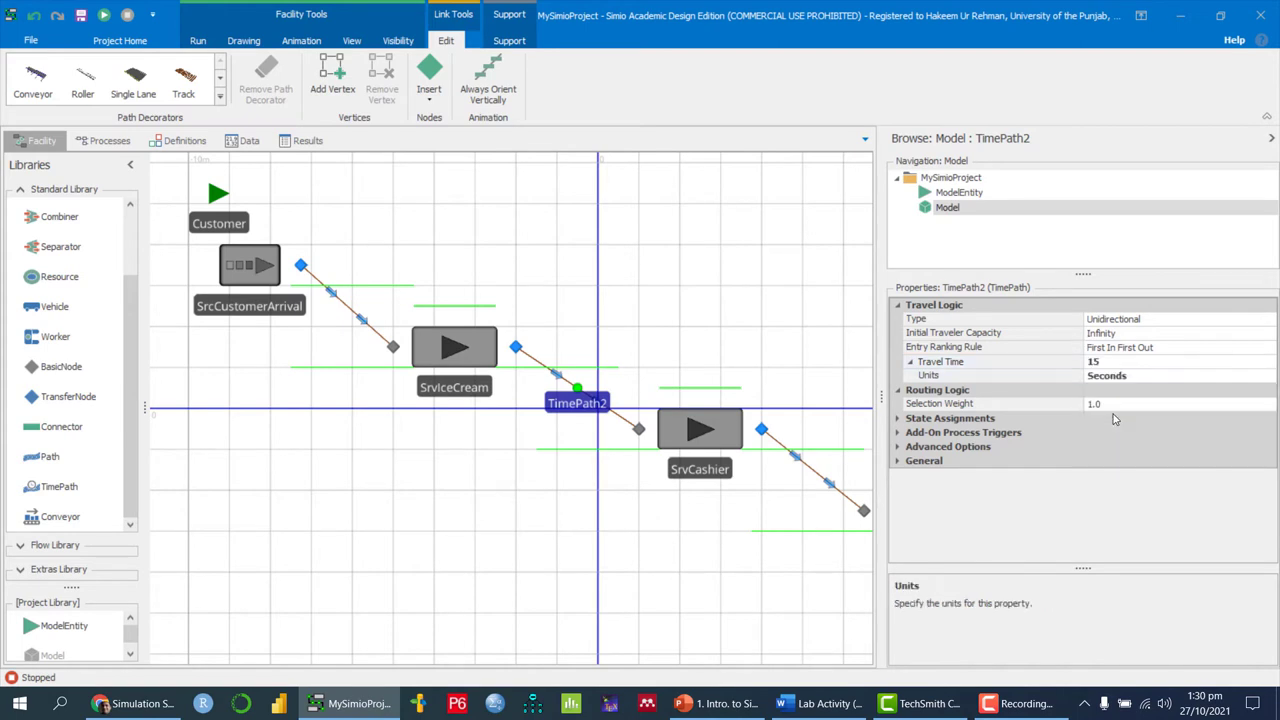
Step: Check the number of cashiers in the Word problem document against the Initial Capacity of SrvCashier in Simio
click(699, 429)
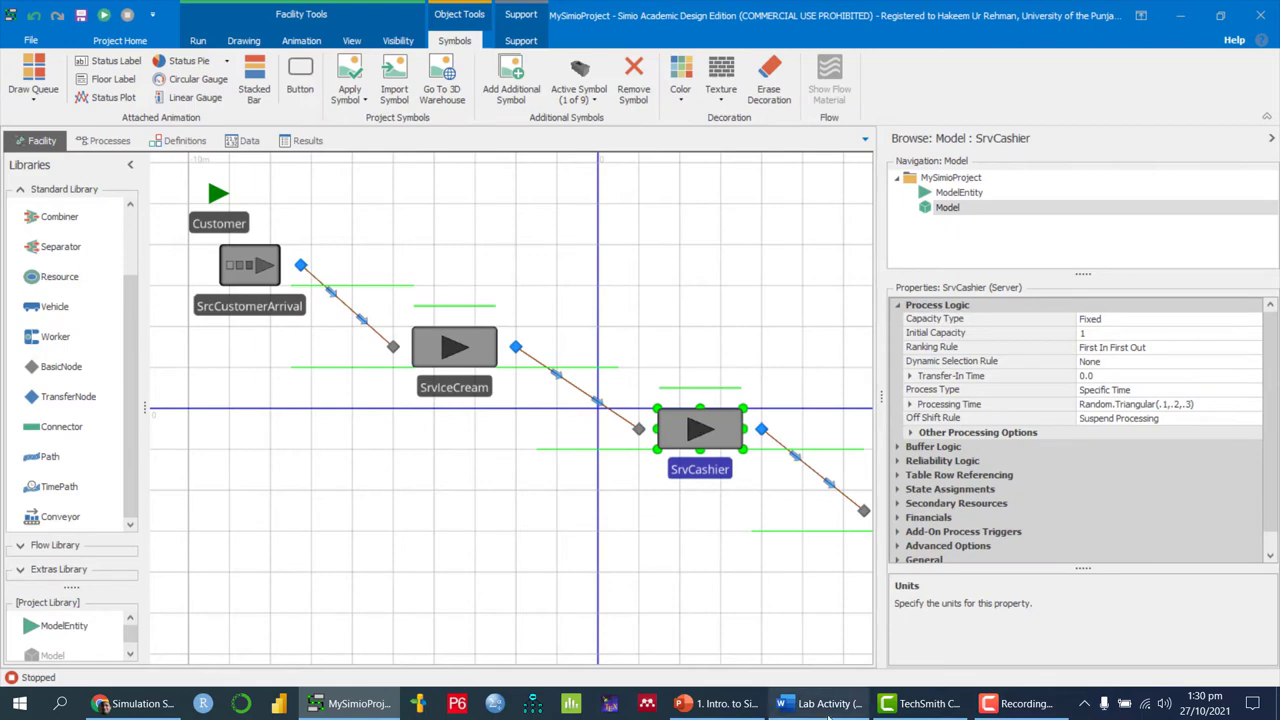
click(815, 703)
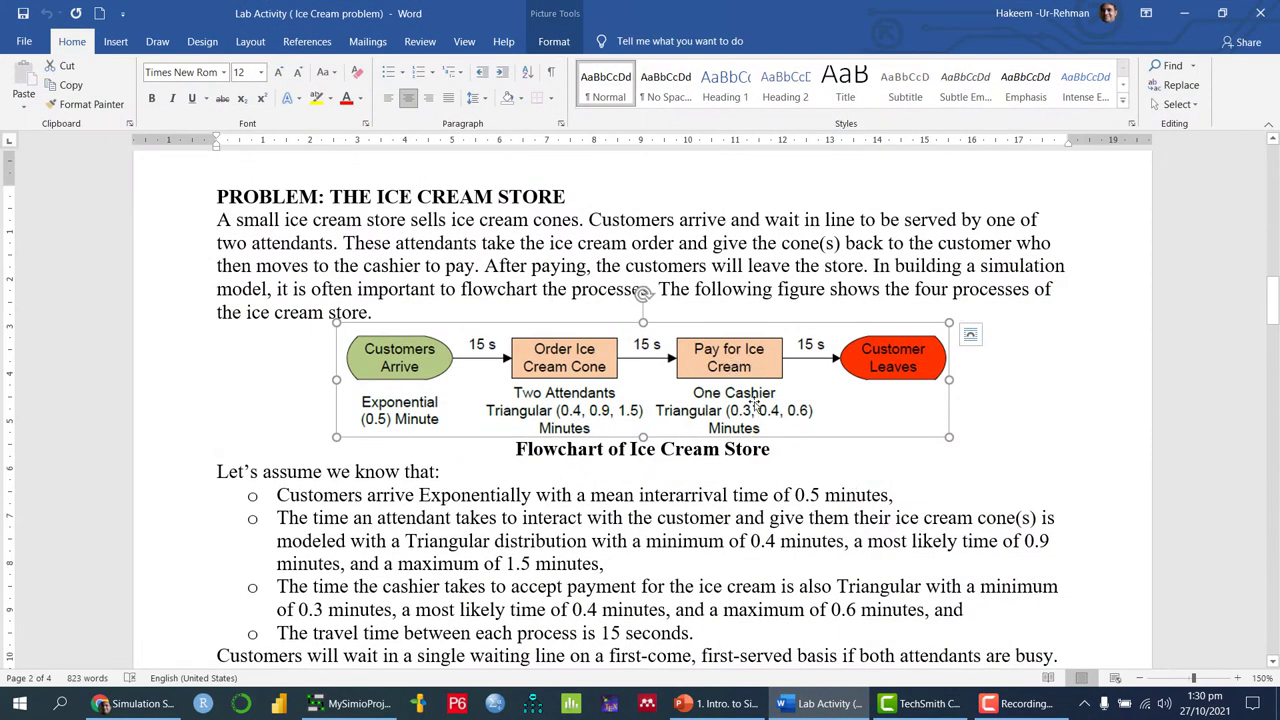
key(alt+Tab)
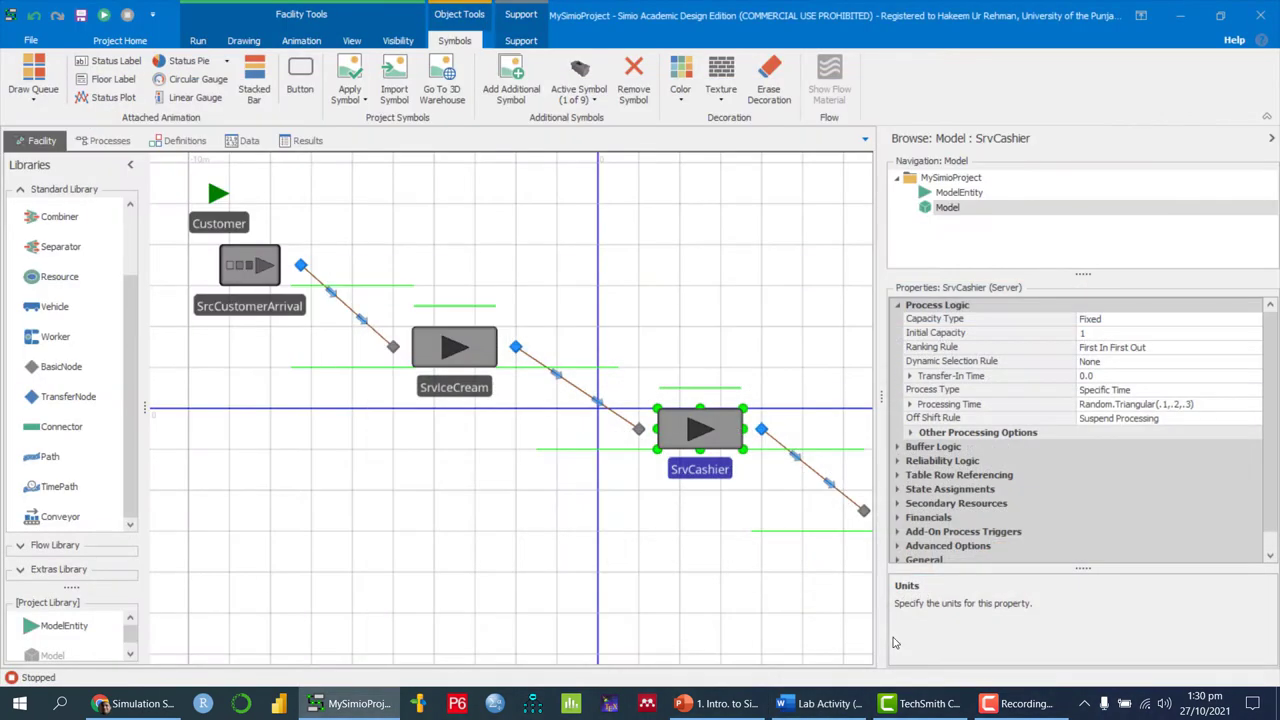
click(1092, 335)
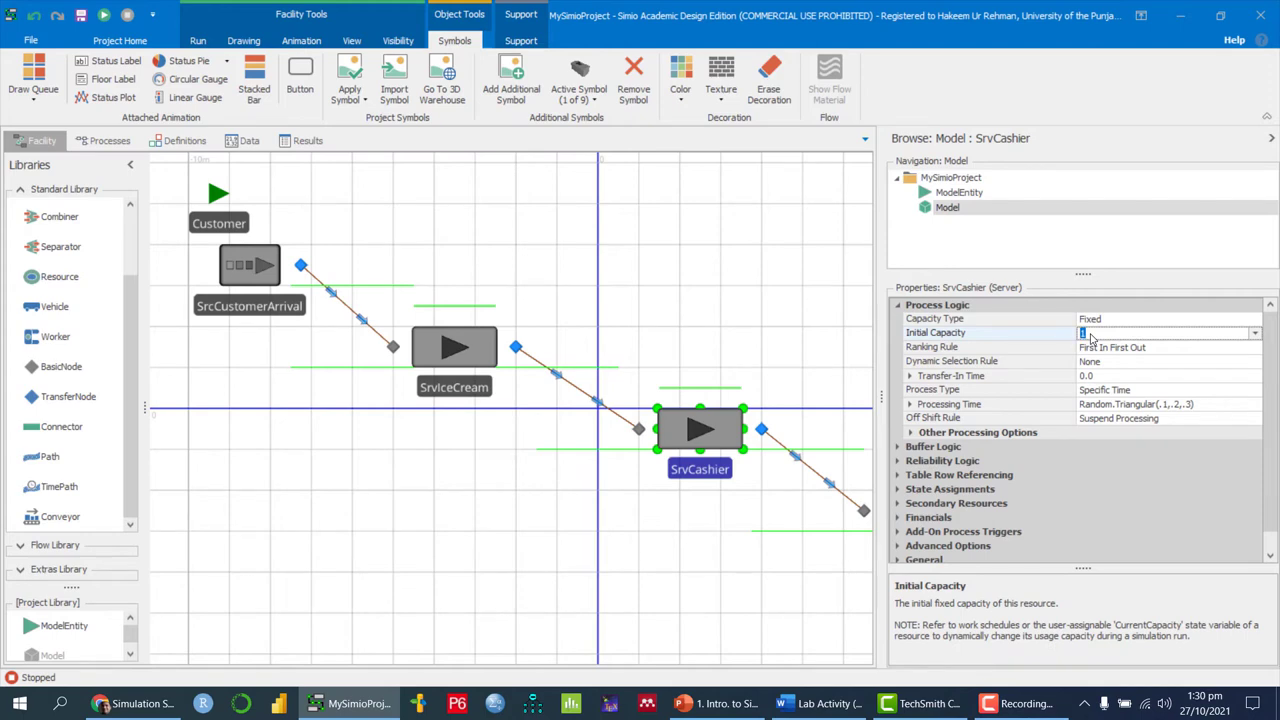
Step: Enter Random.Triangular(0.3,0.4,0.6) as the Processing Time expression of SrvCashier in Simio, taking the parameters from the Word problem document
click(1103, 408)
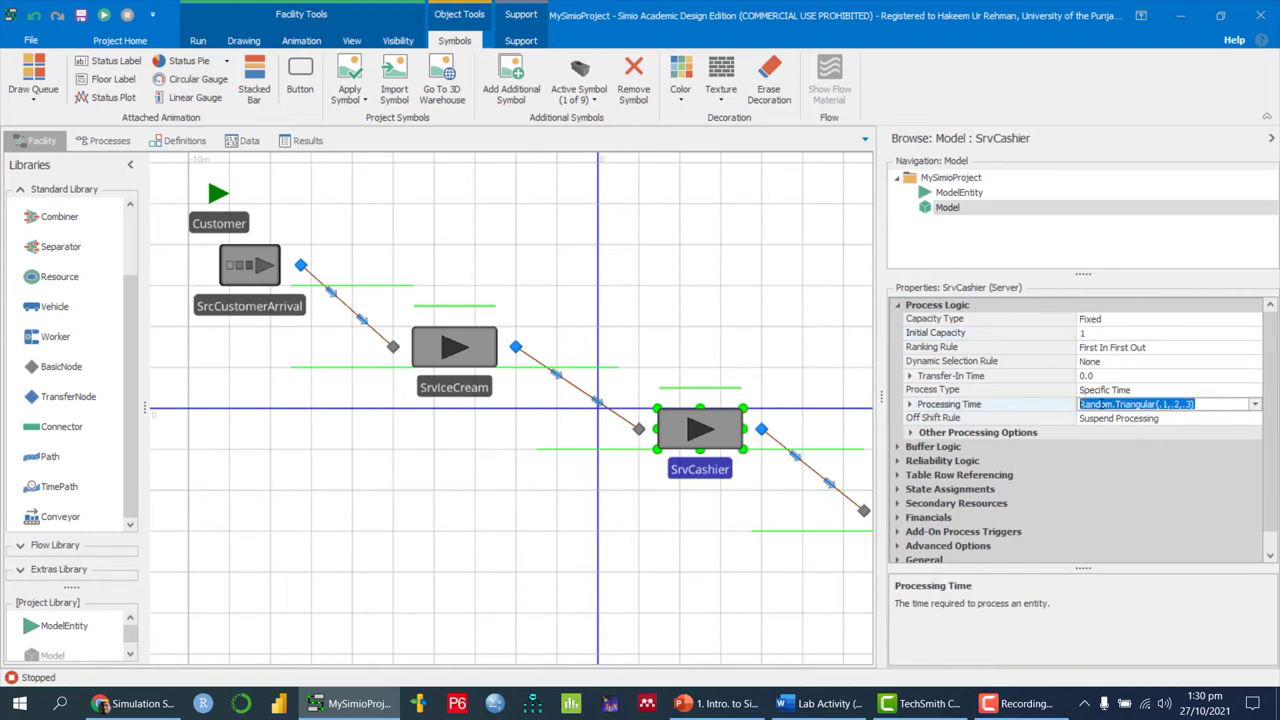
click(1258, 404)
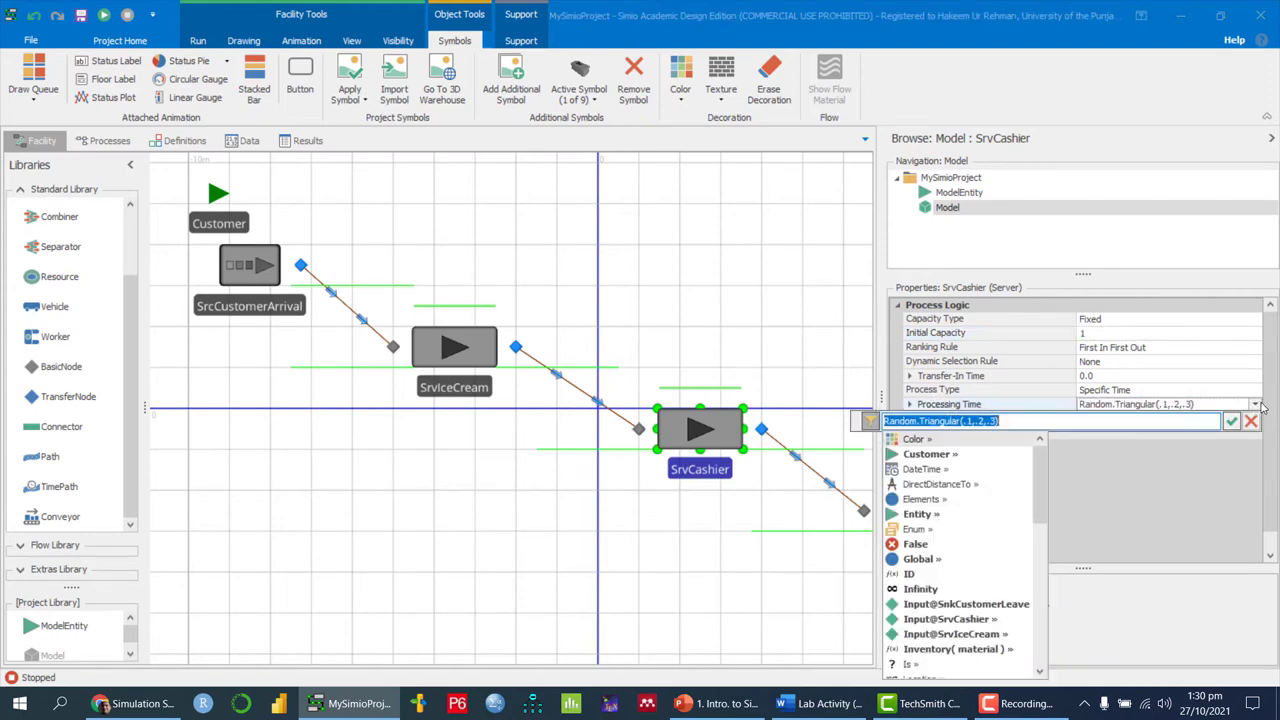
click(866, 706)
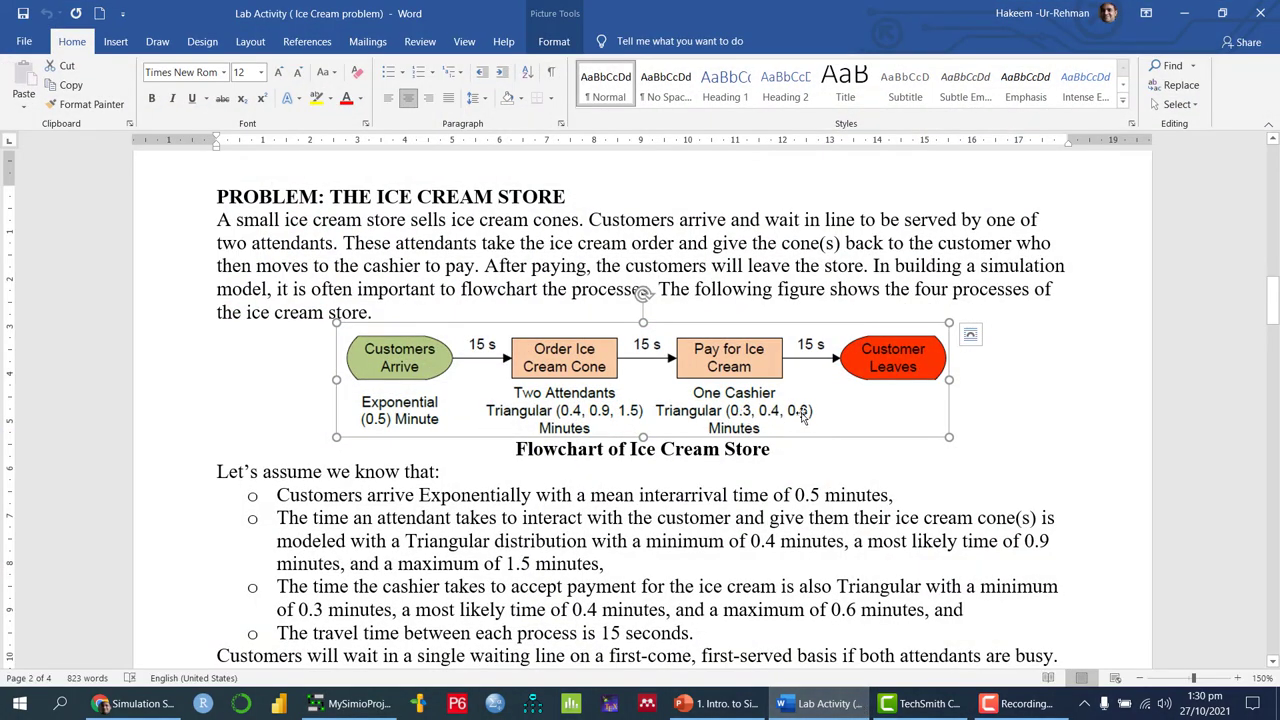
click(715, 703)
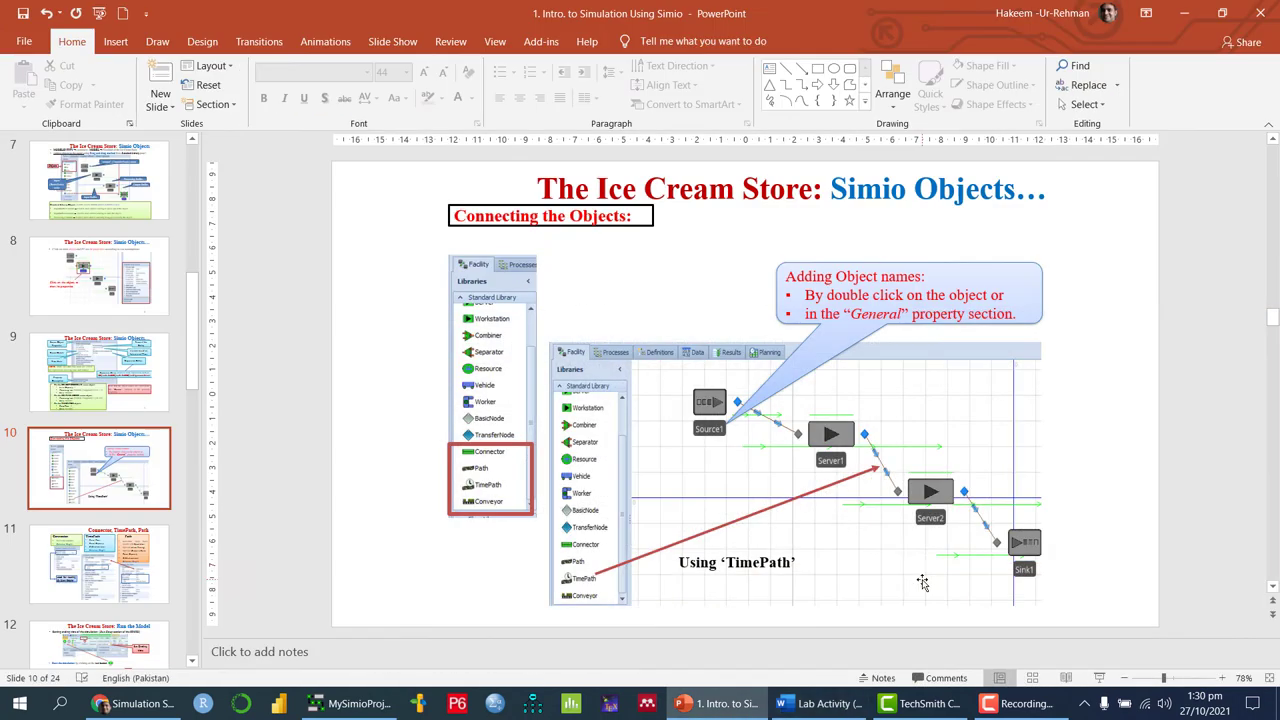
click(825, 703)
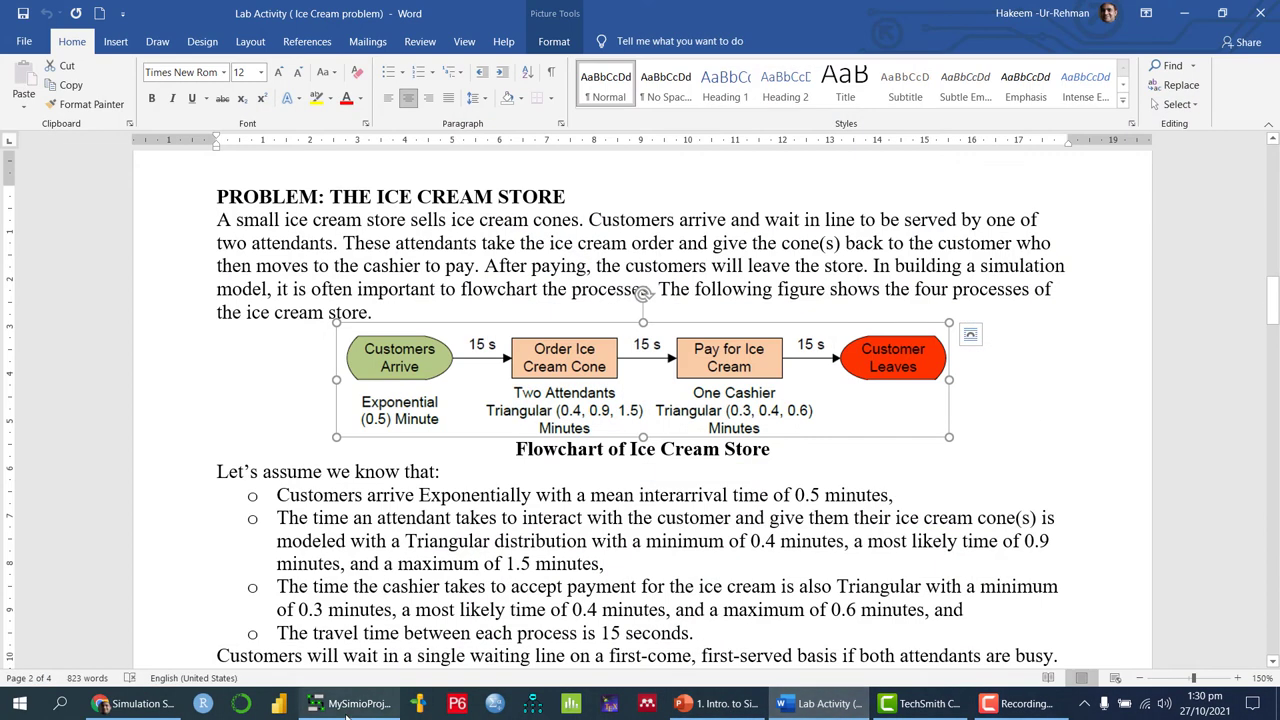
click(348, 706)
click(968, 421)
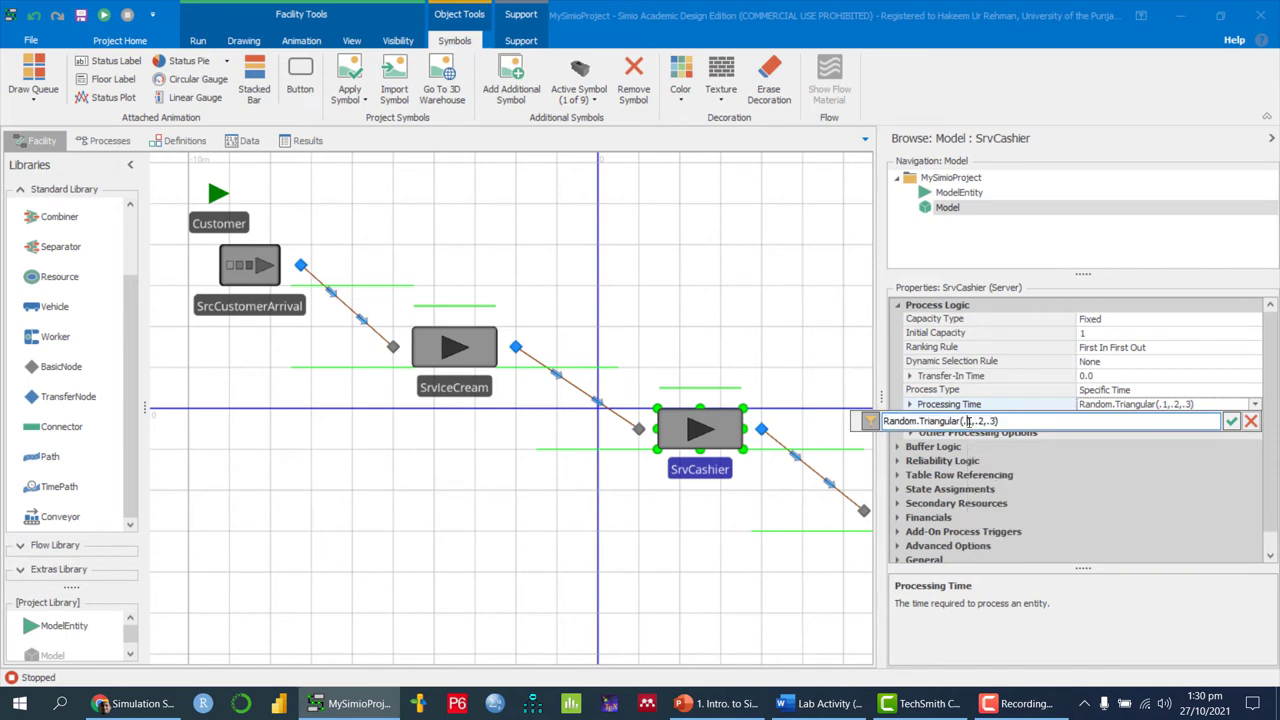
drag(964, 421, 997, 421)
text(0)
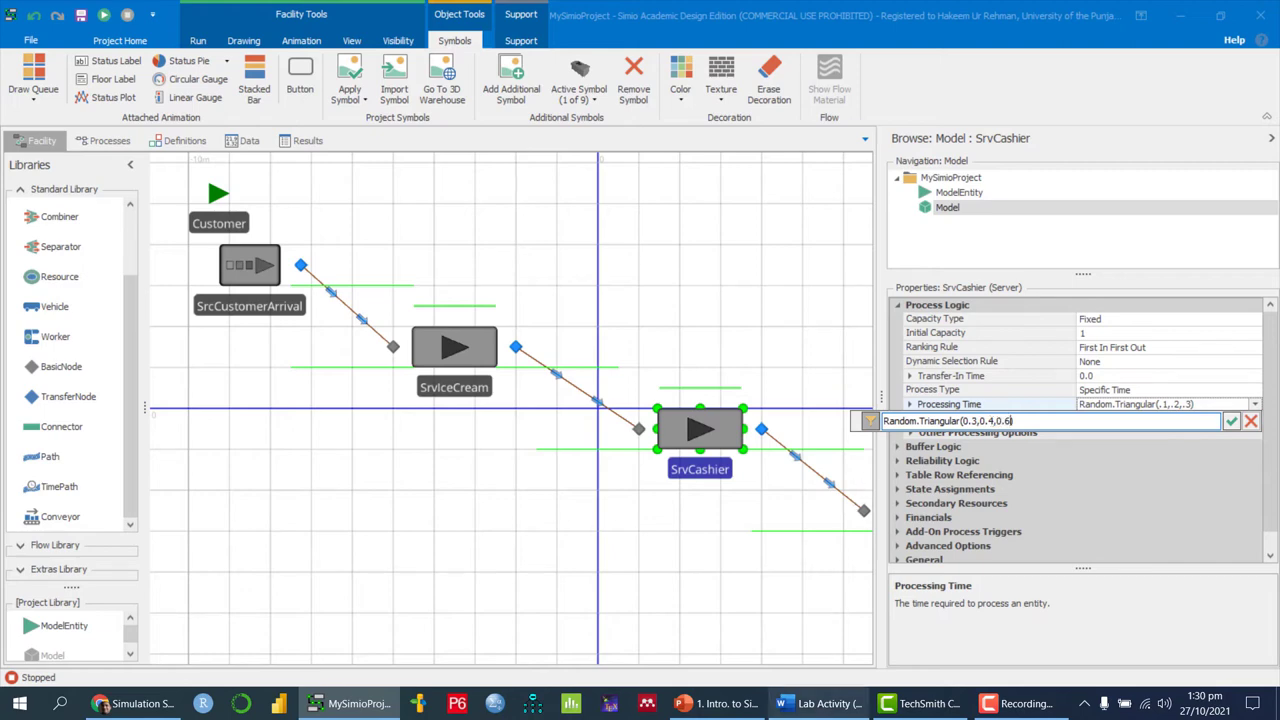
Step: Compare the Processing Time expression of SrvCashier with the Word flowchart and accept it in Simio
click(835, 708)
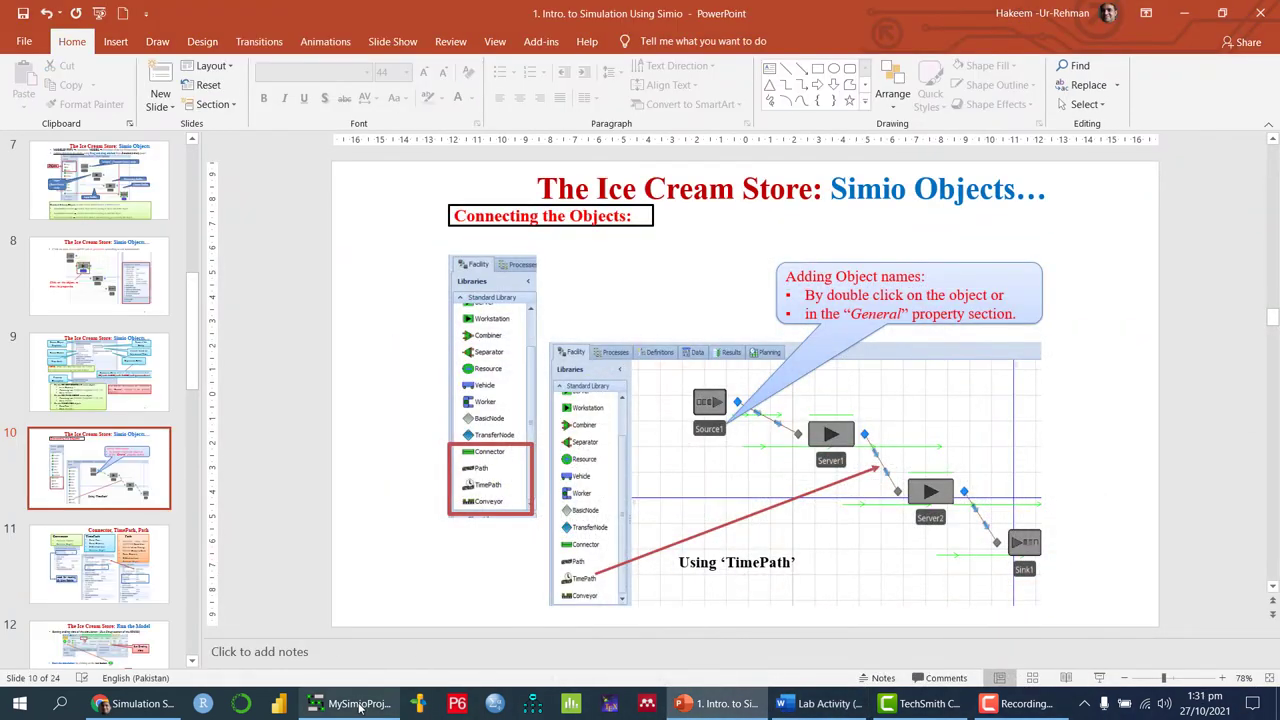
click(345, 704)
click(807, 712)
click(807, 712)
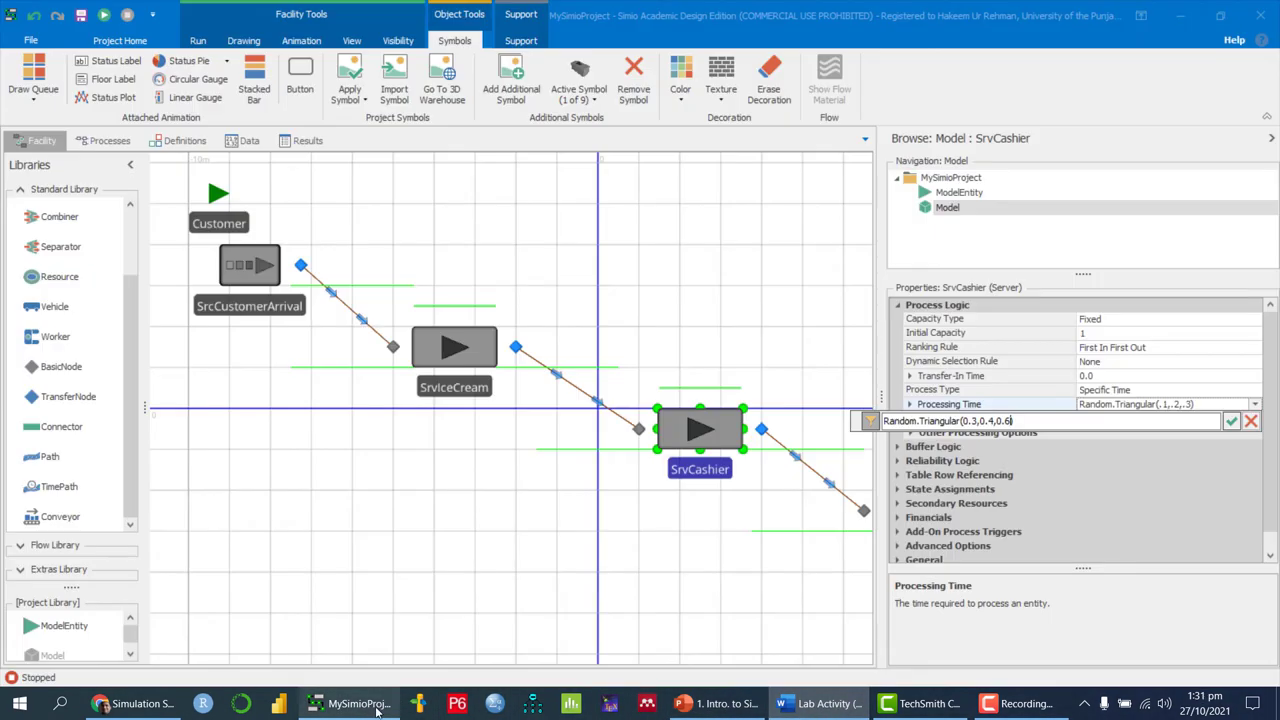
click(1231, 421)
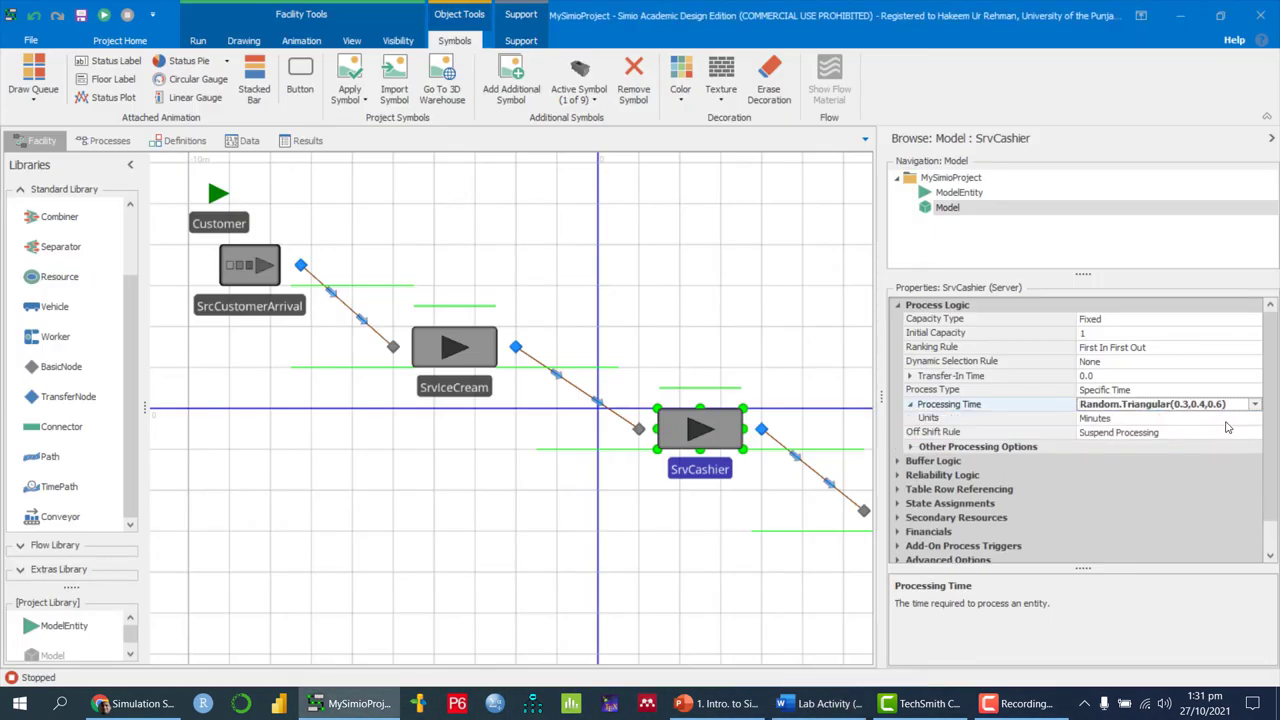
Step: Set the Travel Time of the TimePath between SrvCashier and SnkCustomerLeaves to 15 Seconds
click(808, 469)
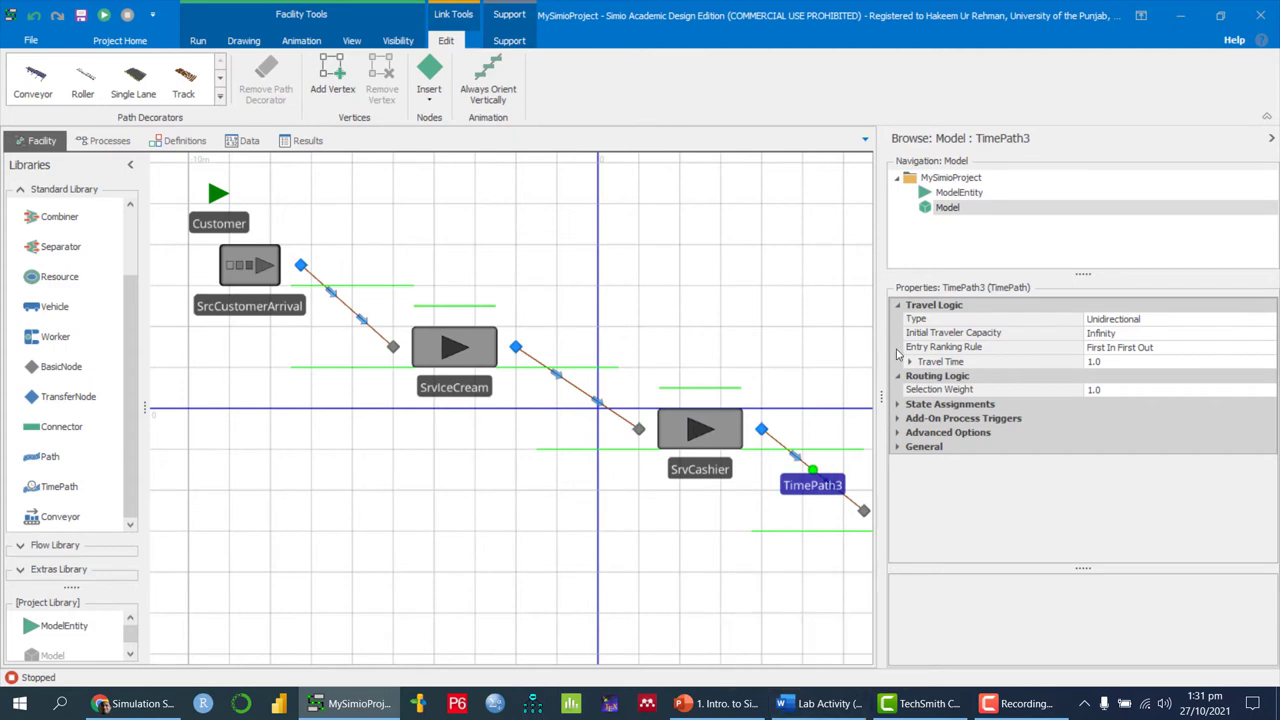
click(1125, 364)
text(15)
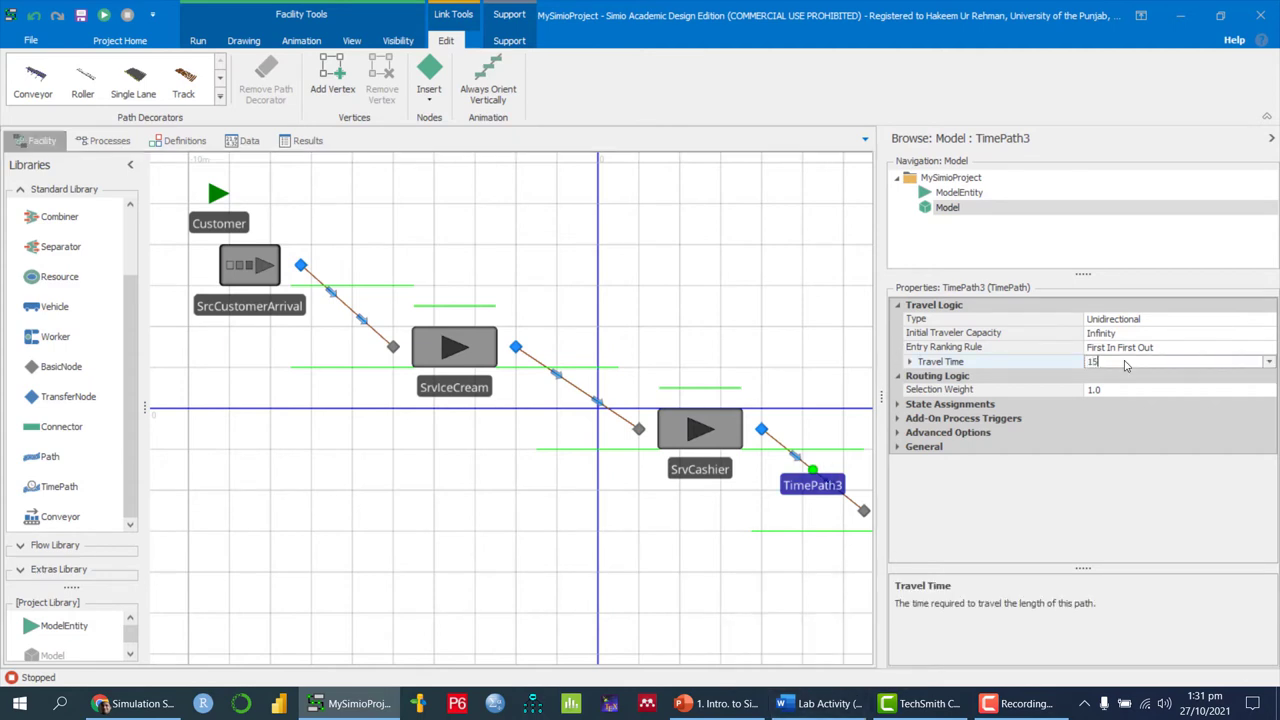
key(Return)
click(1185, 379)
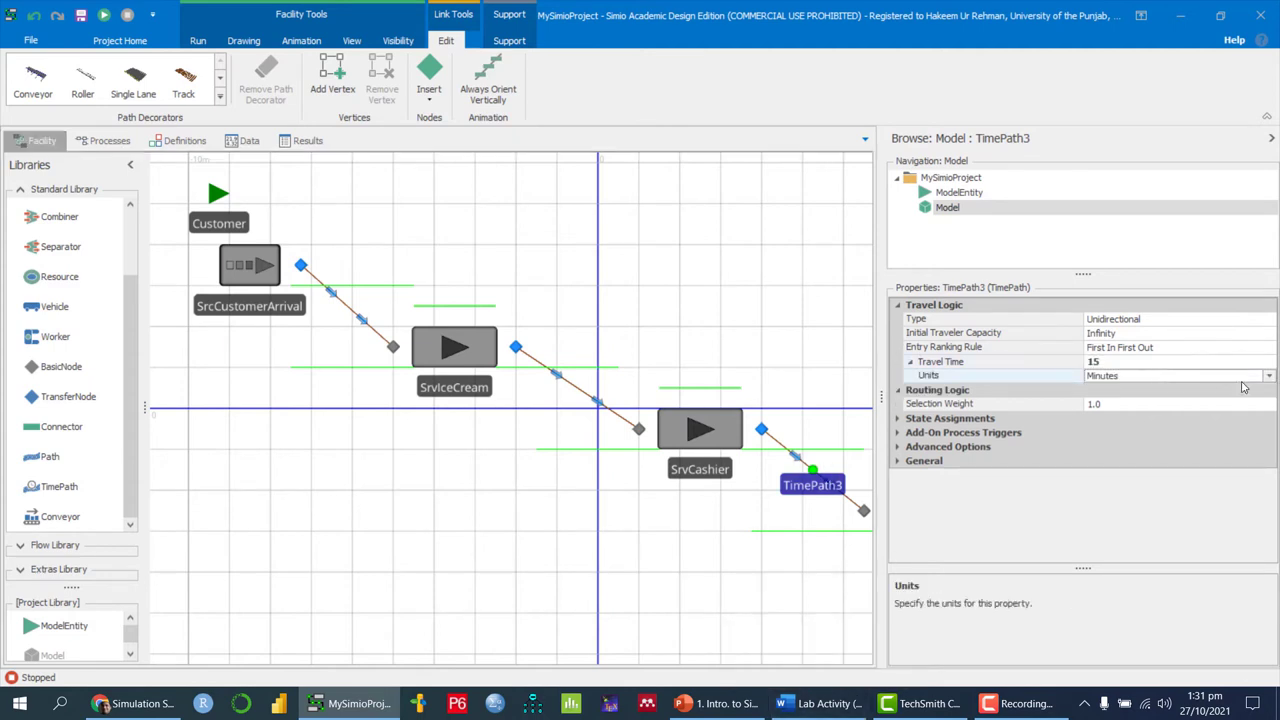
click(1270, 379)
click(1124, 418)
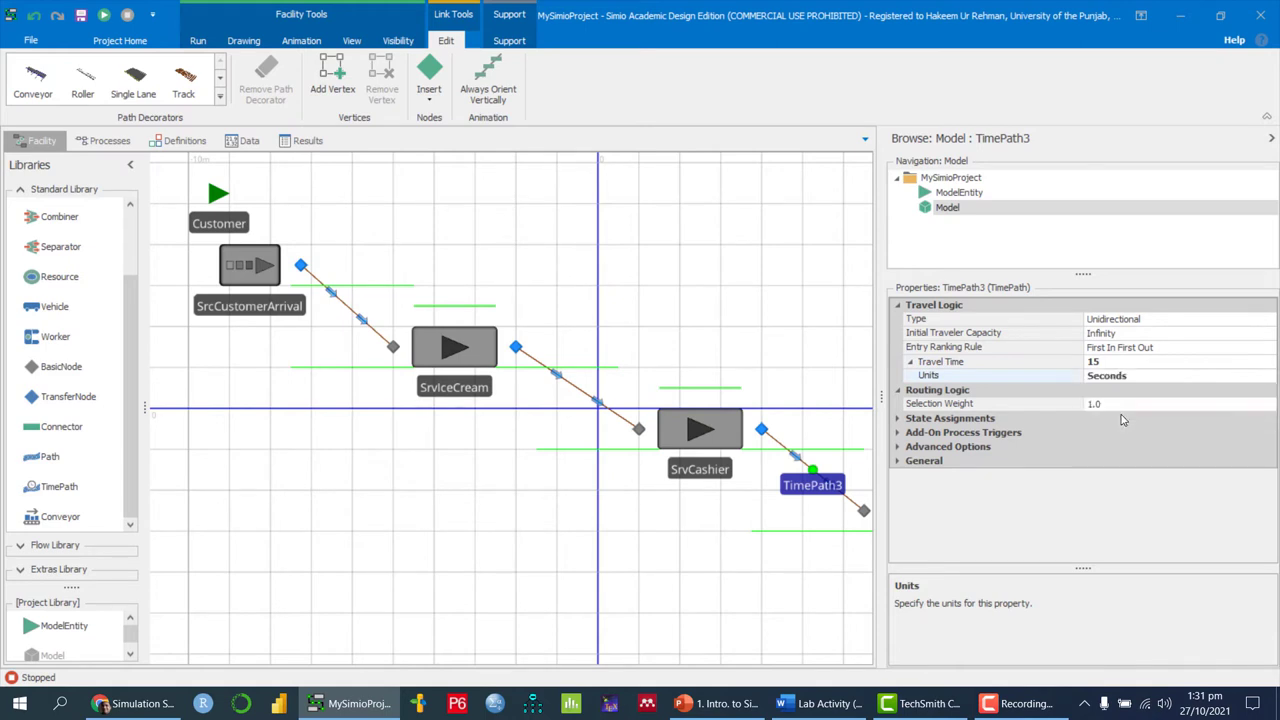
Step: Widen the facility view to show SnkCustomerLeaves, and review the properties of the sink, servers, TimePaths and source
drag(880, 602, 1003, 602)
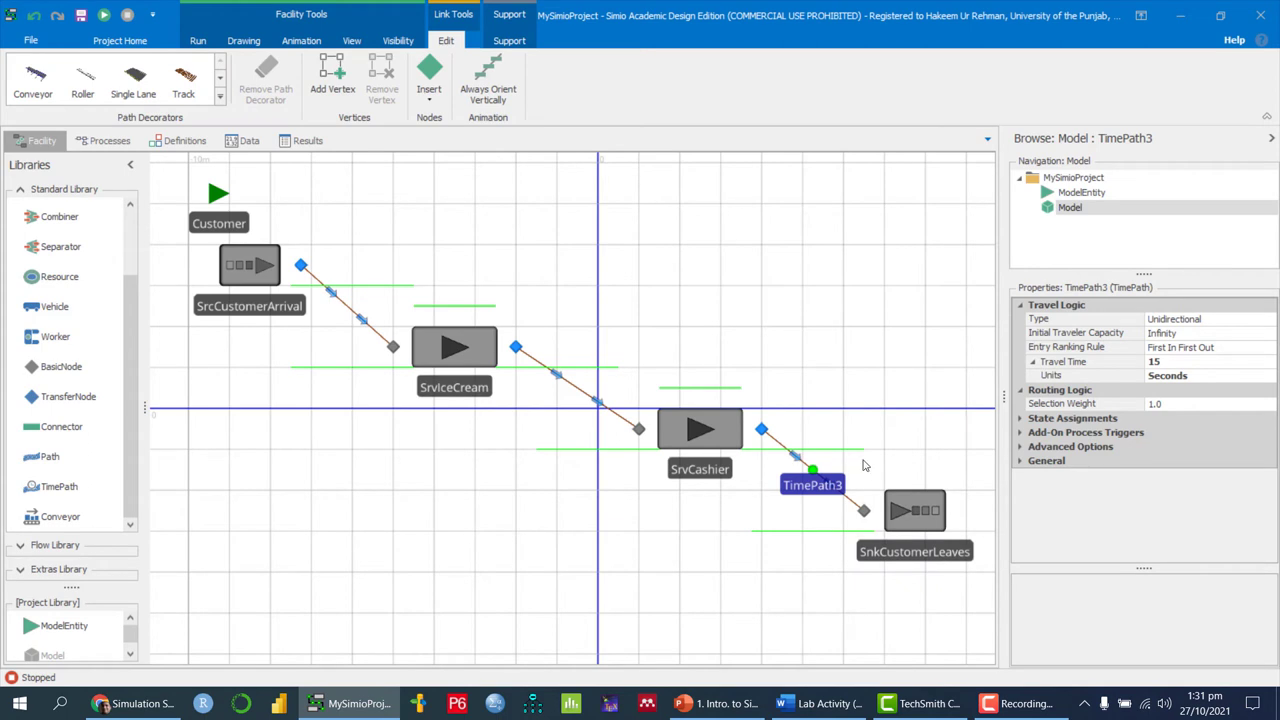
click(919, 510)
click(712, 440)
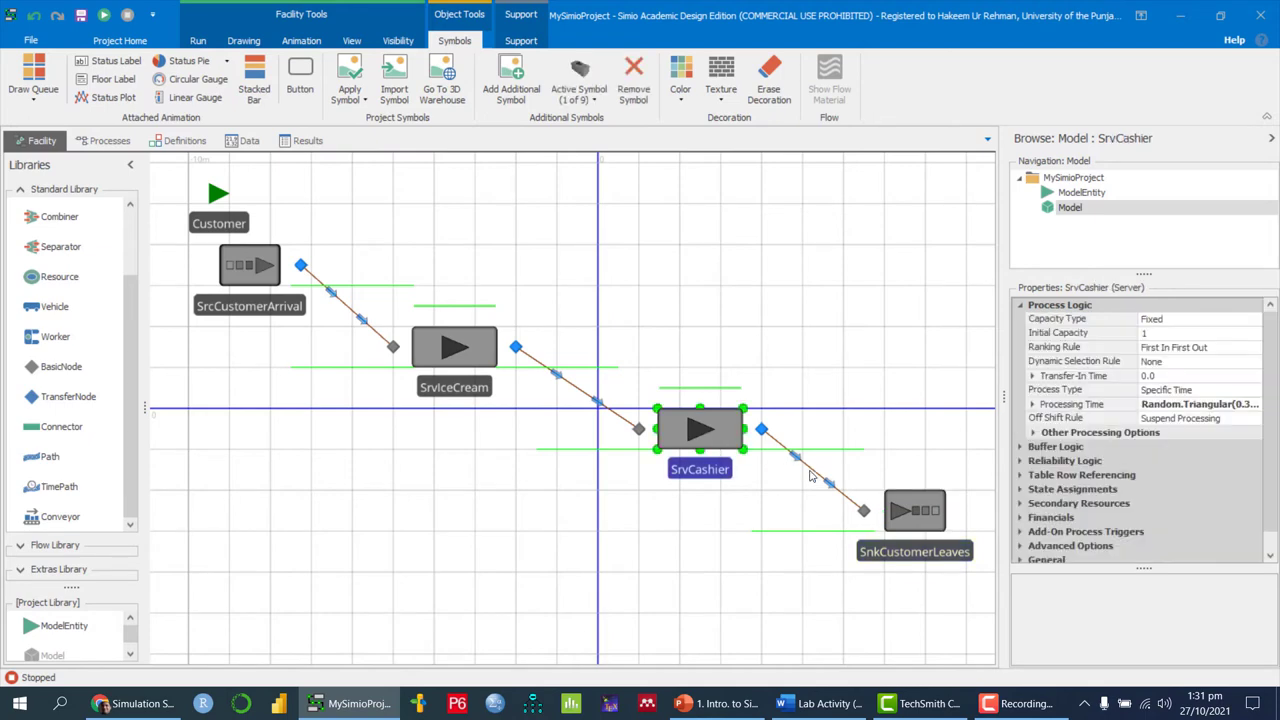
click(809, 469)
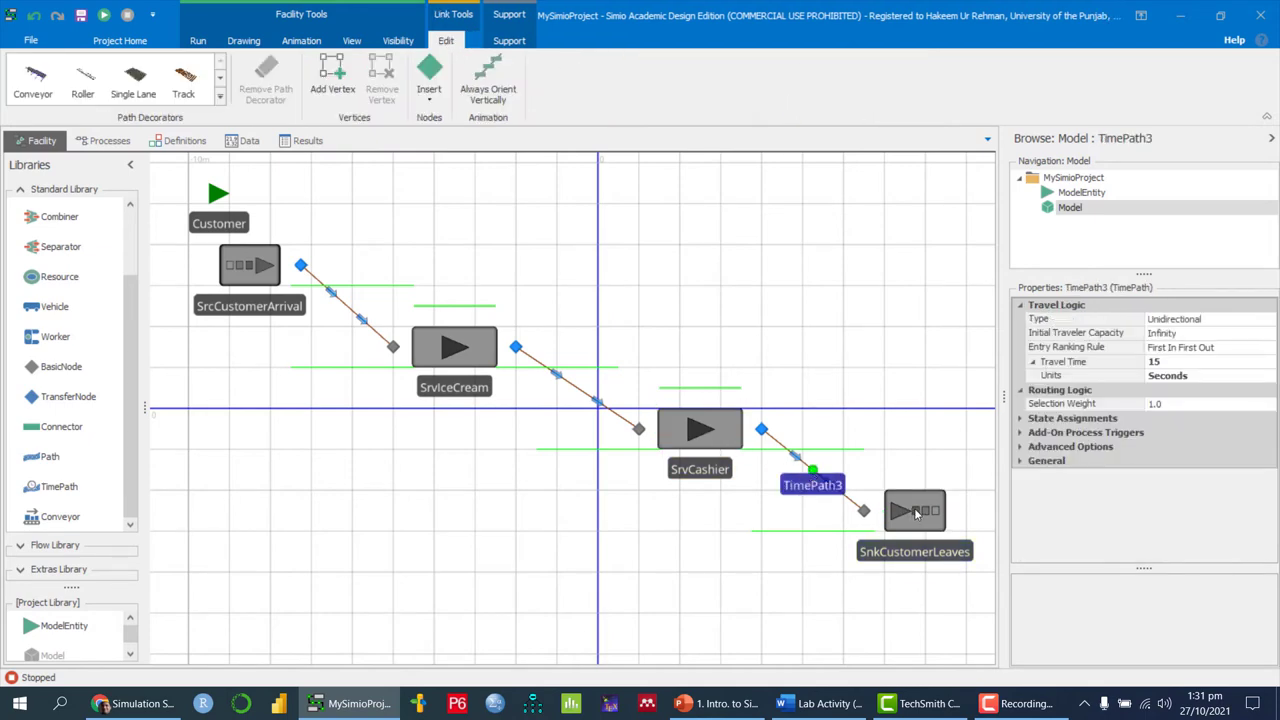
click(707, 447)
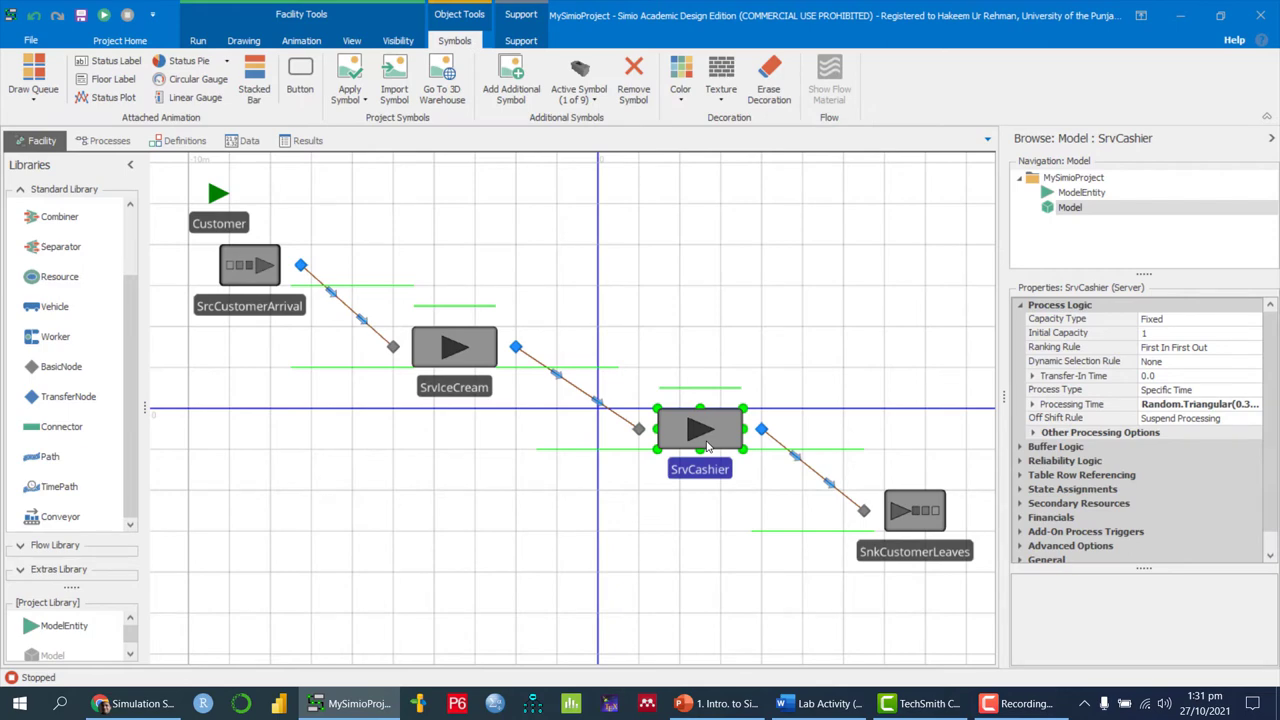
click(588, 398)
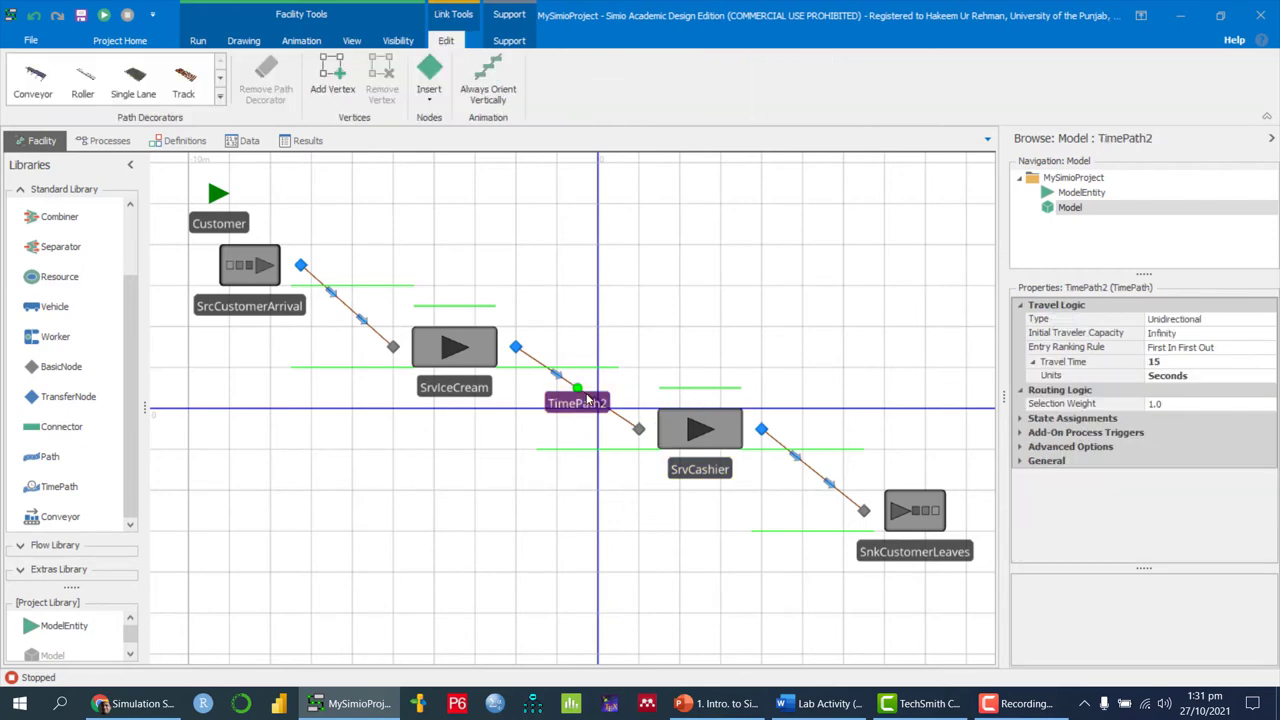
click(455, 355)
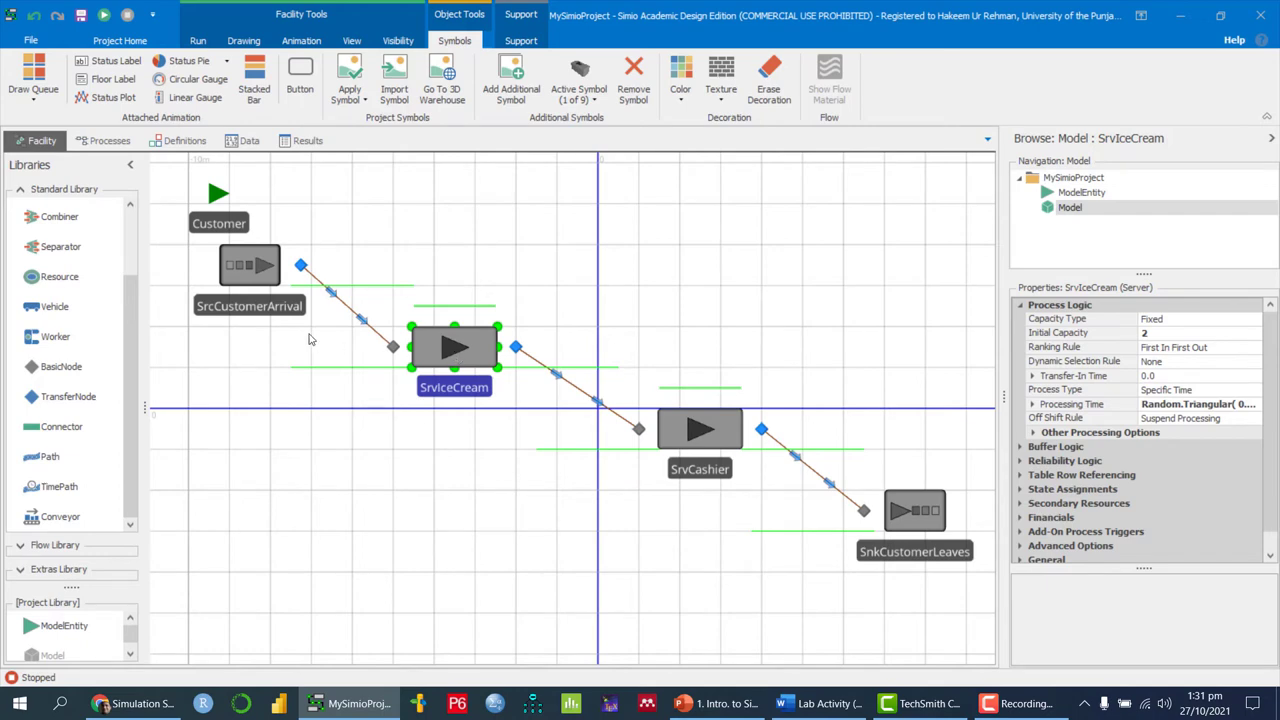
click(347, 310)
click(250, 268)
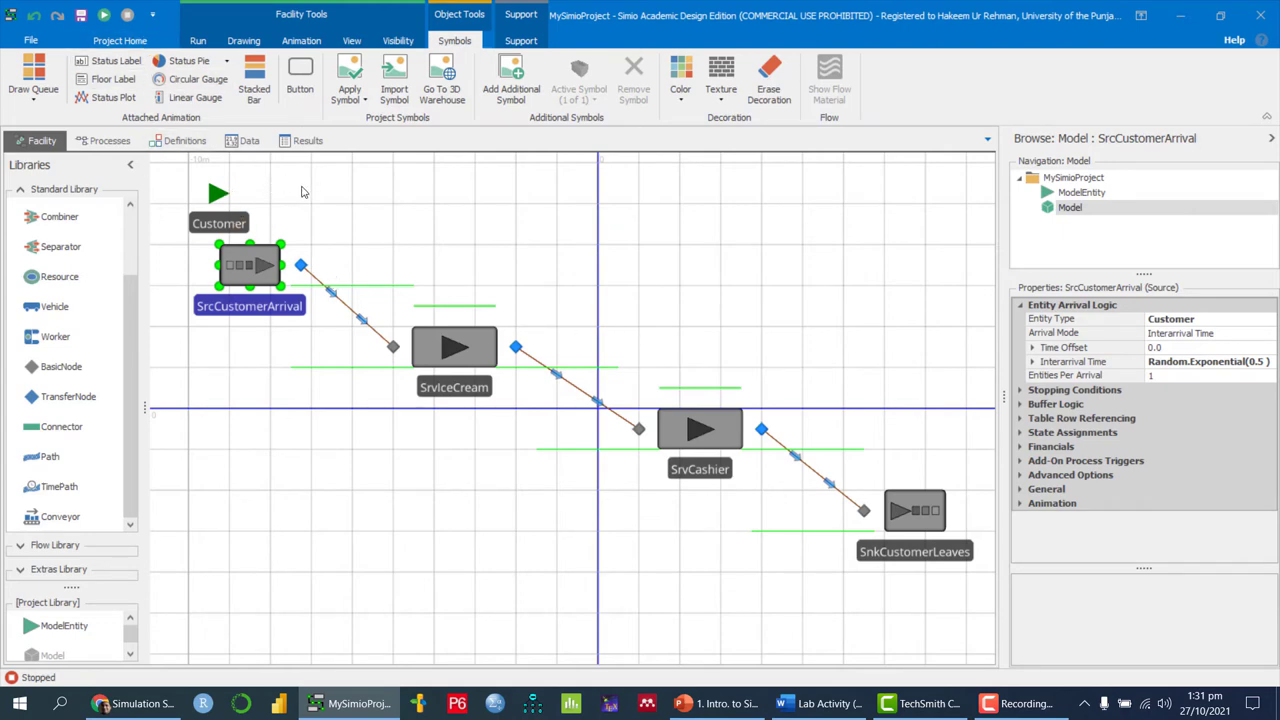
Step: Change the model's display time units to Minutes in the run's units settings
click(197, 42)
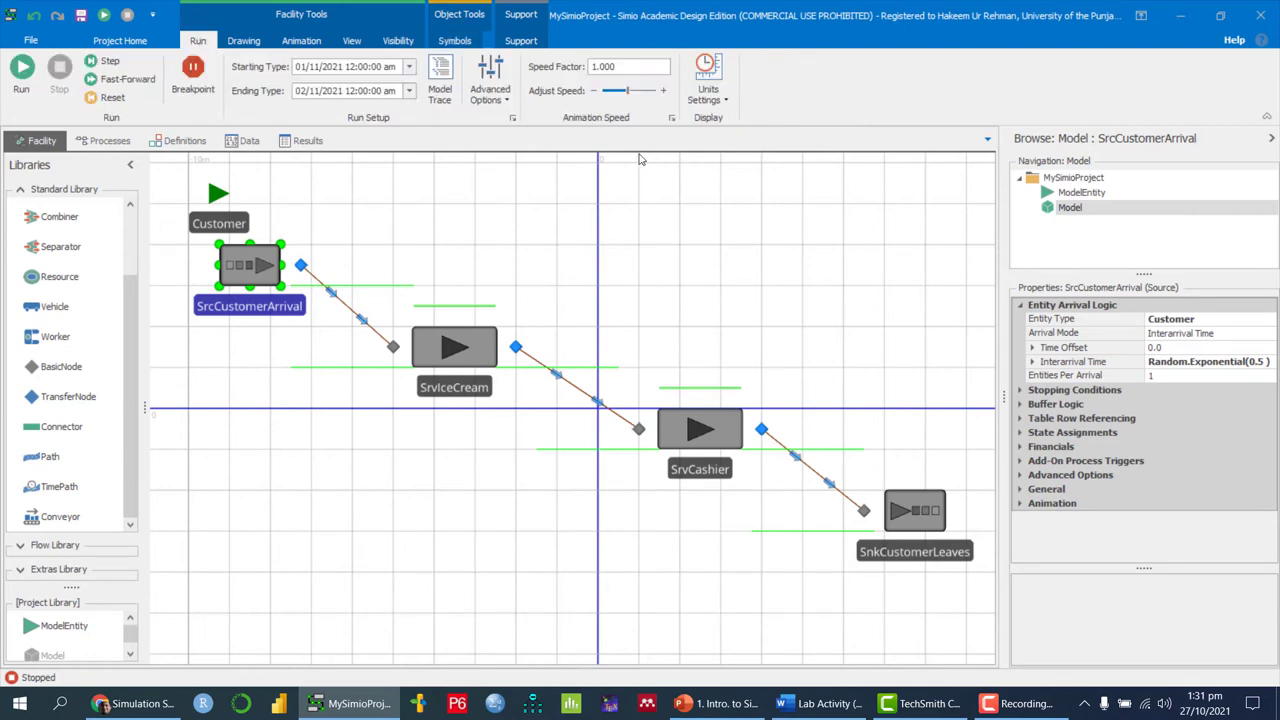
click(728, 102)
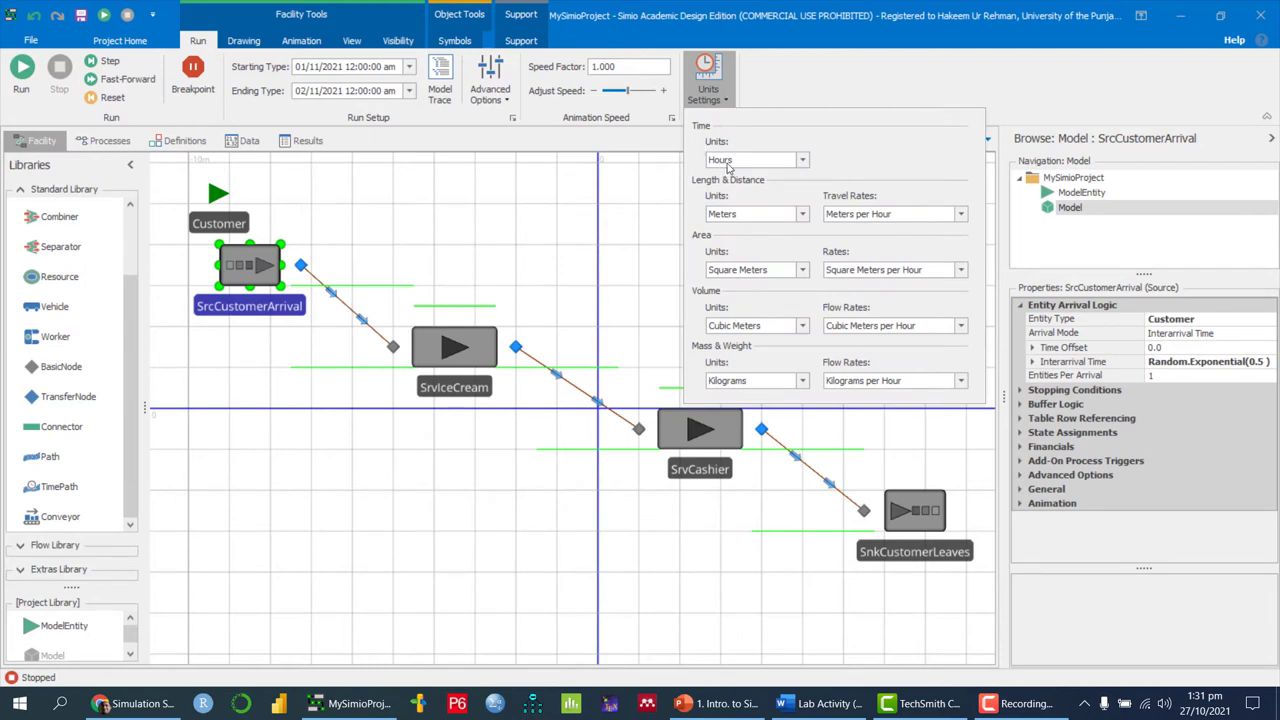
click(804, 162)
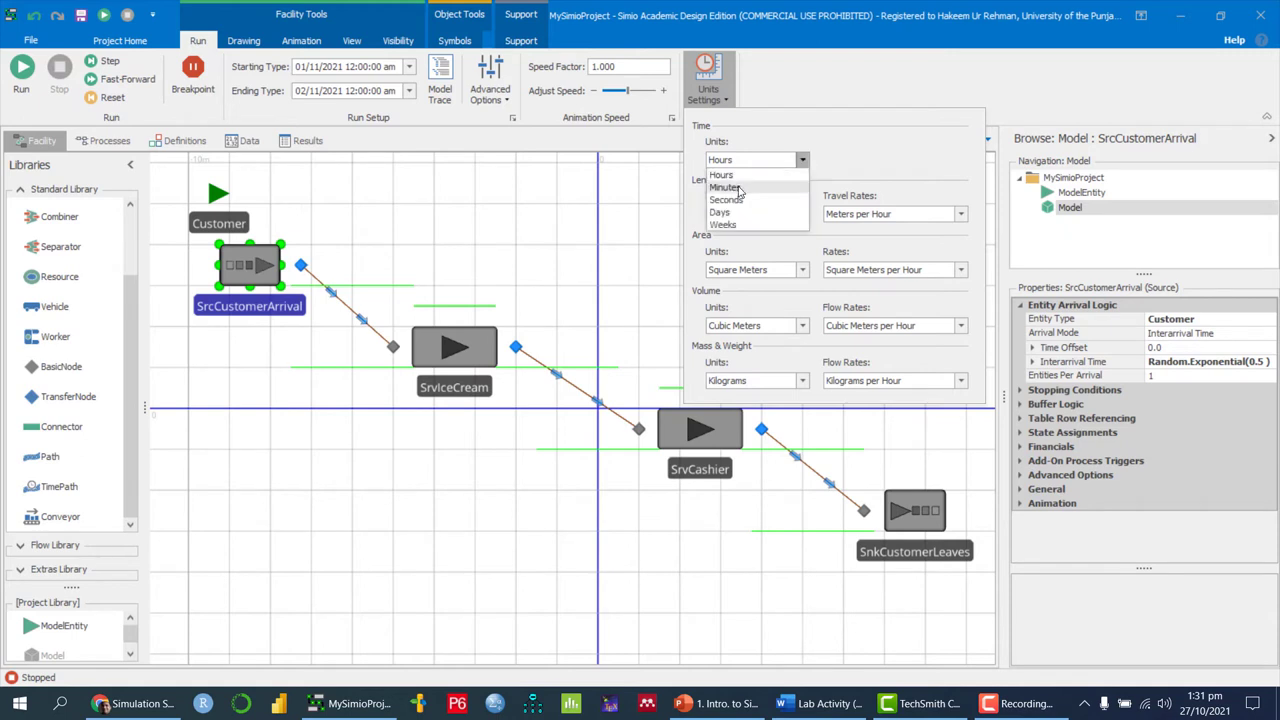
click(740, 190)
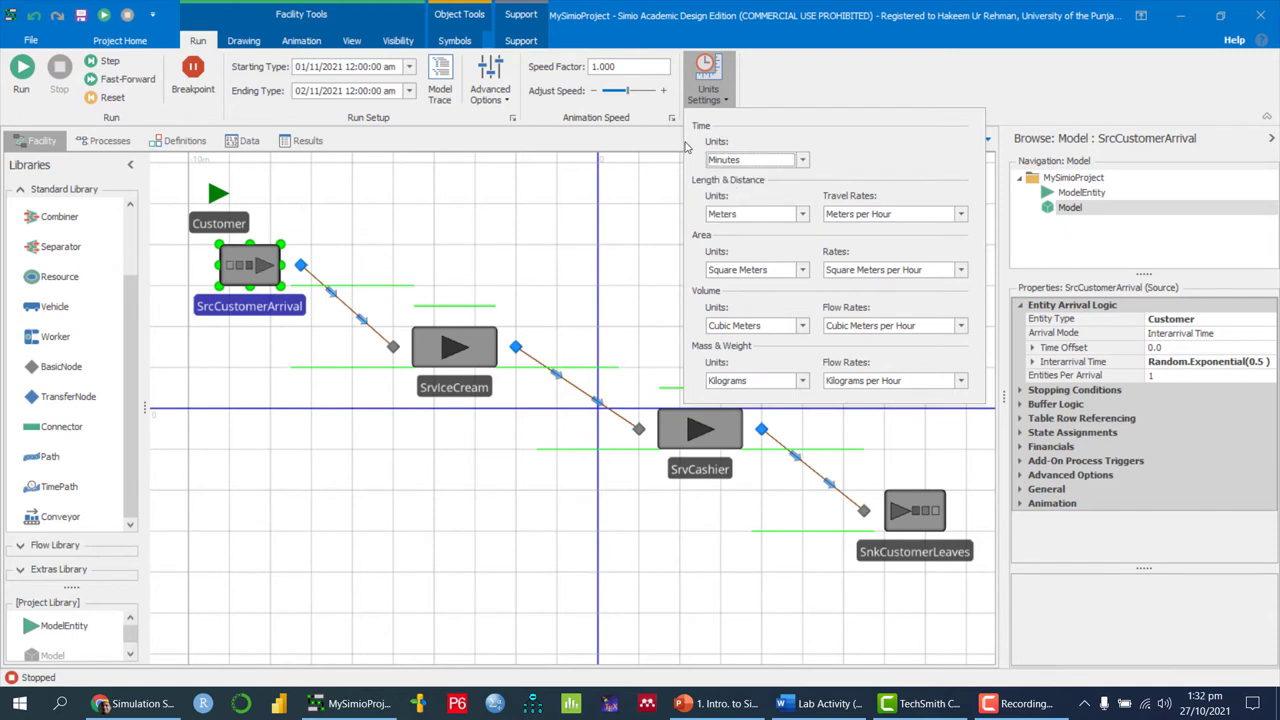
click(804, 162)
click(804, 162)
click(897, 81)
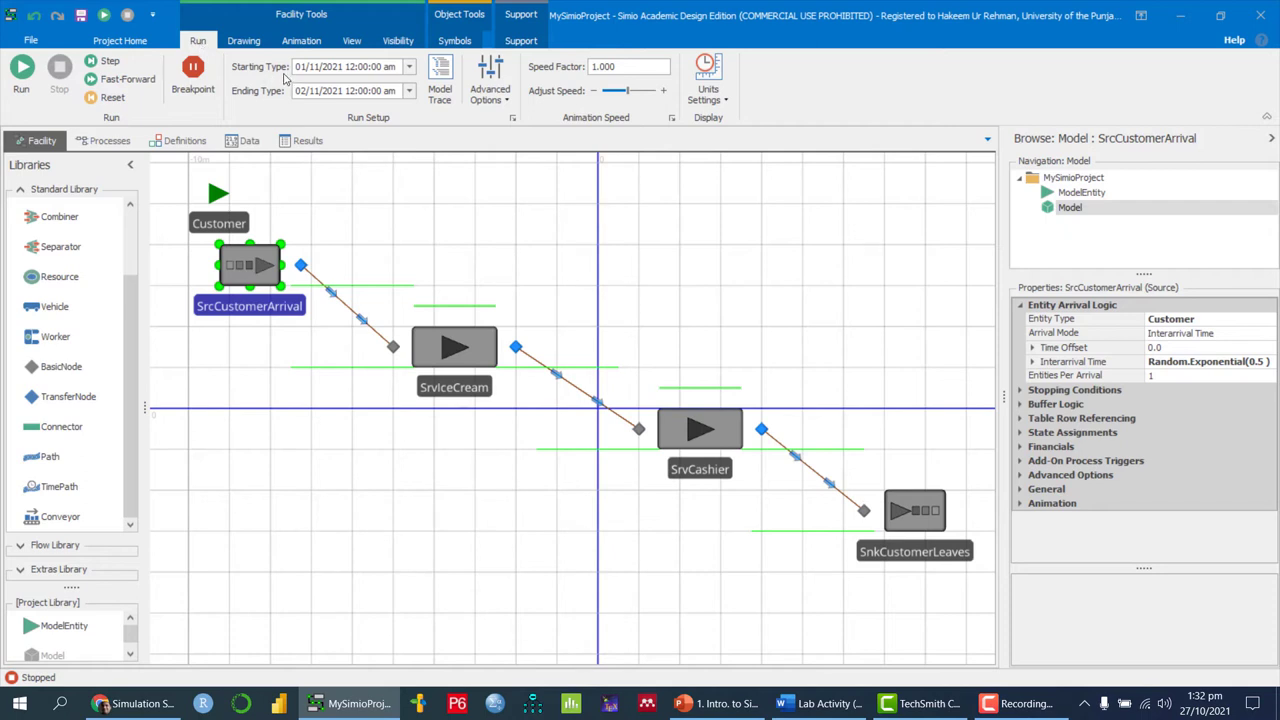
Step: Set the simulation's ending type to a run length of 8 hours
click(408, 92)
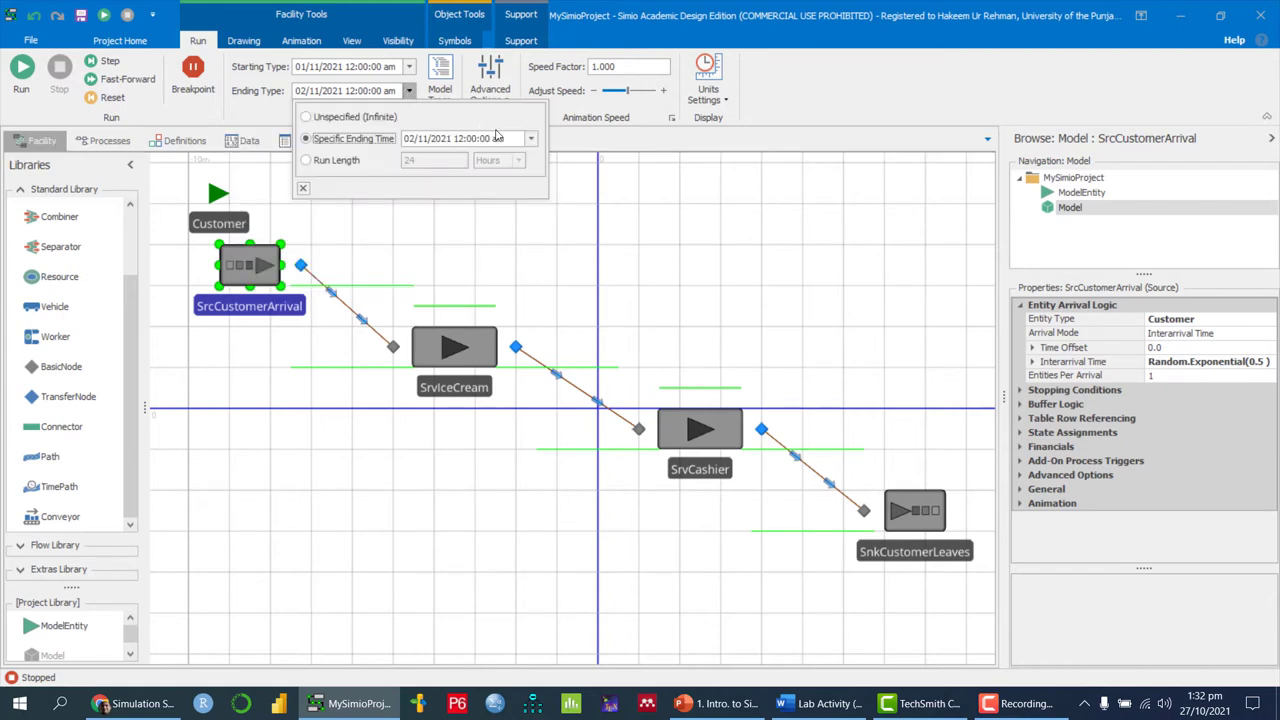
click(532, 139)
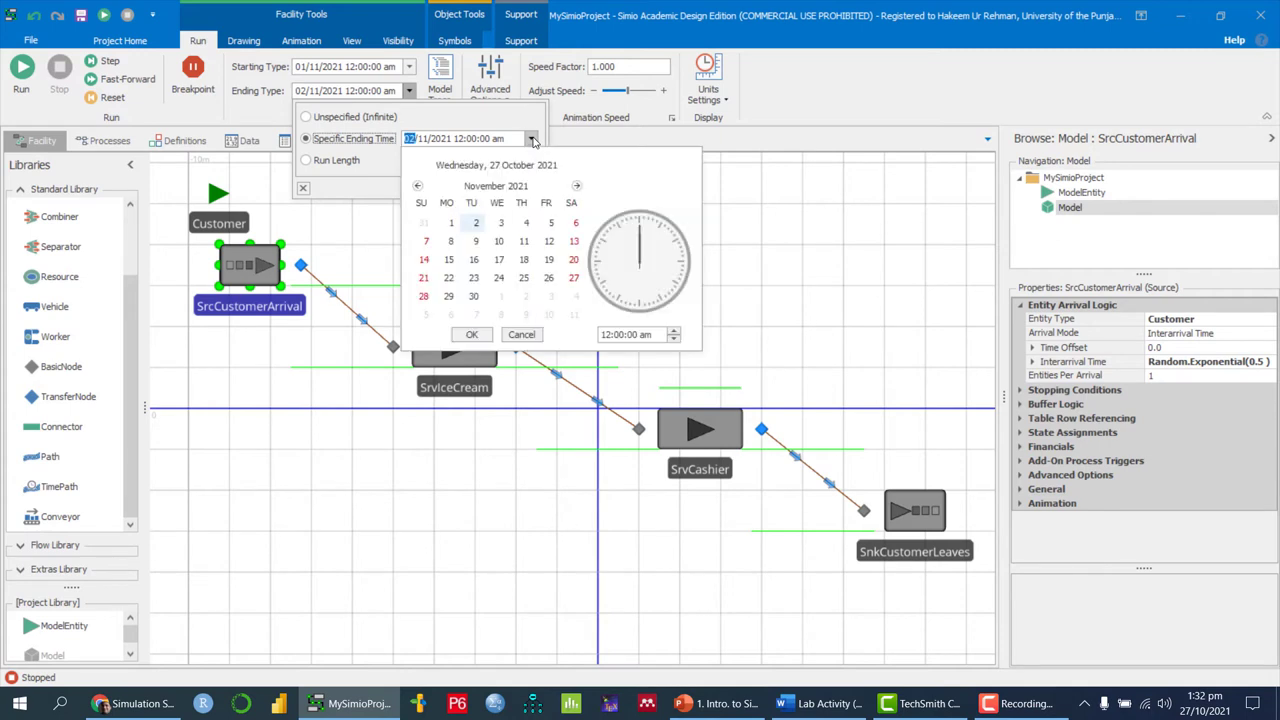
click(532, 139)
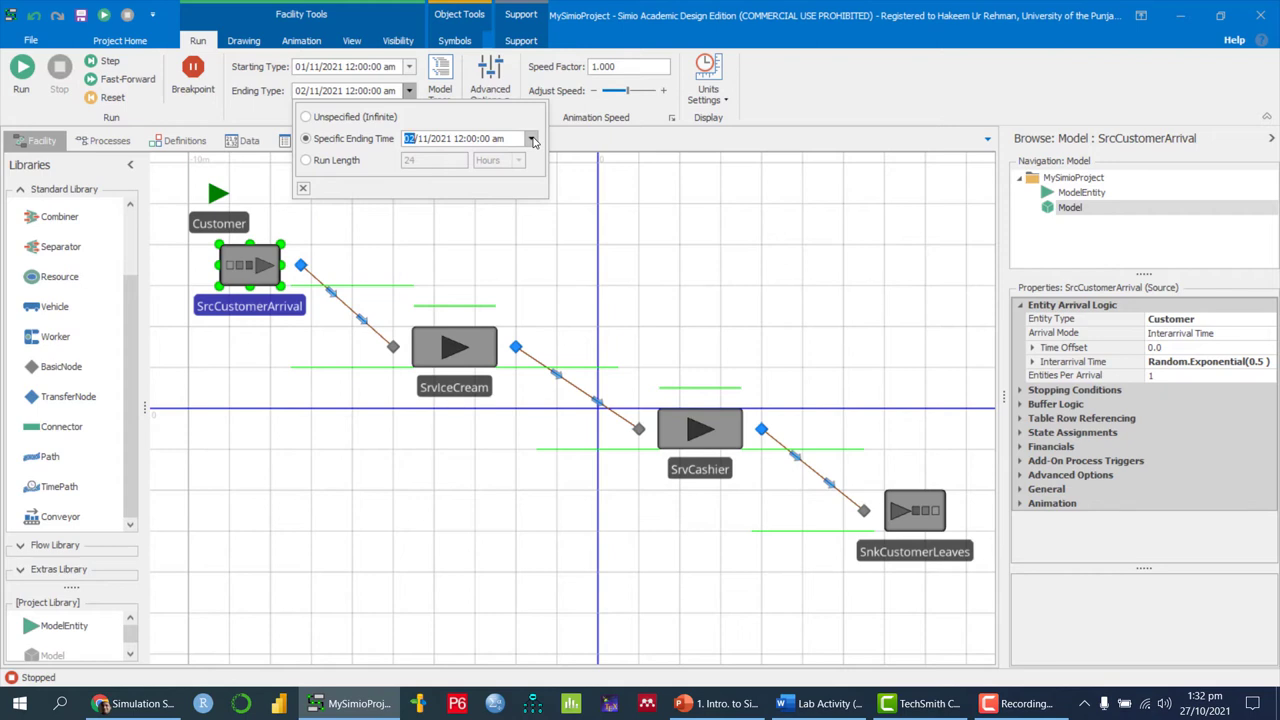
click(332, 120)
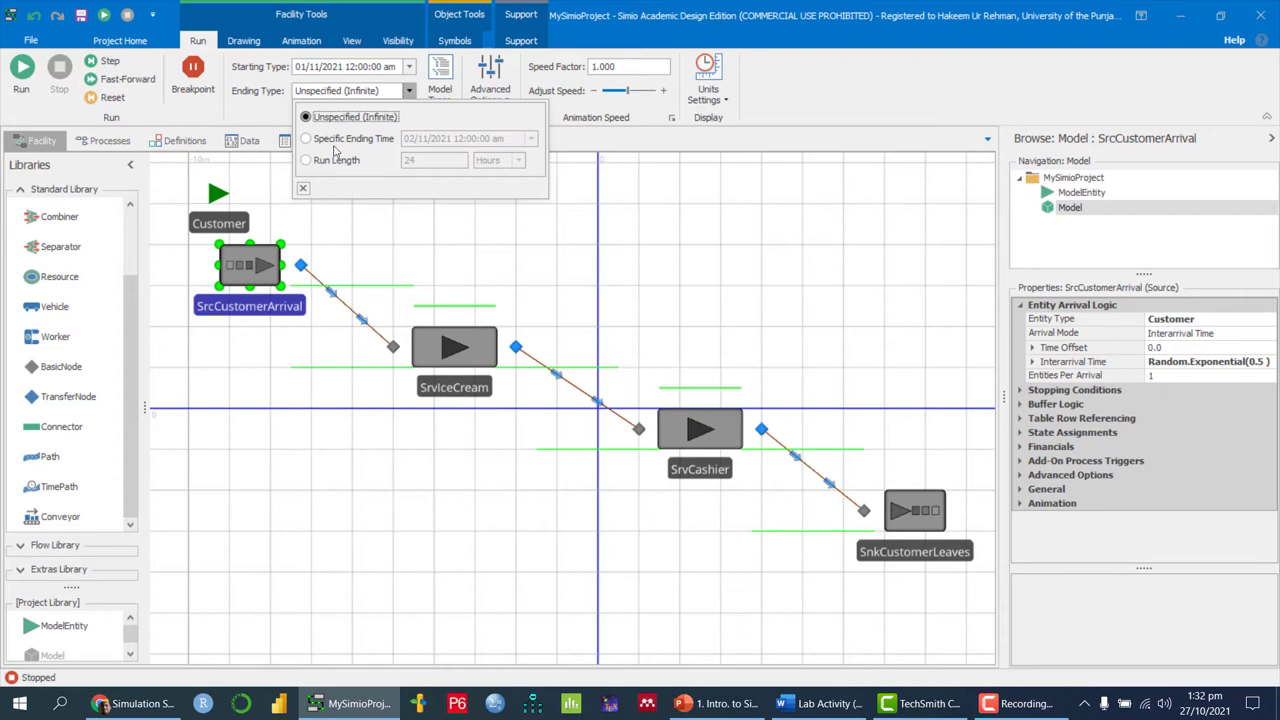
click(336, 162)
double_click(423, 161)
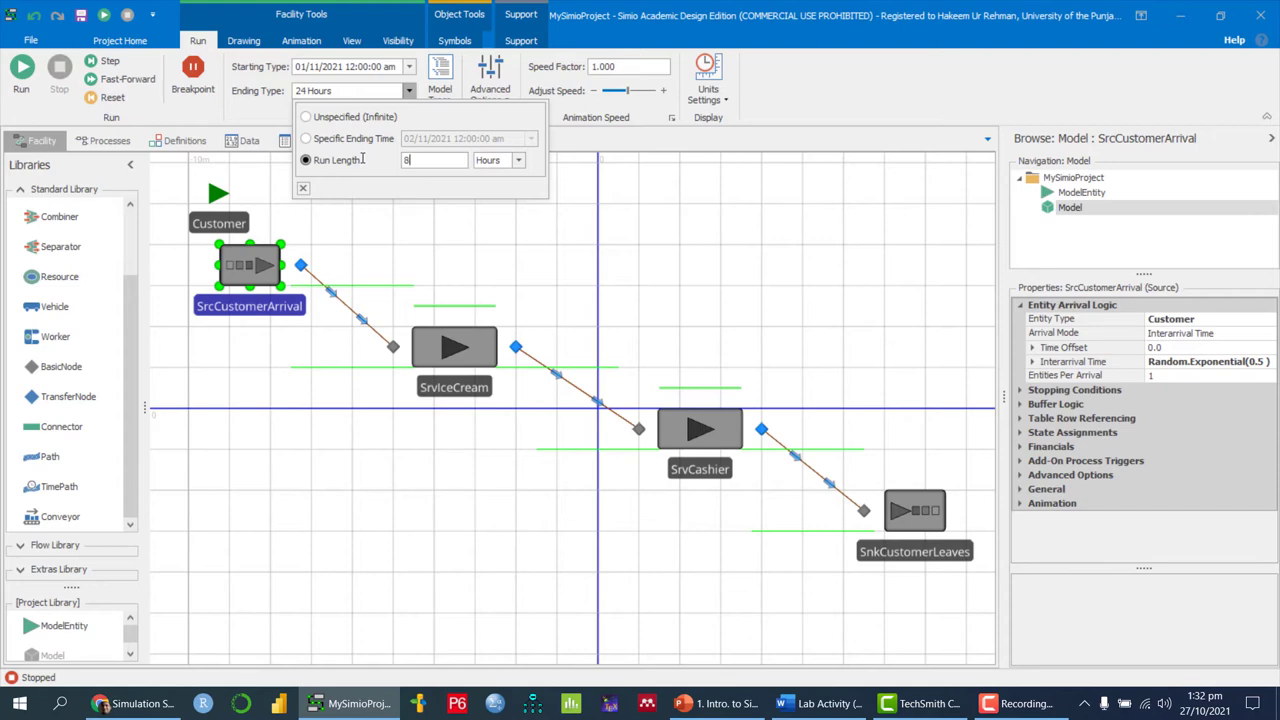
click(885, 79)
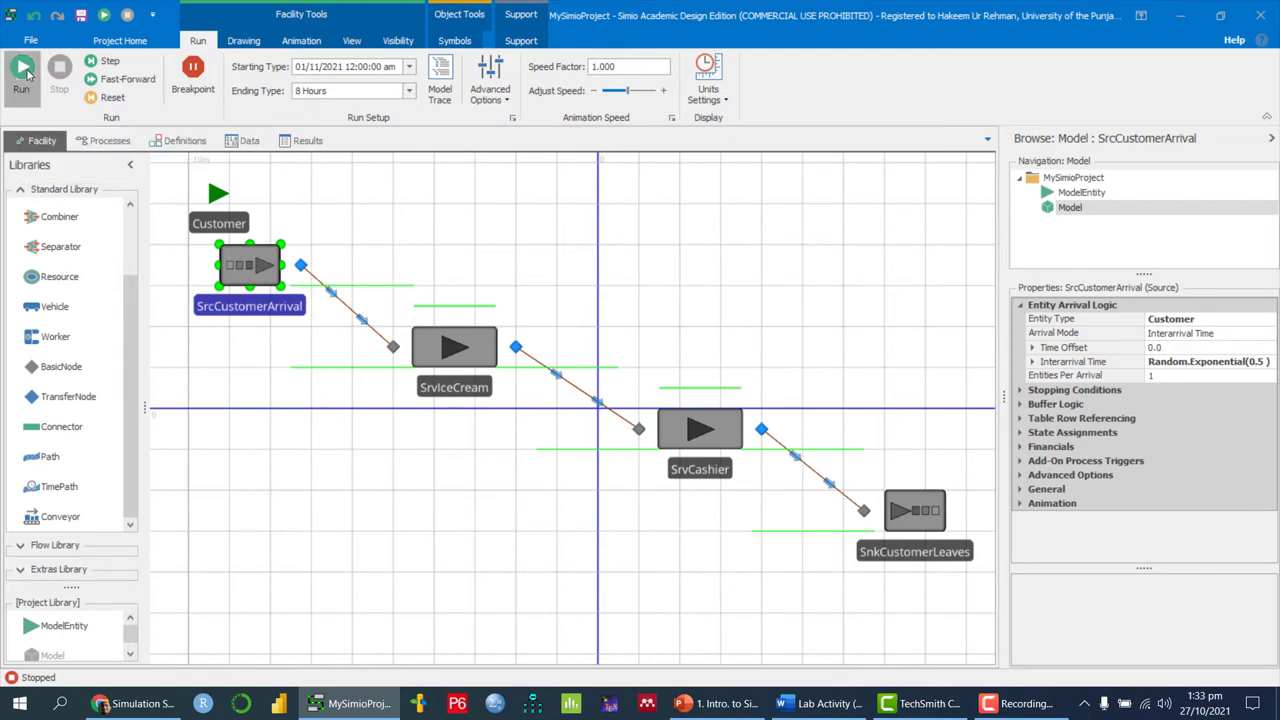
Step: Run the model and watch the animation in 3D, then return to the 2D view with the whole facility visible
click(22, 70)
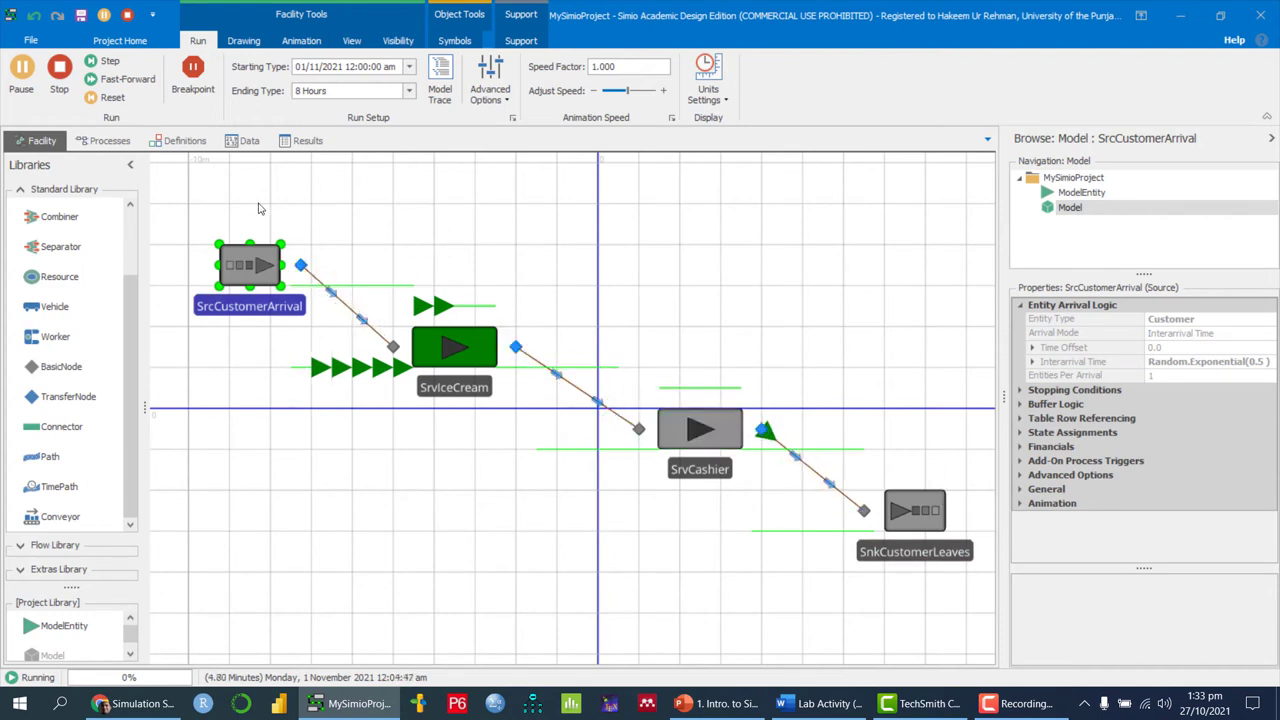
click(352, 41)
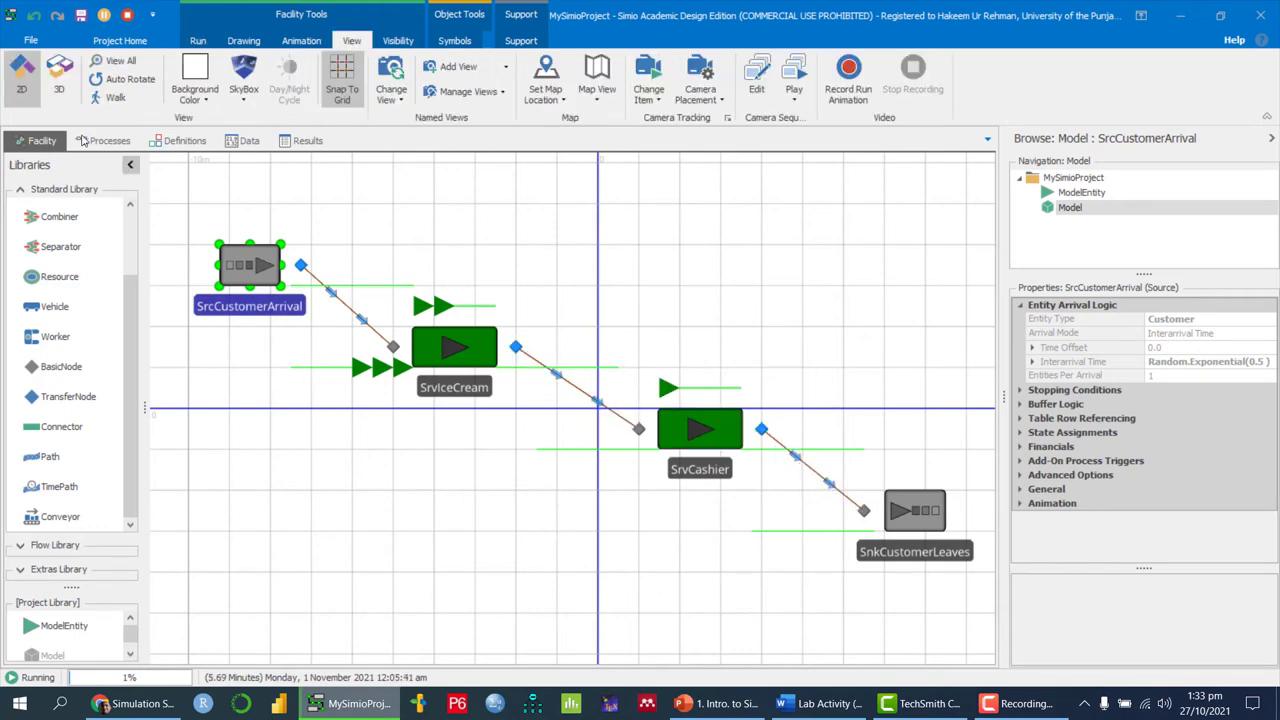
click(58, 82)
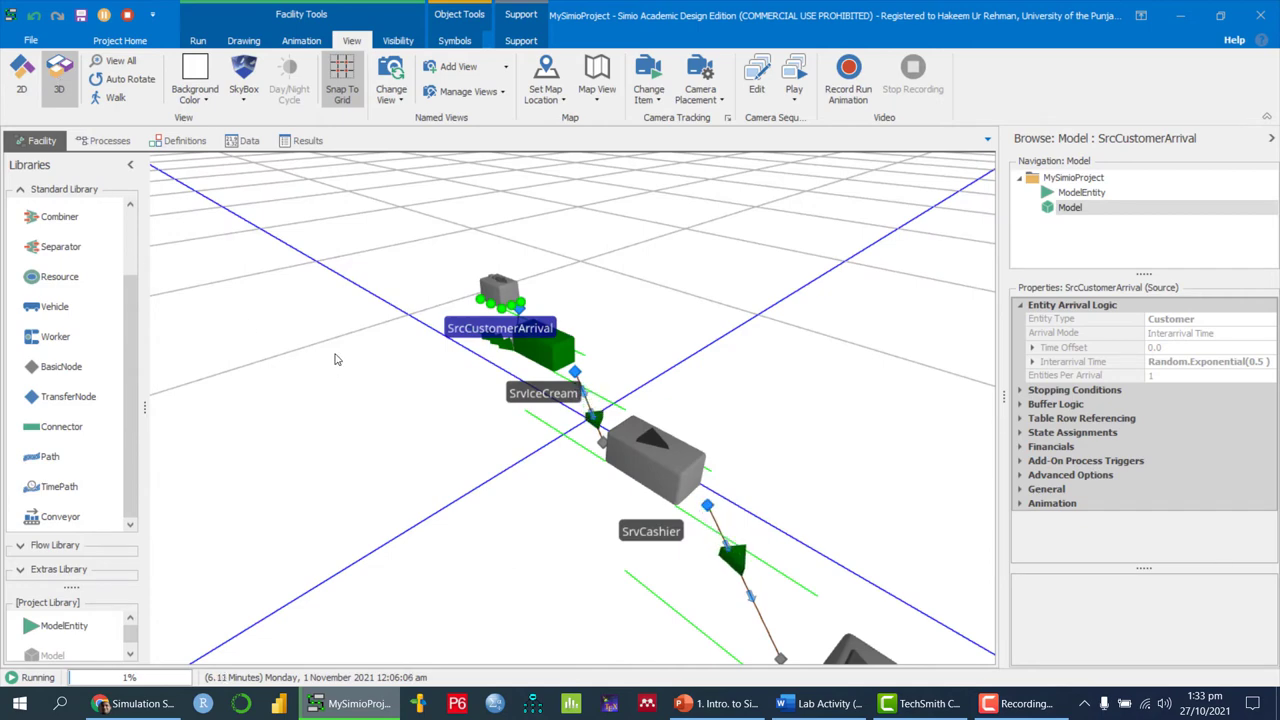
drag(462, 466, 470, 503)
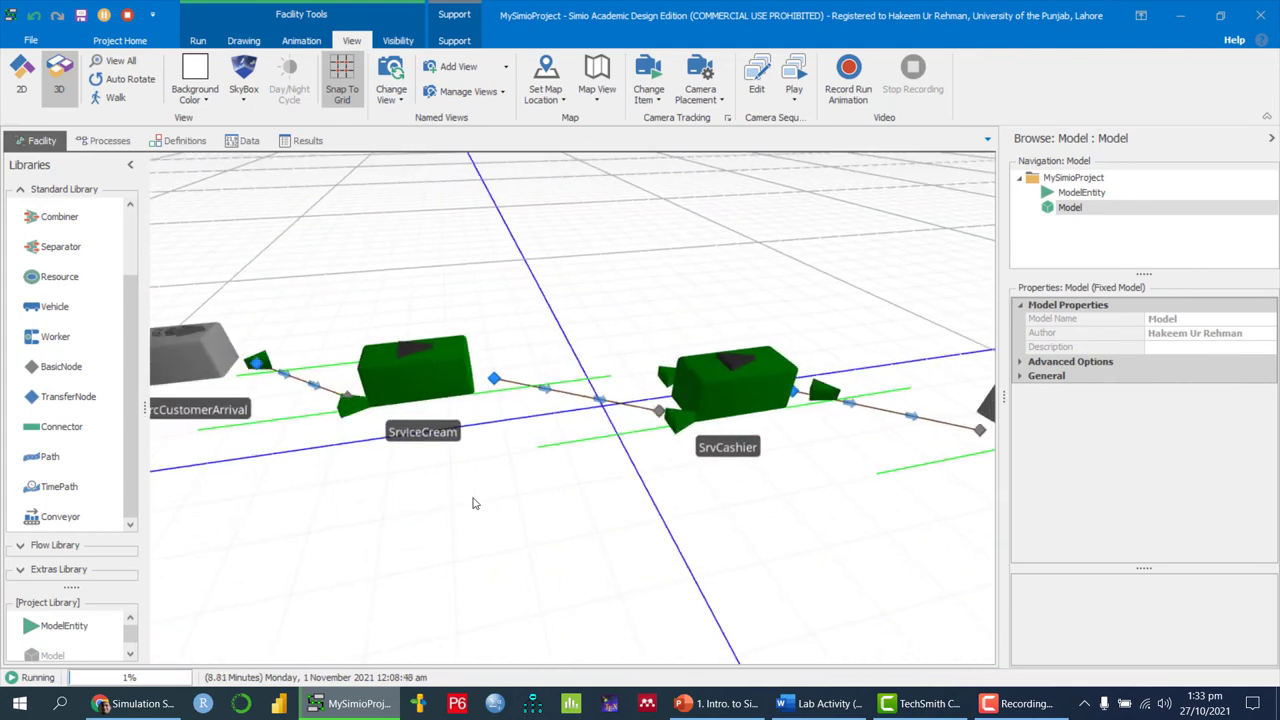
click(22, 78)
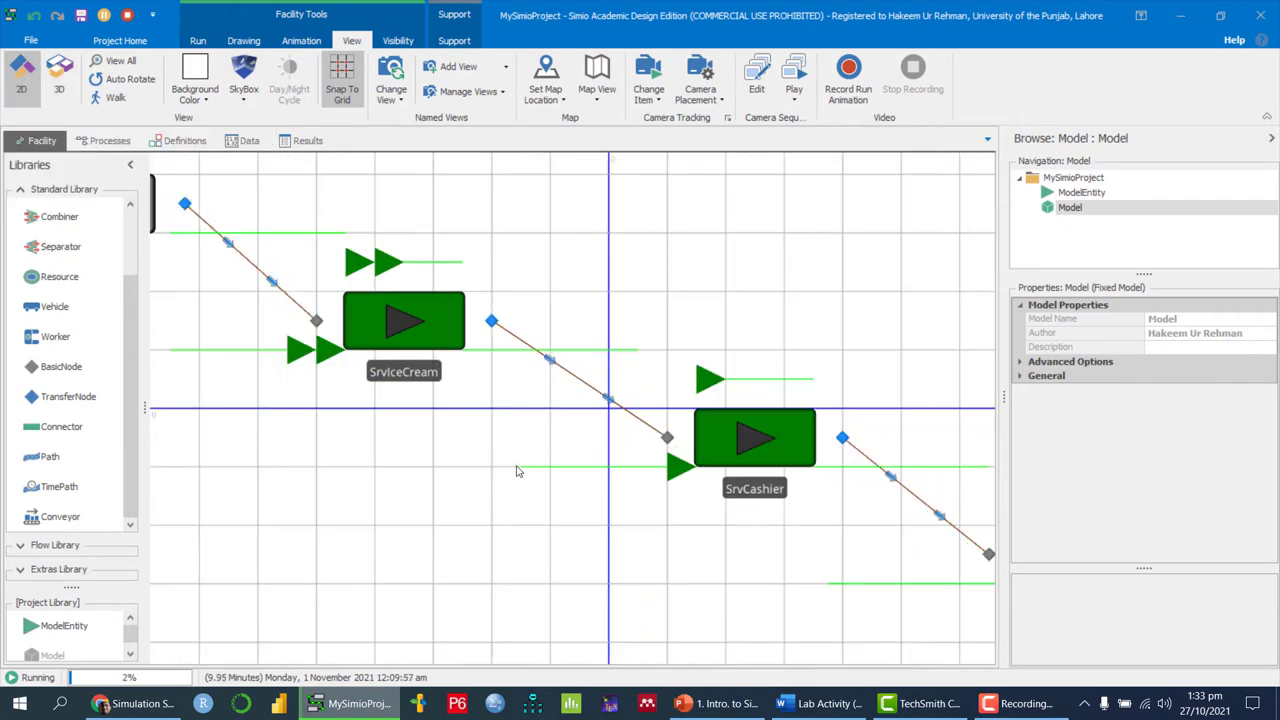
scroll(517, 474, down, 3)
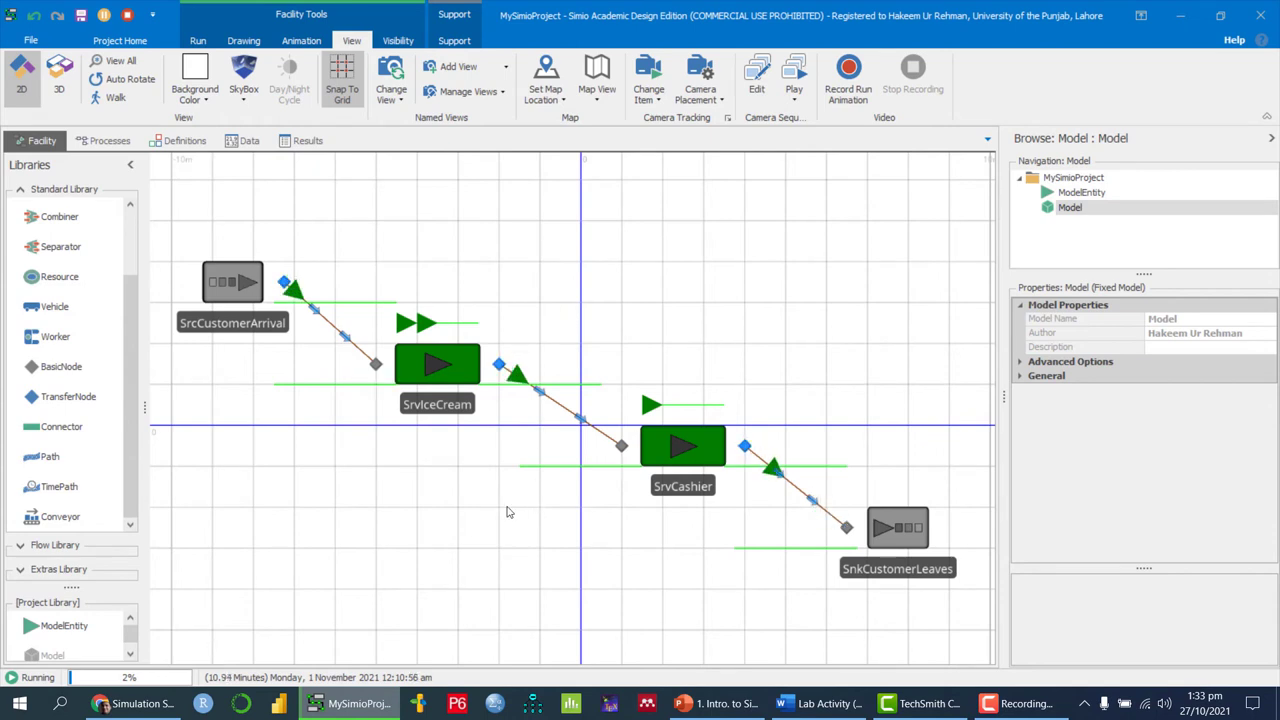
drag(471, 551, 473, 545)
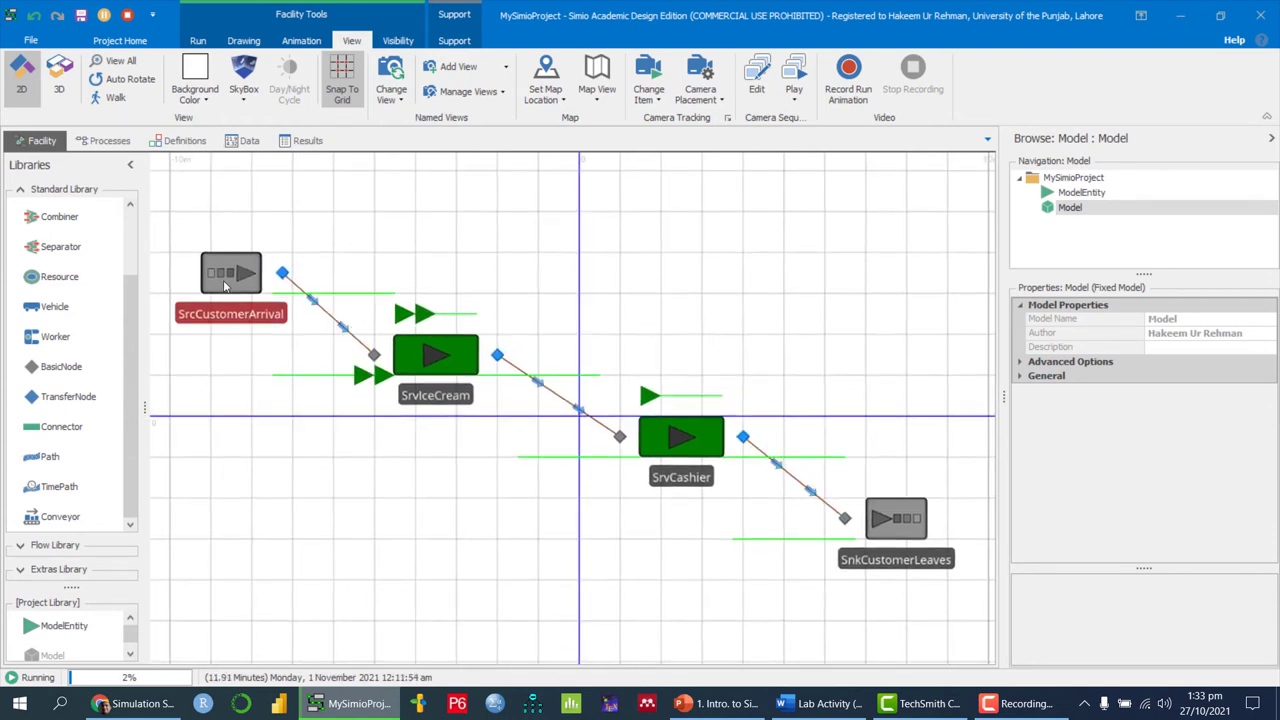
Step: Fast-forward the simulation to its end and examine the pivot grid results for all object types
click(199, 41)
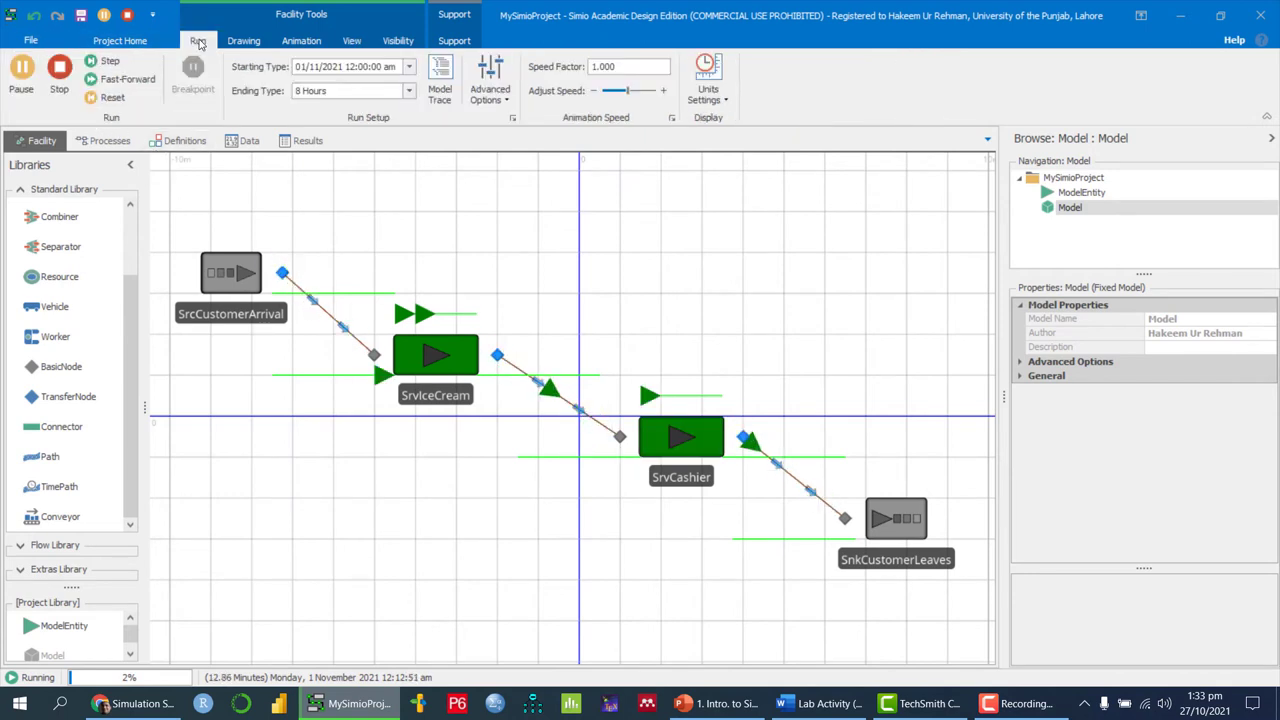
click(124, 84)
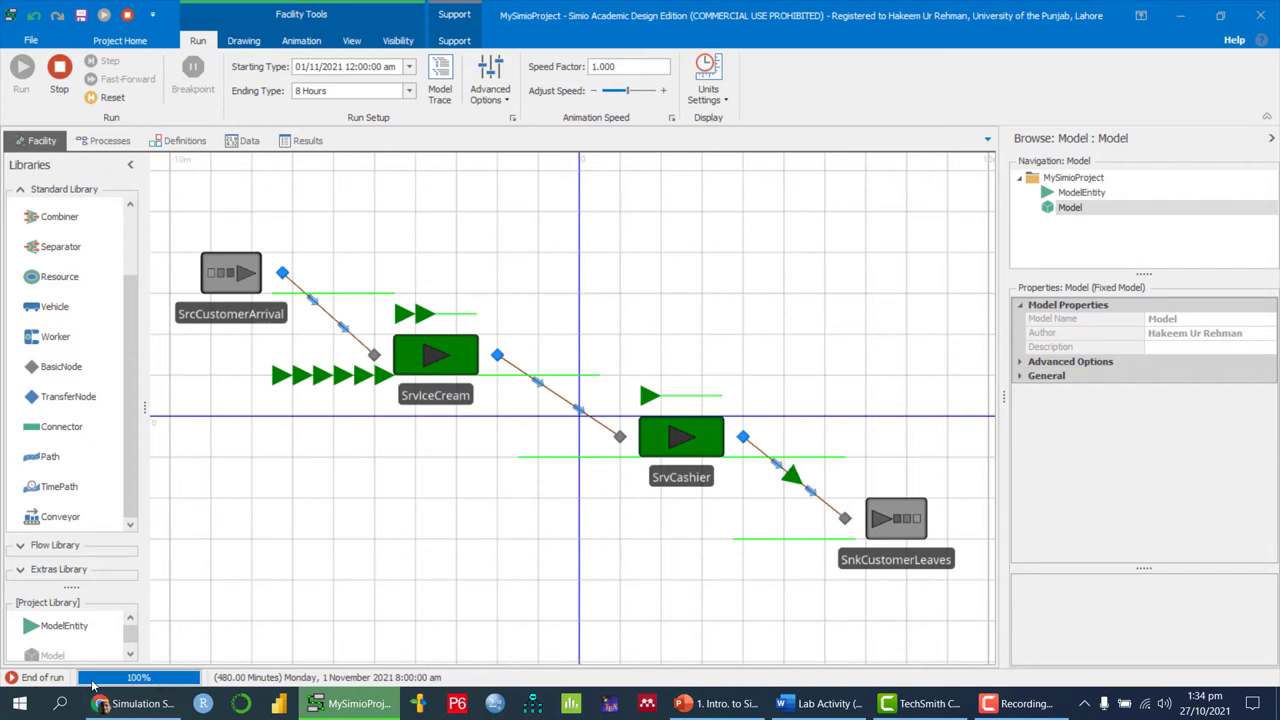
click(306, 140)
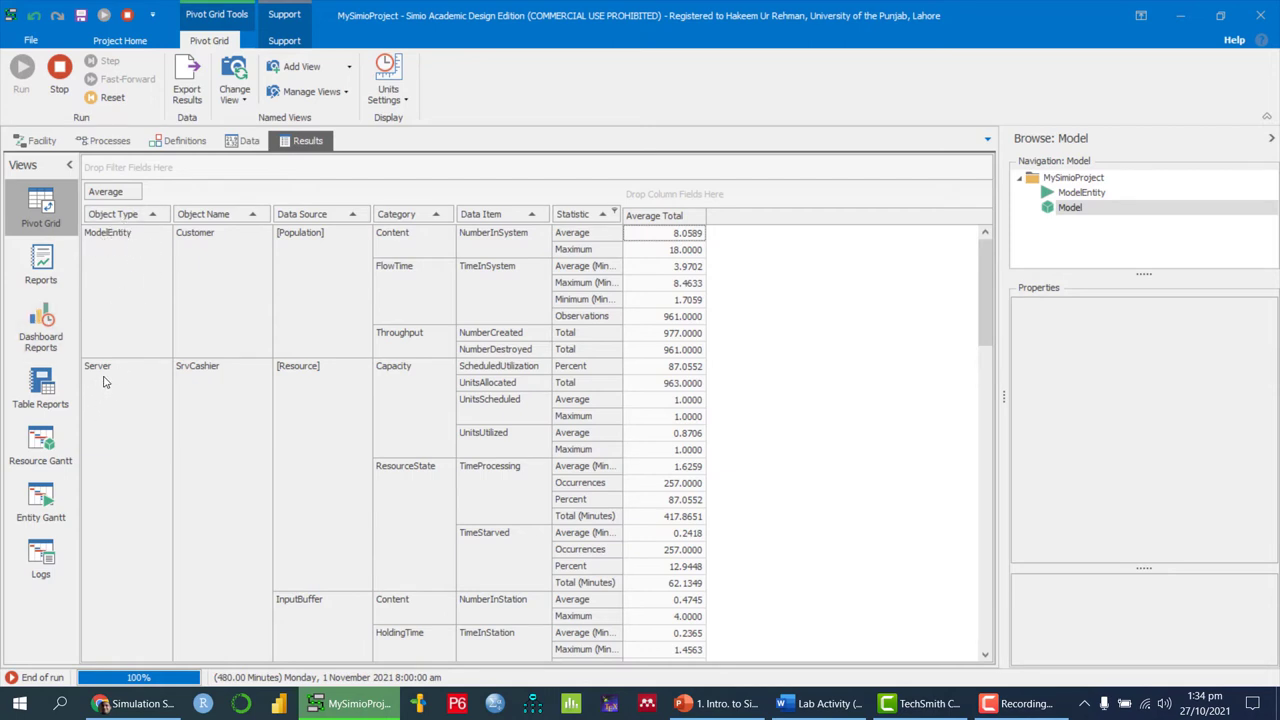
scroll(103, 381, down, 1)
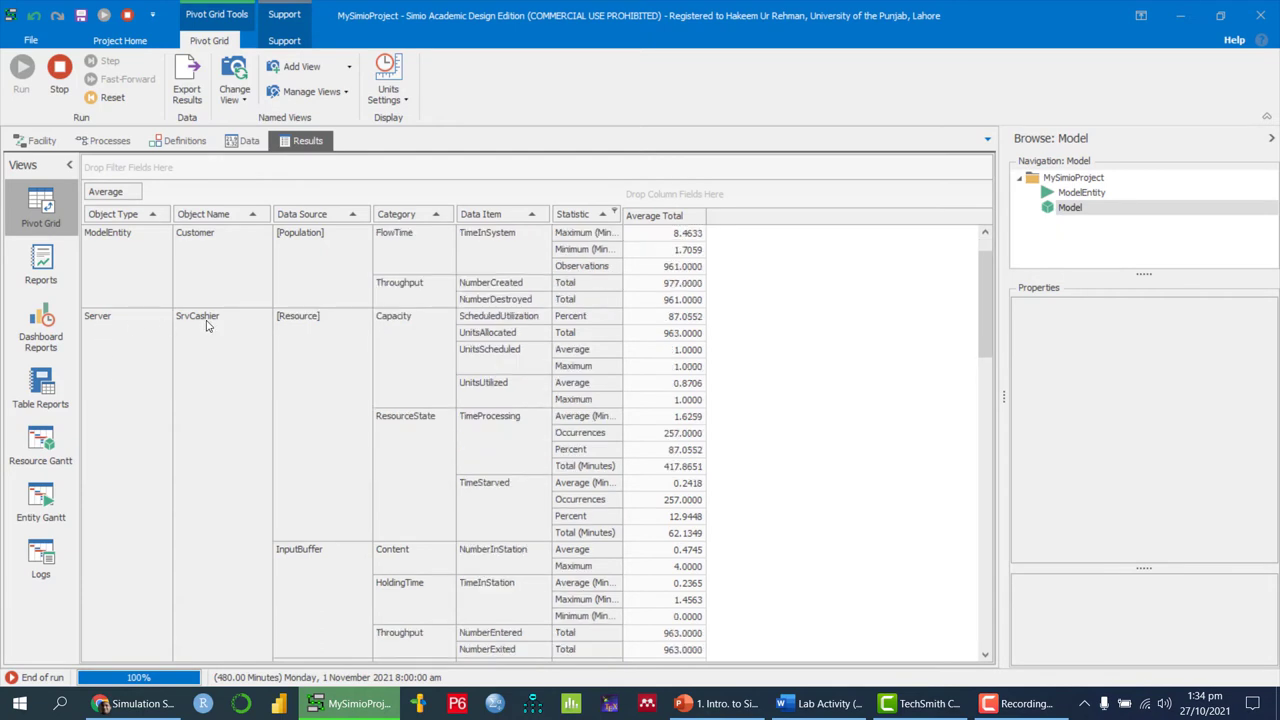
scroll(205, 330, down, 7)
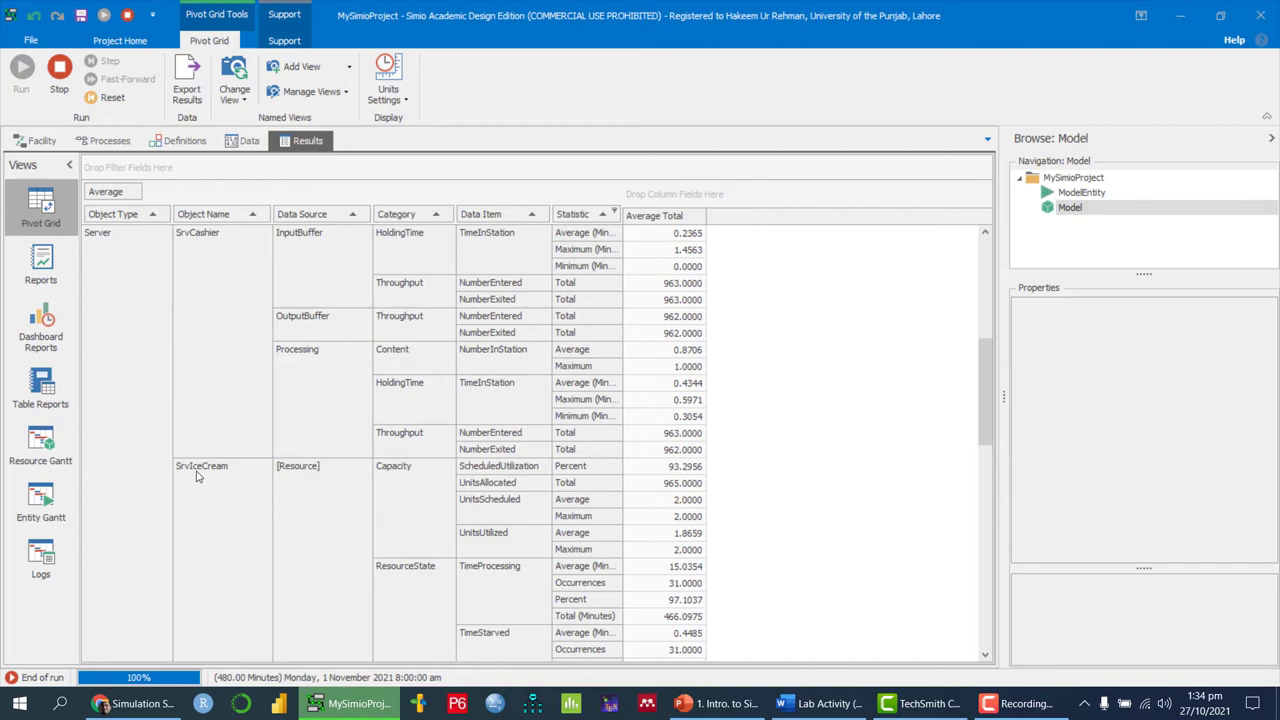
scroll(197, 477, down, 10)
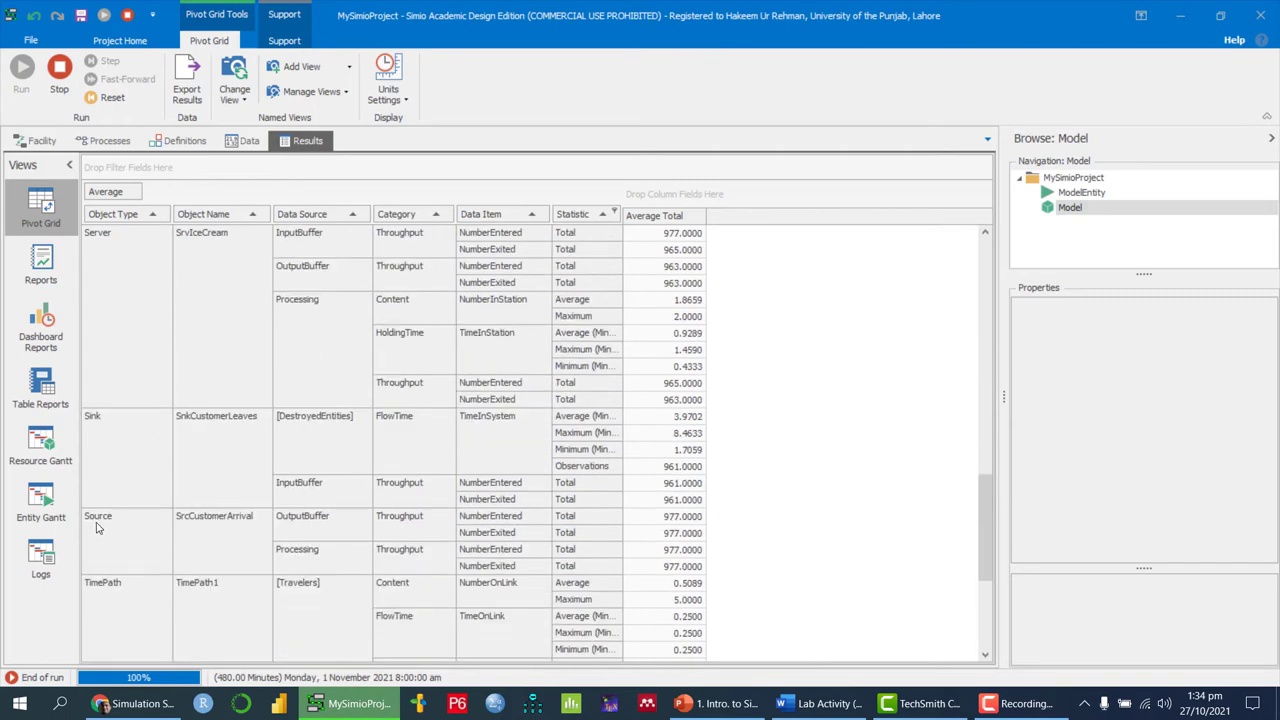
scroll(253, 531, down, 2)
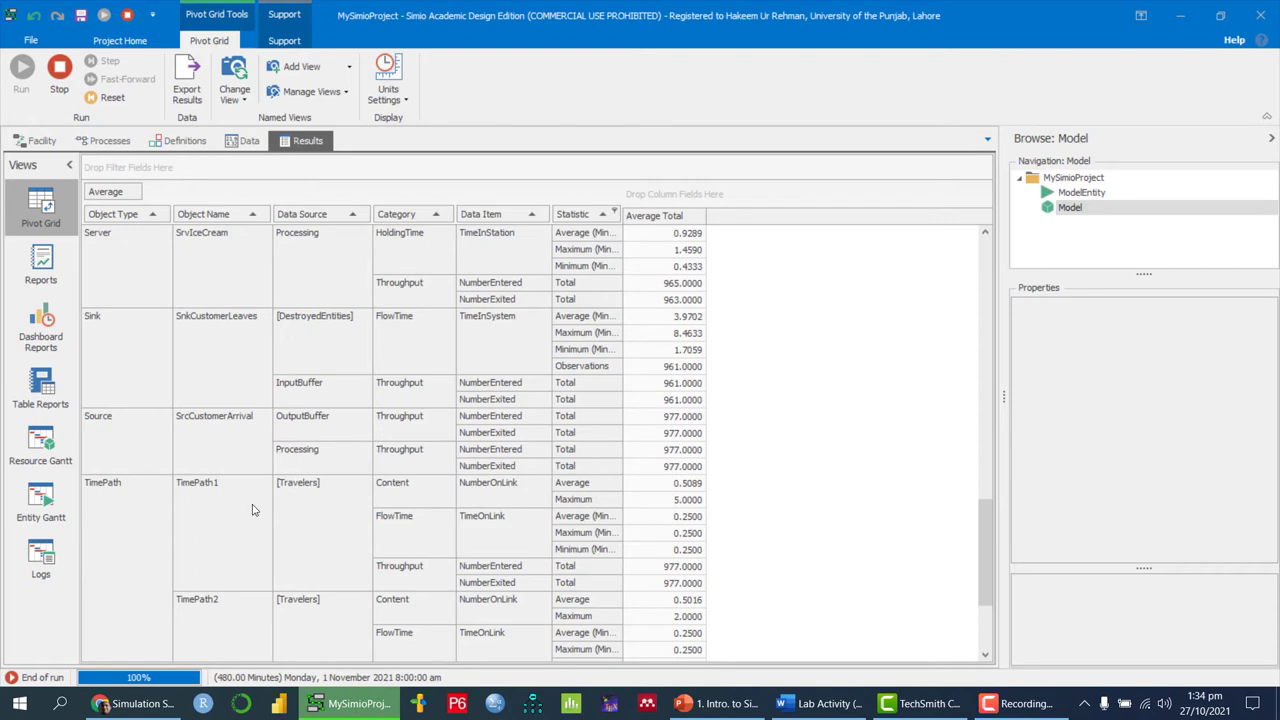
scroll(253, 510, down, 3)
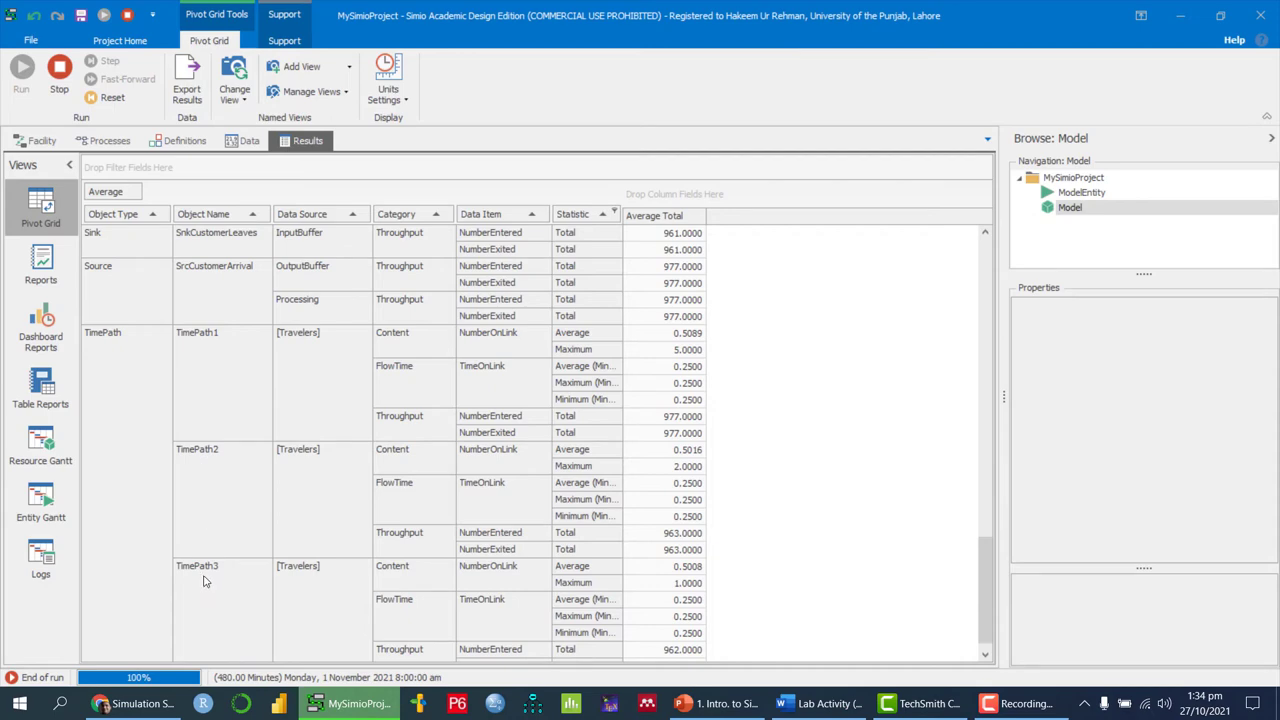
scroll(283, 500, up, 15)
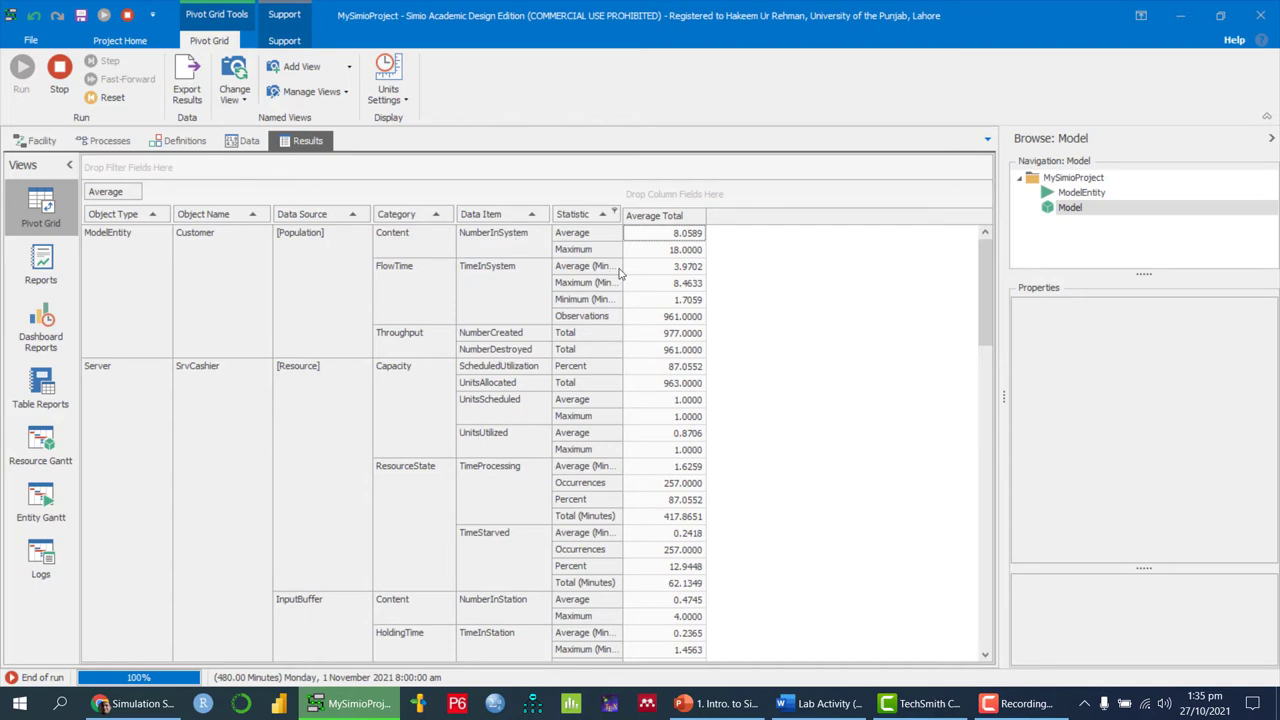
Step: Widen the Statistic column of the results grid, and switch to PowerPoint to view the slide on running the model
drag(622, 266, 662, 272)
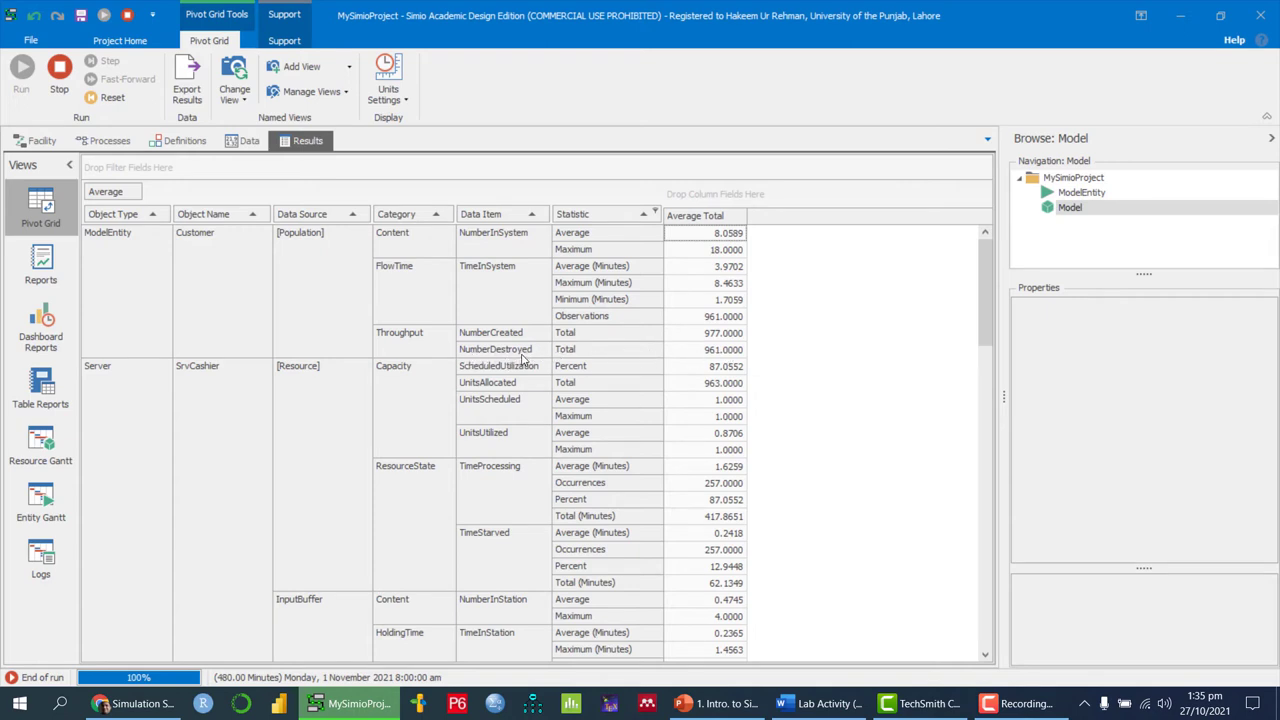
scroll(521, 360, down, 1)
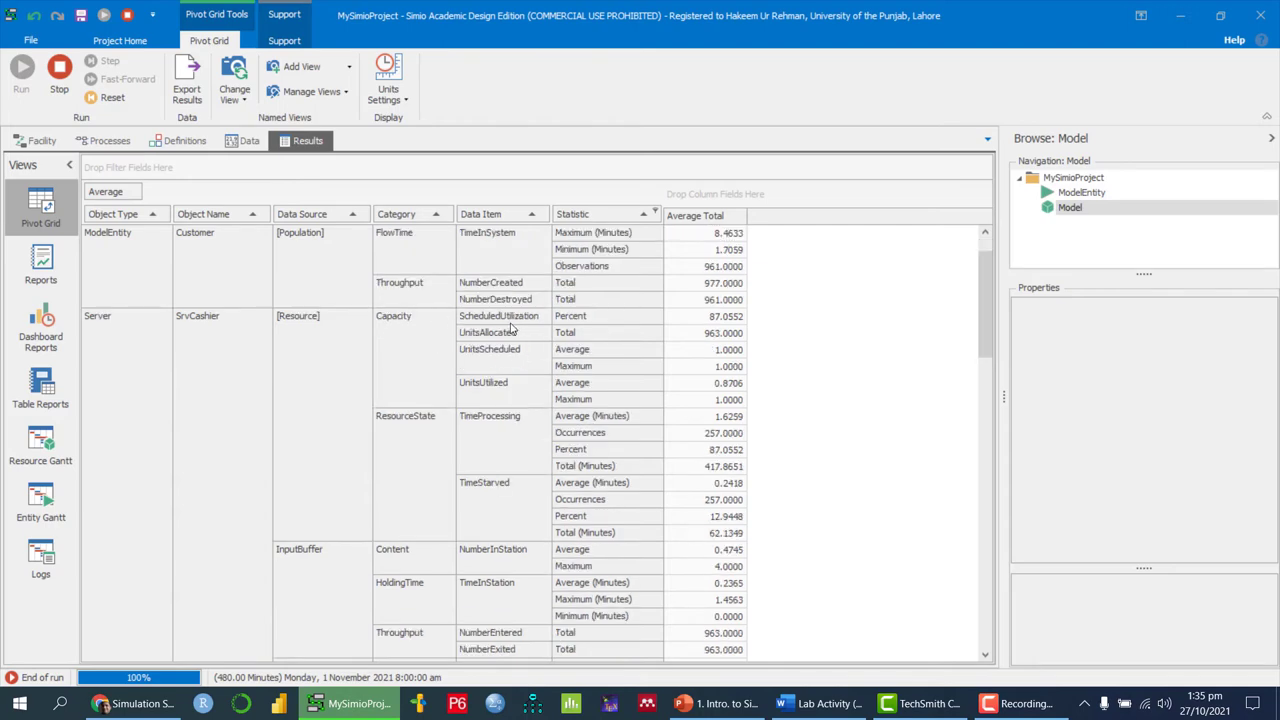
click(712, 703)
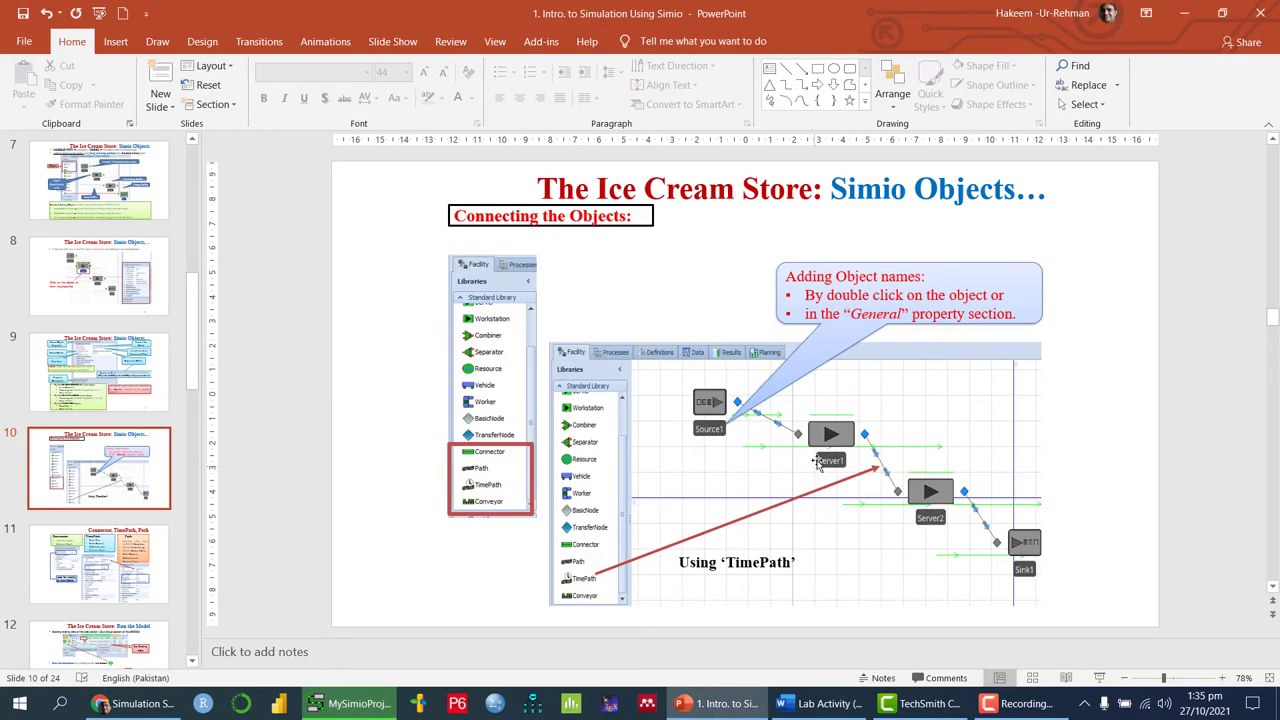
scroll(818, 462, down, 2)
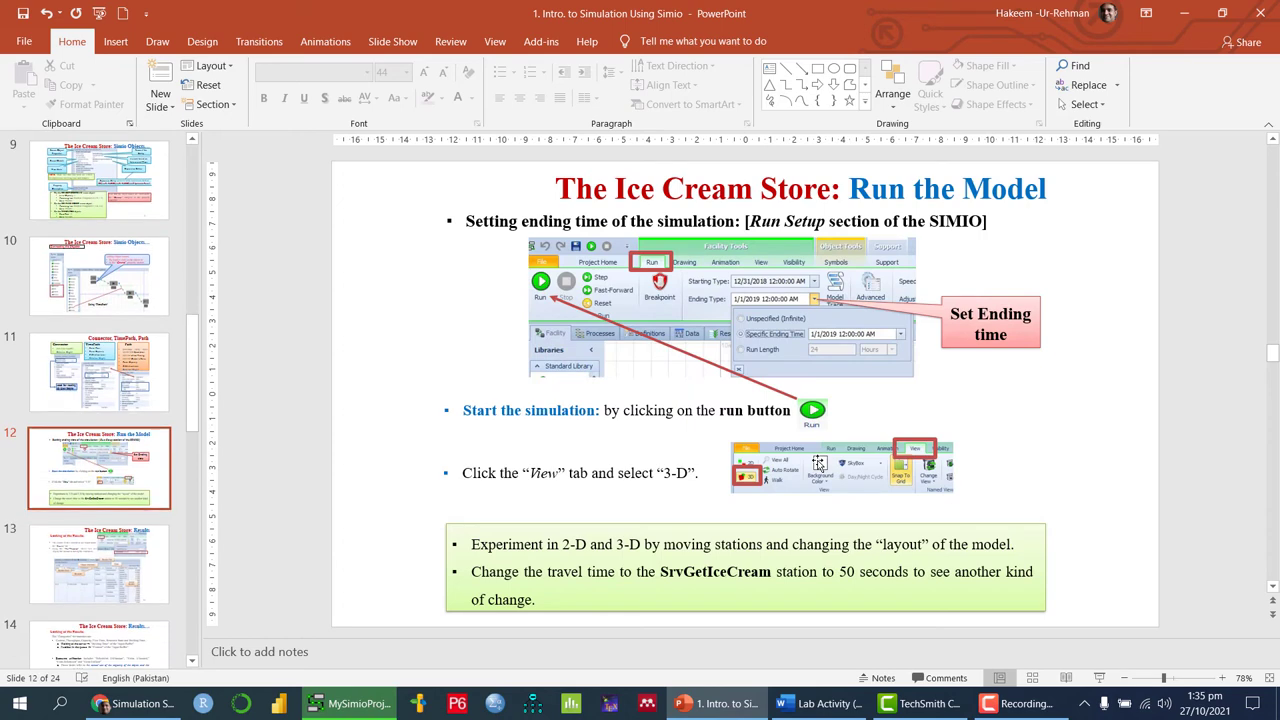
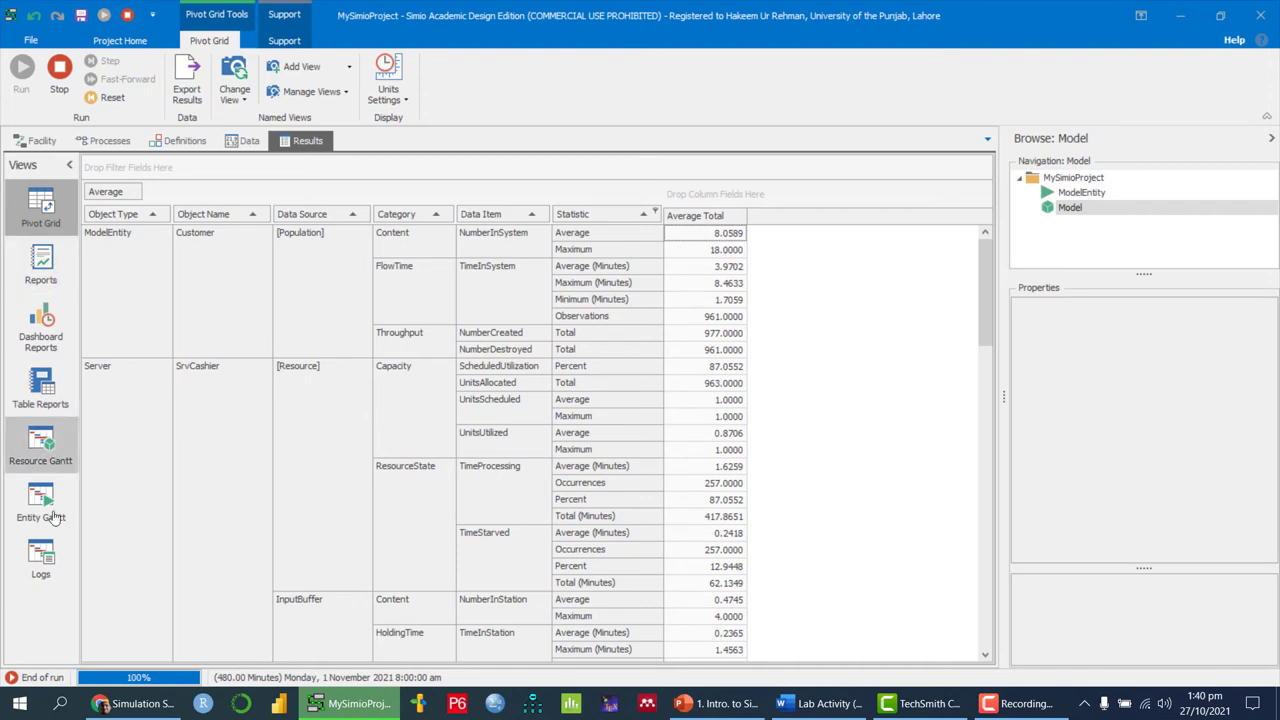
Step: Filter the pivot grid's Object Type to Server only and look through the results of SrvCashier and SrvIceCream
click(165, 214)
click(169, 259)
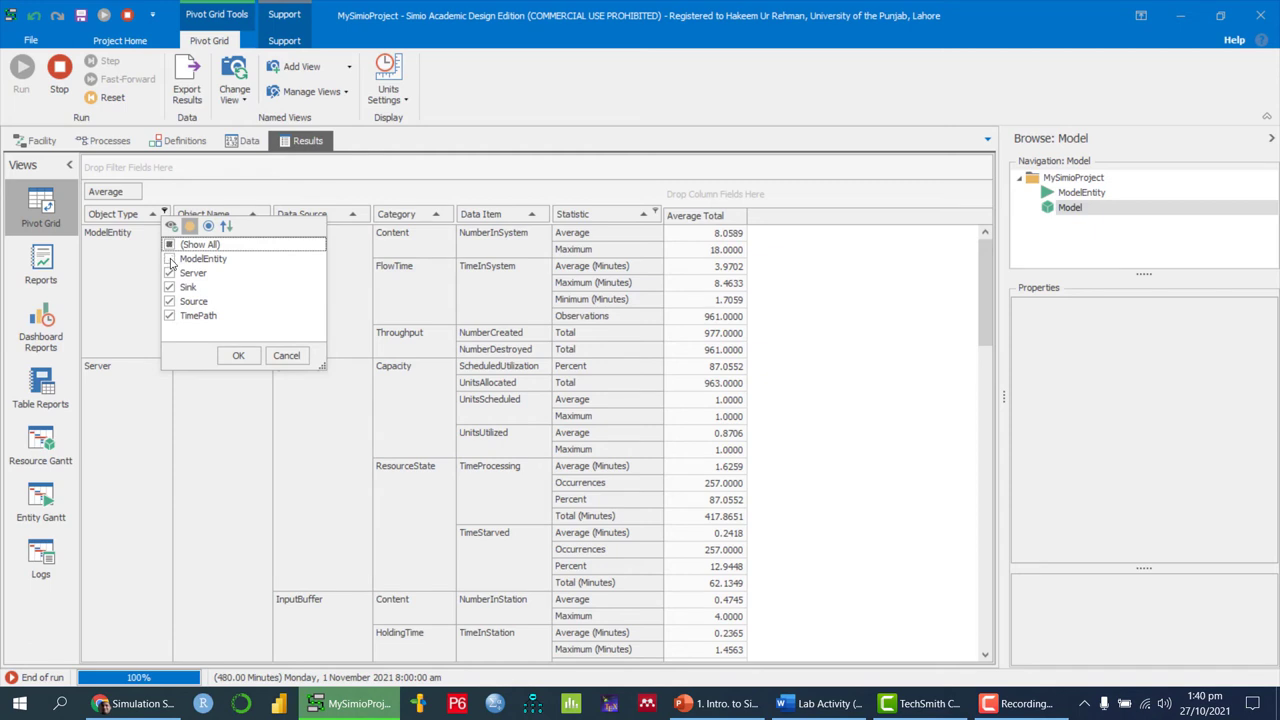
click(169, 287)
click(169, 301)
click(169, 315)
click(239, 356)
click(240, 356)
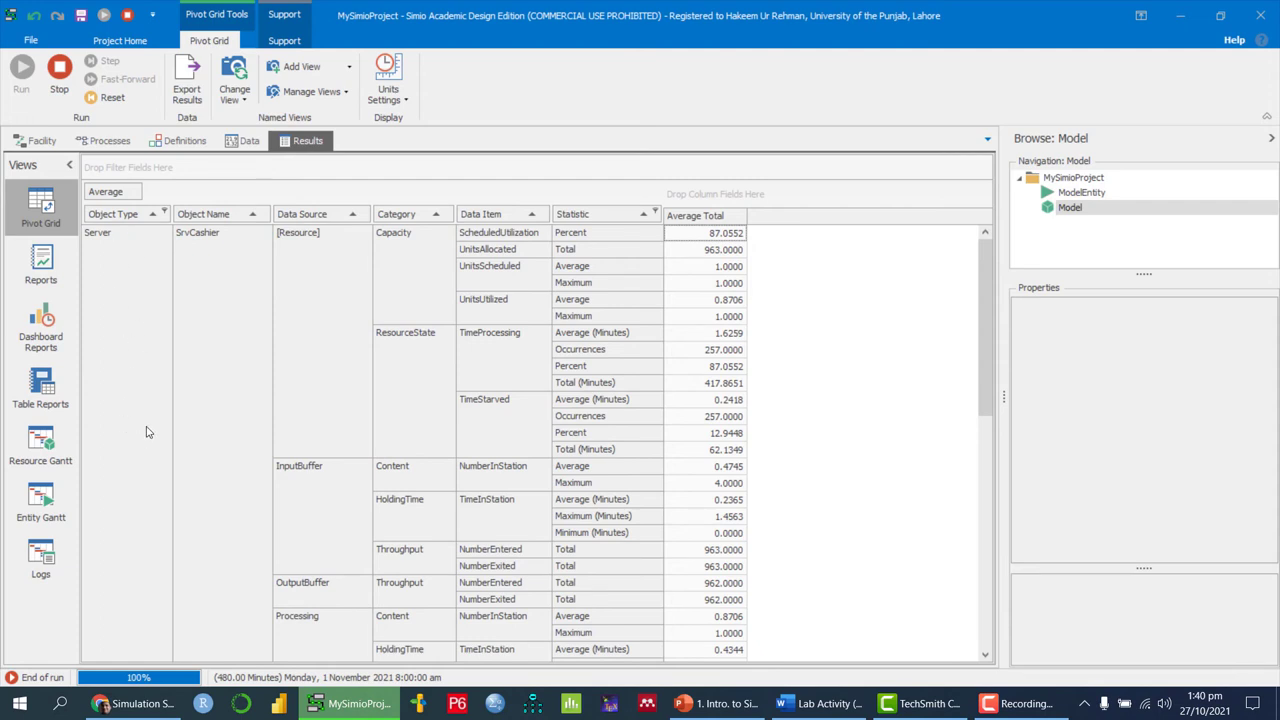
scroll(252, 288, down, 2)
scroll(251, 355, up, 2)
scroll(211, 305, down, 3)
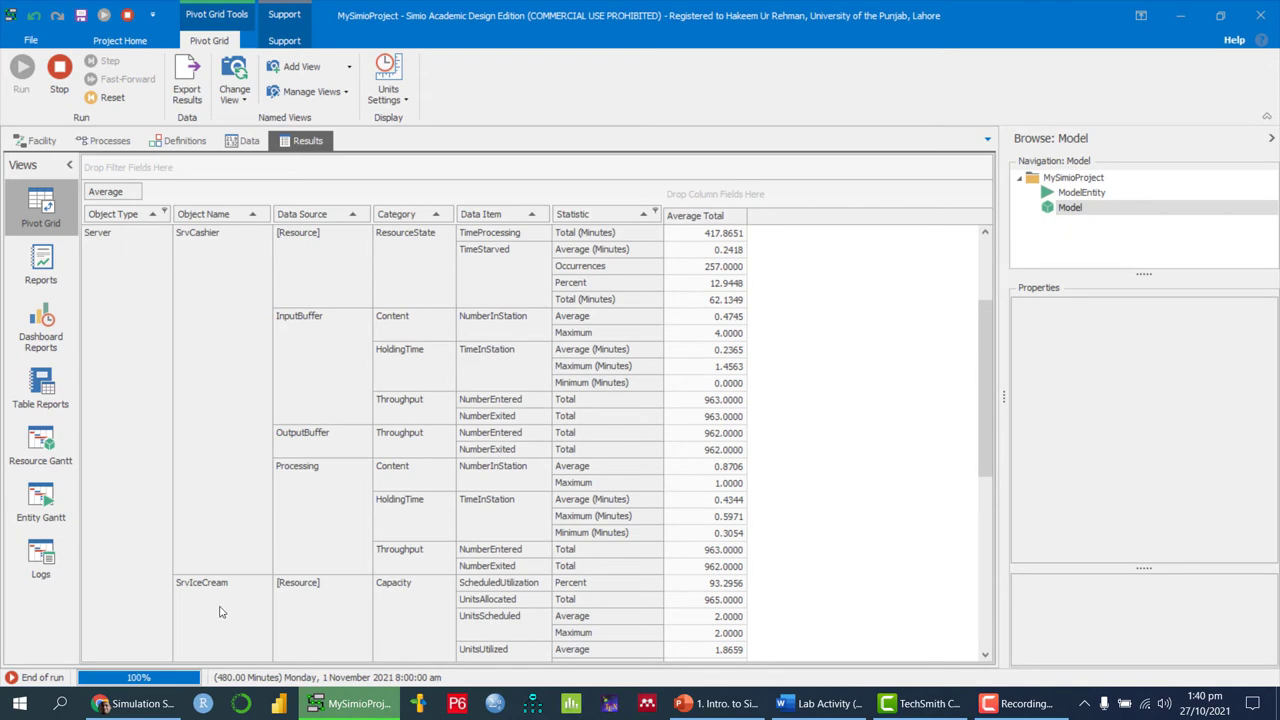
scroll(229, 503, up, 3)
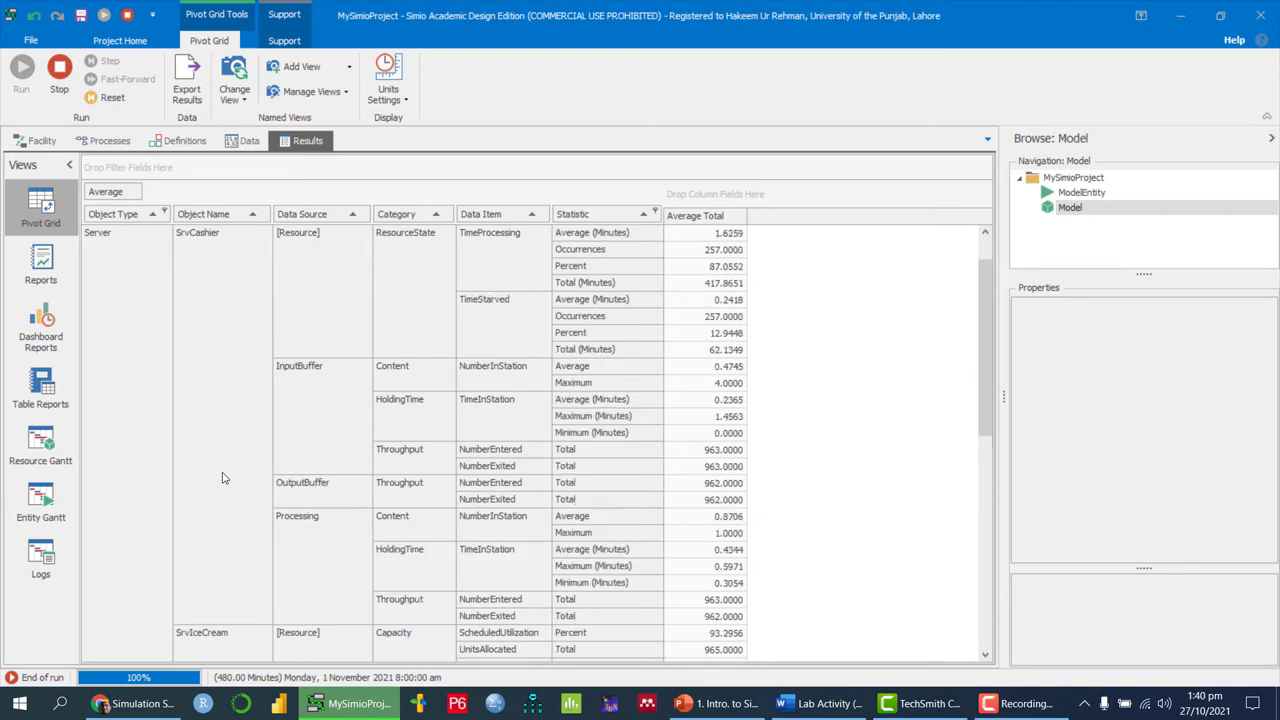
Step: Filter the pivot grid's Object Name to SrvIceCream only and review its capacity, resource state, buffer and processing statistics
click(265, 214)
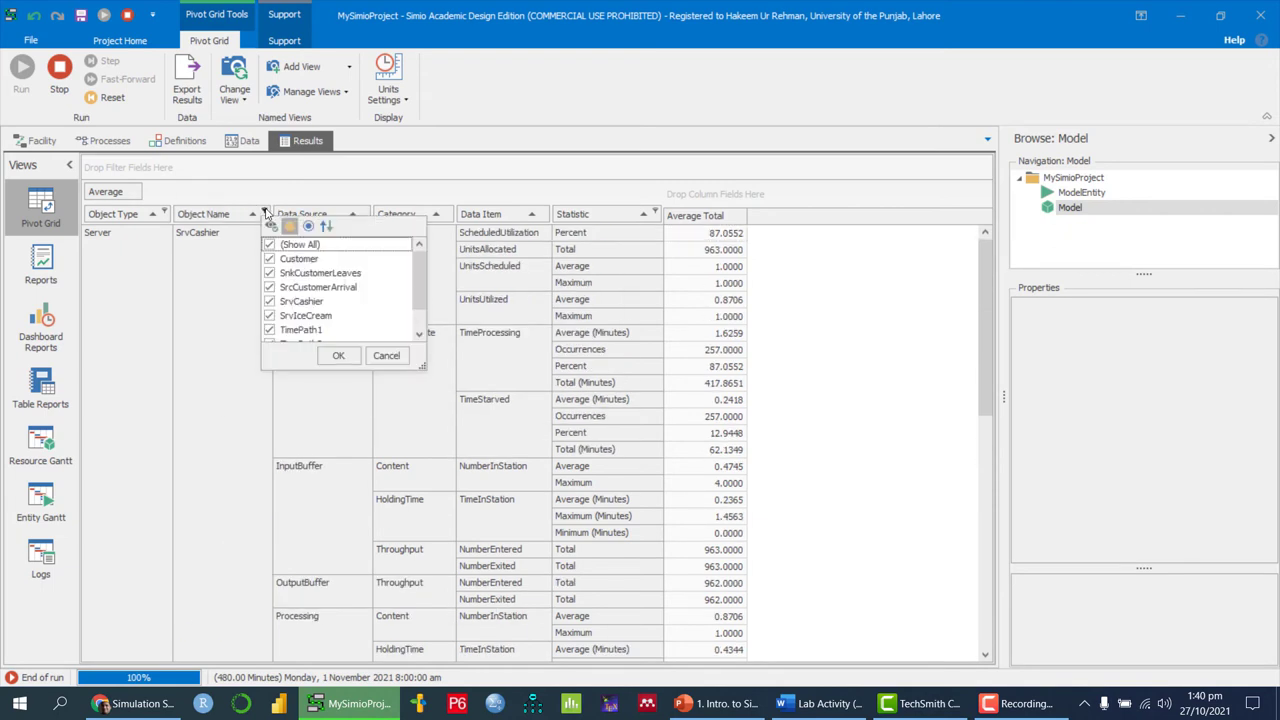
click(268, 259)
click(268, 273)
click(268, 287)
click(268, 316)
click(269, 331)
scroll(269, 331, down, 1)
click(268, 316)
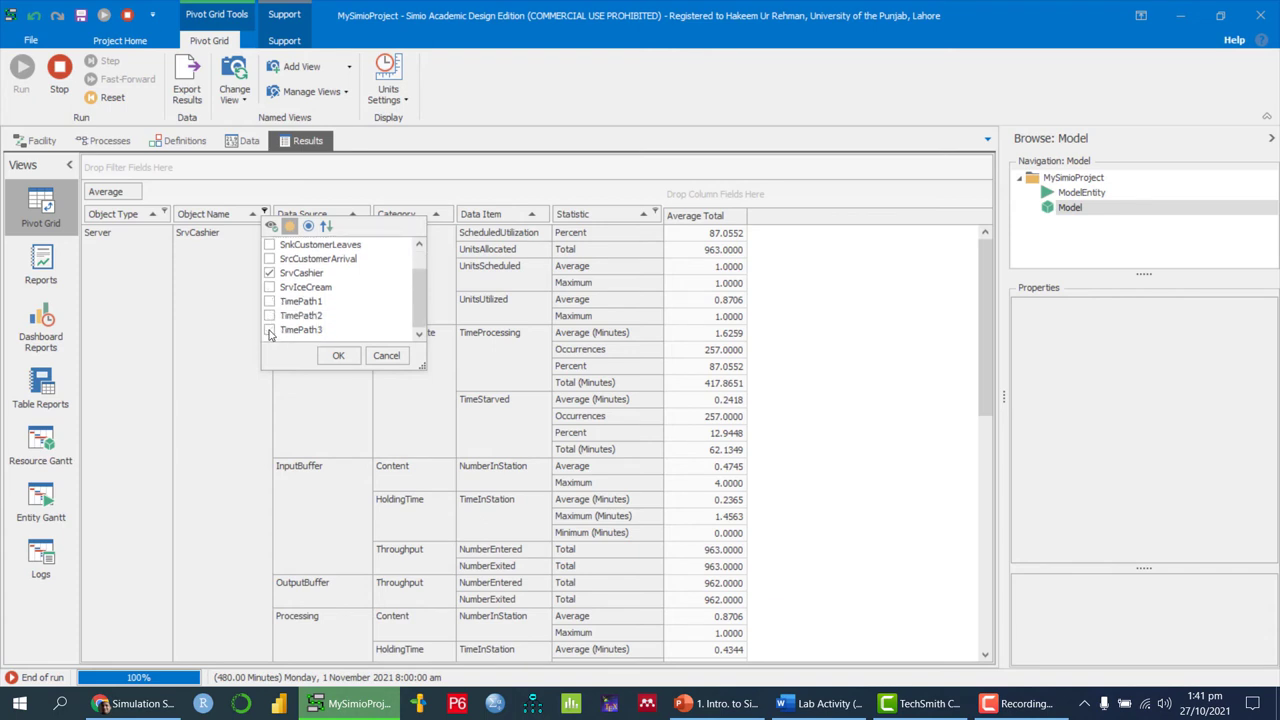
click(269, 331)
click(268, 273)
click(269, 287)
click(338, 357)
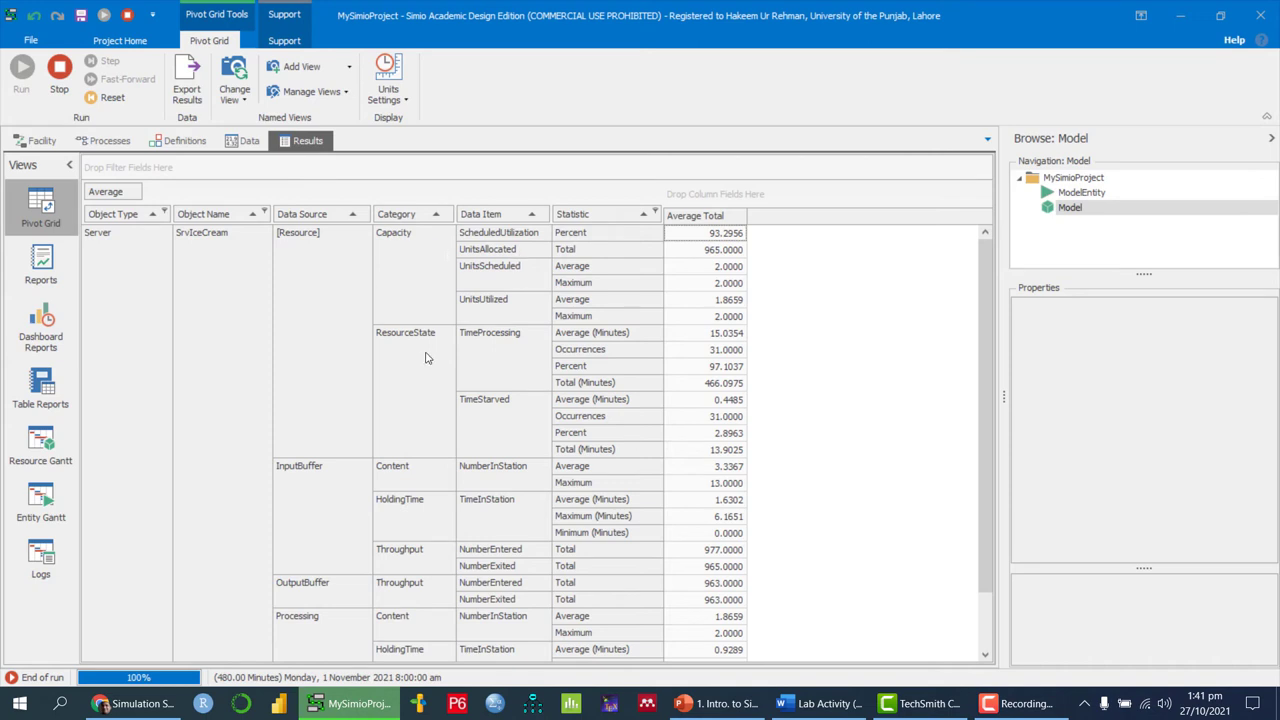
scroll(378, 424, down, 2)
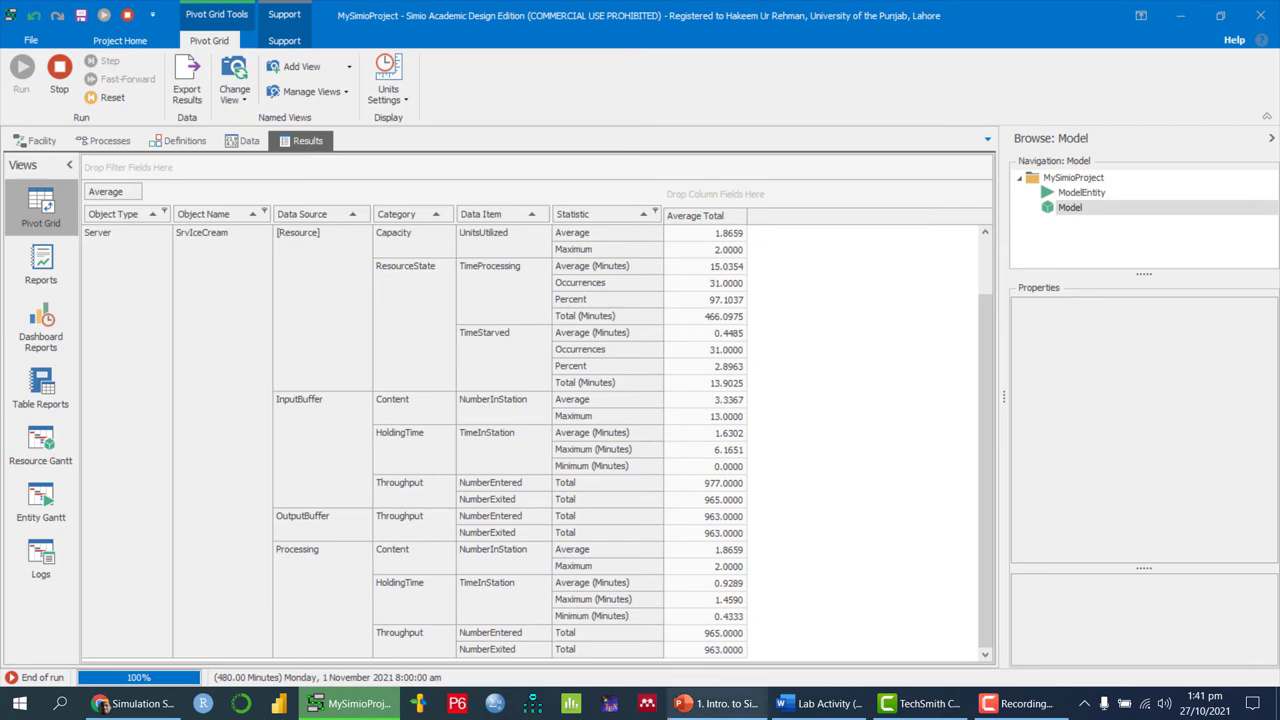
Step: Switch to PowerPoint to read the slide on examining output through experiment analysis, and return to Simio
click(715, 703)
scroll(744, 484, down, 1)
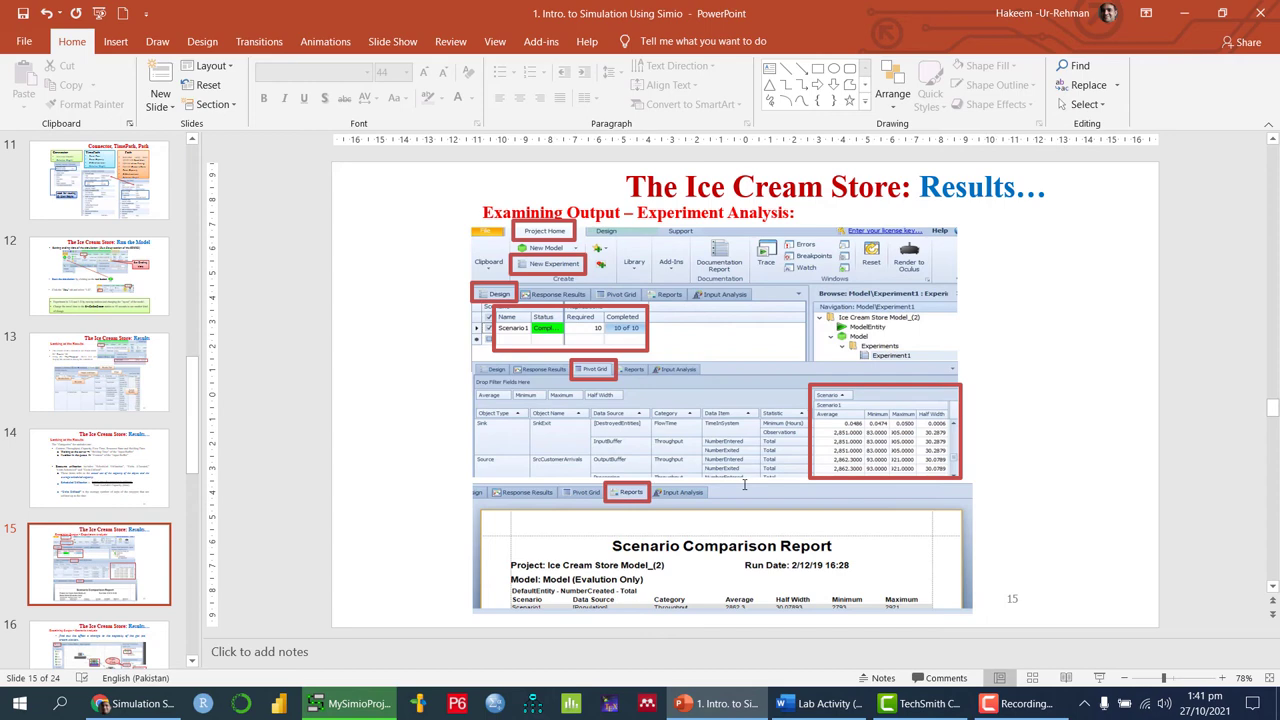
click(386, 697)
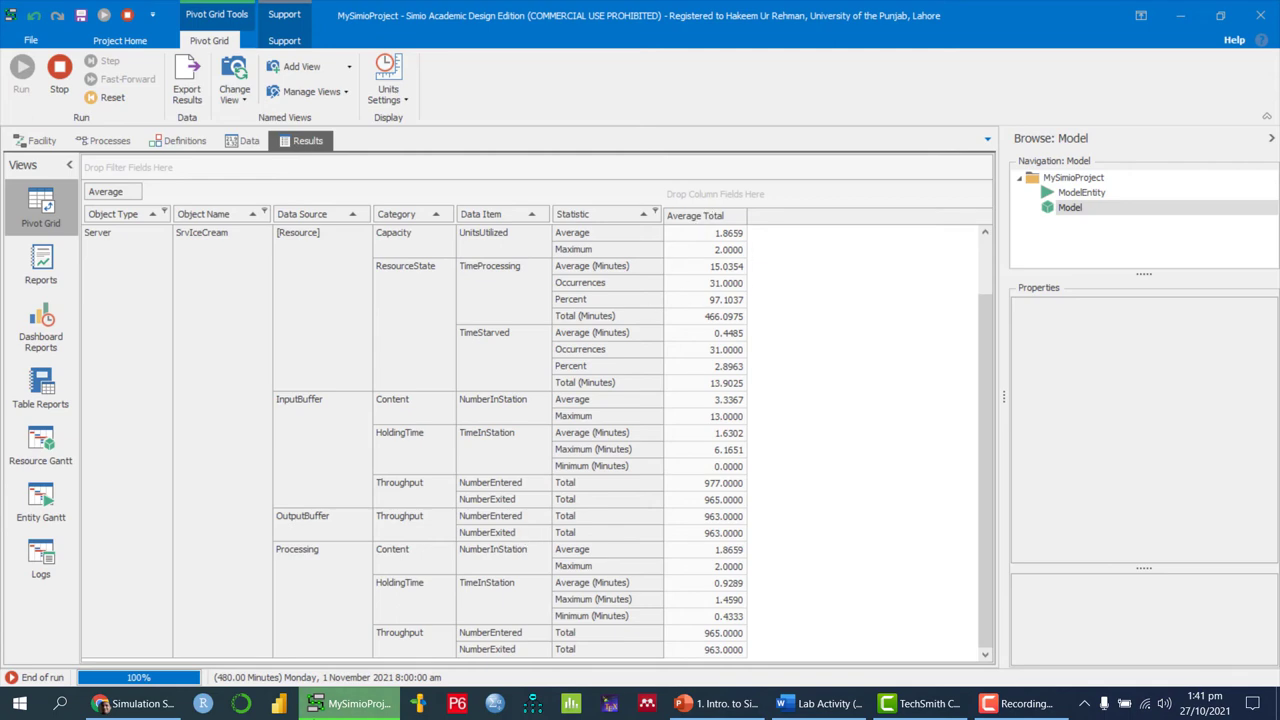
click(345, 708)
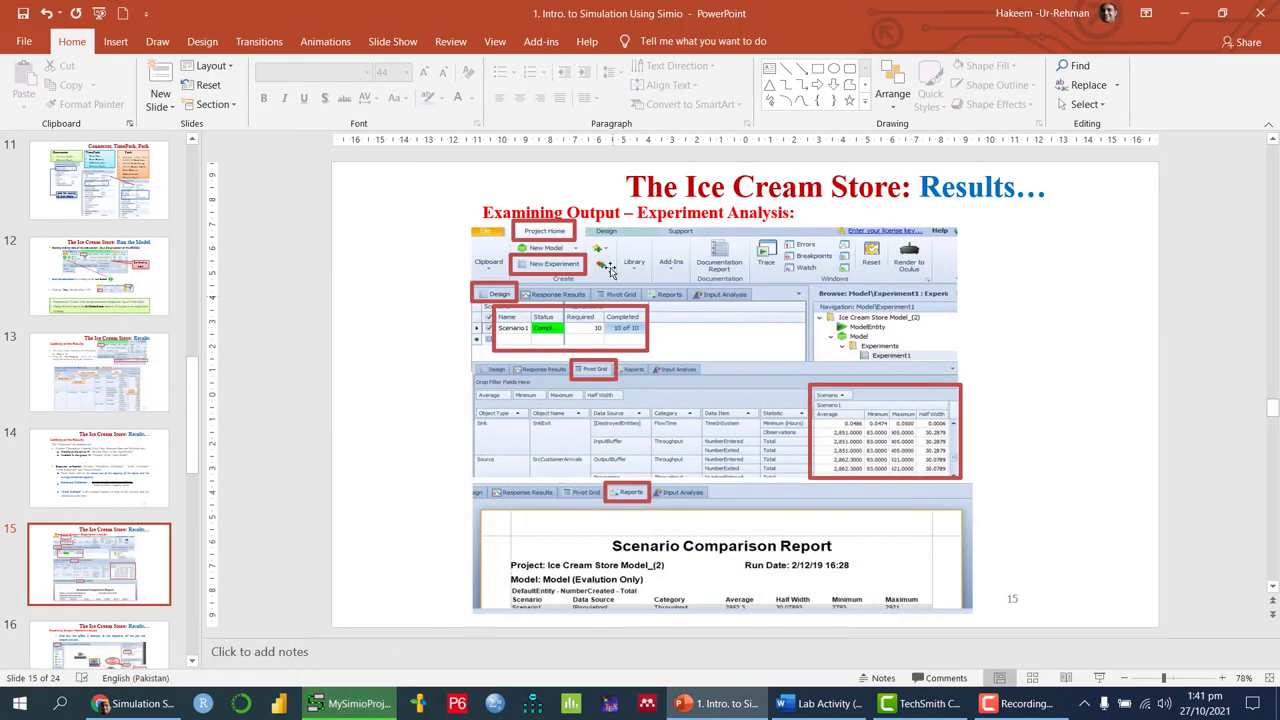
click(337, 708)
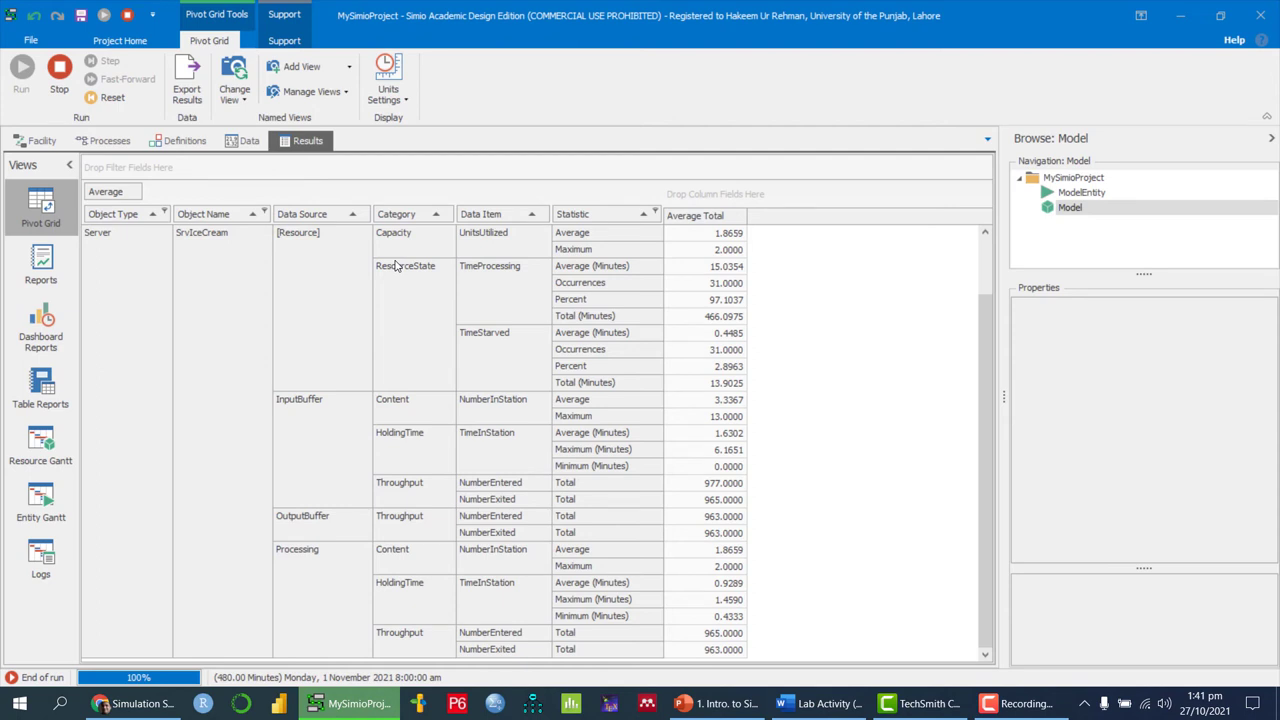
Step: Return to the model's facility view and create a new experiment for the model
click(37, 141)
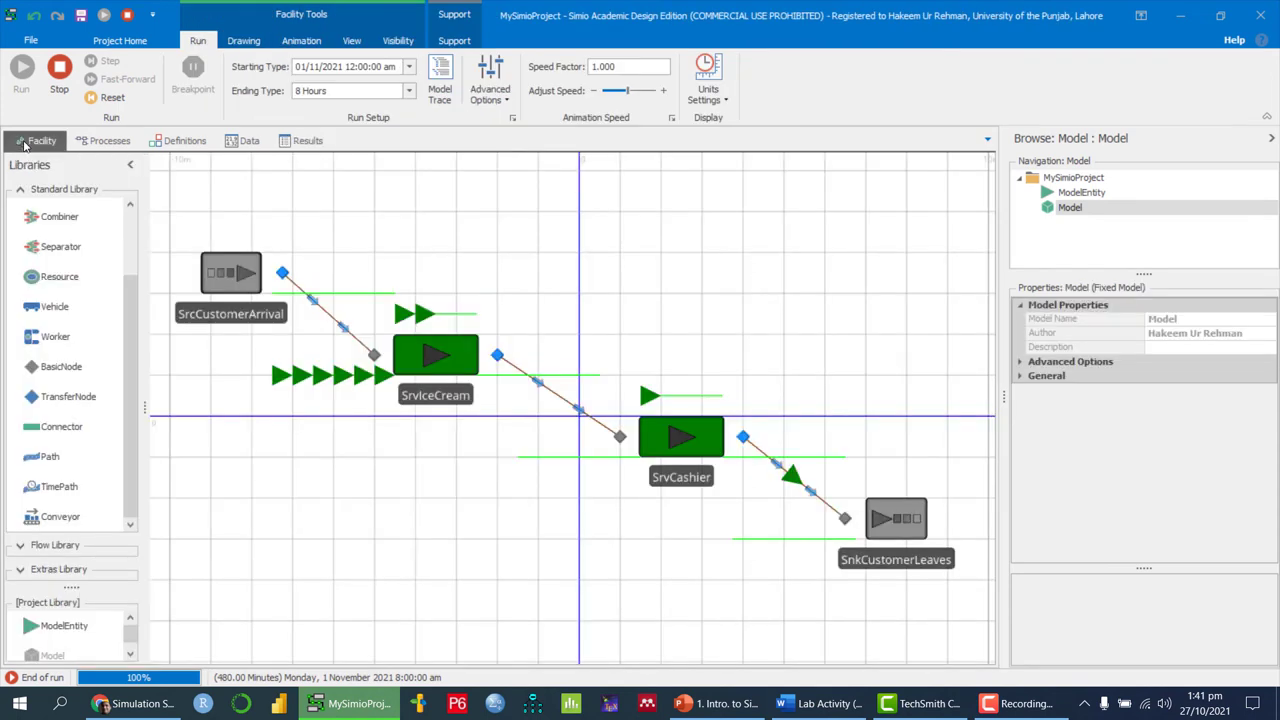
click(121, 42)
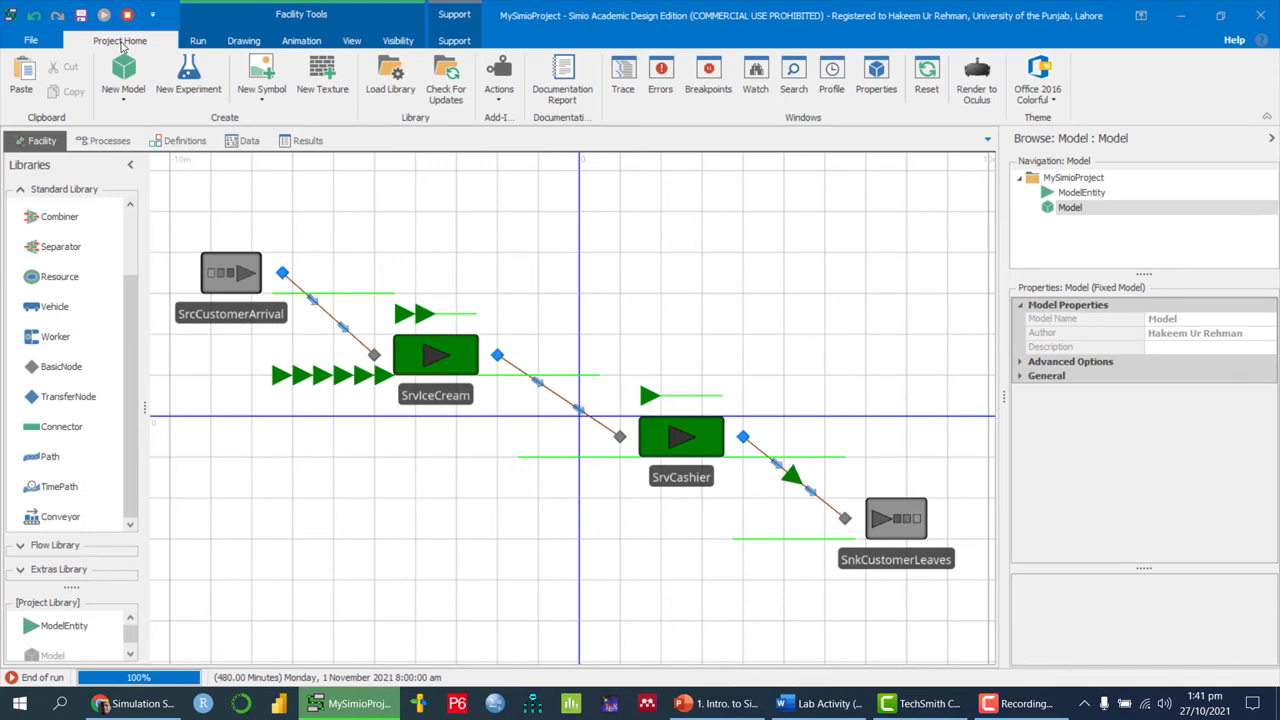
click(190, 90)
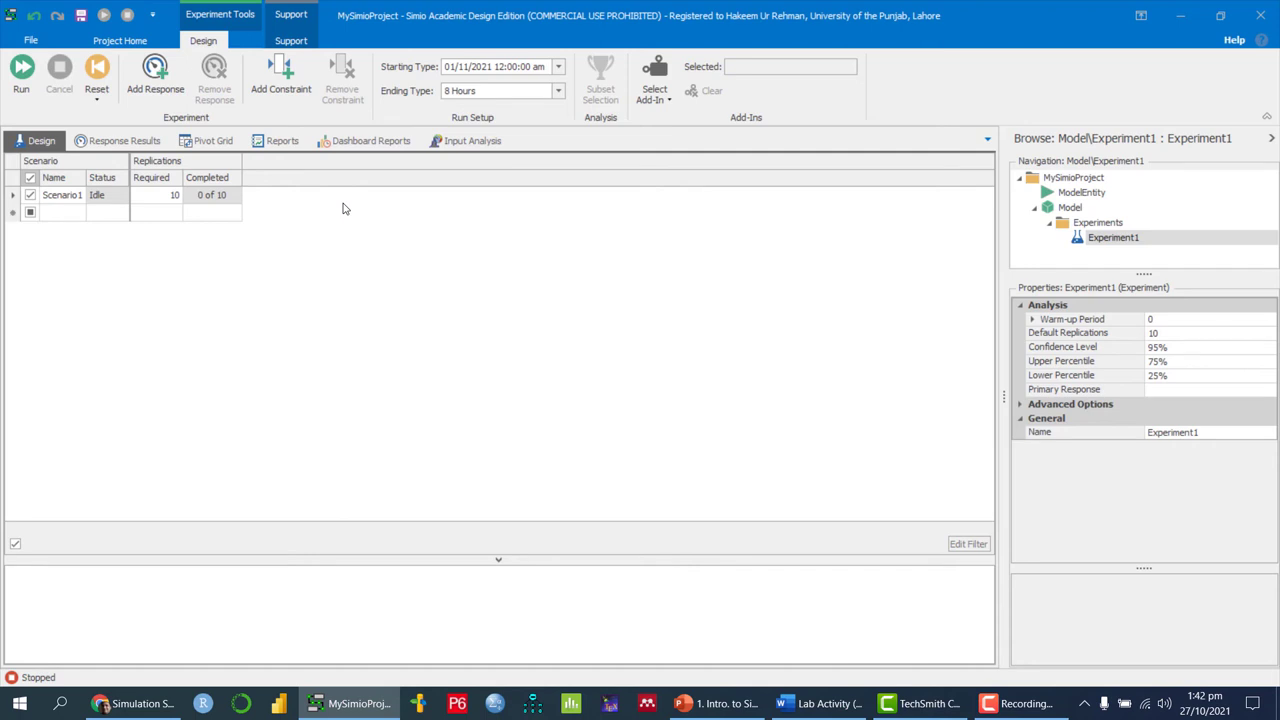
Step: Set Scenario1's required replications to 100, and return them to 10
click(165, 196)
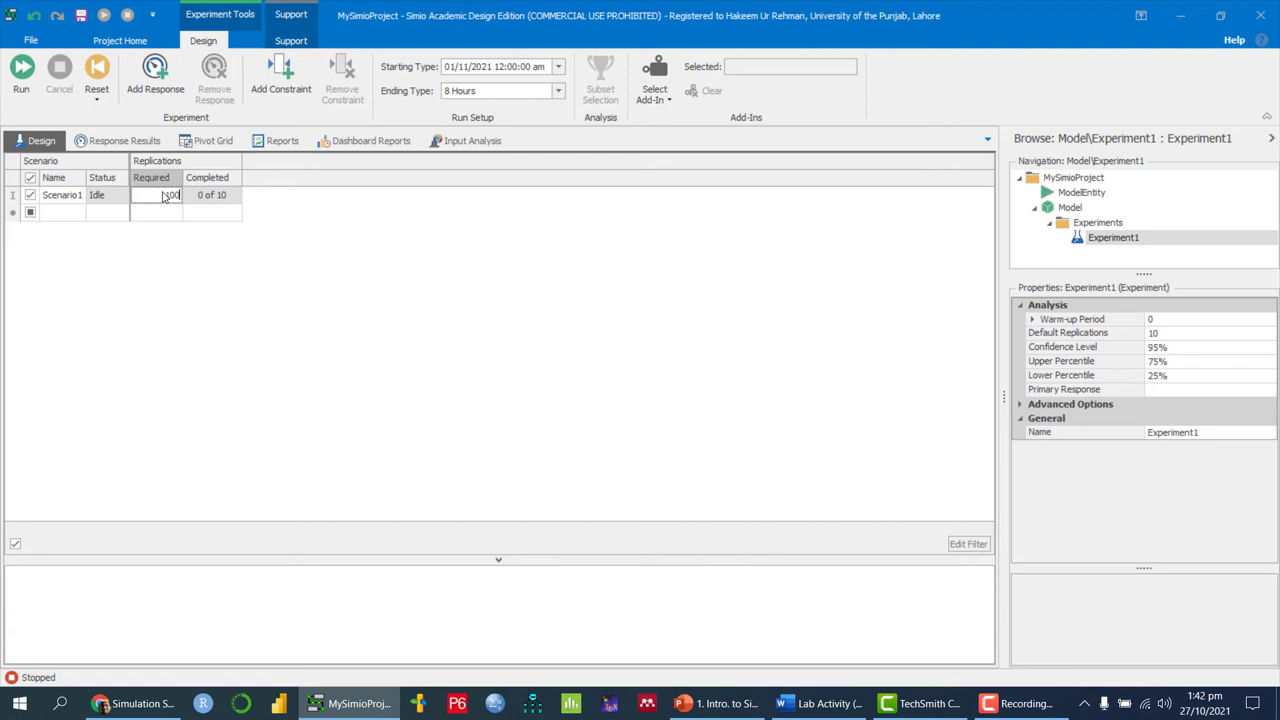
click(280, 288)
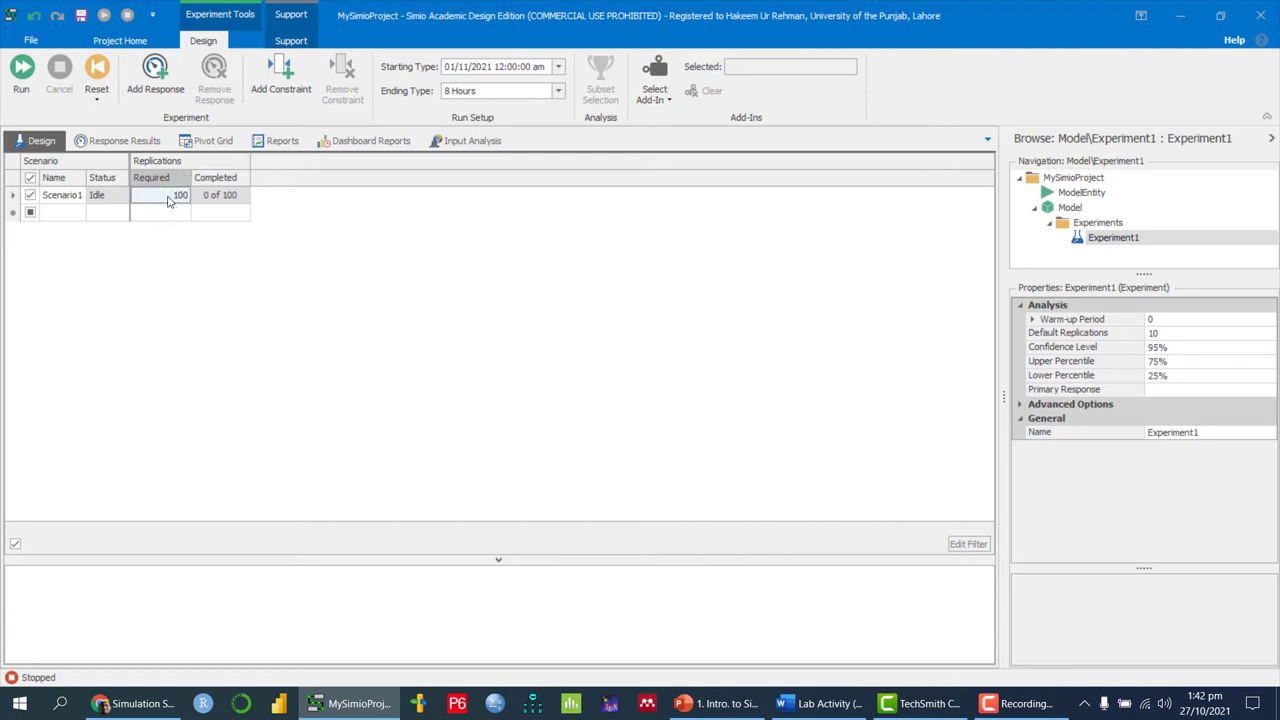
click(171, 199)
text(1)
key(Return)
click(223, 217)
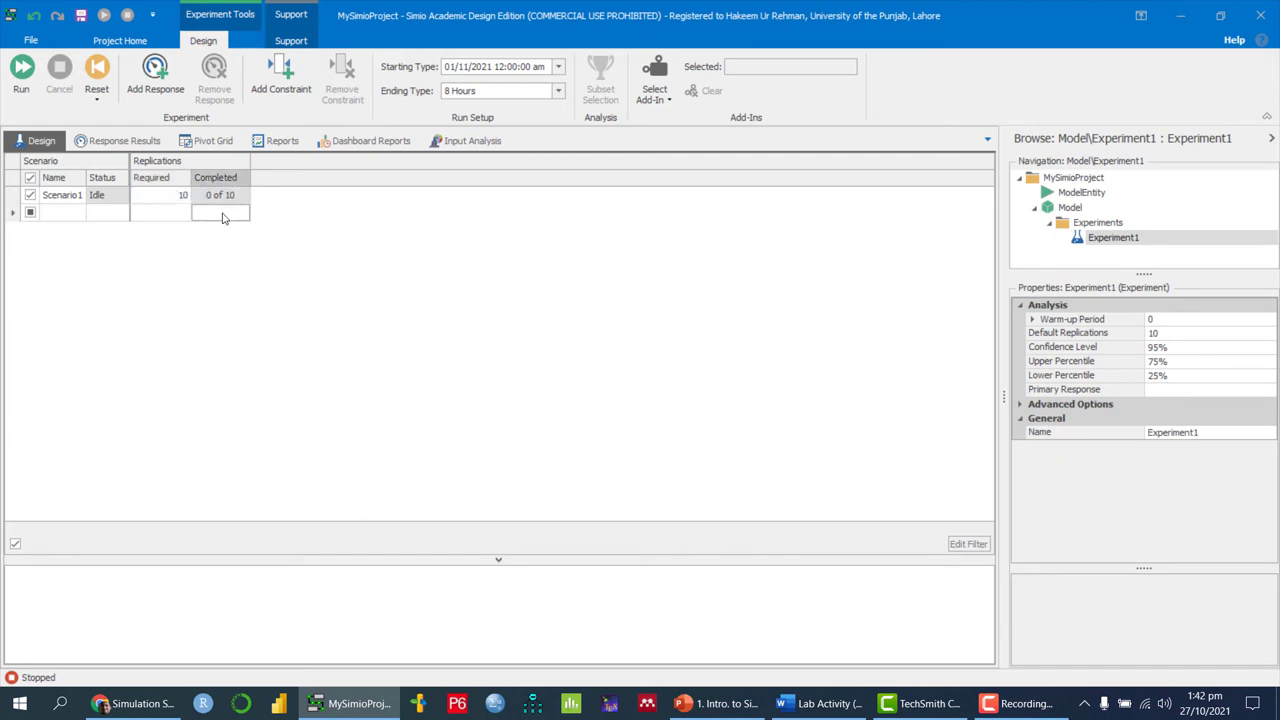
Step: Run the experiment with 10 replications of Scenario1 and examine its results in the pivot grid
click(165, 198)
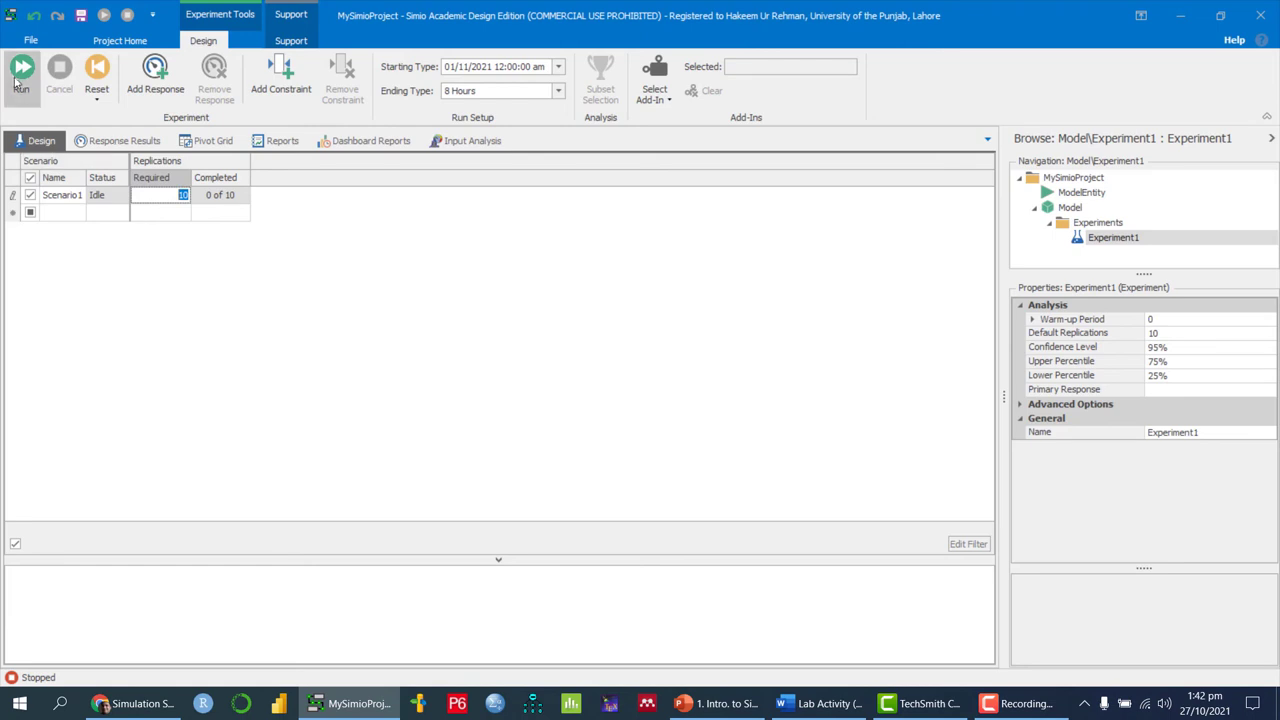
click(20, 78)
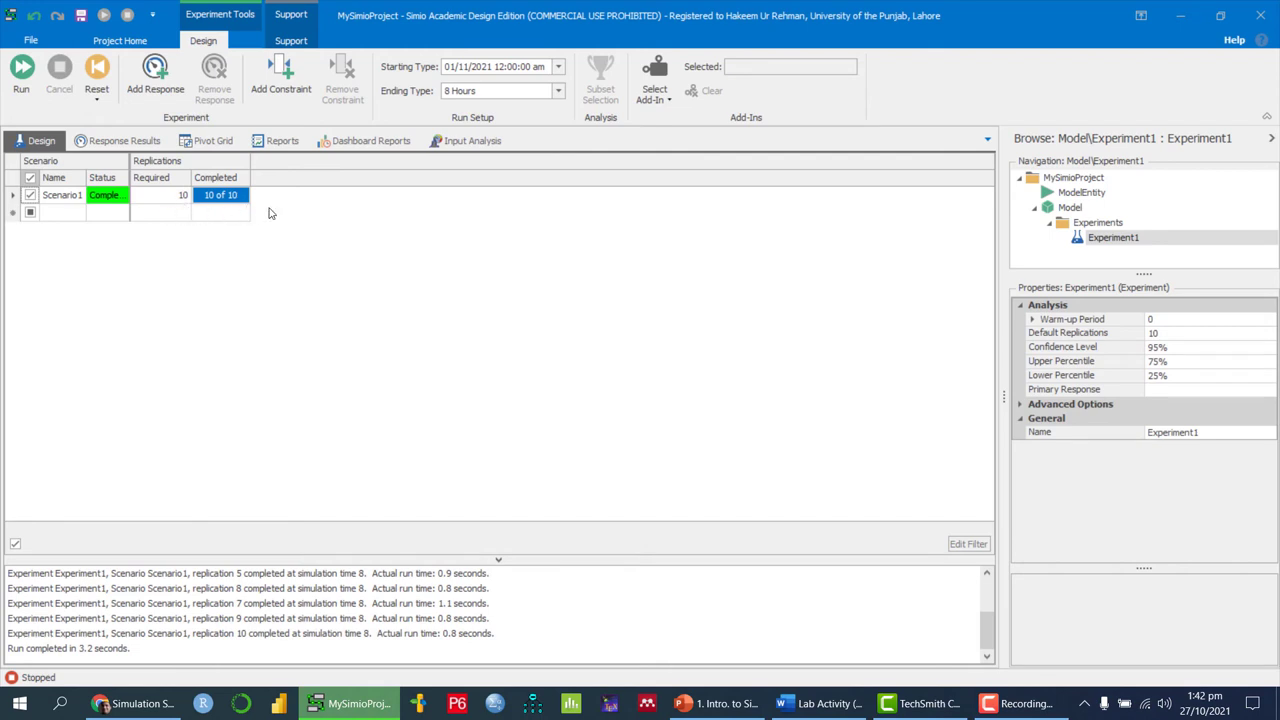
click(210, 145)
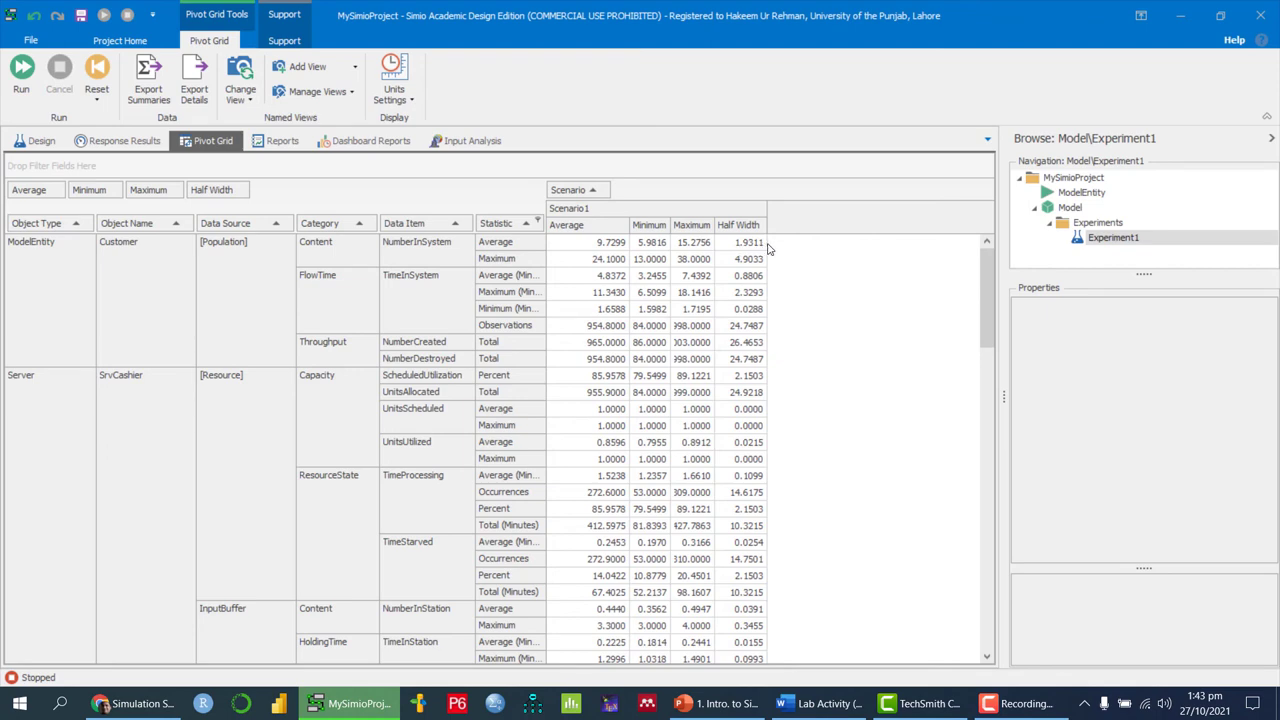
Step: Switch to PowerPoint to read the slide on scenario analysis of the ice cream station's capacity, and return to Simio
click(720, 703)
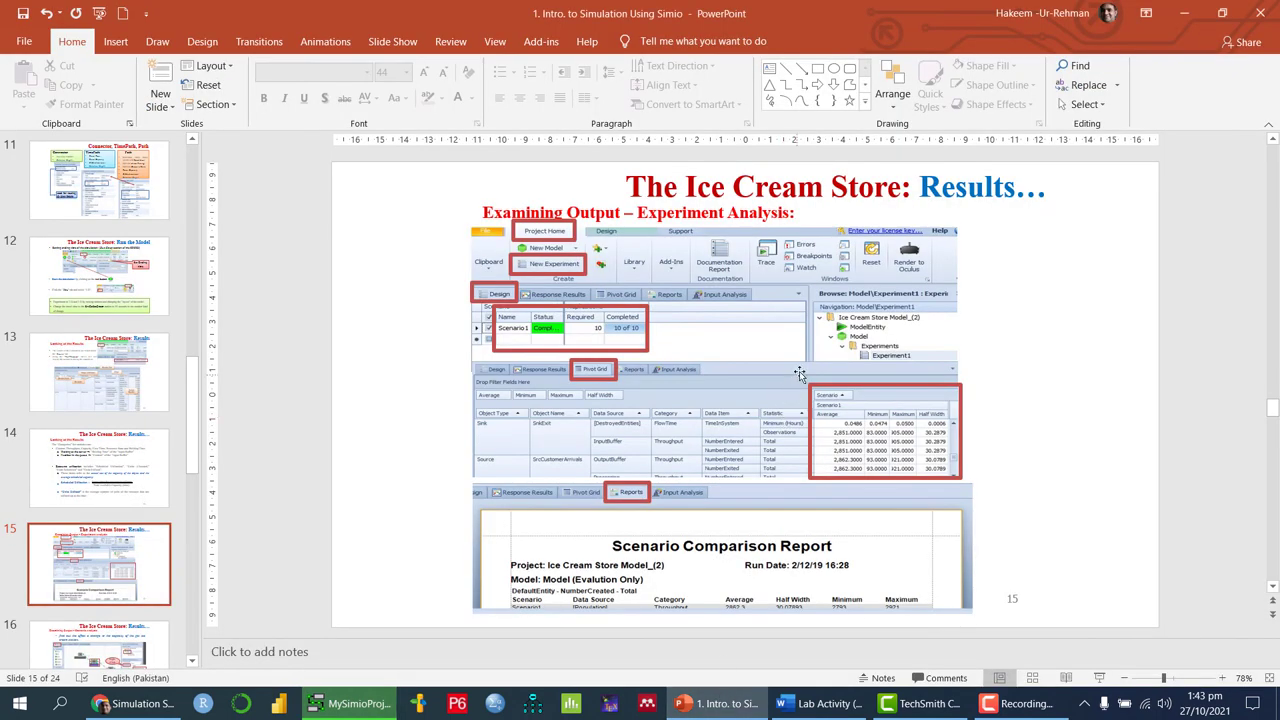
scroll(800, 374, down, 1)
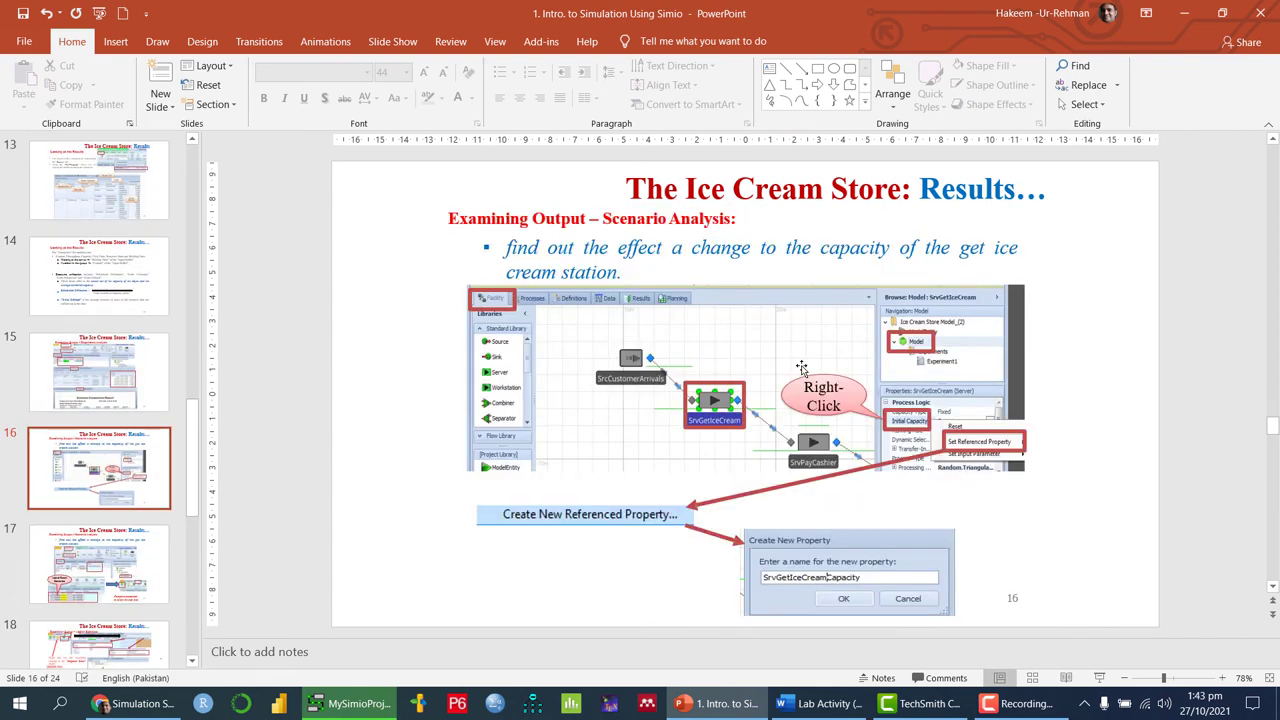
drag(449, 218, 588, 219)
click(350, 703)
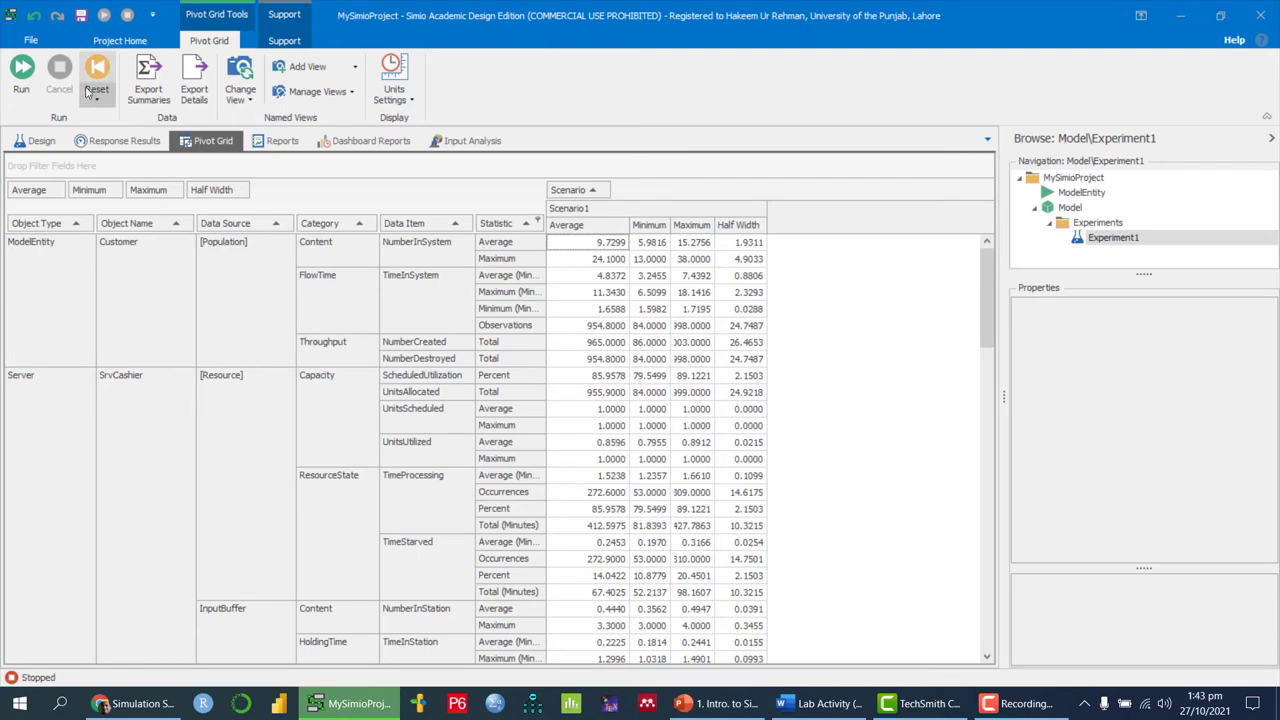
click(117, 42)
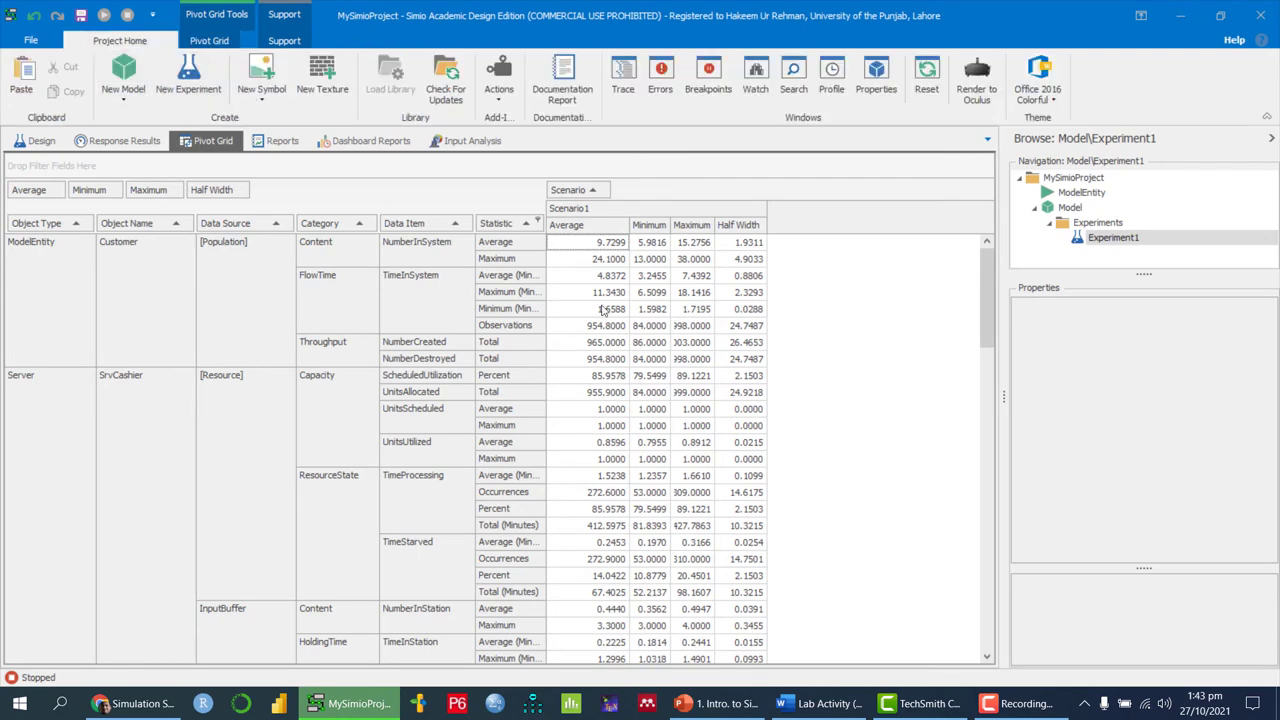
click(718, 703)
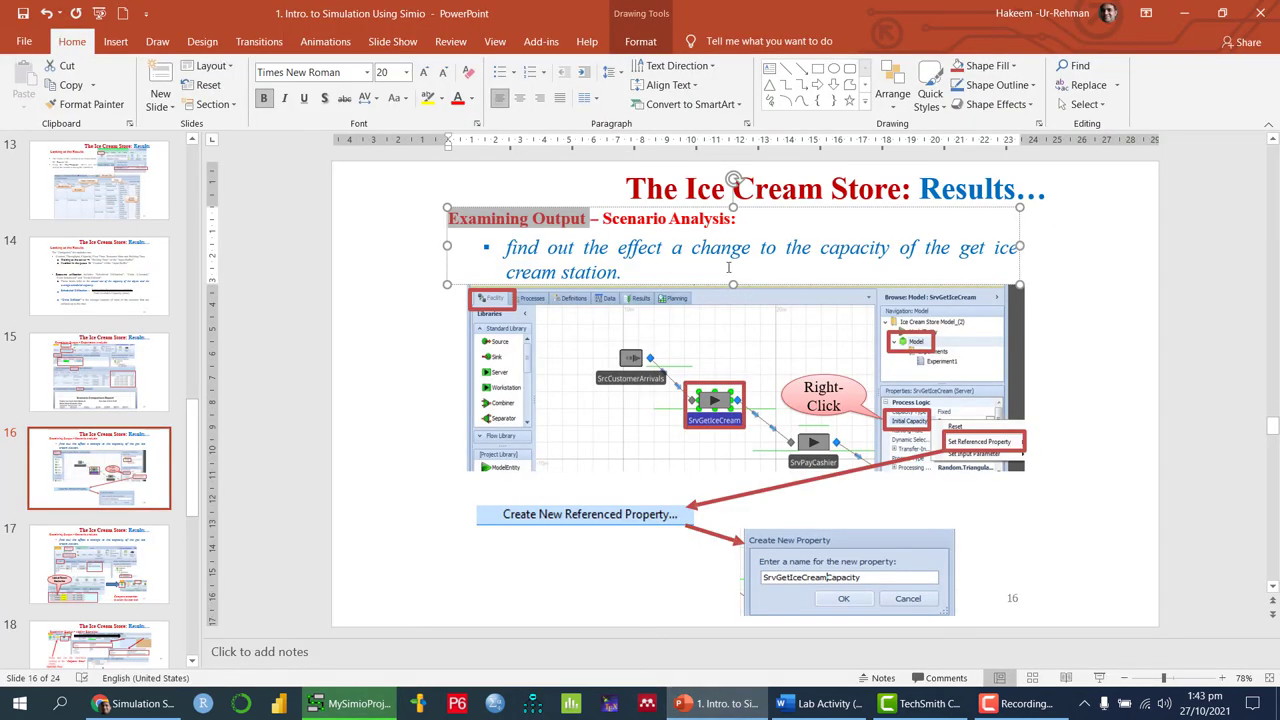
drag(601, 218, 746, 219)
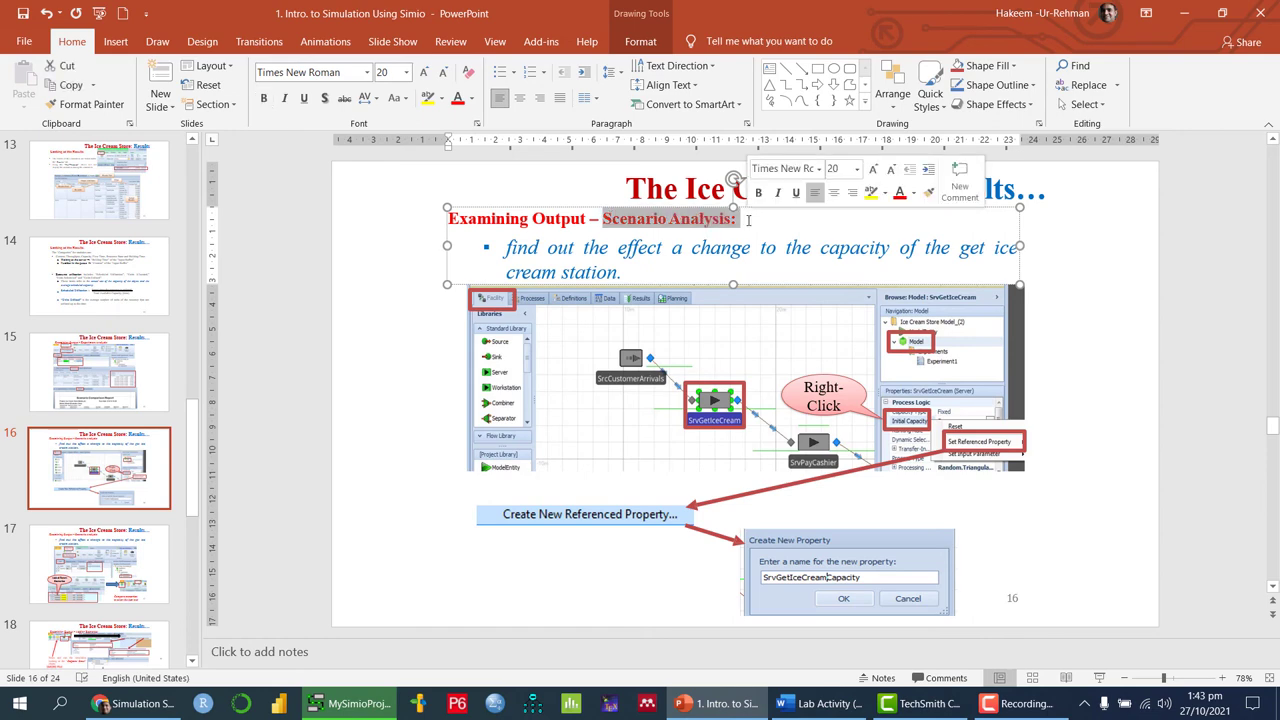
click(345, 703)
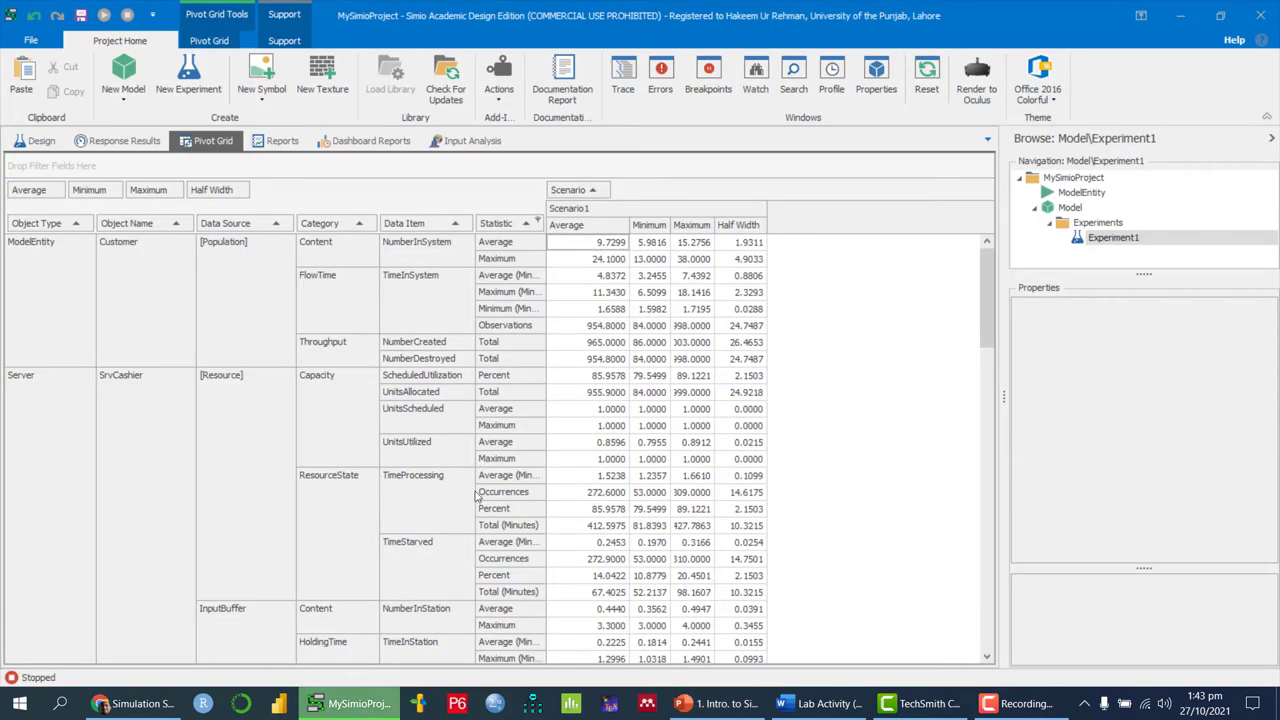
Step: Go back to the model from the experiment, stop its finished run and select the SrvIceCream server
click(1070, 207)
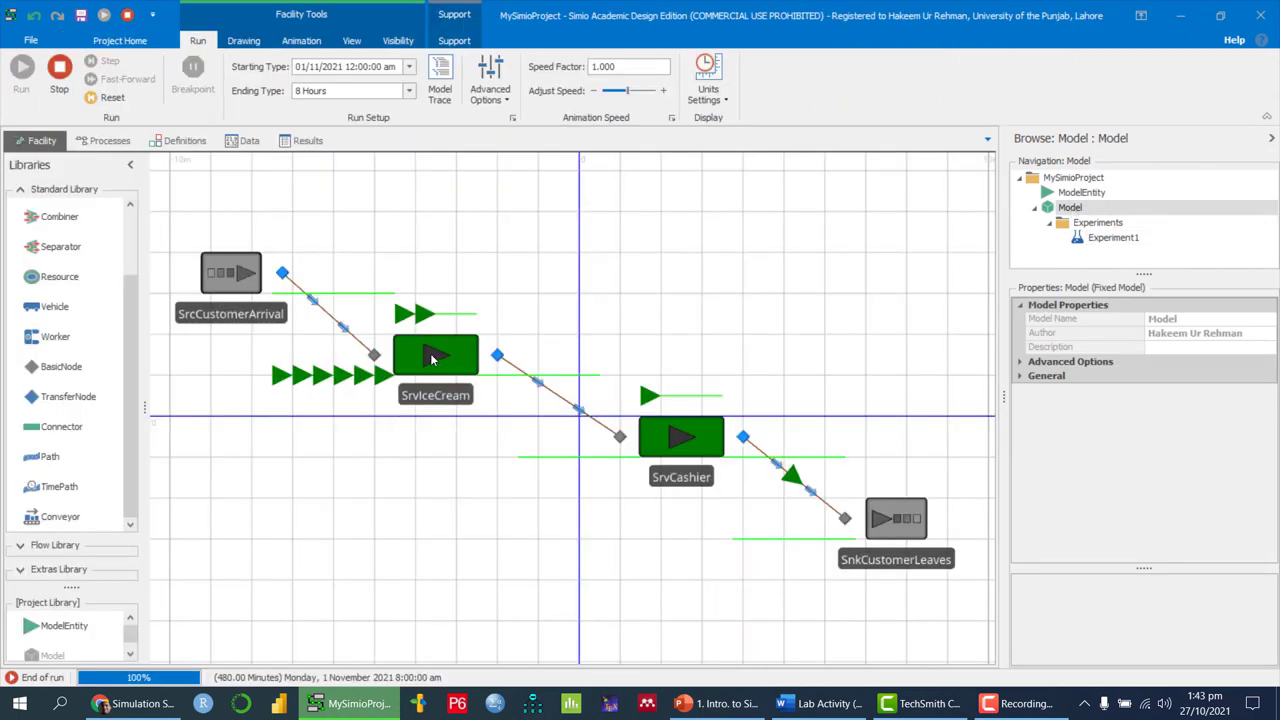
click(59, 66)
click(447, 360)
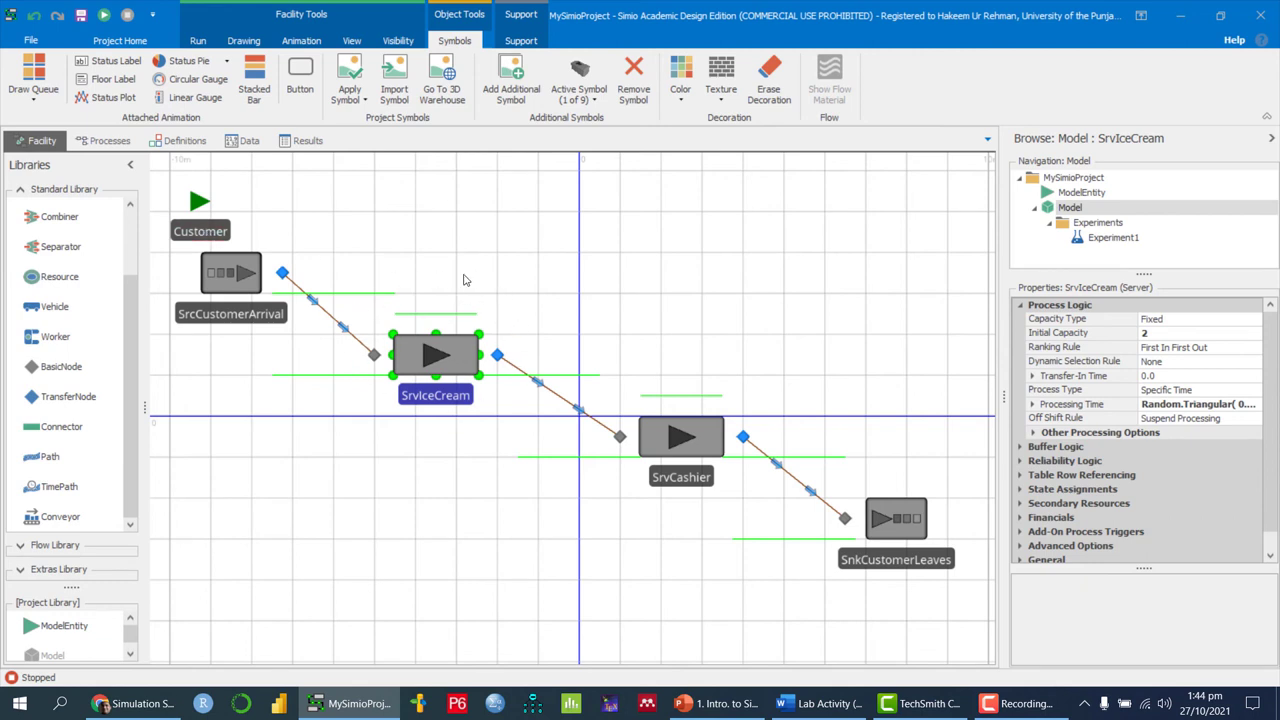
Step: Check the PowerPoint slide on creating a referenced property for the server's capacity, and return to Simio with SrvIceCream selected
click(722, 704)
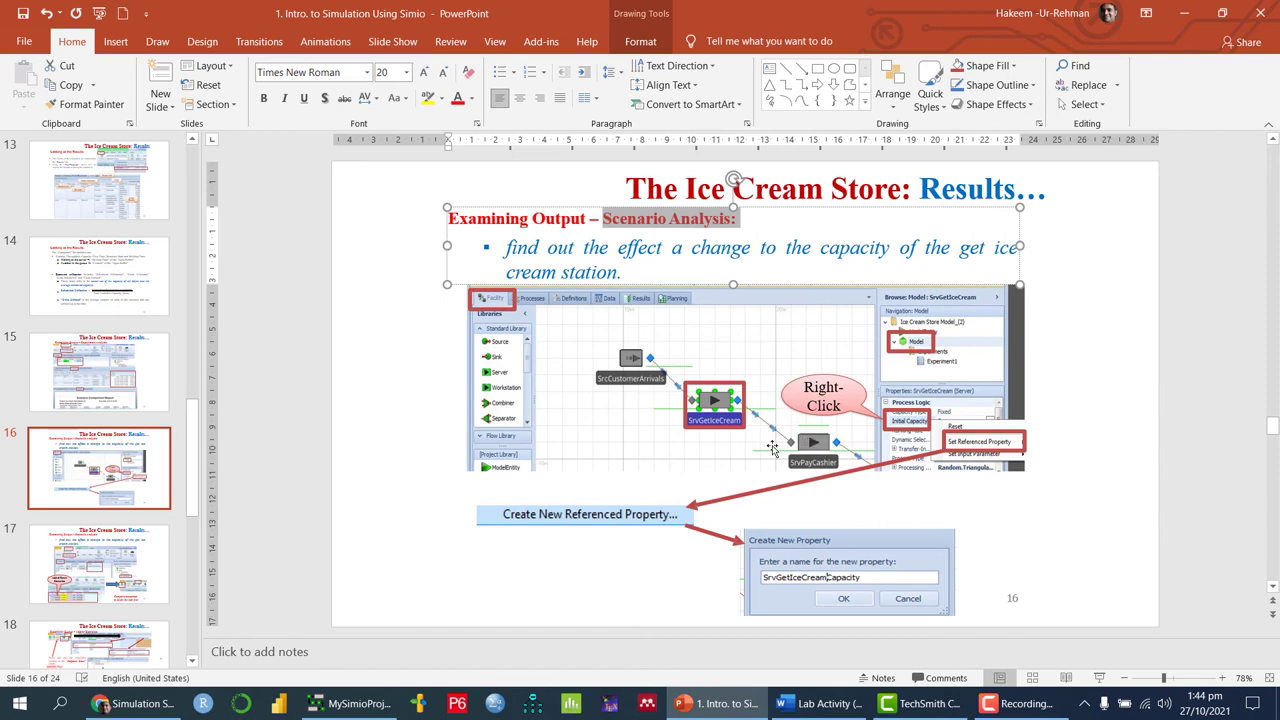
click(350, 703)
key(F2)
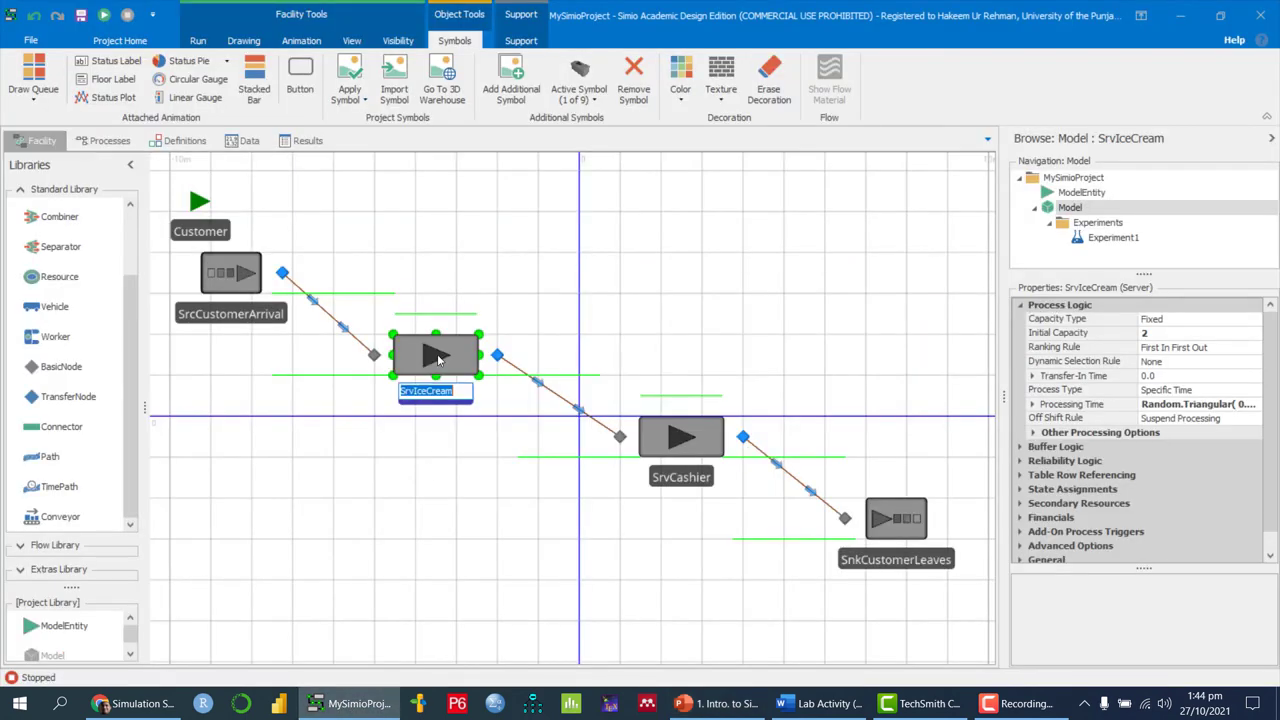
click(461, 479)
click(432, 362)
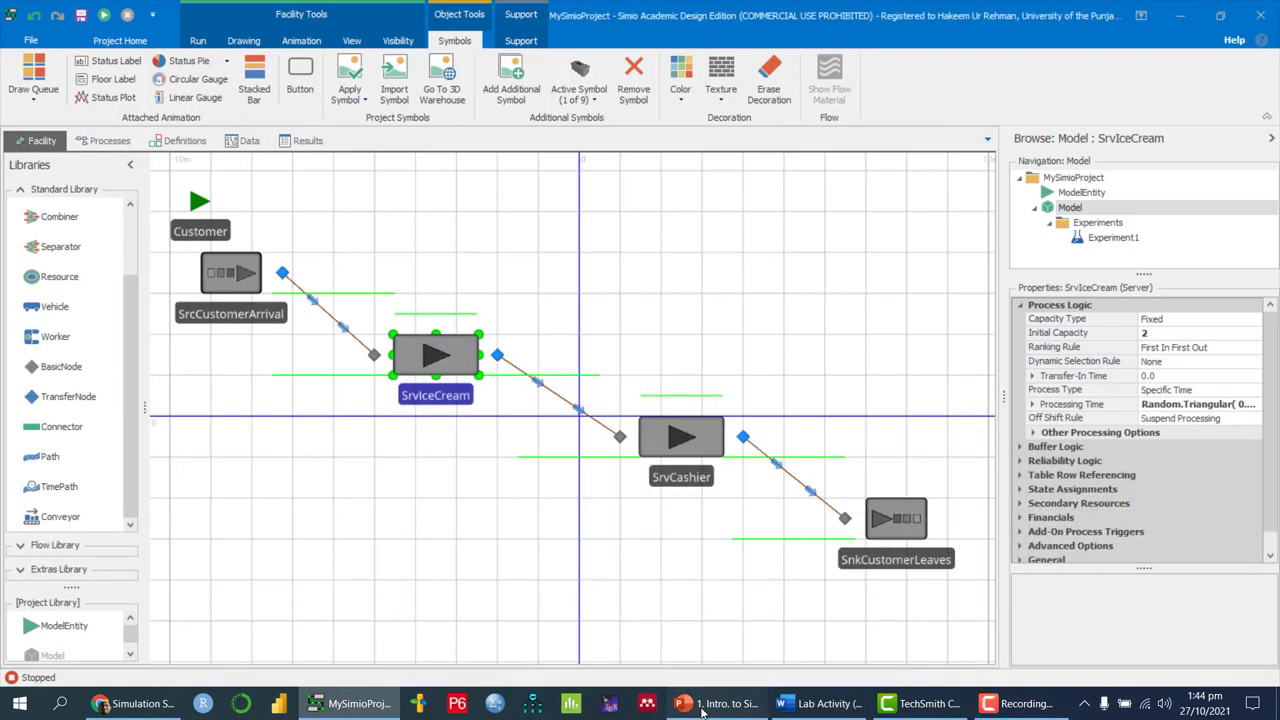
click(715, 704)
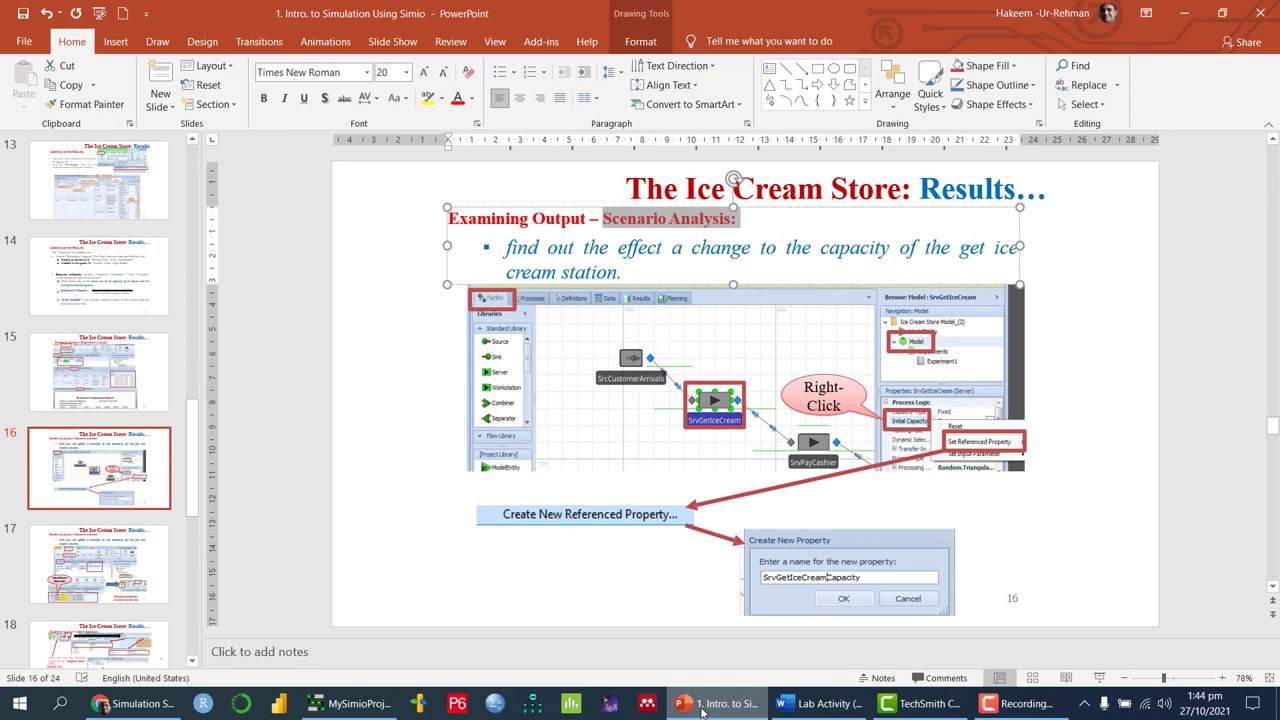
click(703, 711)
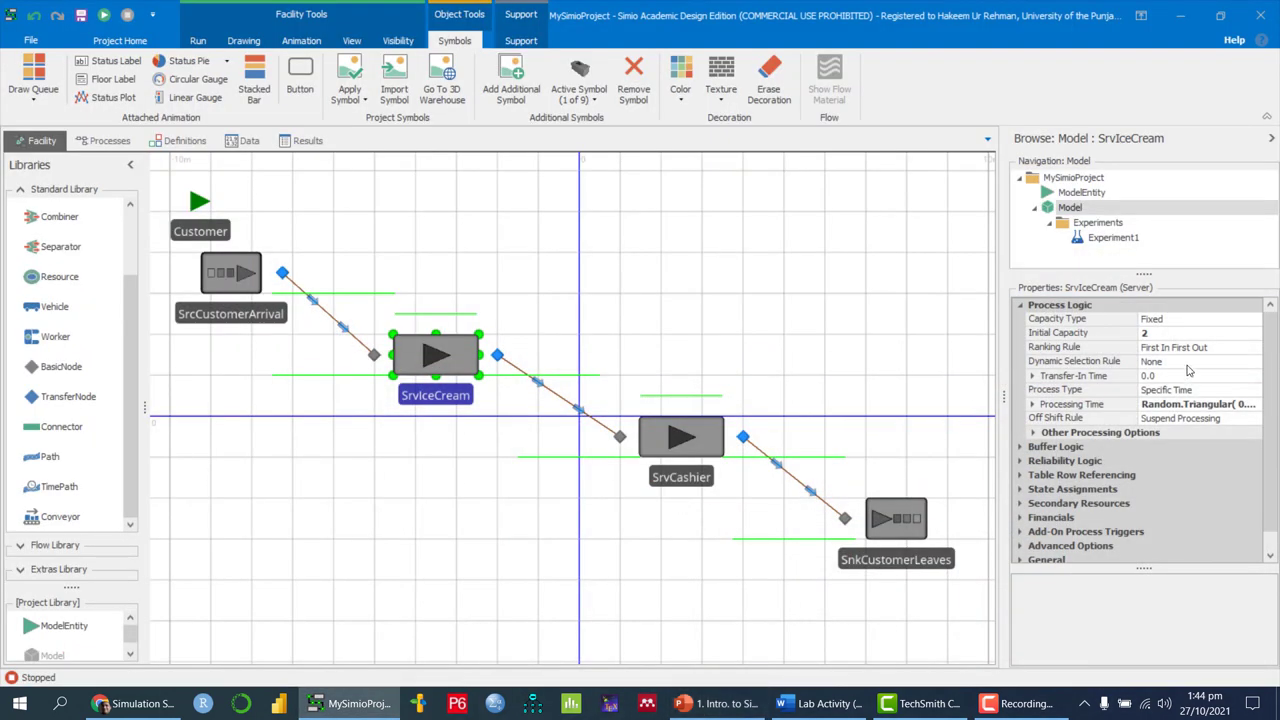
Step: Set SrvIceCream's Initial Capacity to reference a new property named SrvIceCream_Capacity
click(1190, 334)
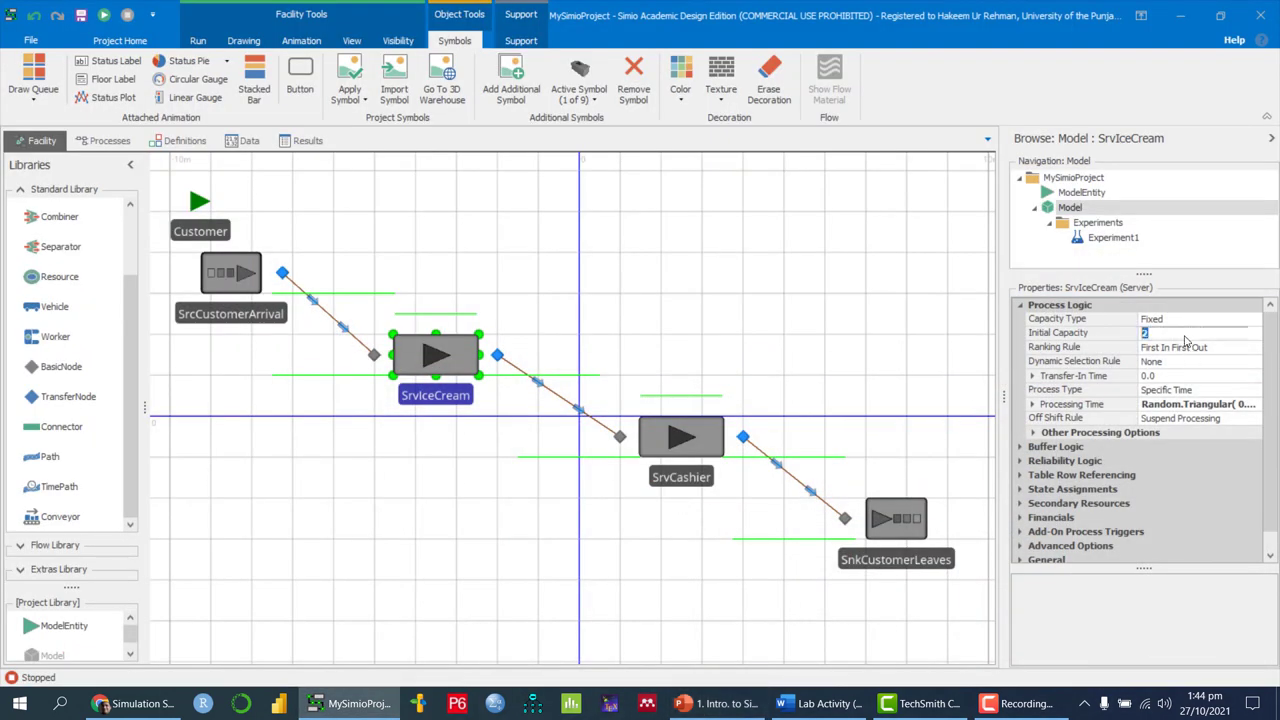
right_click(1082, 337)
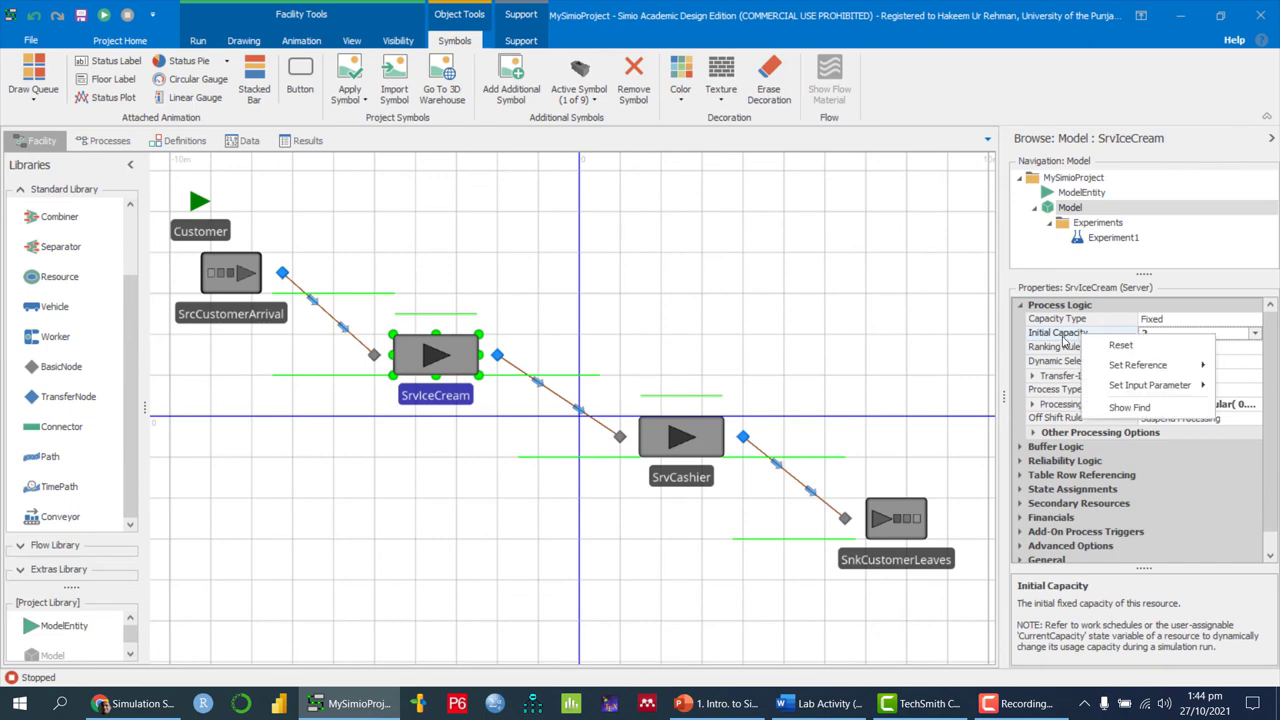
mouse_move(1117, 373)
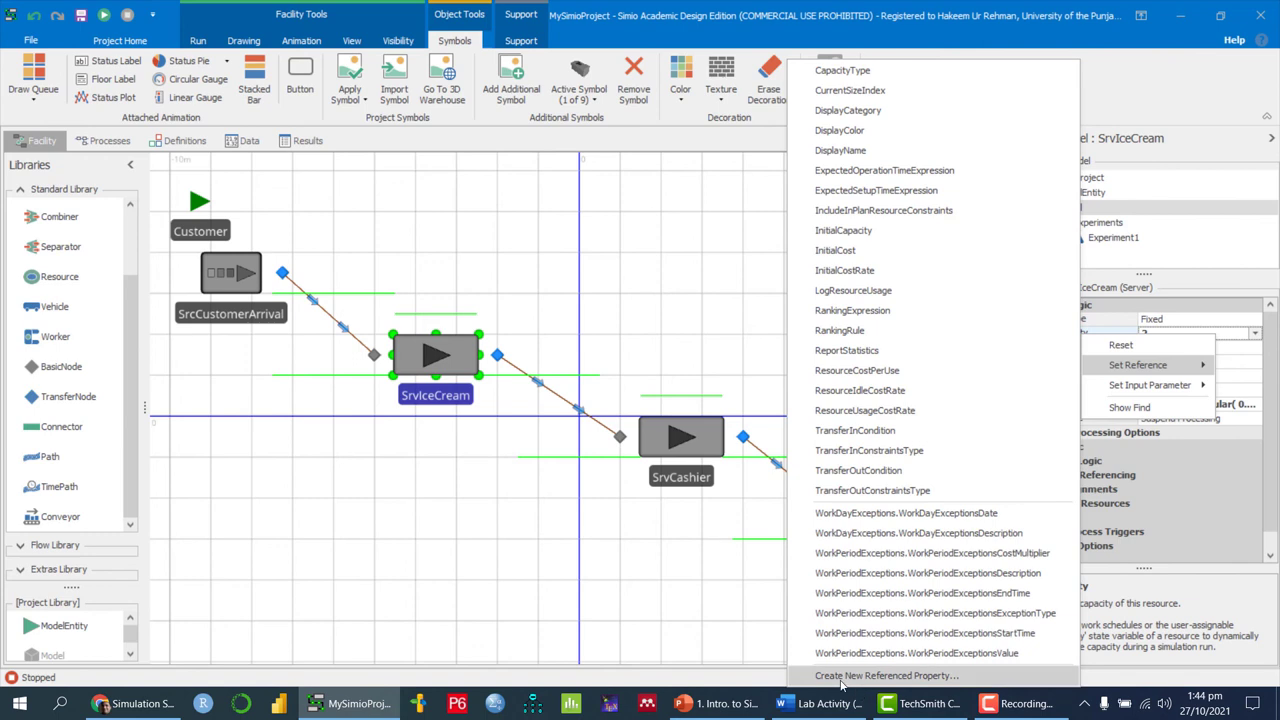
click(933, 677)
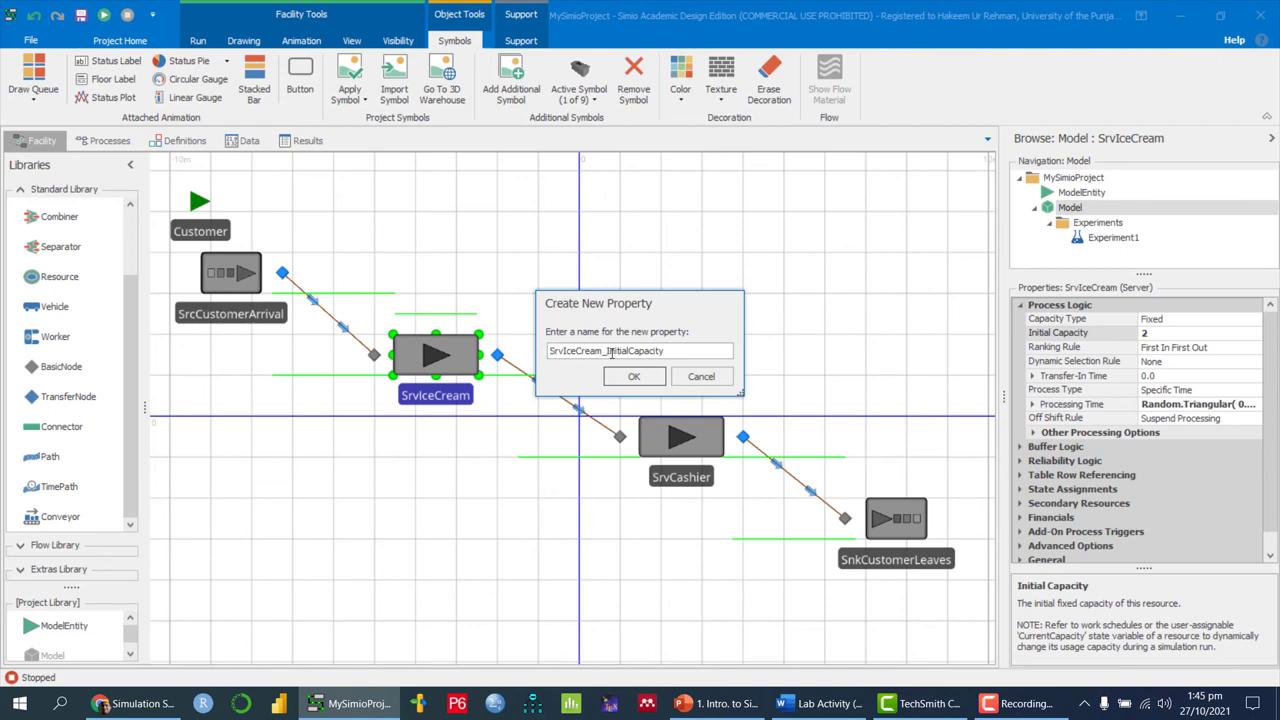
key(BackSpace)
key(BackSpace)
key(BackSpace)
key(BackSpace)
key(BackSpace)
key(BackSpace)
key(BackSpace)
click(648, 379)
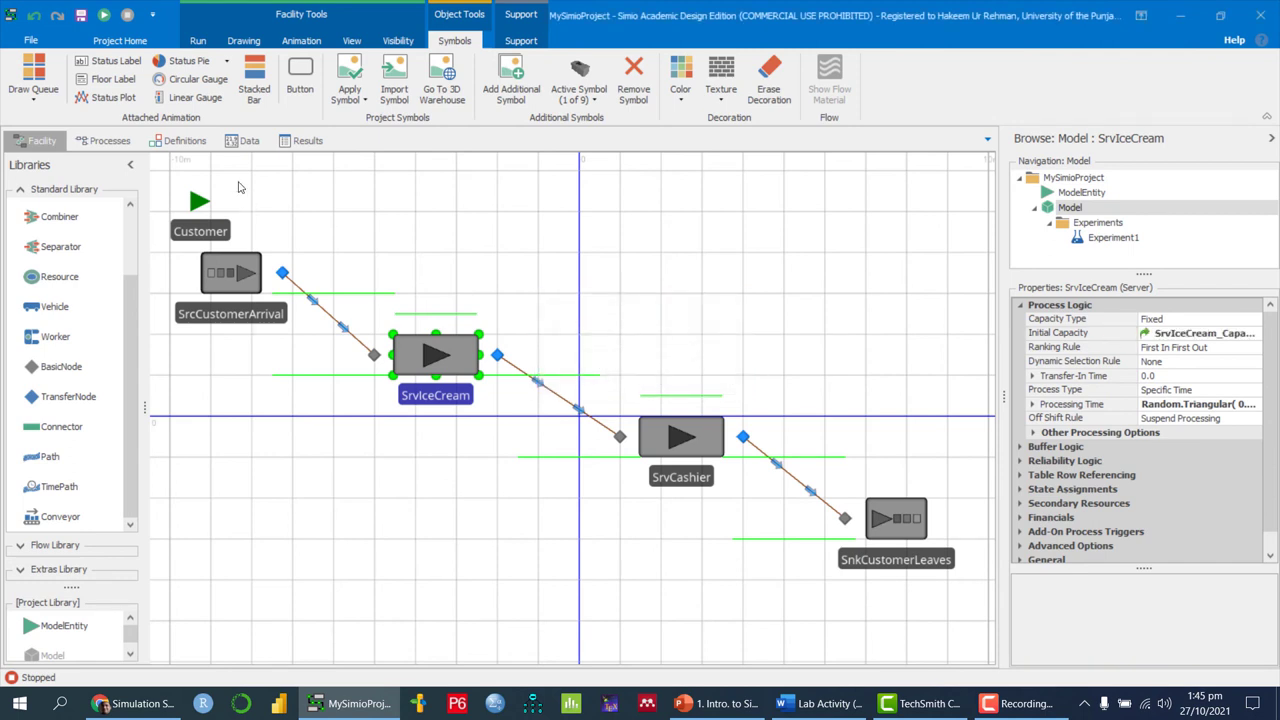
Step: Create a second experiment for the model and add a second scenario to it
click(115, 41)
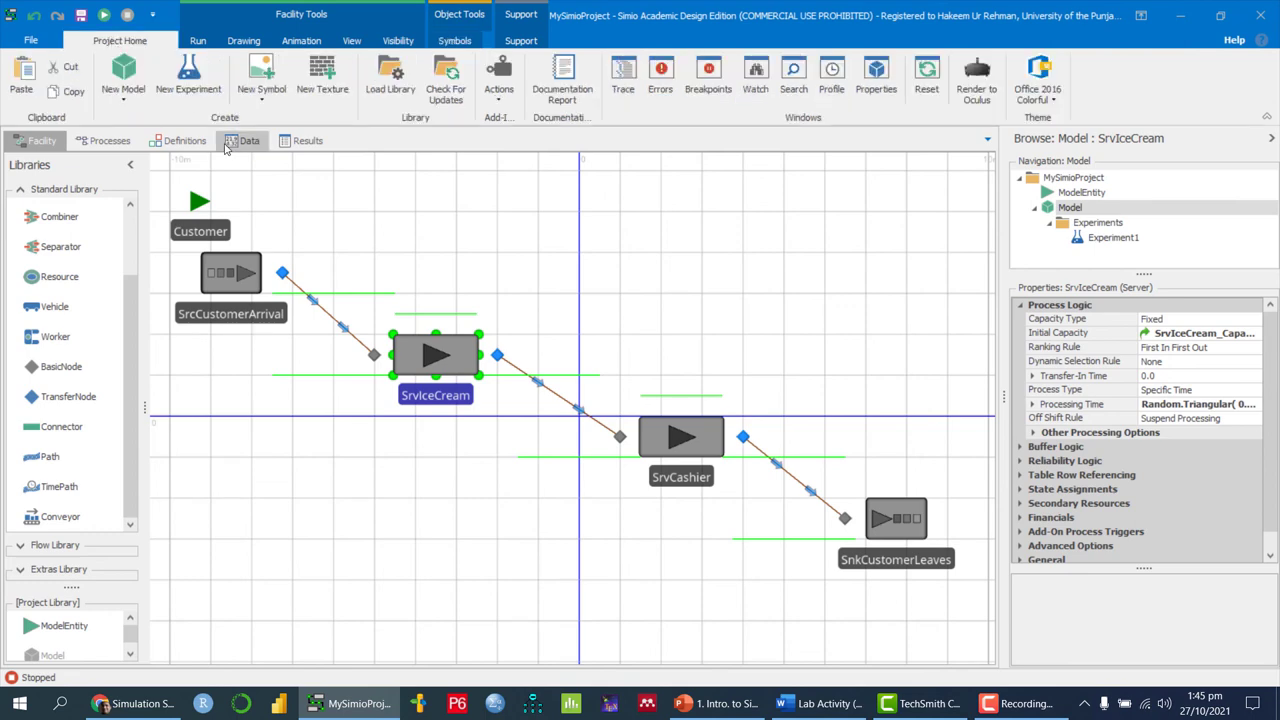
click(187, 91)
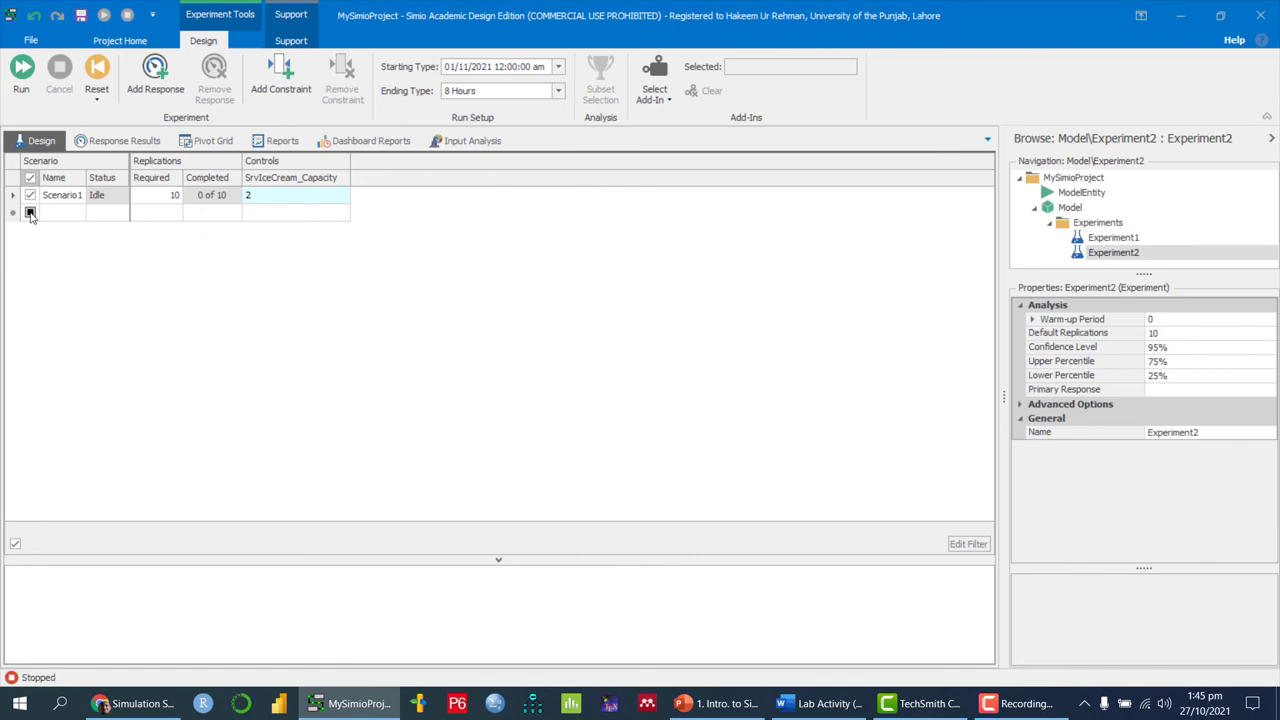
click(30, 213)
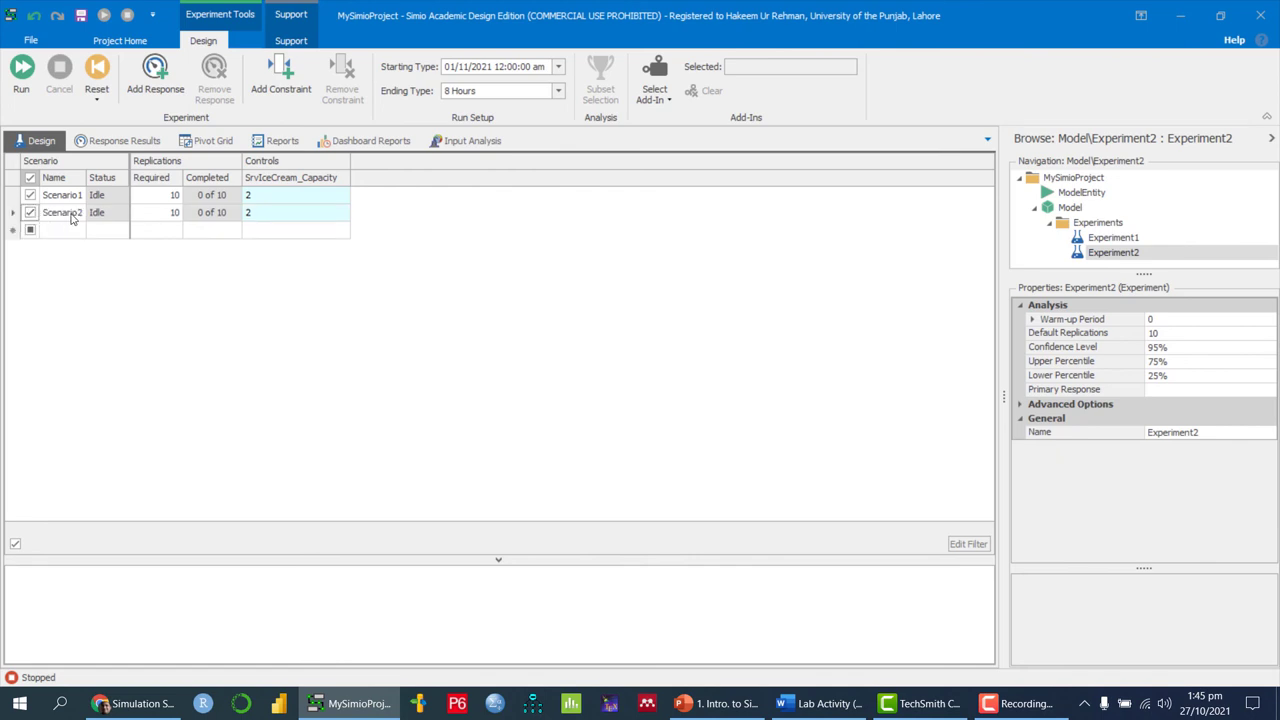
Step: Set Scenario2's SrvIceCream_Capacity control to 3 in Experiment2
click(269, 215)
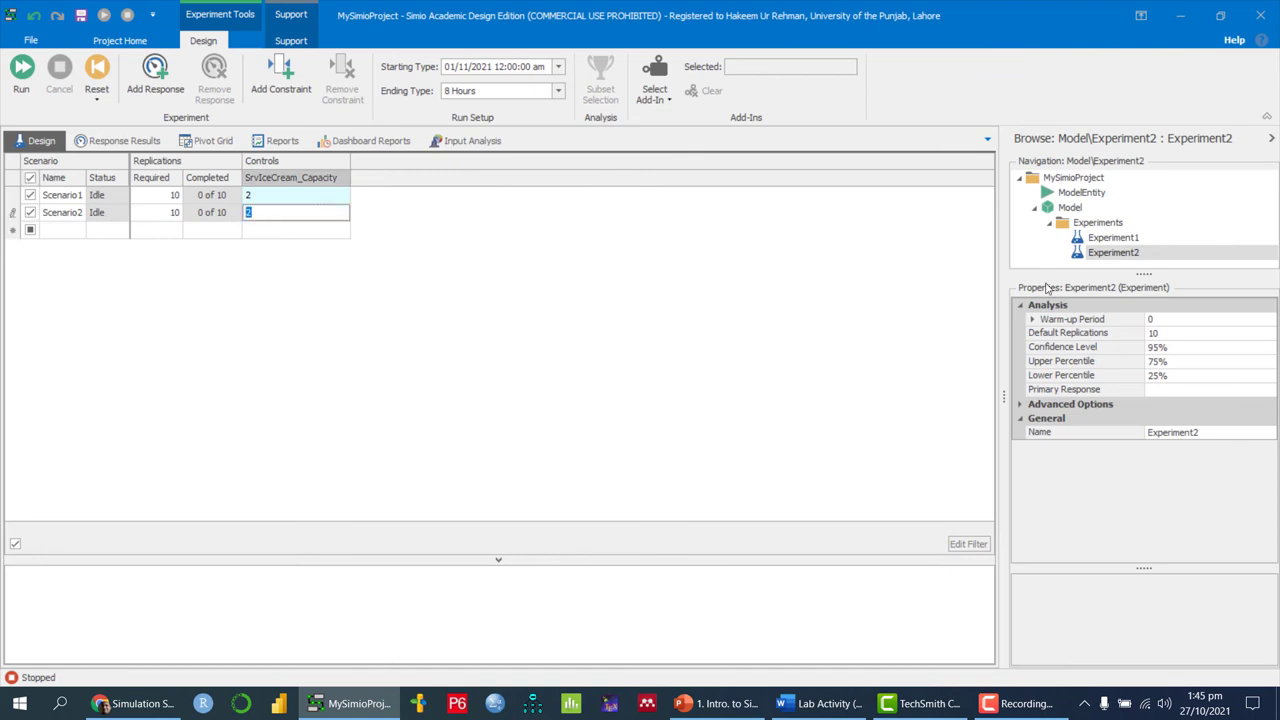
click(1072, 207)
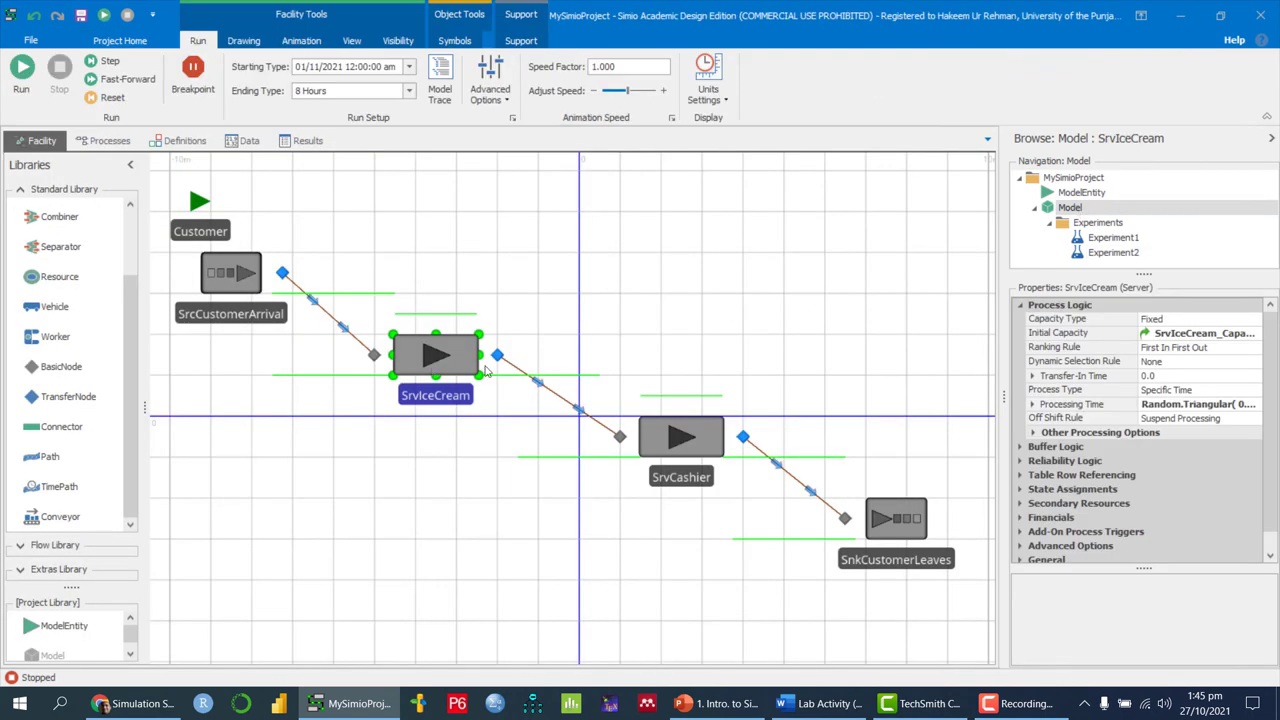
click(1124, 252)
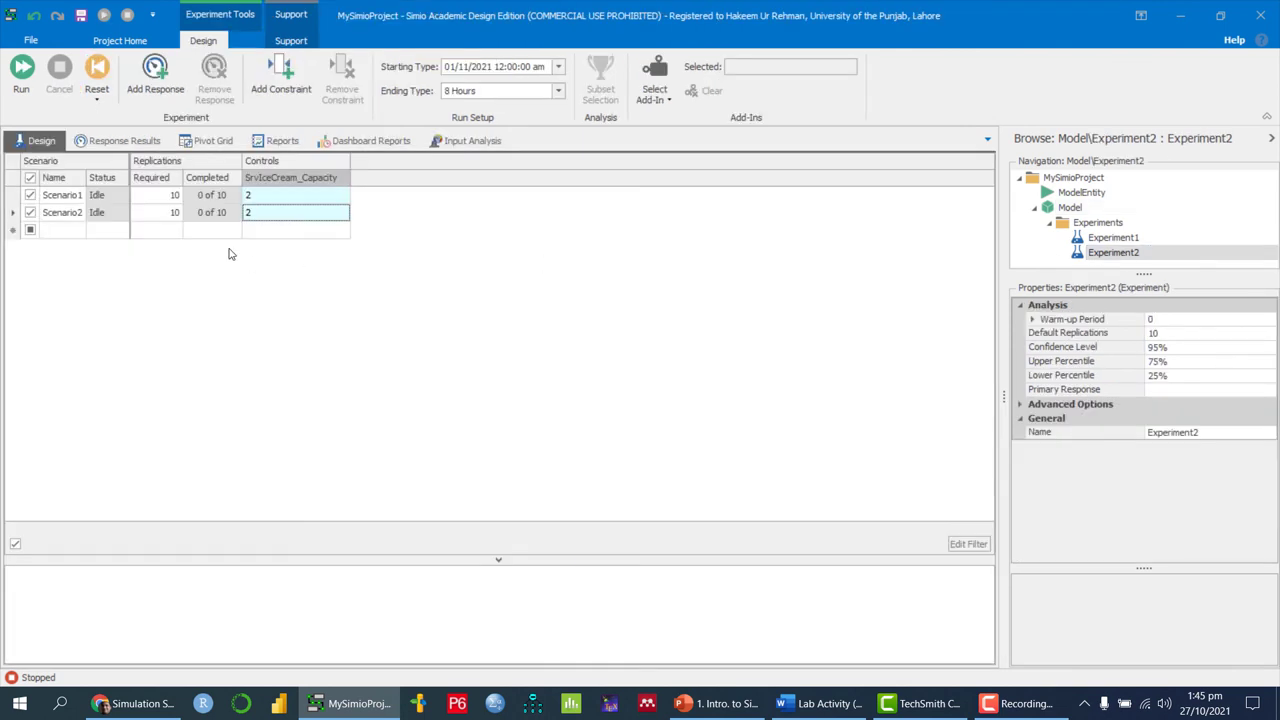
click(265, 216)
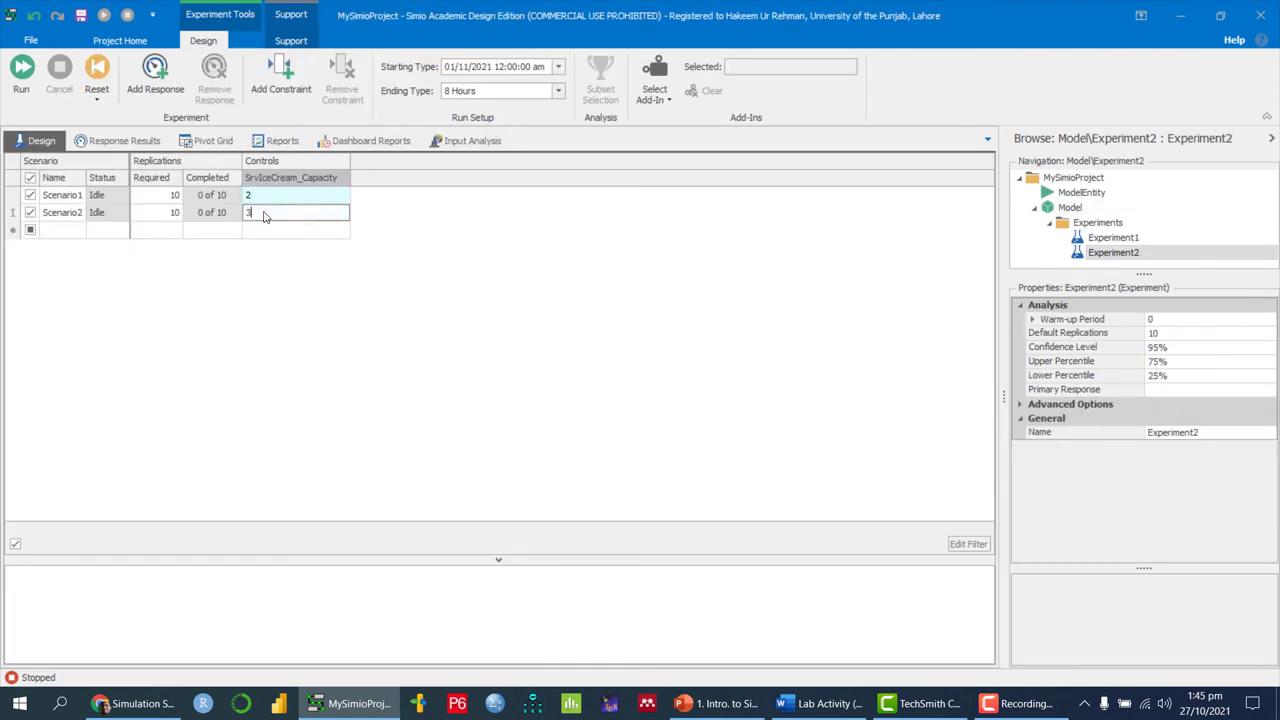
Step: Add a third scenario with SrvIceCream_Capacity set to 4 and run the experiment
click(30, 231)
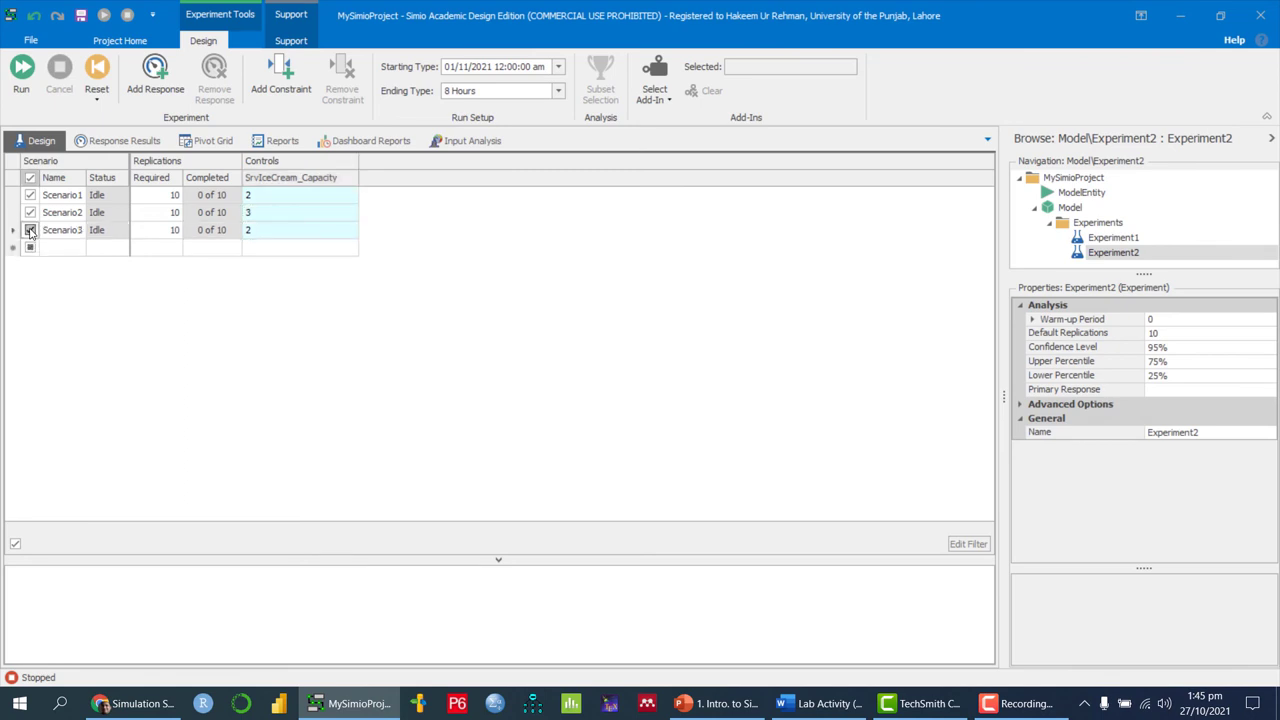
click(265, 230)
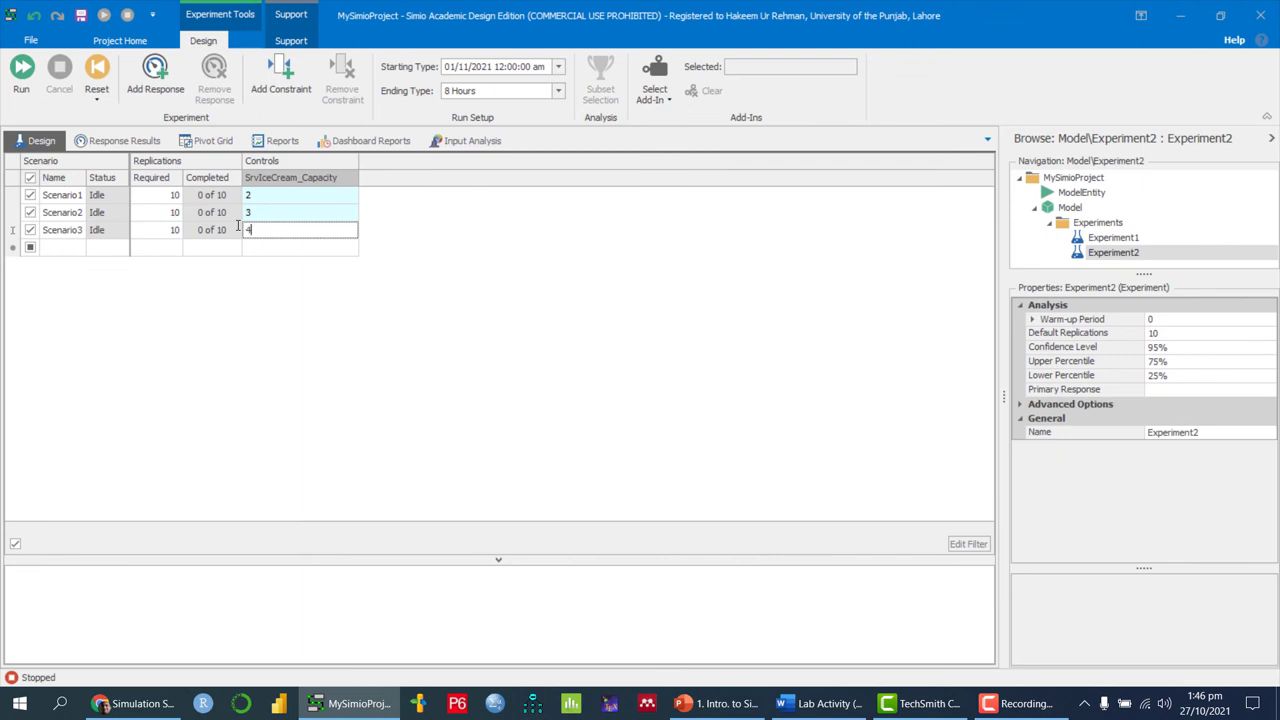
click(302, 340)
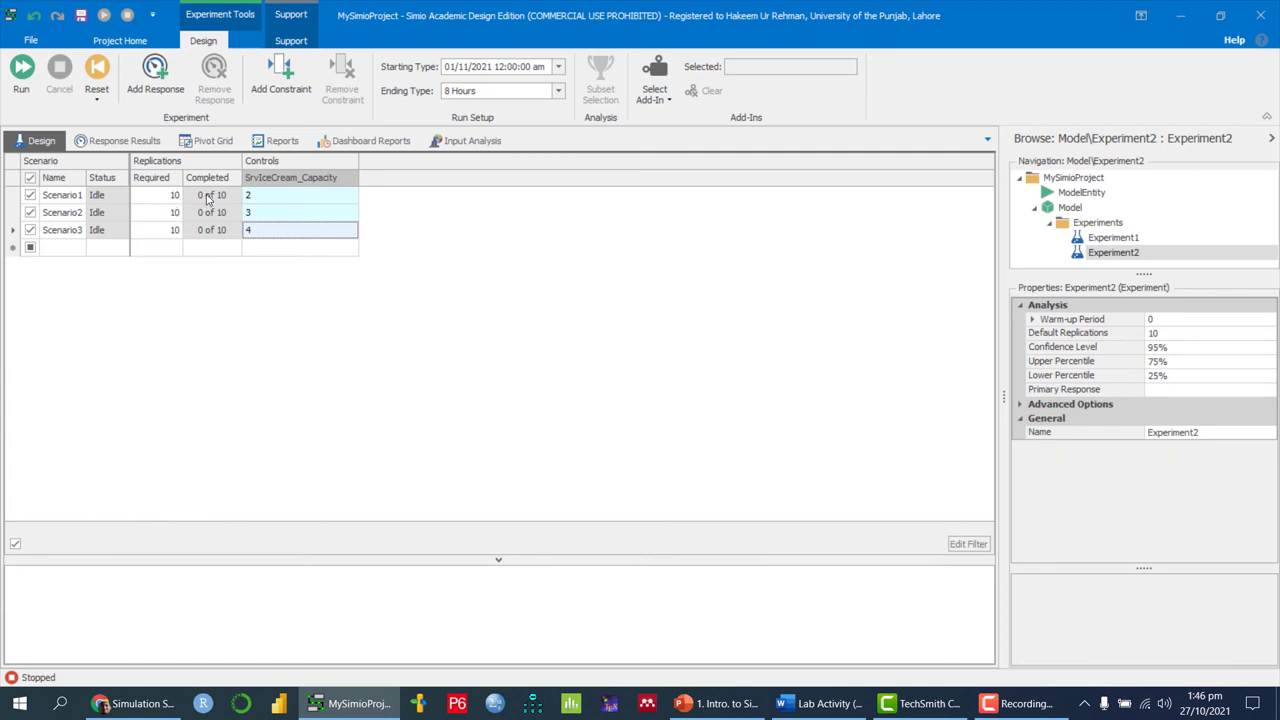
click(21, 68)
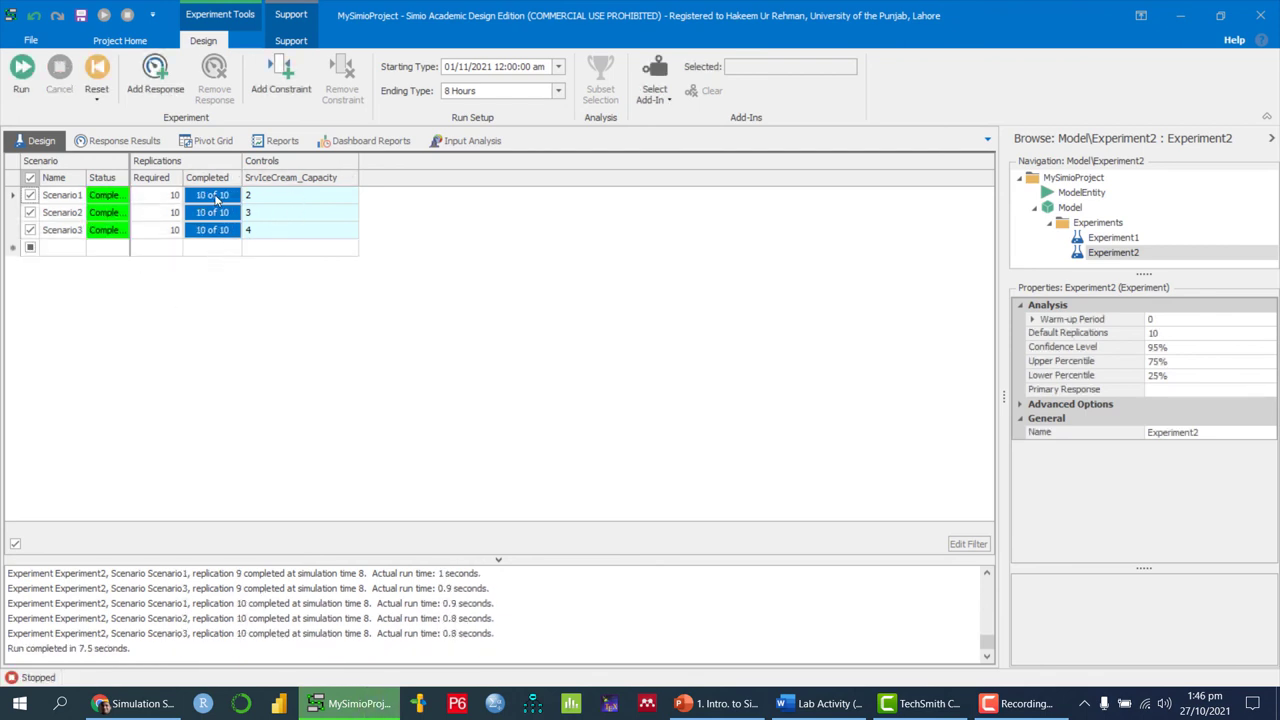
Step: Compare the customer and server statistics of all three scenarios in the pivot grid, and check the response results
click(212, 142)
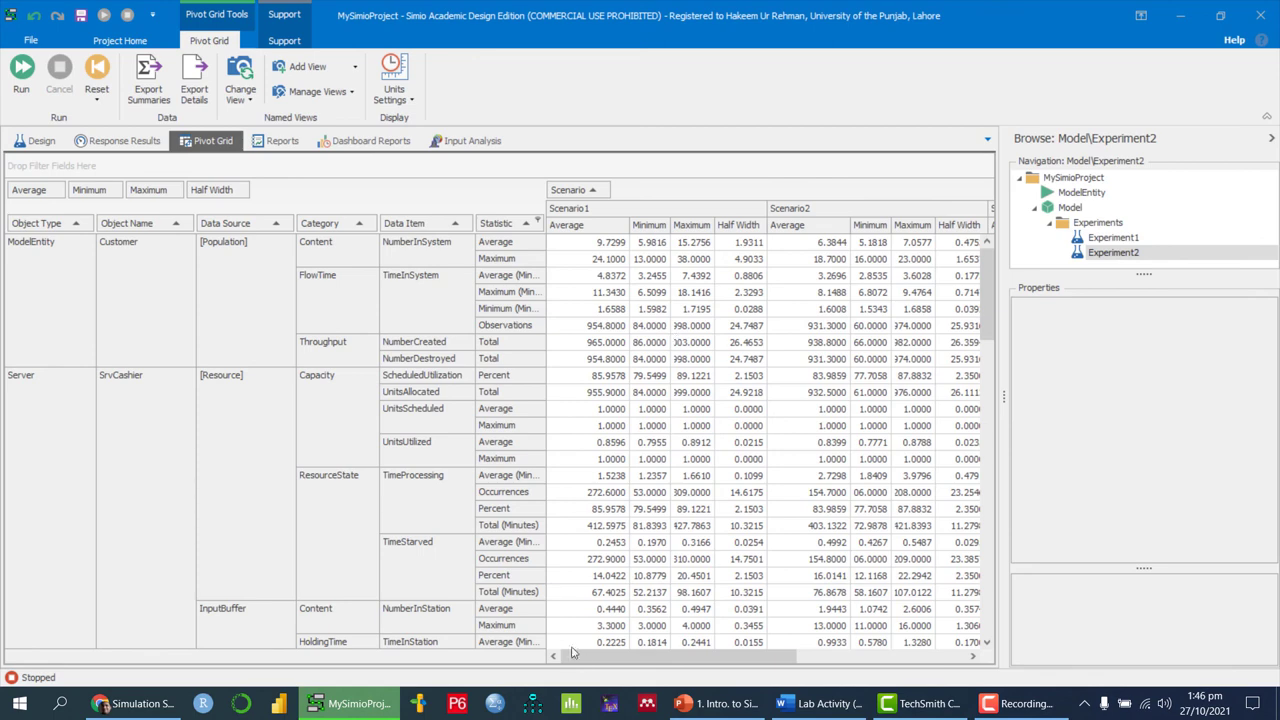
mouse_move(612, 662)
mouse_down()
mouse_move(645, 662)
mouse_move(605, 662)
mouse_up()
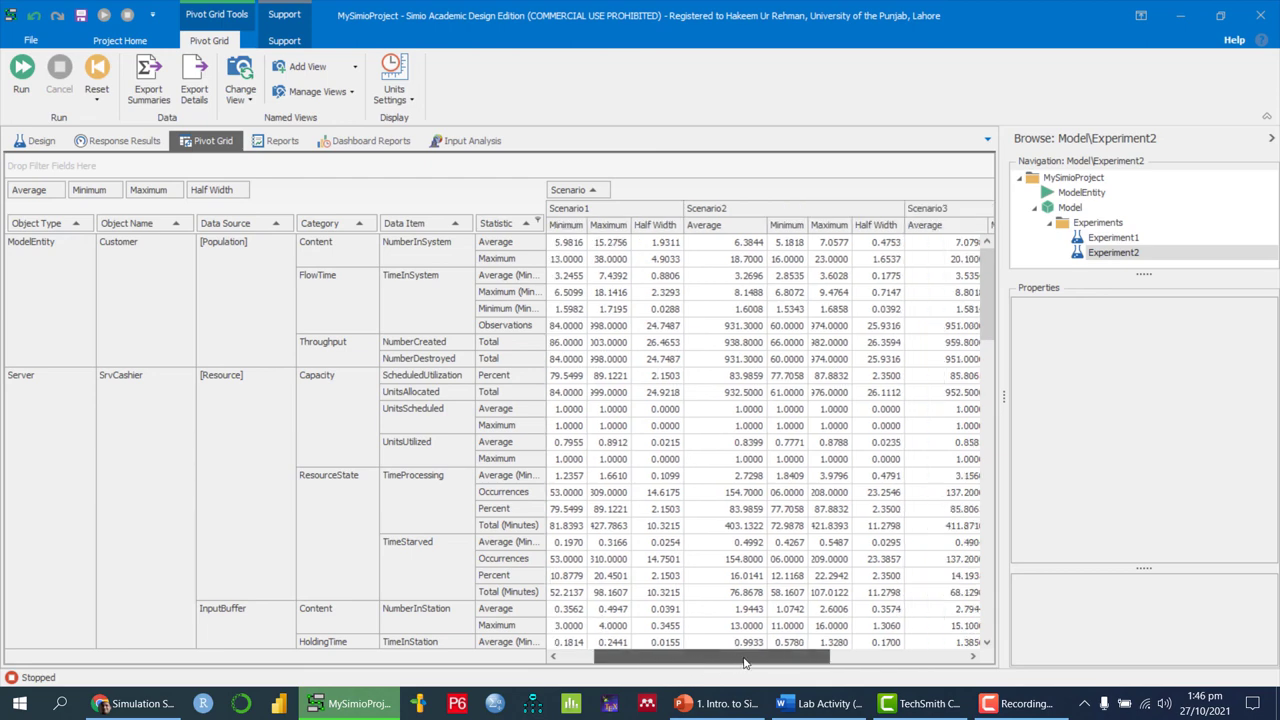
drag(690, 658, 758, 658)
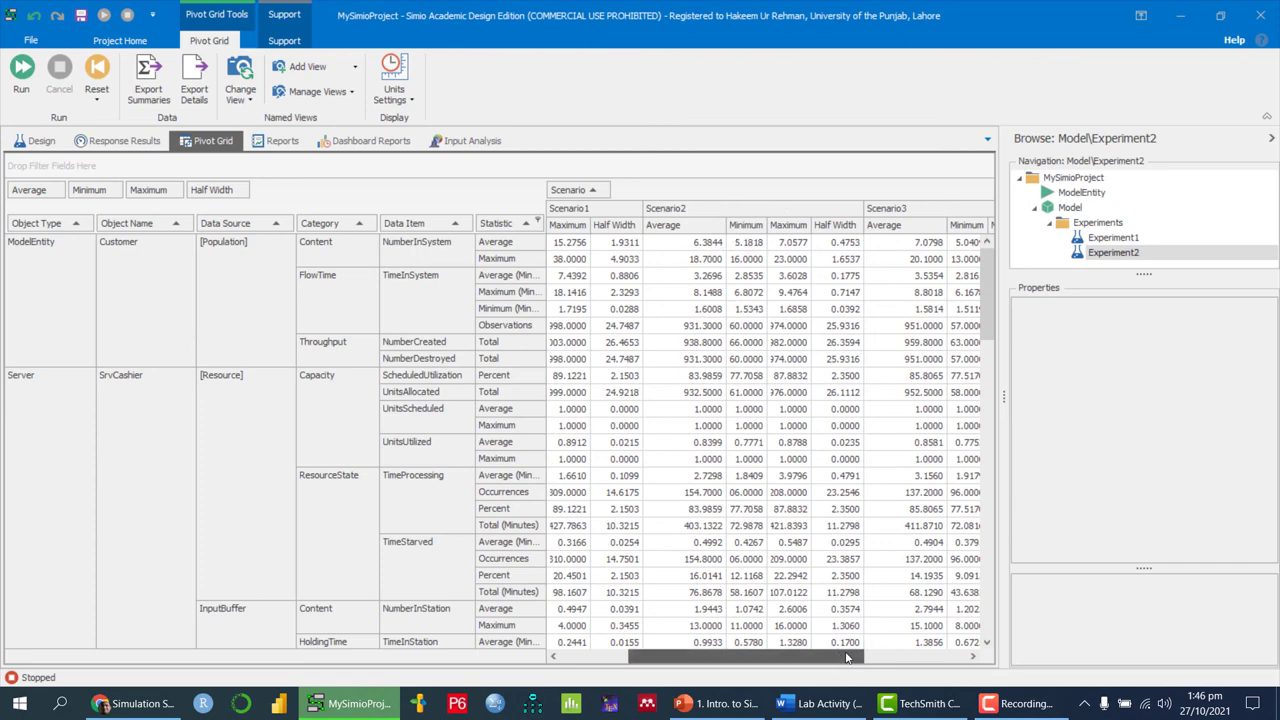
drag(837, 655, 903, 655)
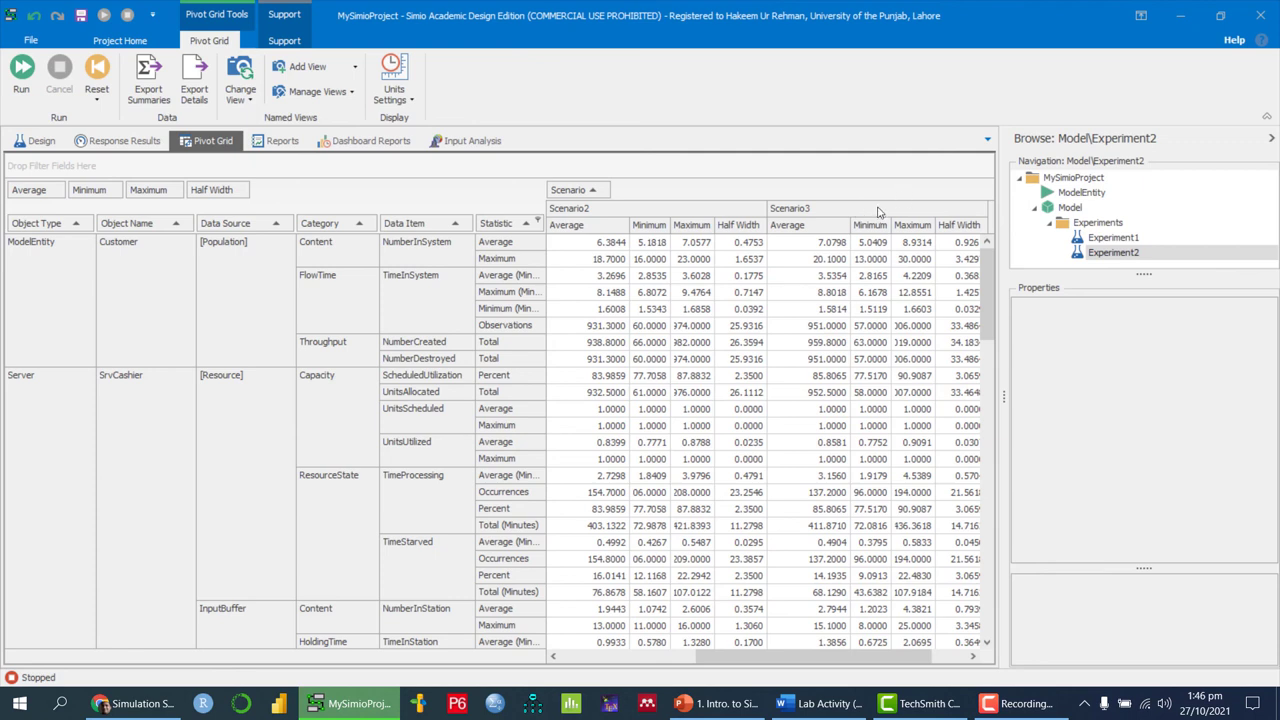
drag(769, 656, 633, 656)
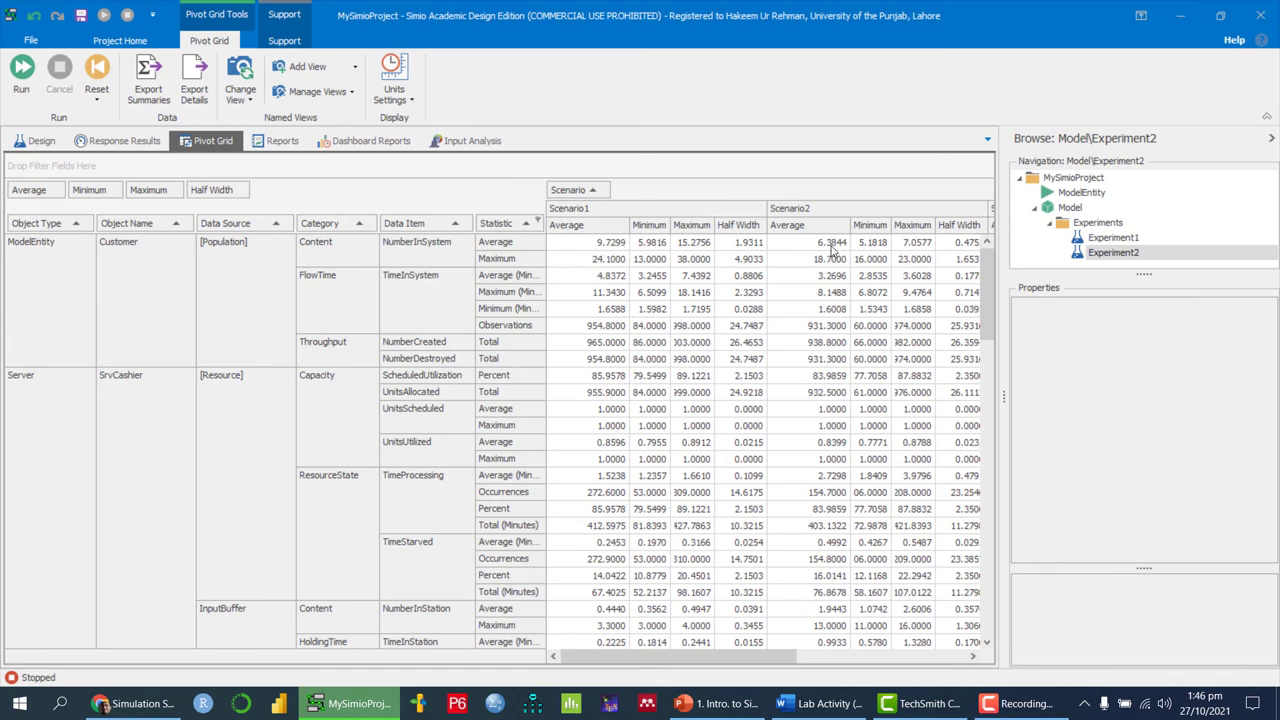
drag(770, 660, 868, 660)
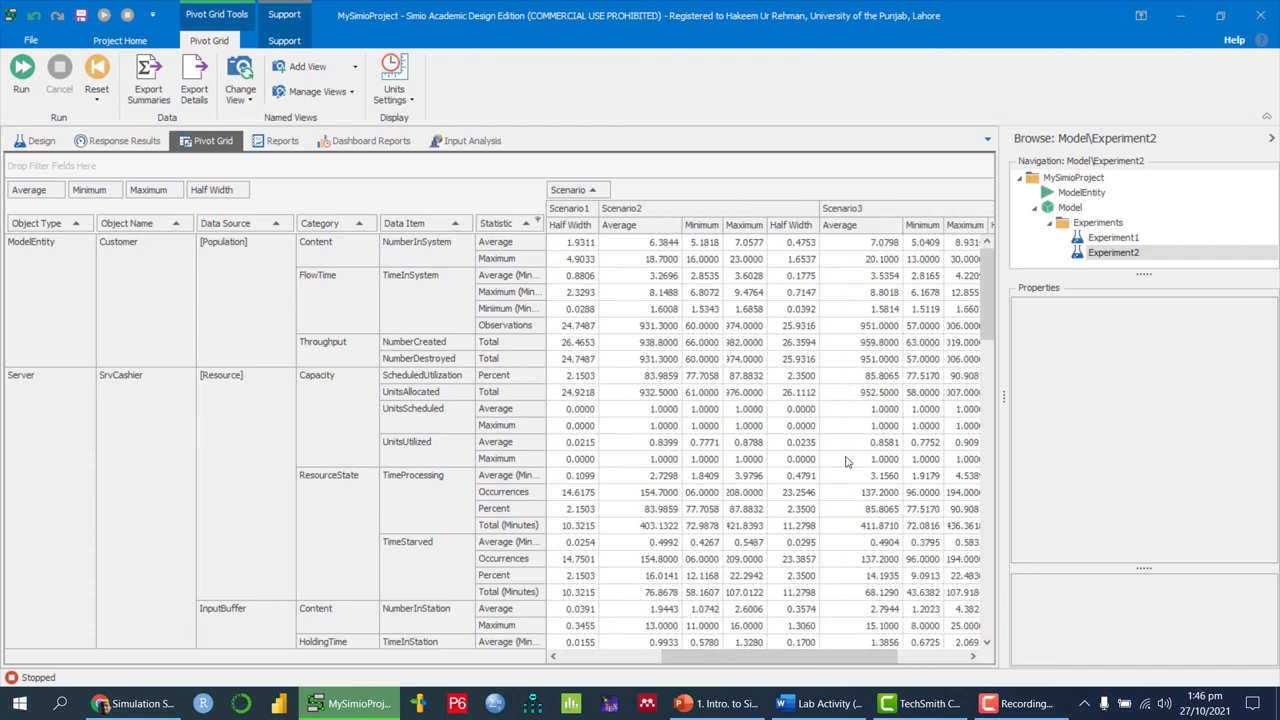
click(657, 655)
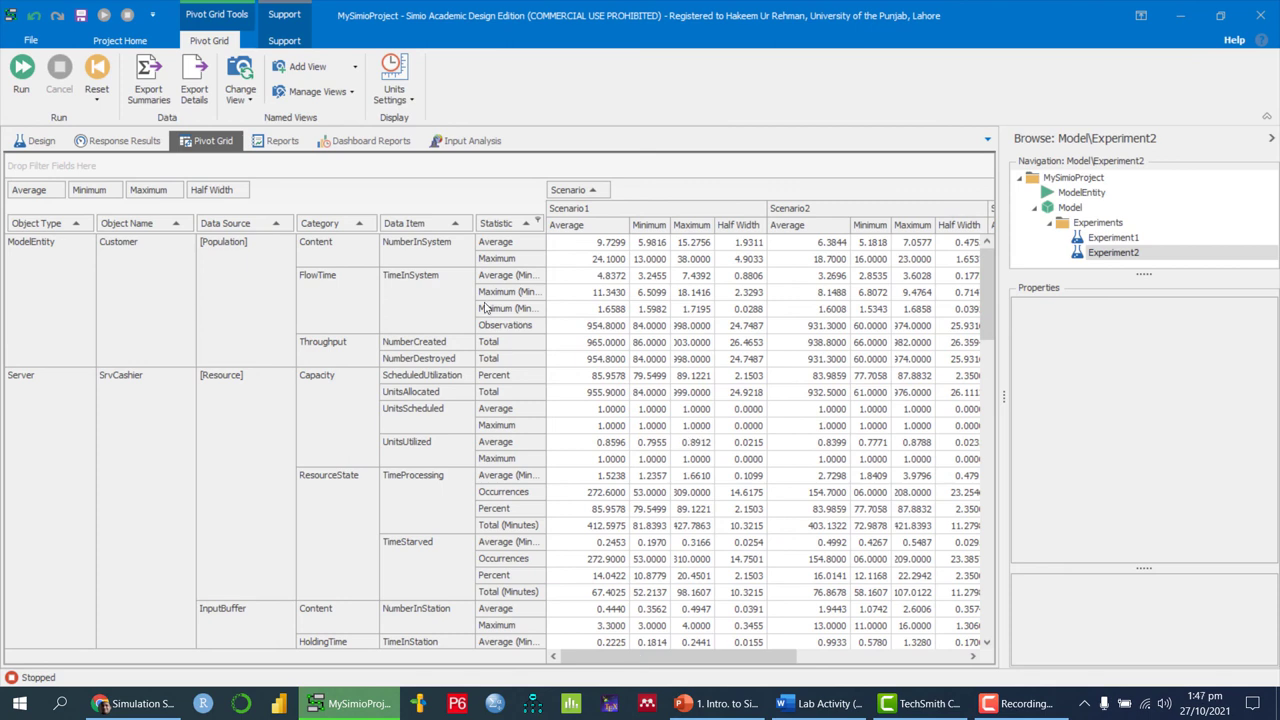
click(122, 141)
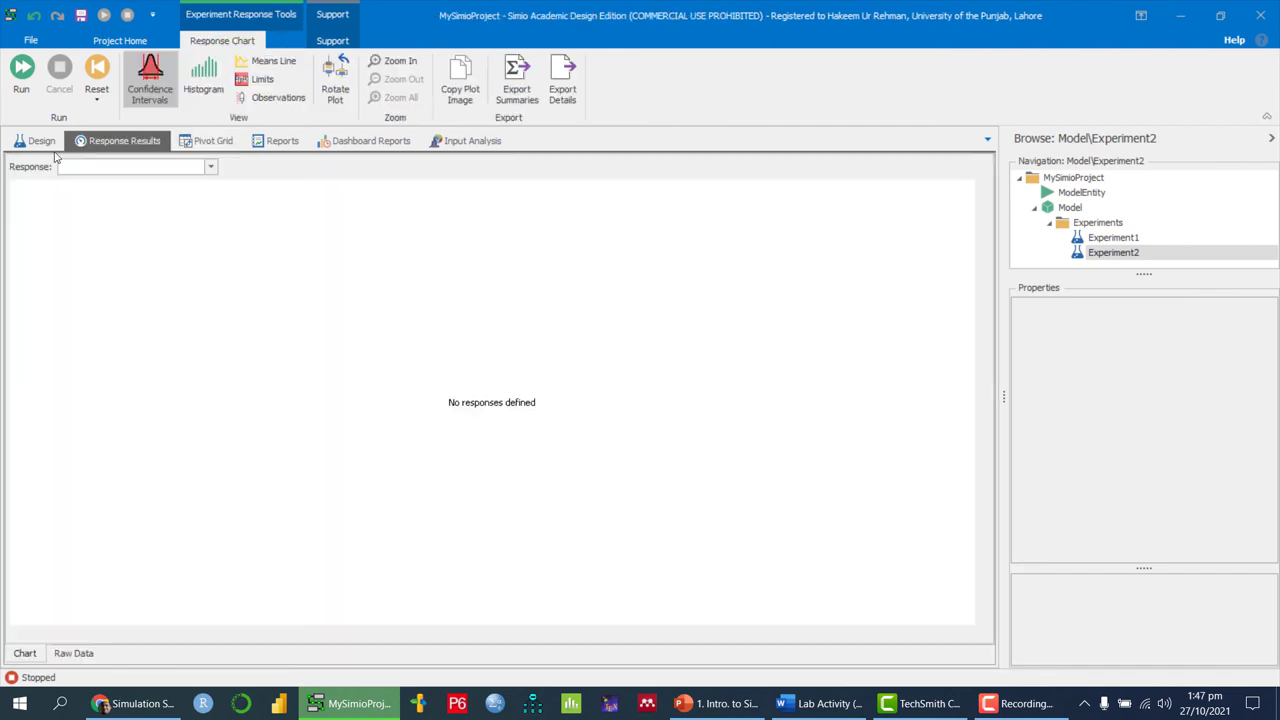
Step: Add a response to the experiment design and name it TimeInSystem
click(38, 142)
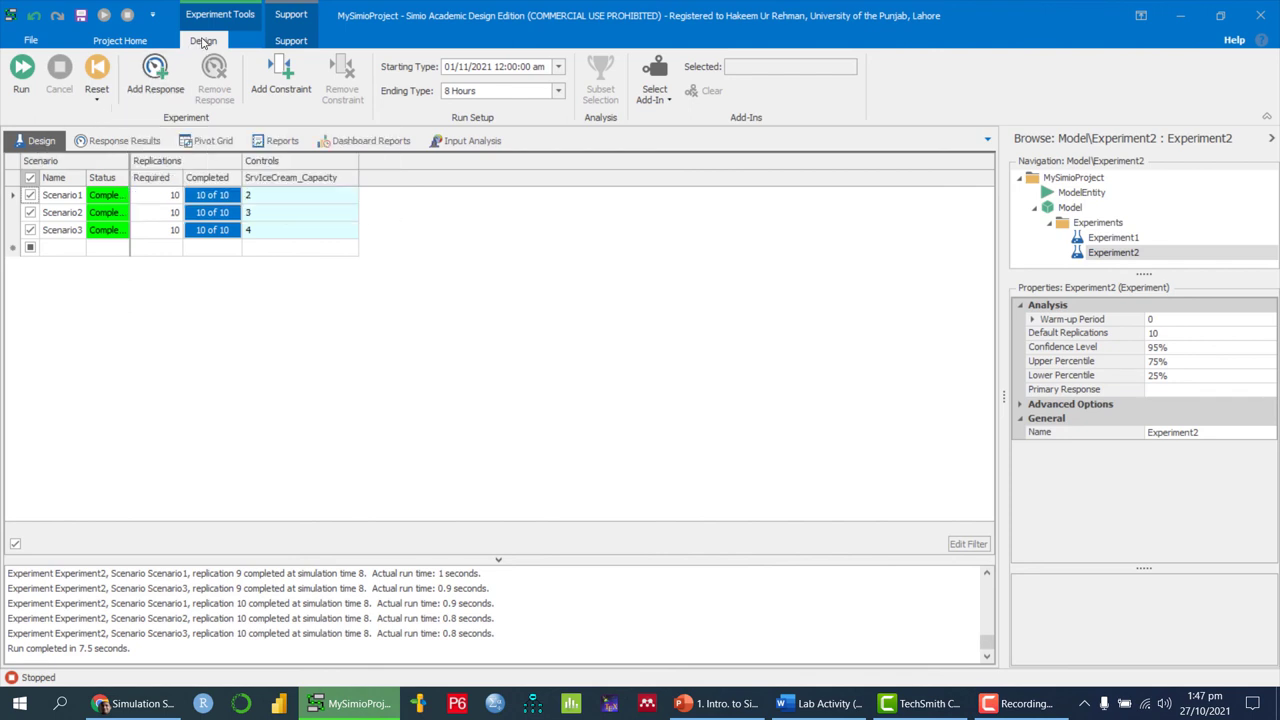
click(153, 78)
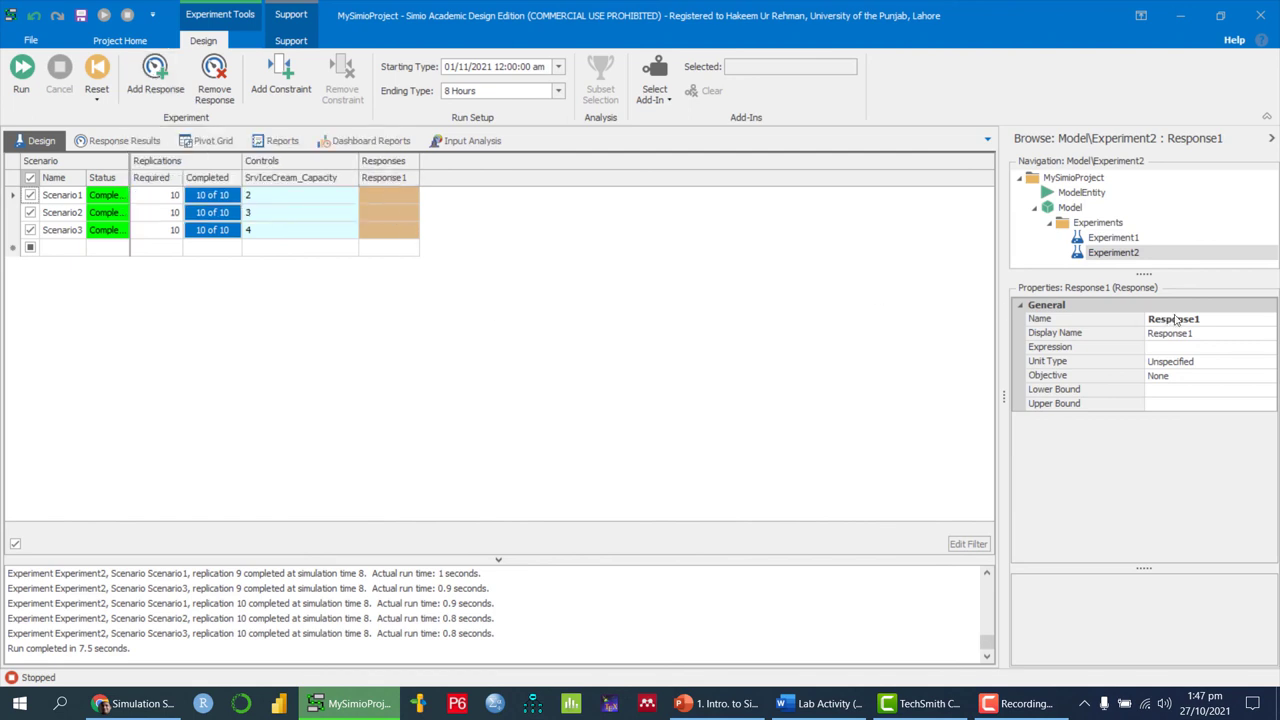
click(1212, 318)
drag(1212, 318, 1082, 317)
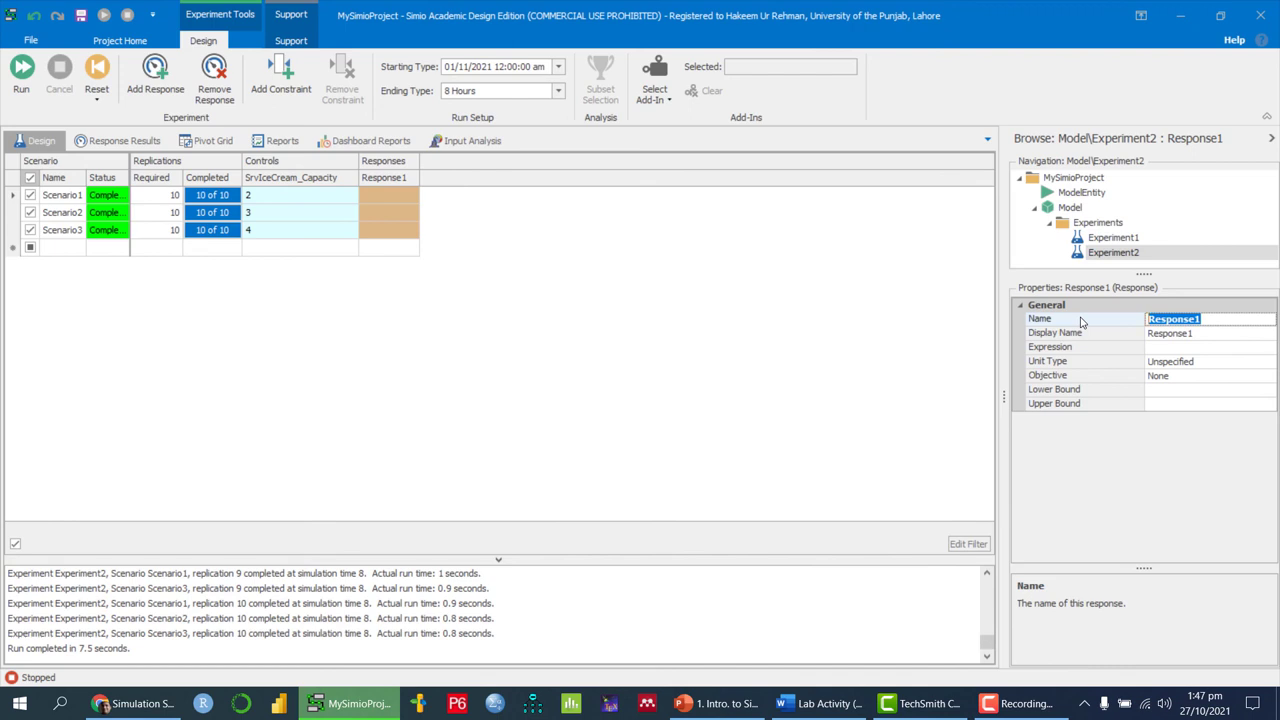
text(TimeInSystem)
key(Return)
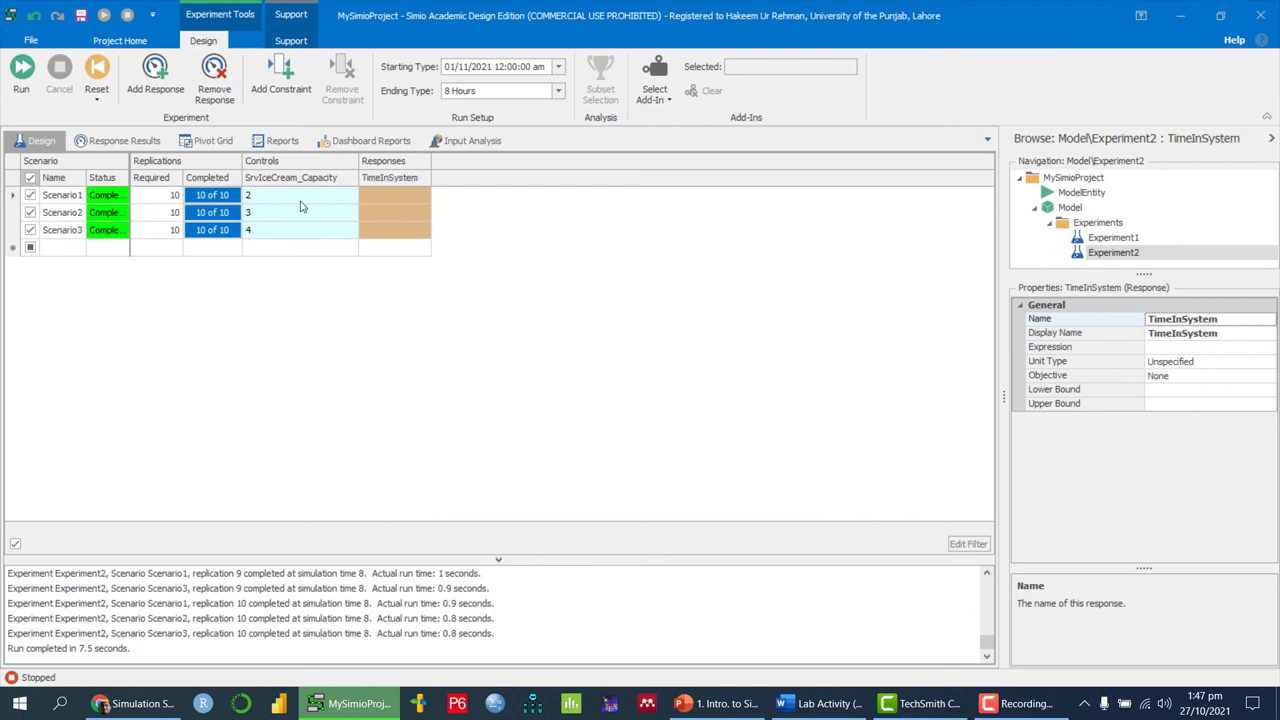
Step: Set the TimeInSystem response's expression to Customer.Population.TimeInSystem.Average
click(1163, 347)
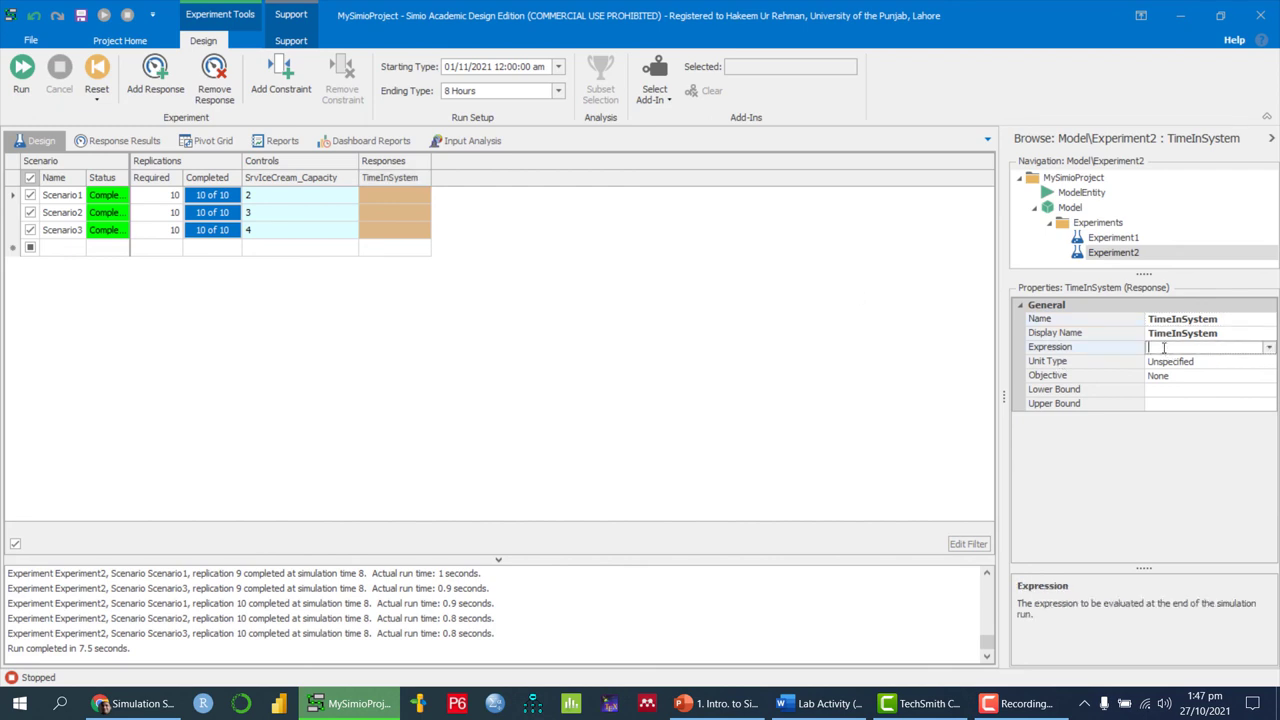
click(1268, 347)
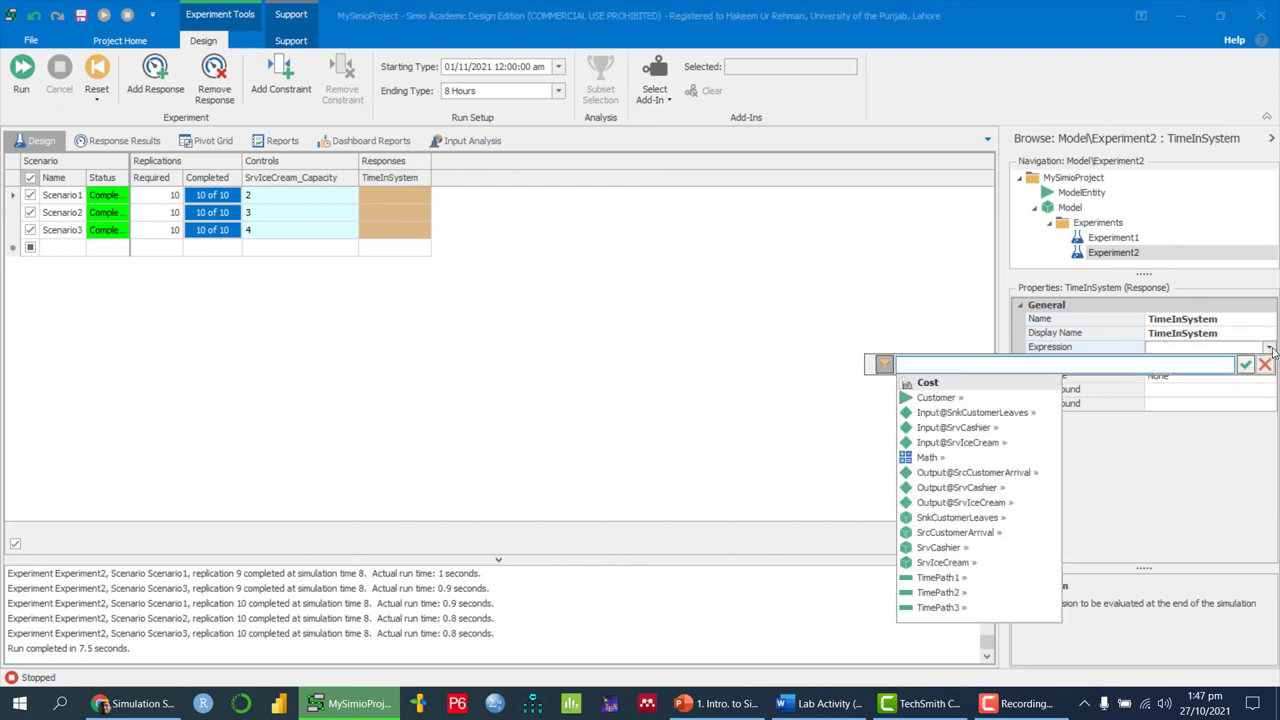
double_click(938, 398)
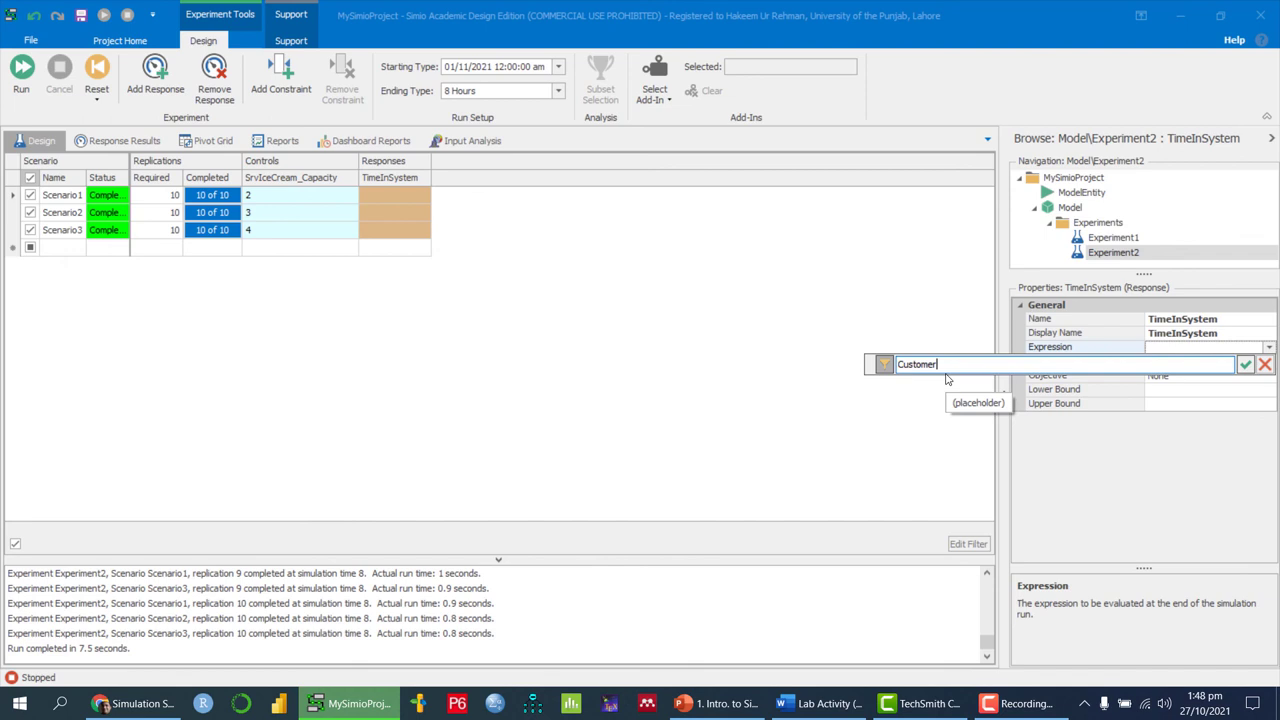
text(.)
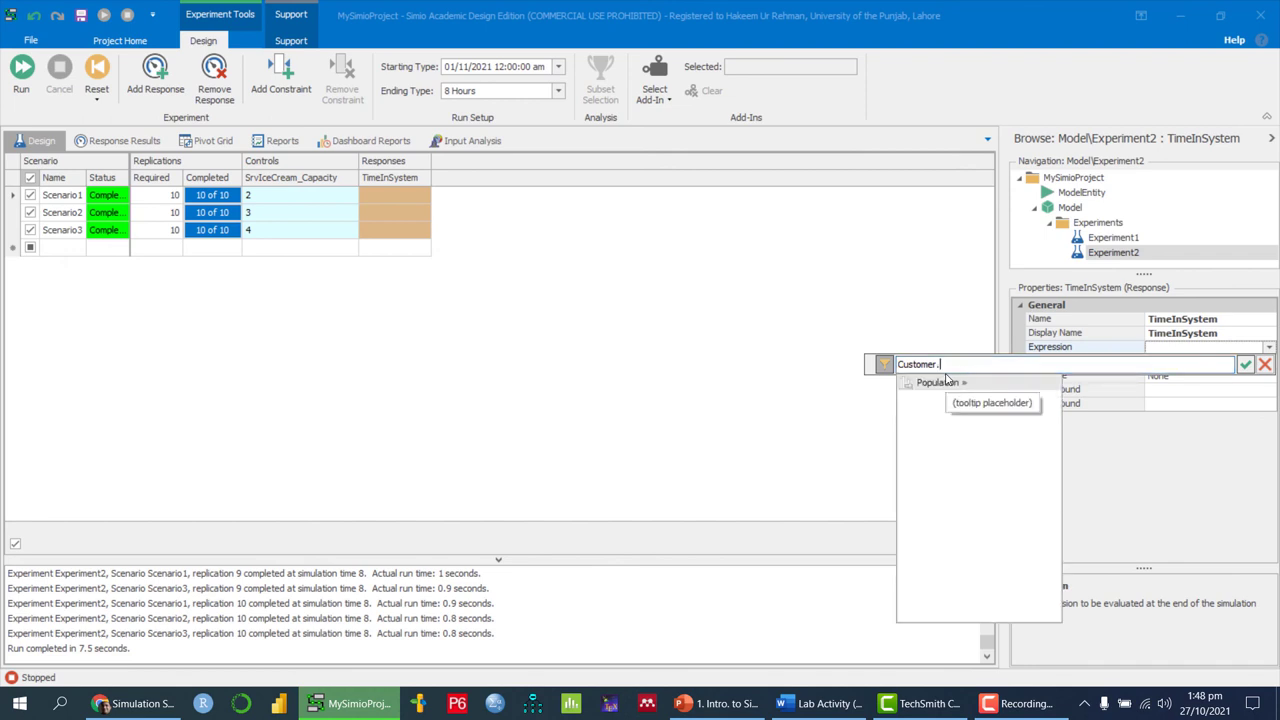
double_click(947, 383)
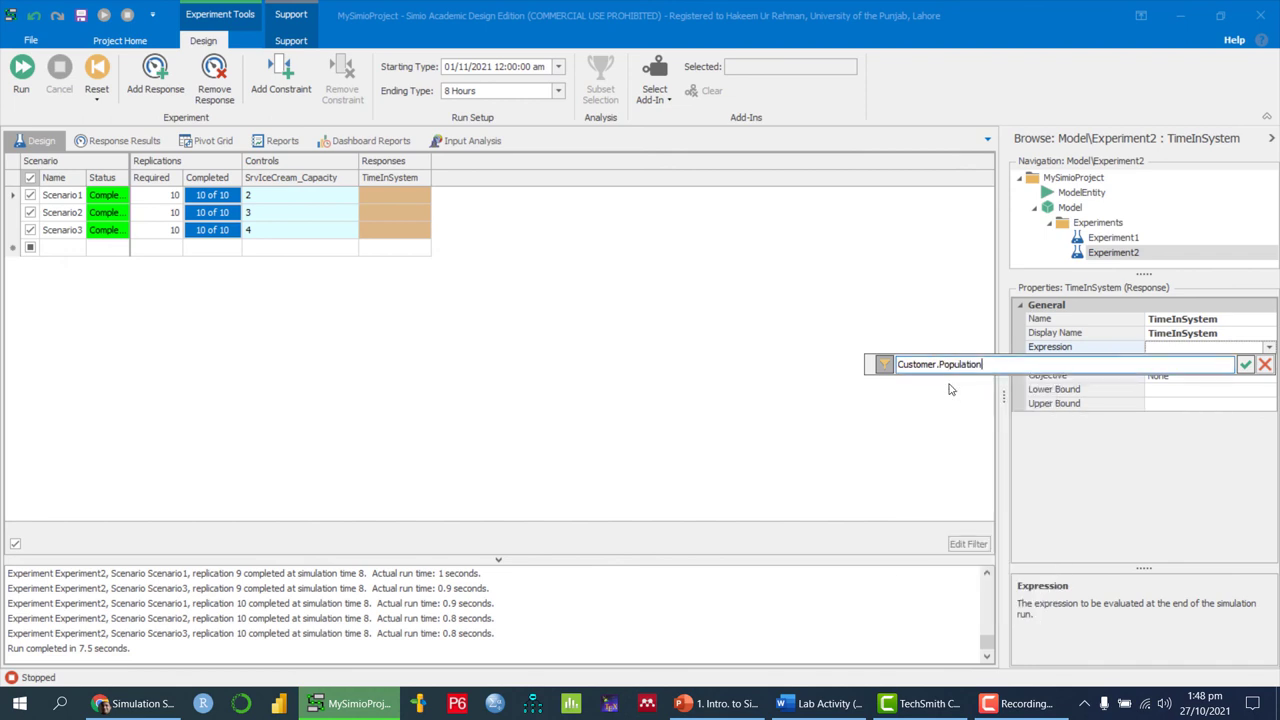
text(.)
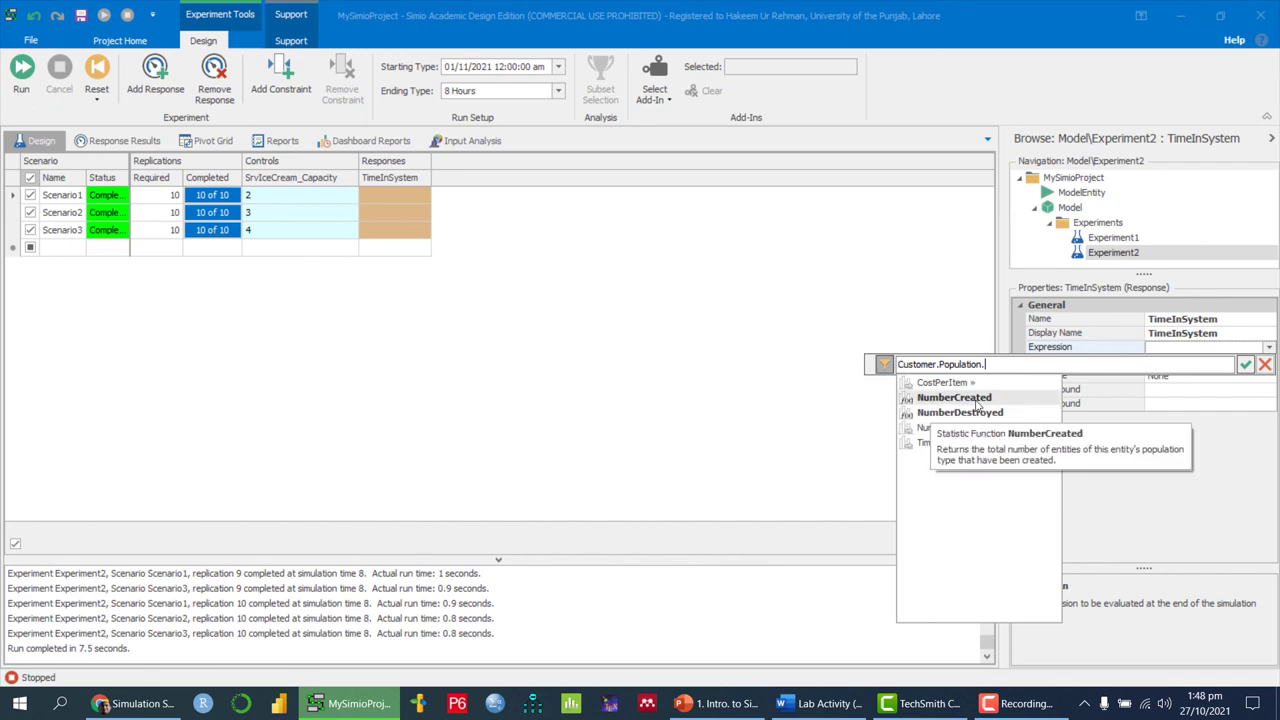
double_click(950, 448)
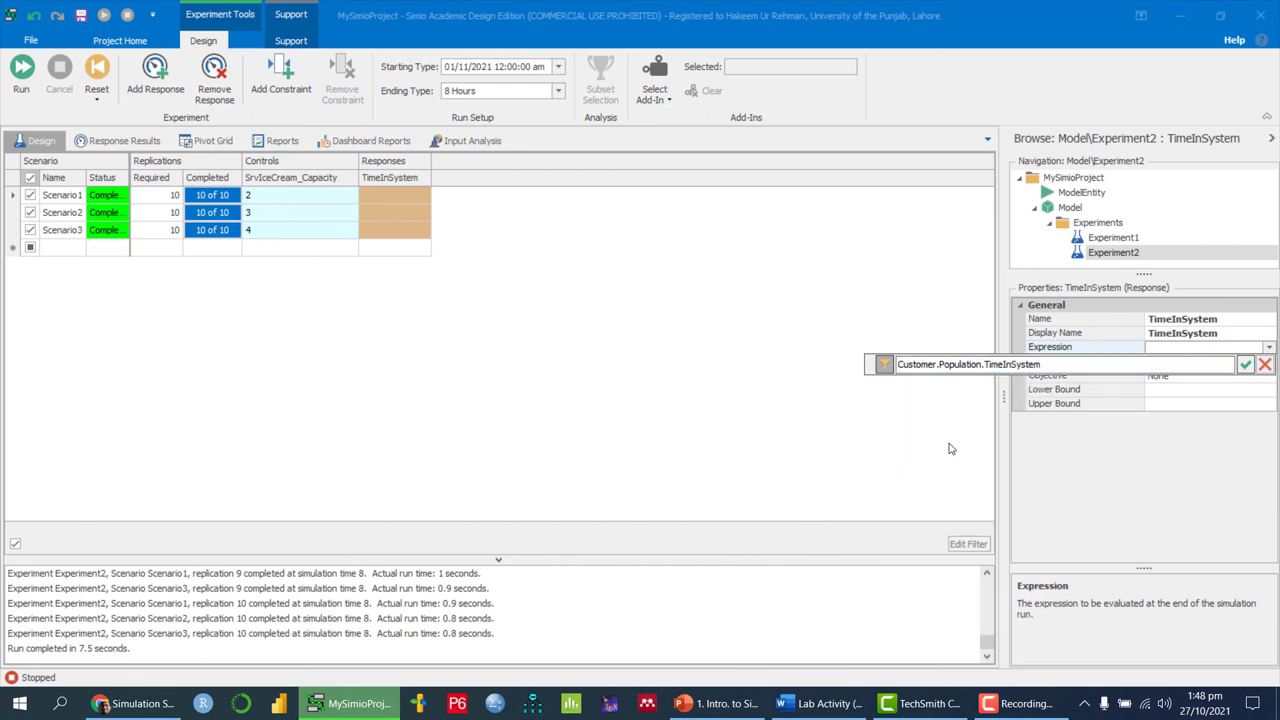
text(.)
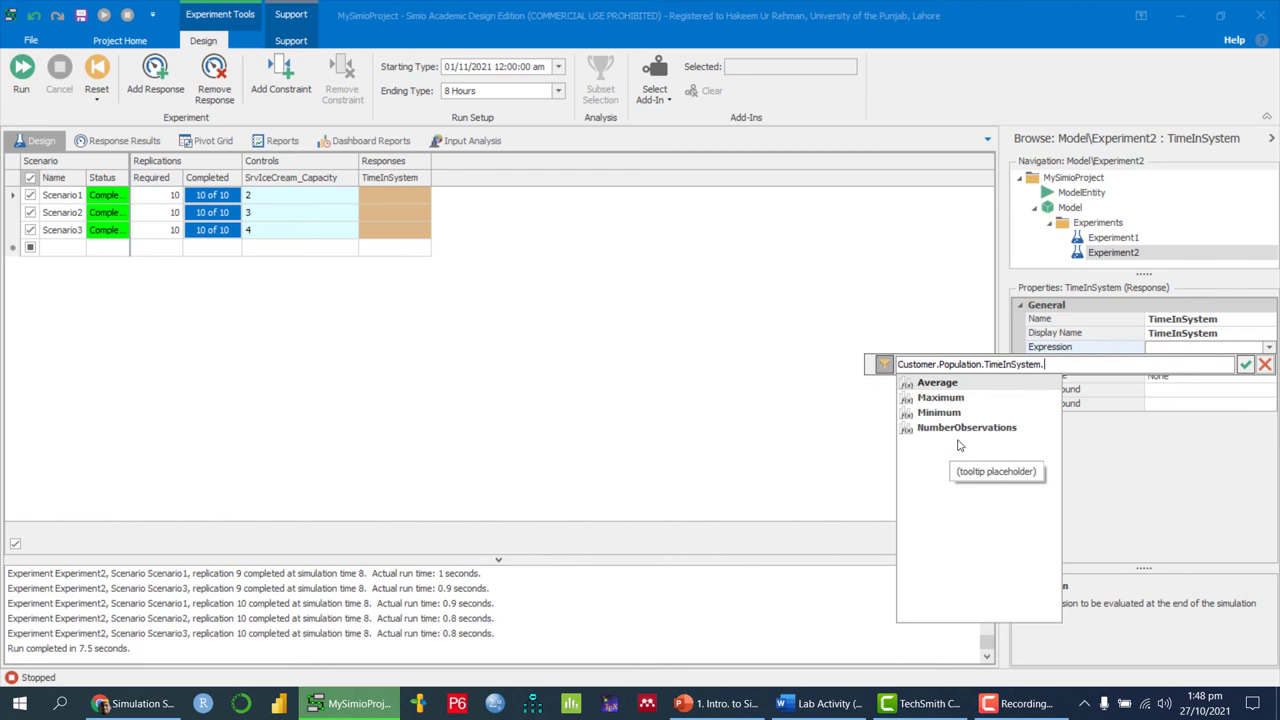
double_click(938, 383)
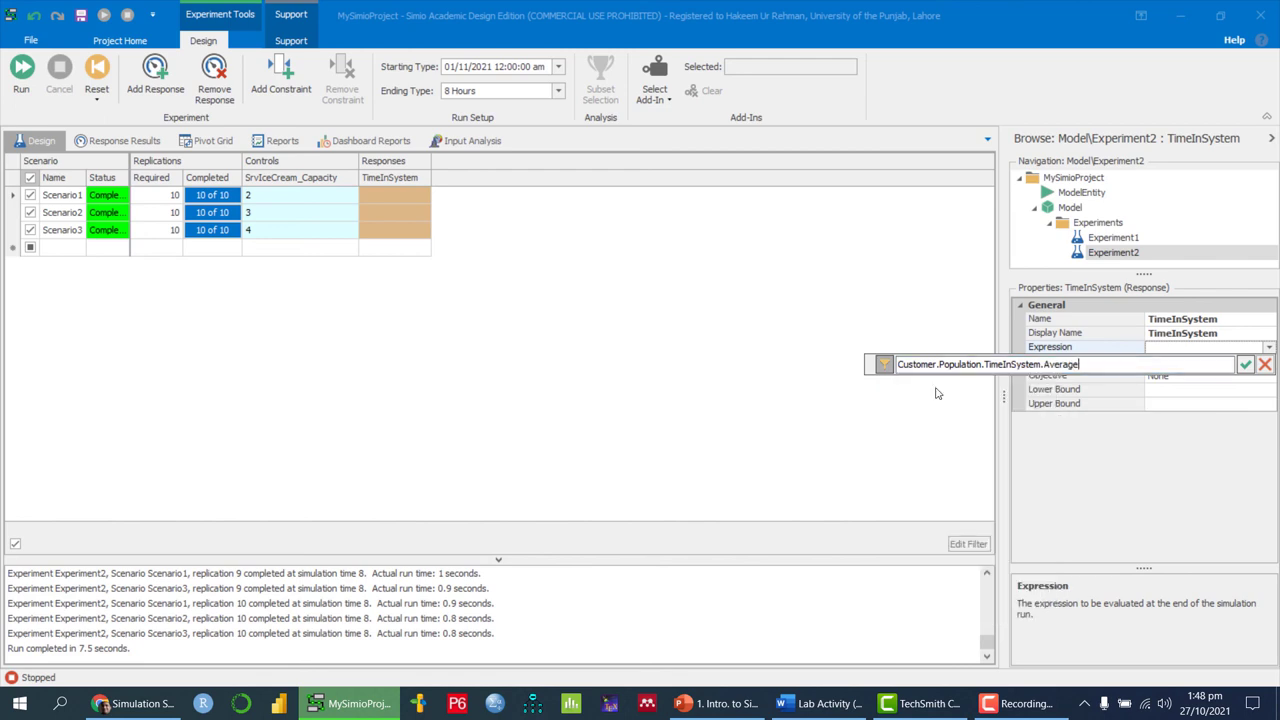
click(1246, 366)
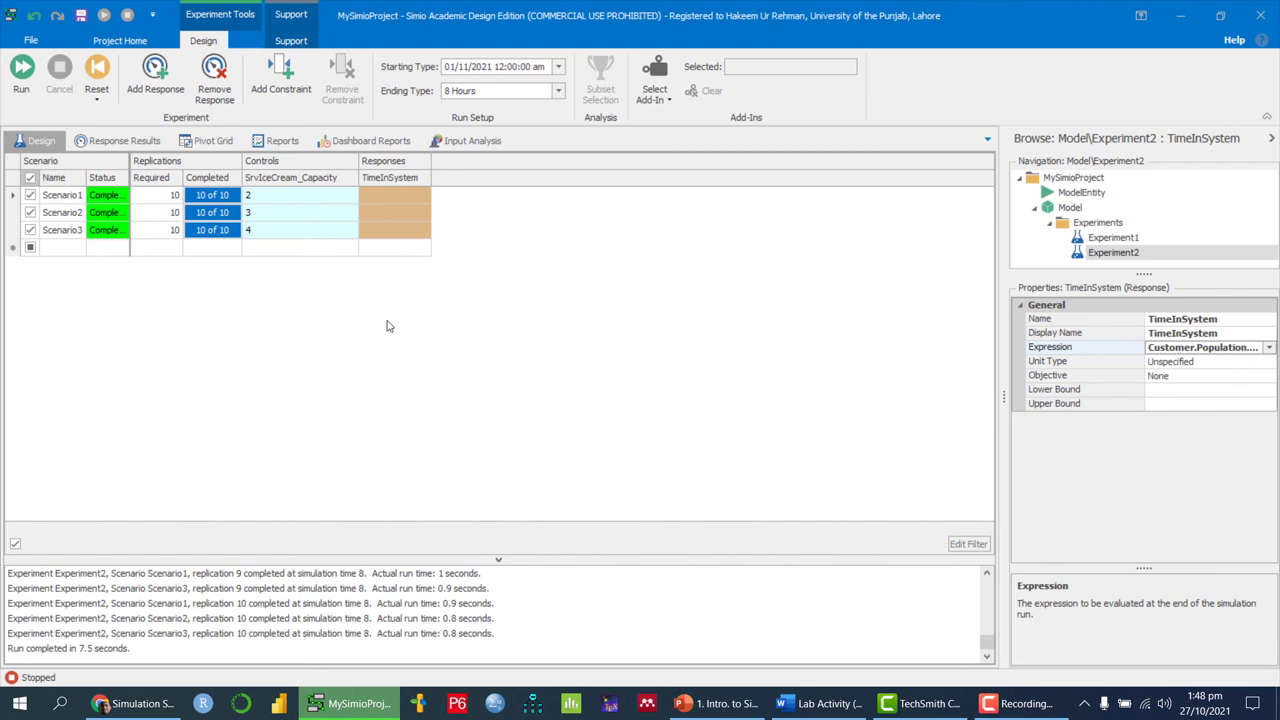
Step: Reset the experiment's recorded replication results and run all three scenarios again
click(19, 80)
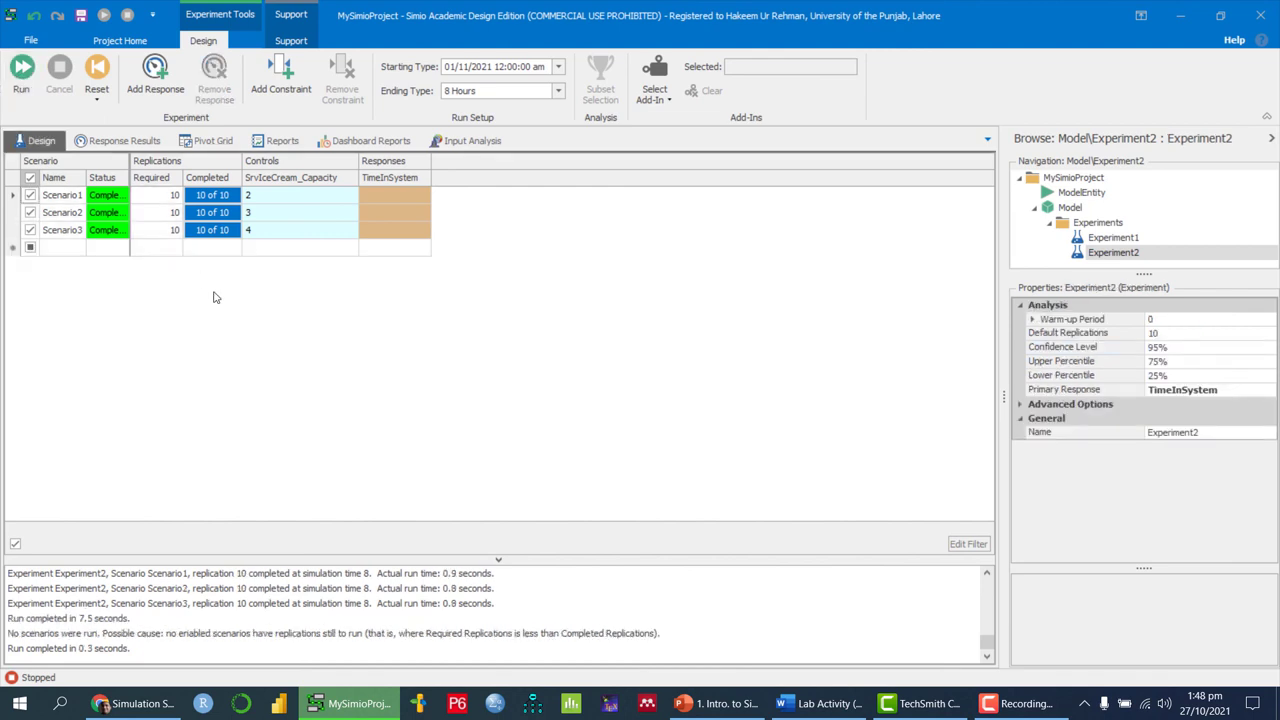
click(96, 75)
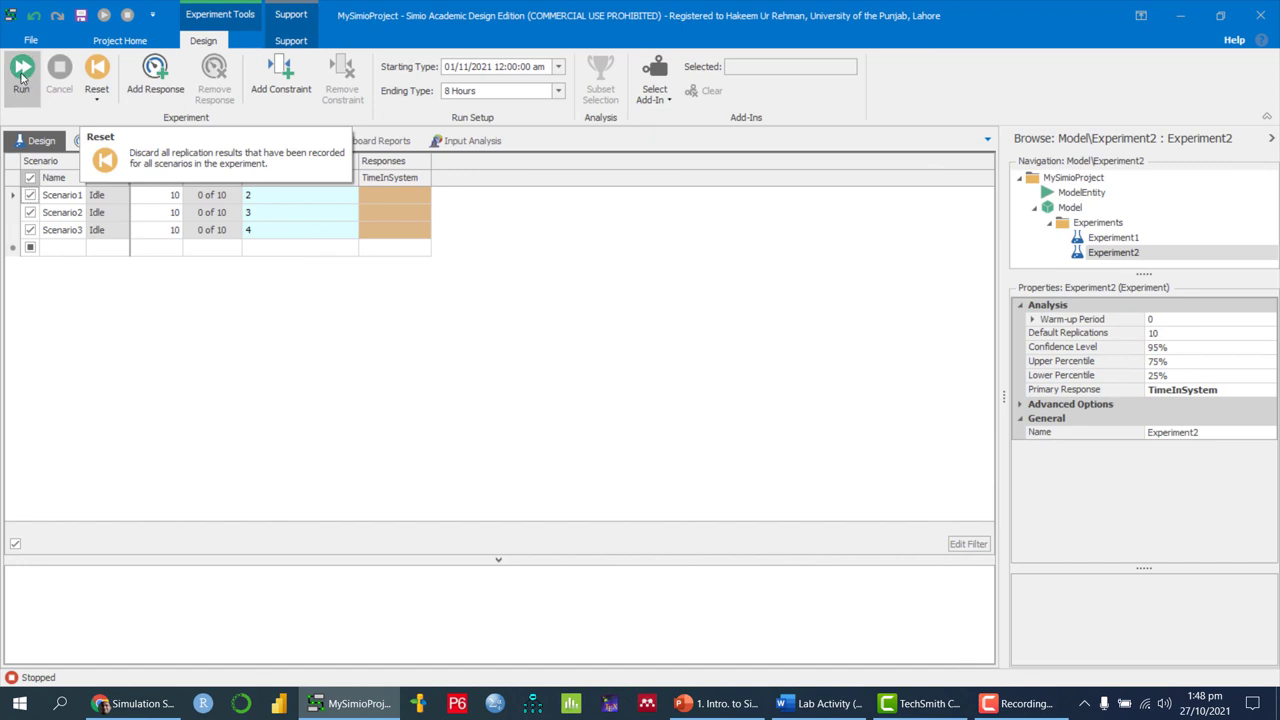
click(21, 79)
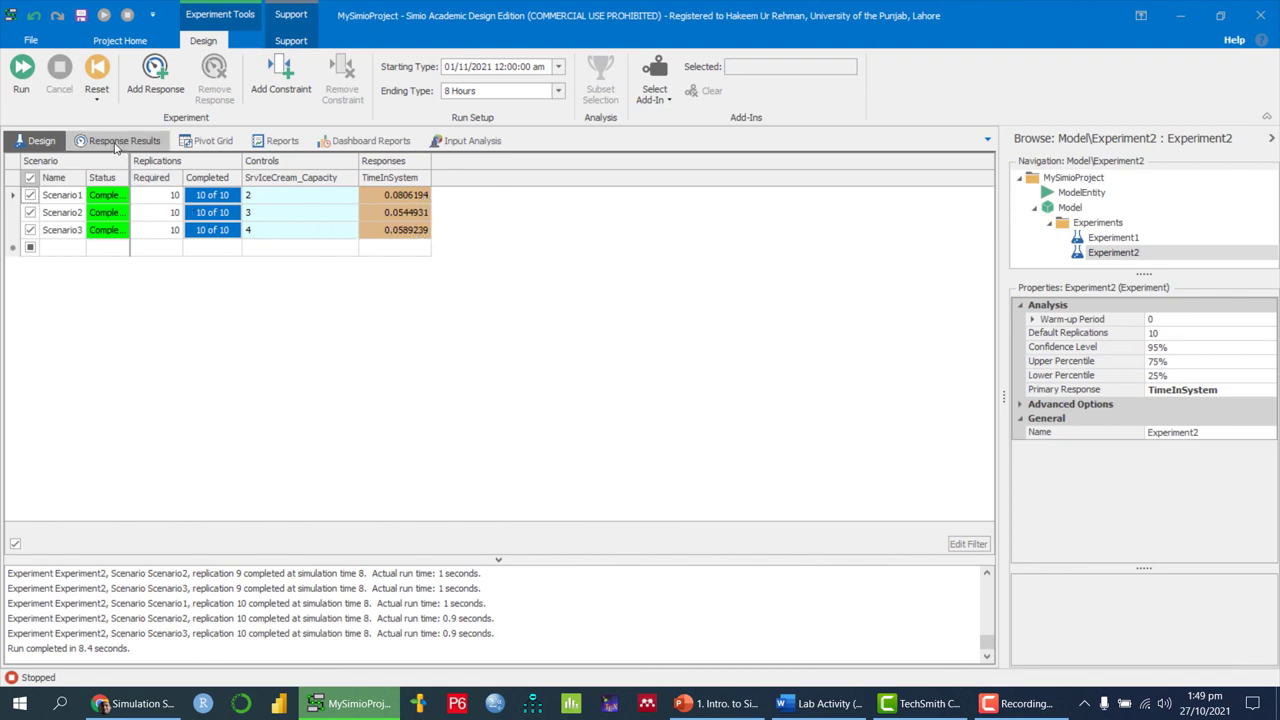
Step: Show the response results chart for TimeInSystem across the three scenarios
click(115, 145)
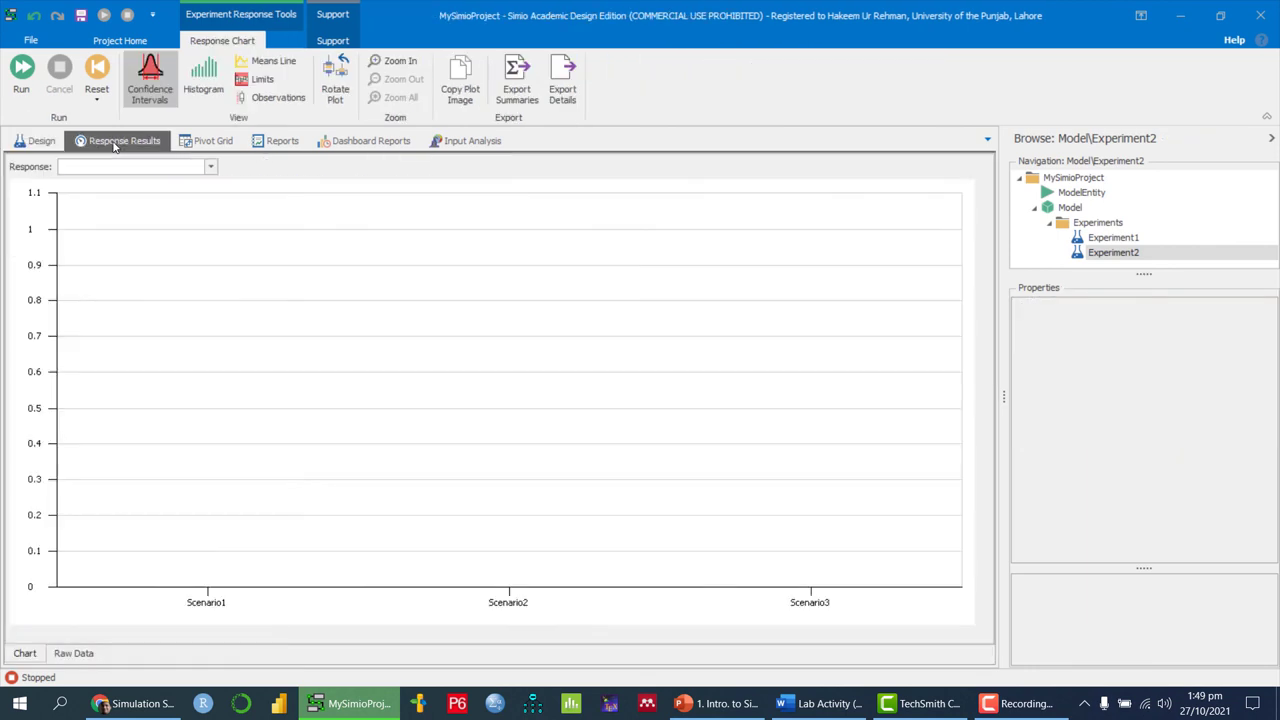
click(211, 168)
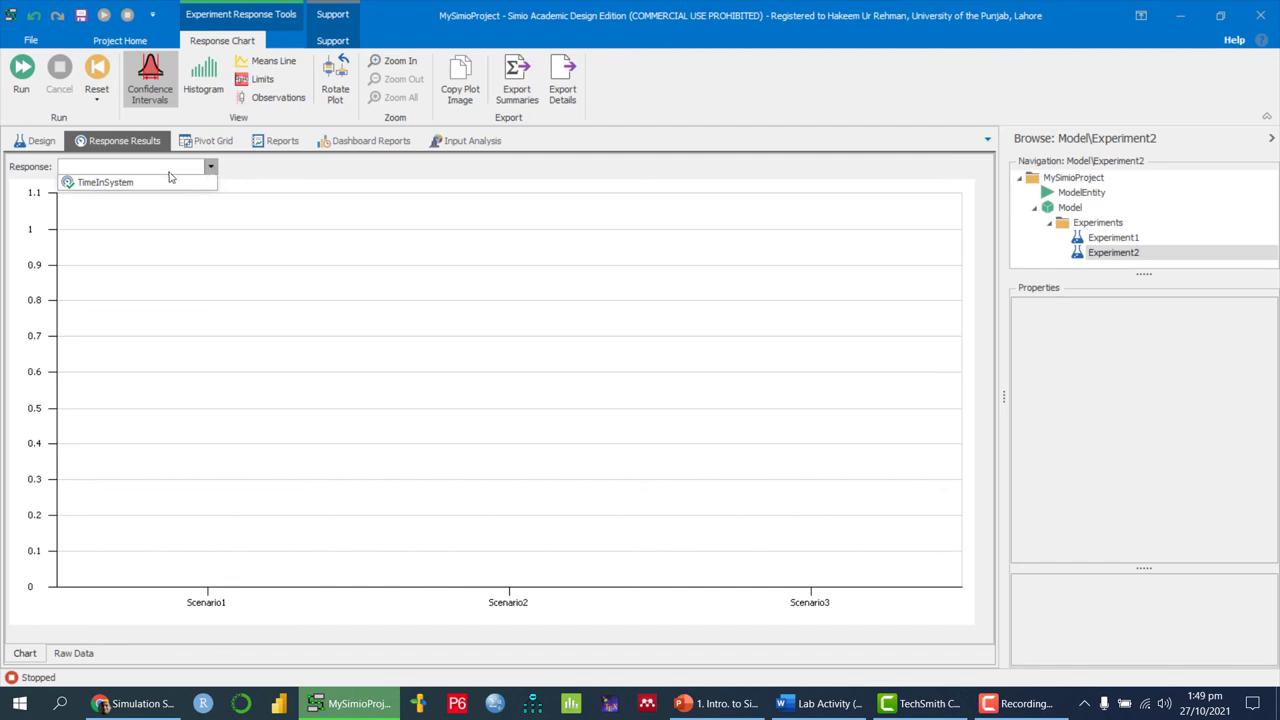
click(118, 182)
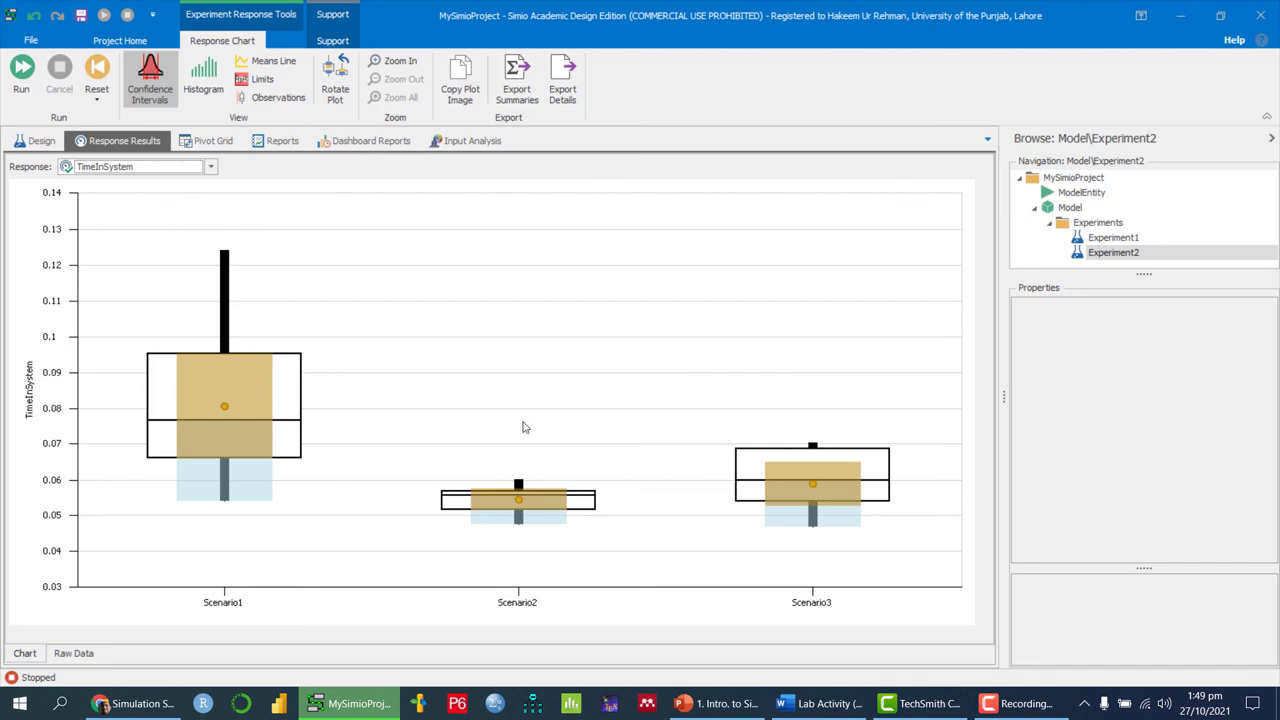
Step: Switch to the PowerPoint presentation and check the slide on adding responses and reading the SMORE plot
click(757, 704)
scroll(752, 458, down, 1)
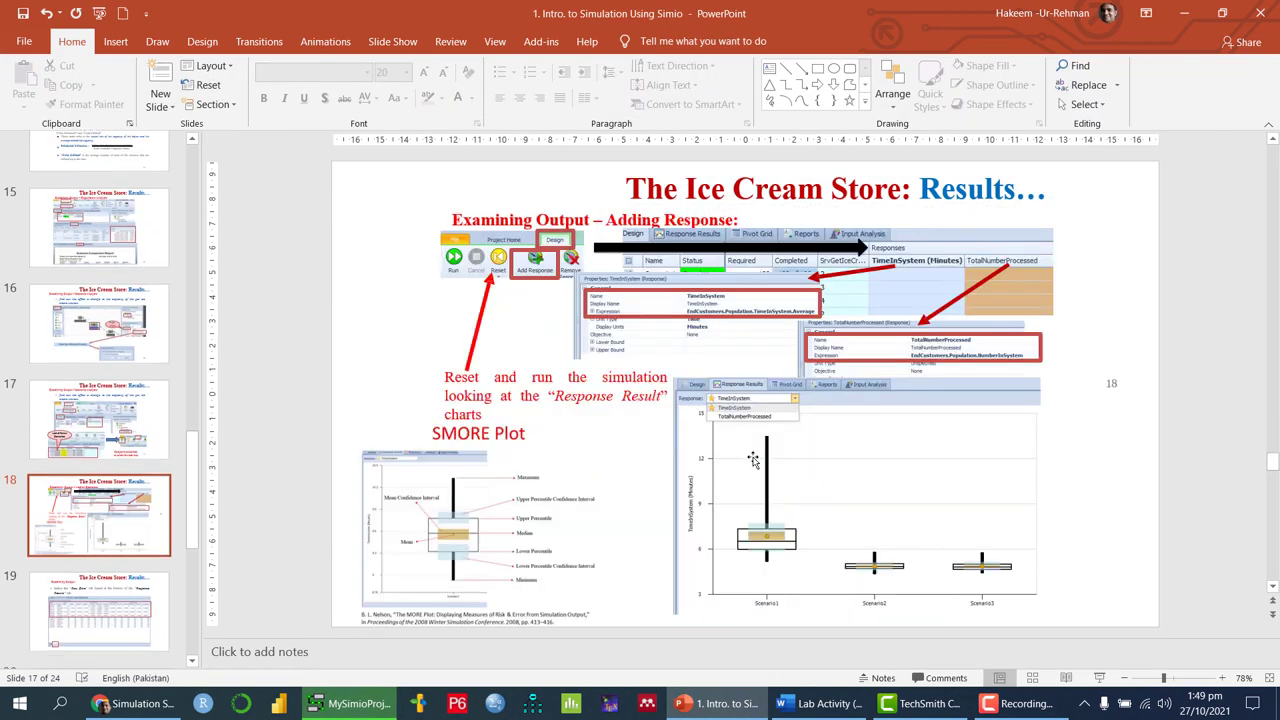